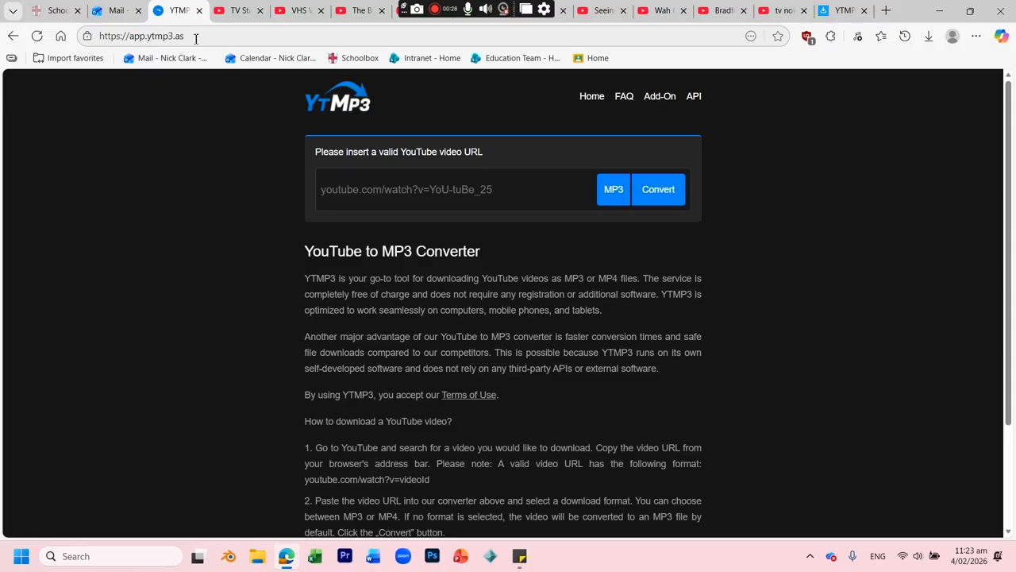
Search the web for "youtube to mp3" in a new browser tab
{"action": "left_click", "coordinate": [208, 36]}
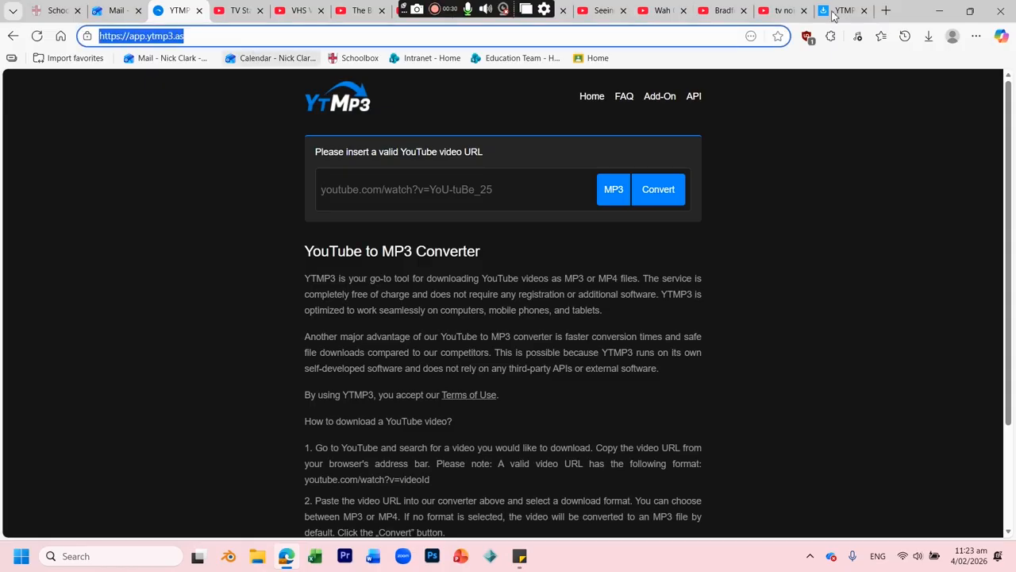
{"action": "left_click", "coordinate": [888, 13]}
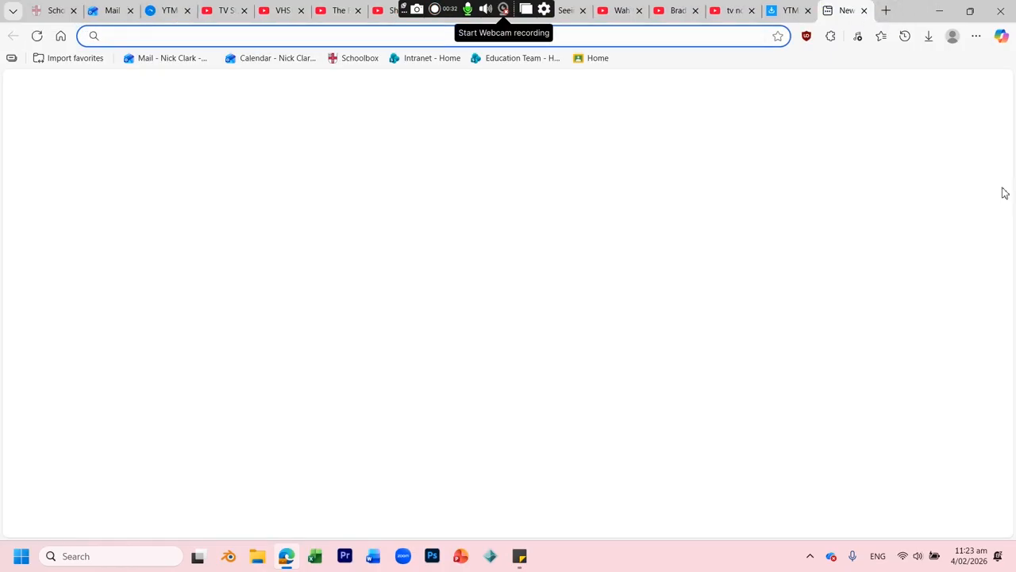
{"action": "type", "text": "youtube to mp3"}
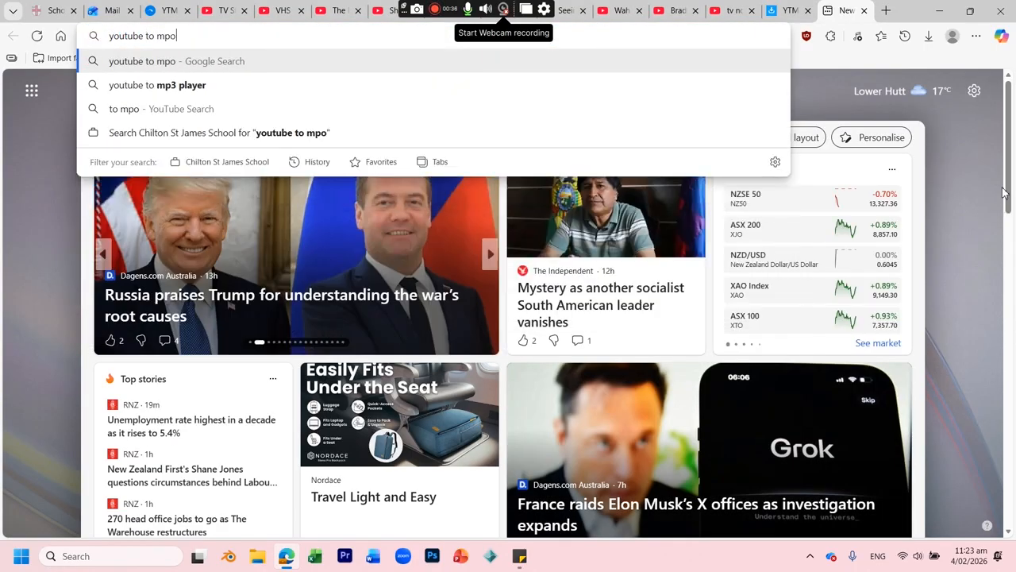
{"action": "key", "text": "Return"}
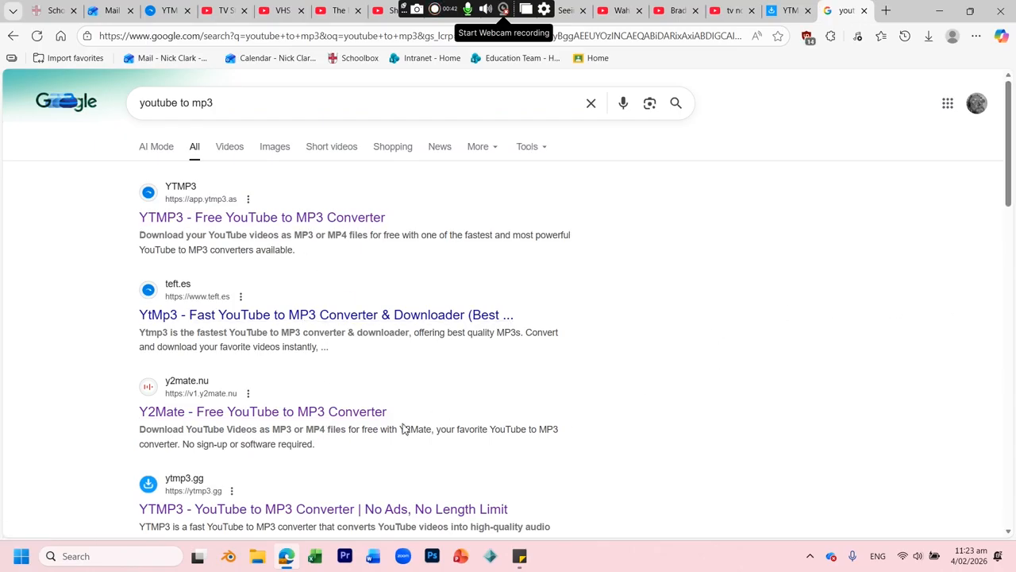
Look through the converter search results, then view the already open app.ytmp3.as and ytmp3.gg converter pages
{"action": "scroll", "coordinate": [404, 429], "scroll_direction": "down", "scroll_amount": 2}
{"action": "scroll", "coordinate": [389, 382], "scroll_direction": "down", "scroll_amount": 4}
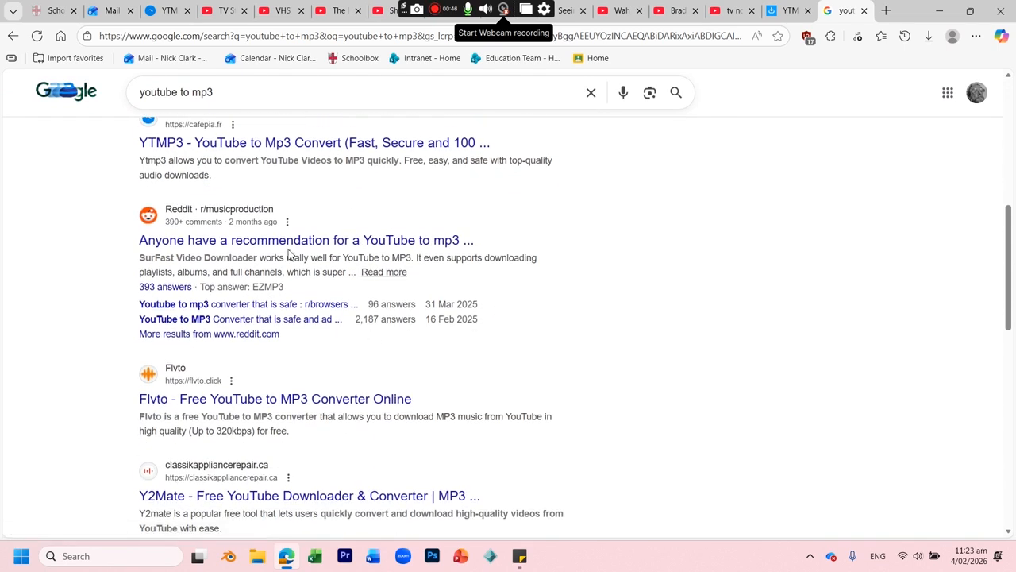
{"action": "scroll", "coordinate": [375, 303], "scroll_direction": "down", "scroll_amount": 2}
{"action": "scroll", "coordinate": [408, 275], "scroll_direction": "down", "scroll_amount": 1}
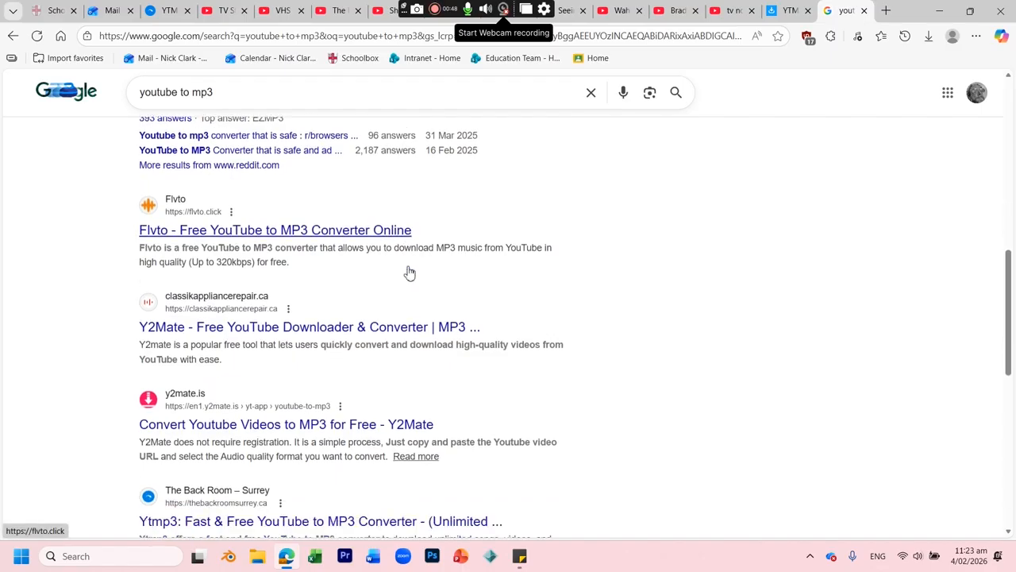
{"action": "scroll", "coordinate": [430, 300], "scroll_direction": "up", "scroll_amount": 3}
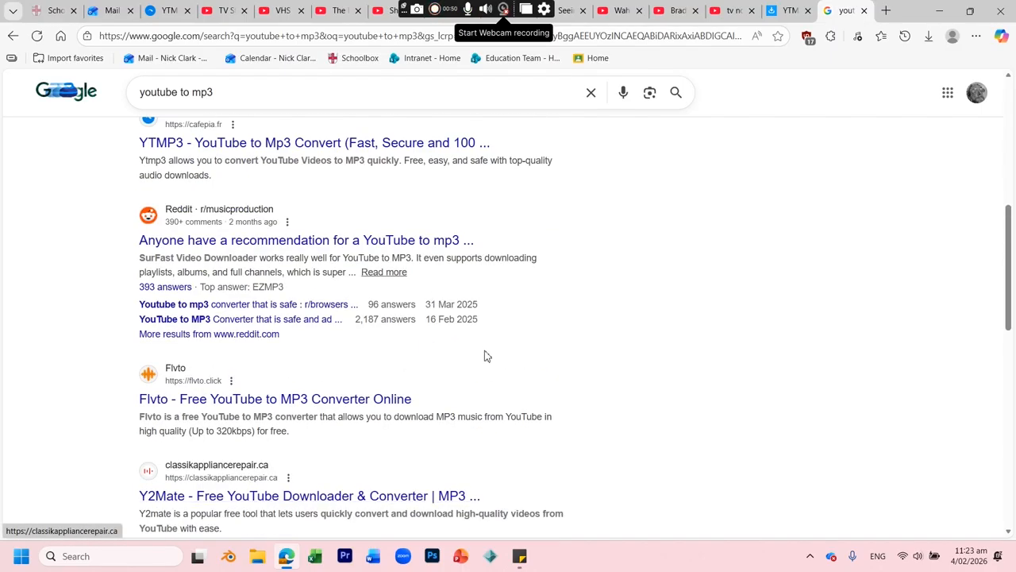
{"action": "scroll", "coordinate": [487, 361], "scroll_direction": "up", "scroll_amount": 5}
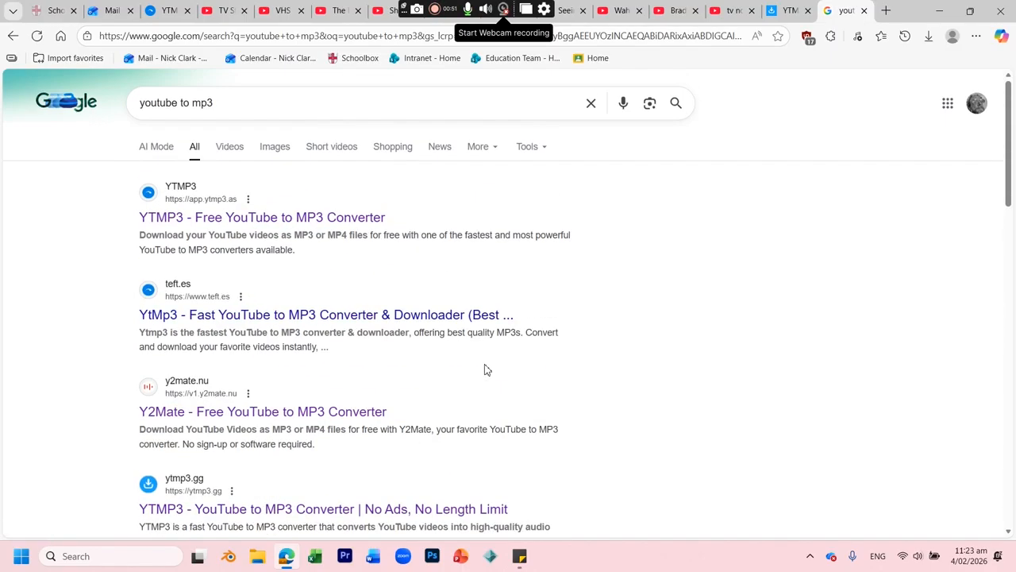
{"action": "left_click", "coordinate": [161, 10]}
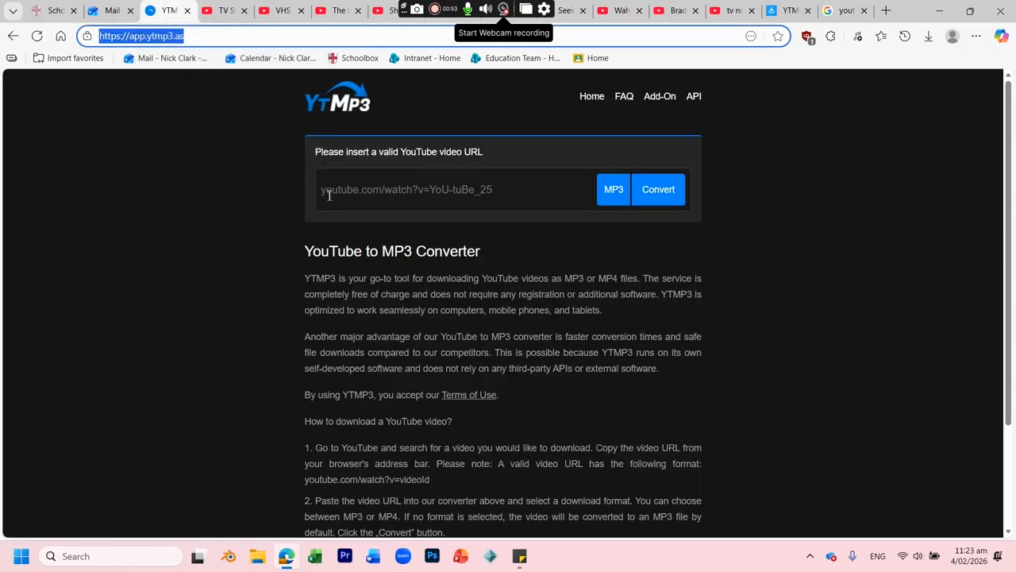
{"action": "left_click", "coordinate": [790, 10]}
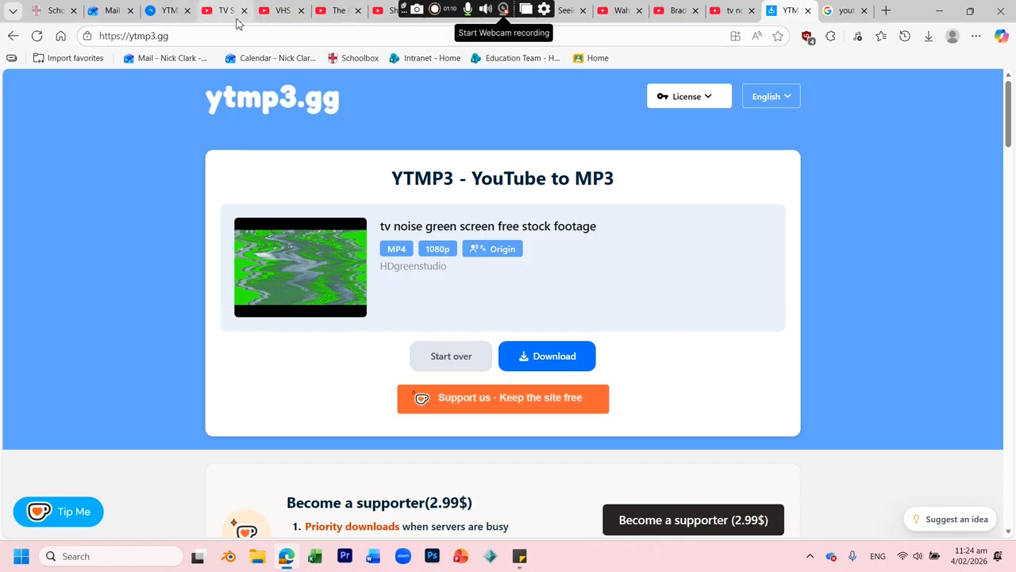
Play the "TV Static Sound Effect - Bzz" video on YouTube to preview it as source material
{"action": "mouse_move", "coordinate": [227, 14]}
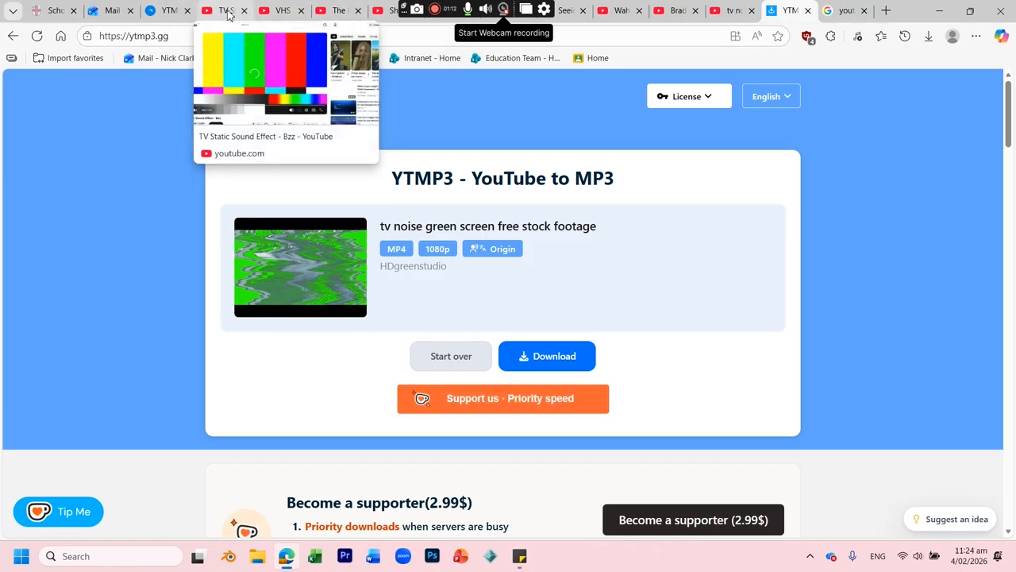
{"action": "left_click", "coordinate": [228, 11]}
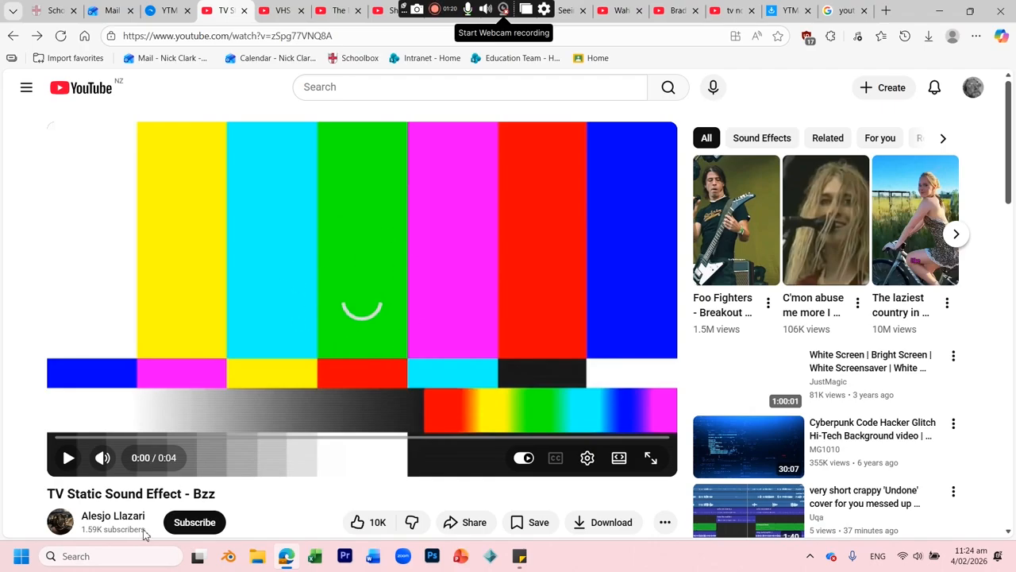
{"action": "left_click", "coordinate": [267, 14]}
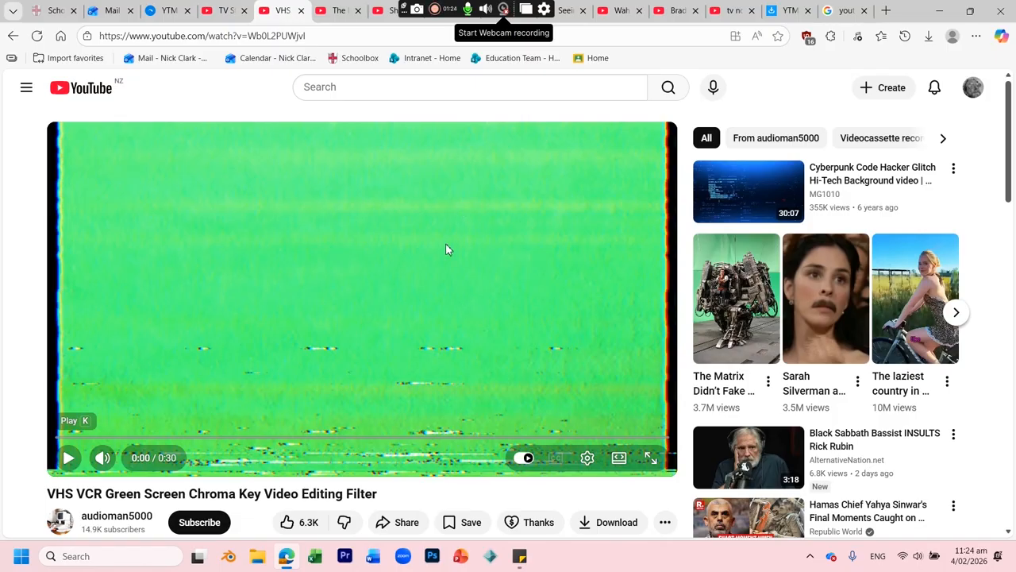
{"action": "key", "text": "ctrl+shift+Tab"}
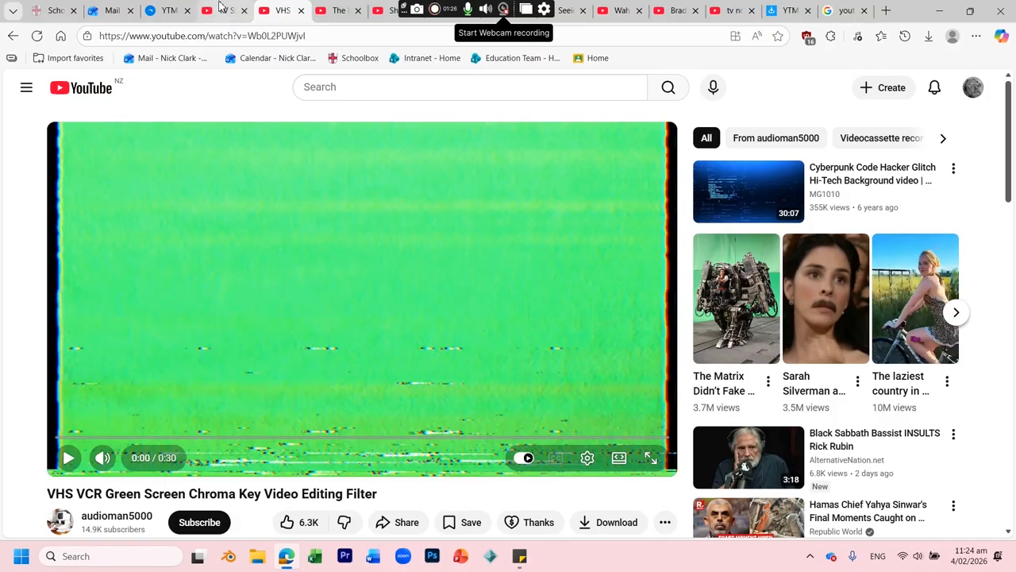
{"action": "left_click", "coordinate": [69, 459]}
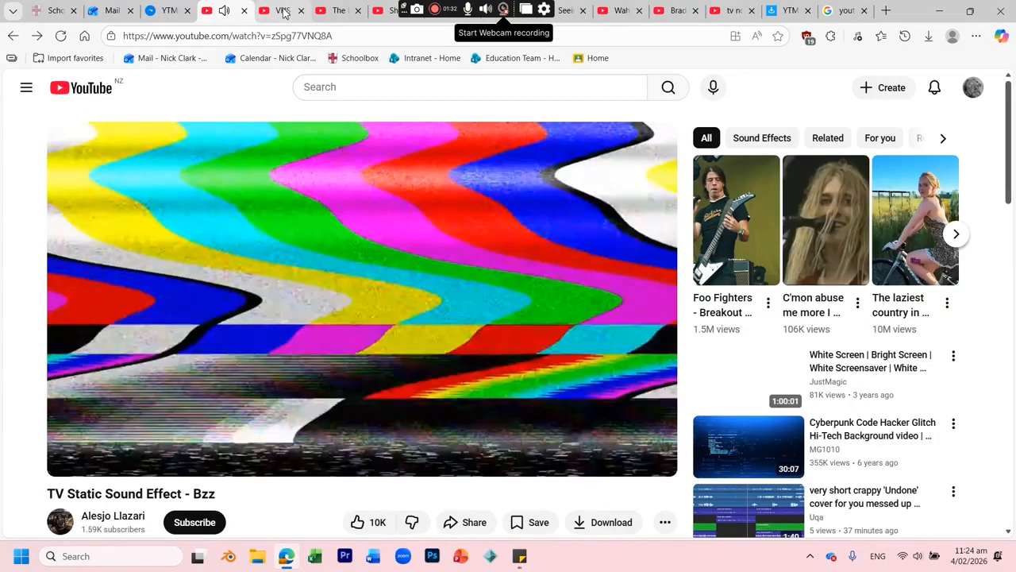
Preview the two green screen clips, "VHS VCR Green Screen Chroma Key Video Editing Filter" and "tv noise green screen free stock footage"
{"action": "left_click", "coordinate": [283, 11]}
{"action": "left_click", "coordinate": [68, 458]}
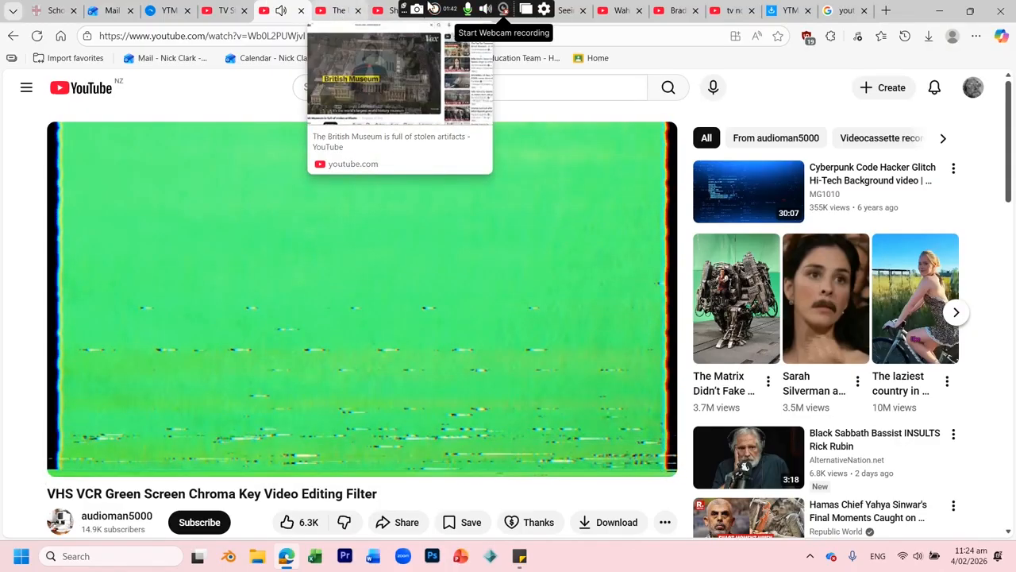
{"action": "left_click", "coordinate": [724, 11]}
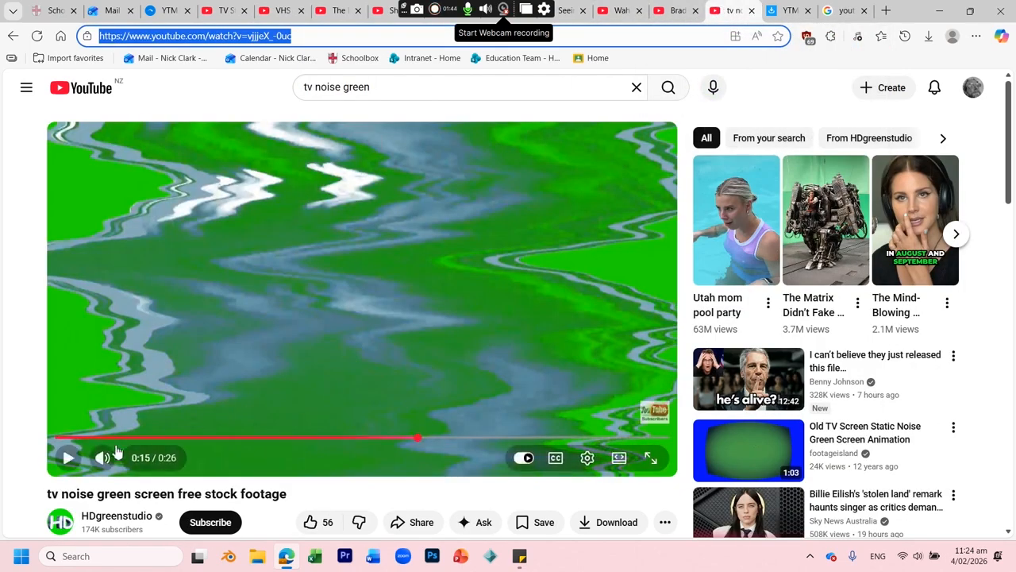
{"action": "left_click", "coordinate": [68, 459]}
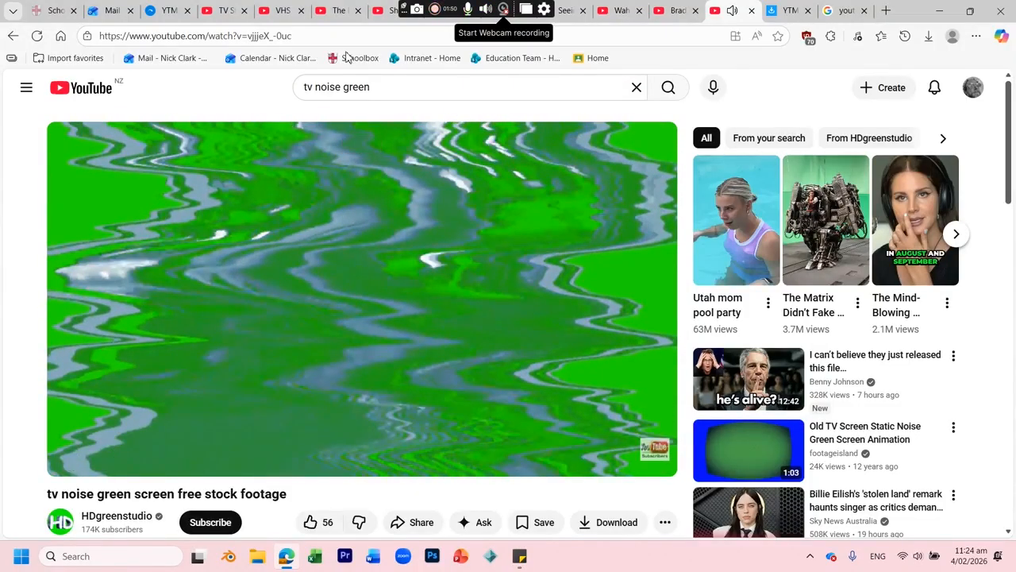
Play a few seconds of the Vox video "The British Museum is full of stolen artifacts" and pause it
{"action": "mouse_move", "coordinate": [340, 16]}
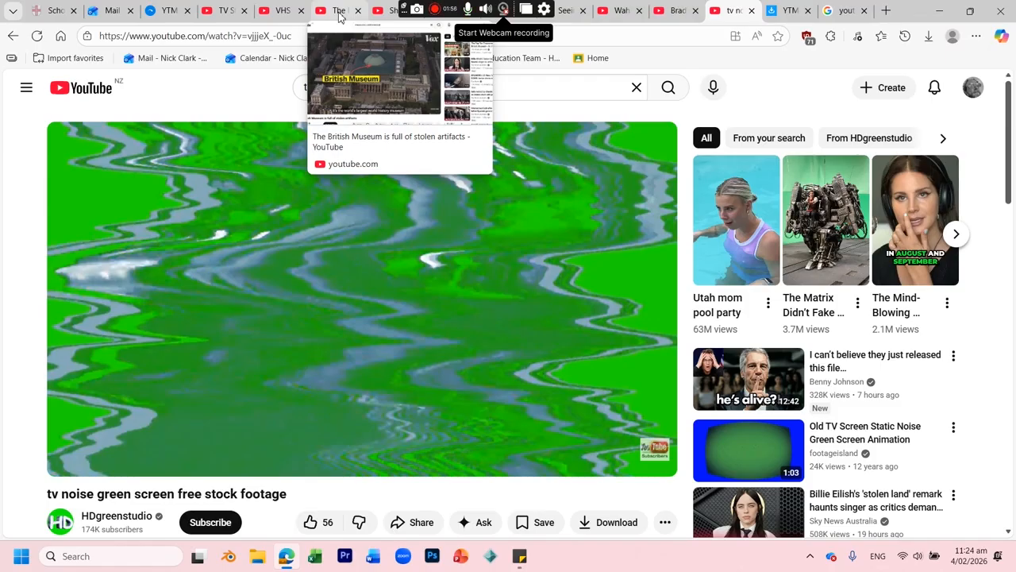
{"action": "left_click", "coordinate": [340, 13]}
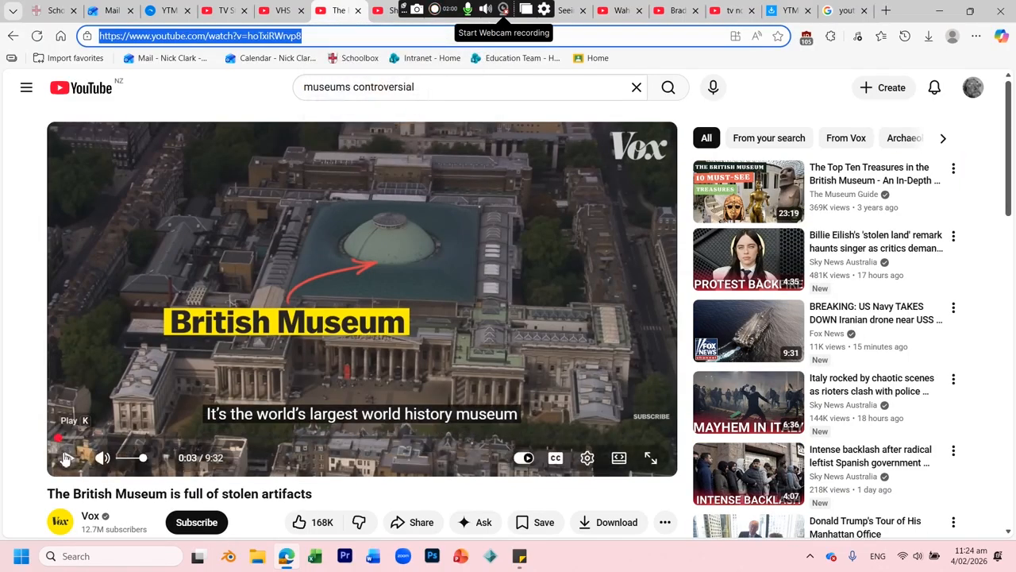
{"action": "left_click", "coordinate": [68, 461]}
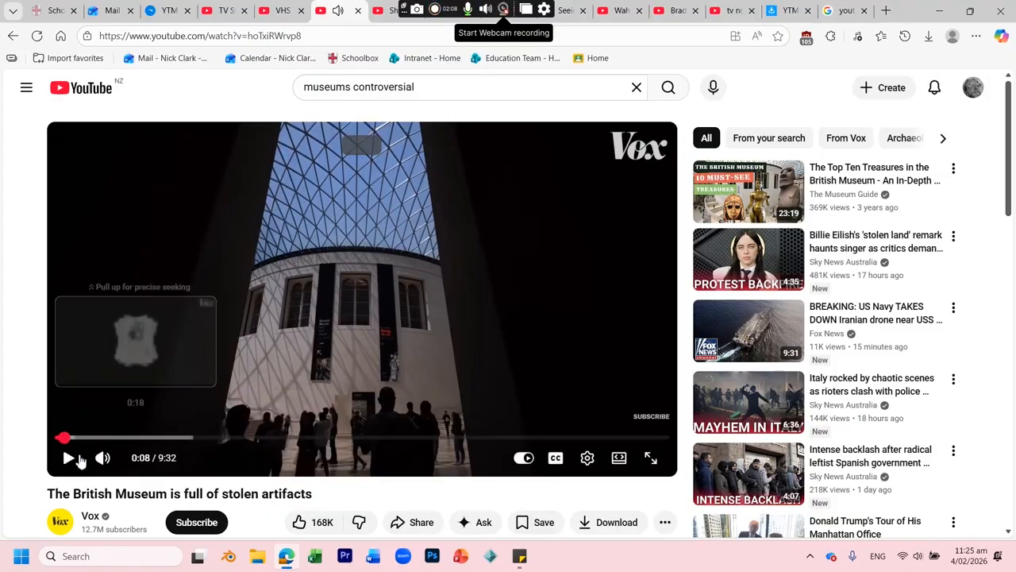
{"action": "left_click", "coordinate": [68, 459]}
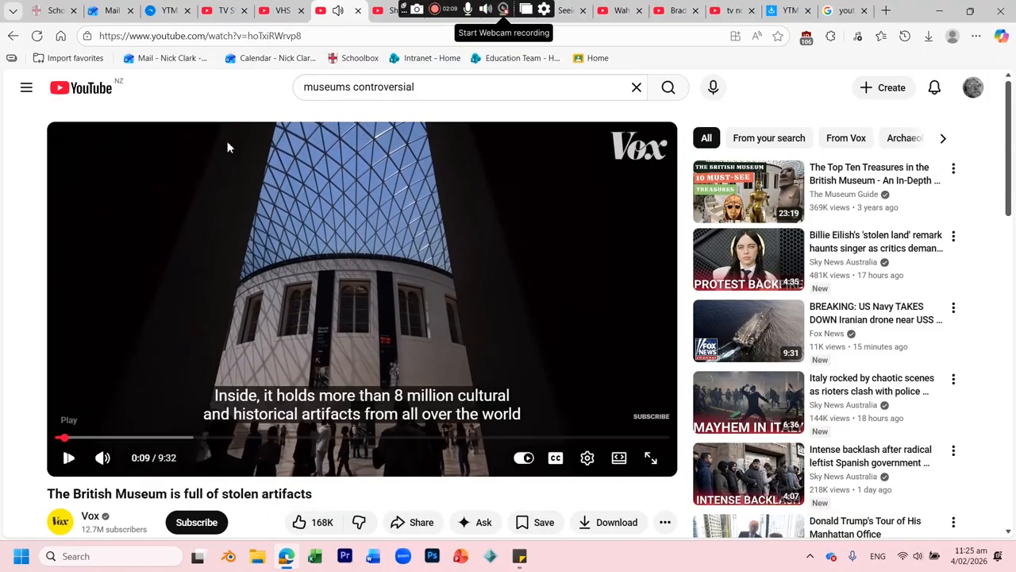
Play a section of the VICE video "Should Museums Return Their Stolen Objects? | Empires of Dirt"
{"action": "left_click", "coordinate": [387, 14]}
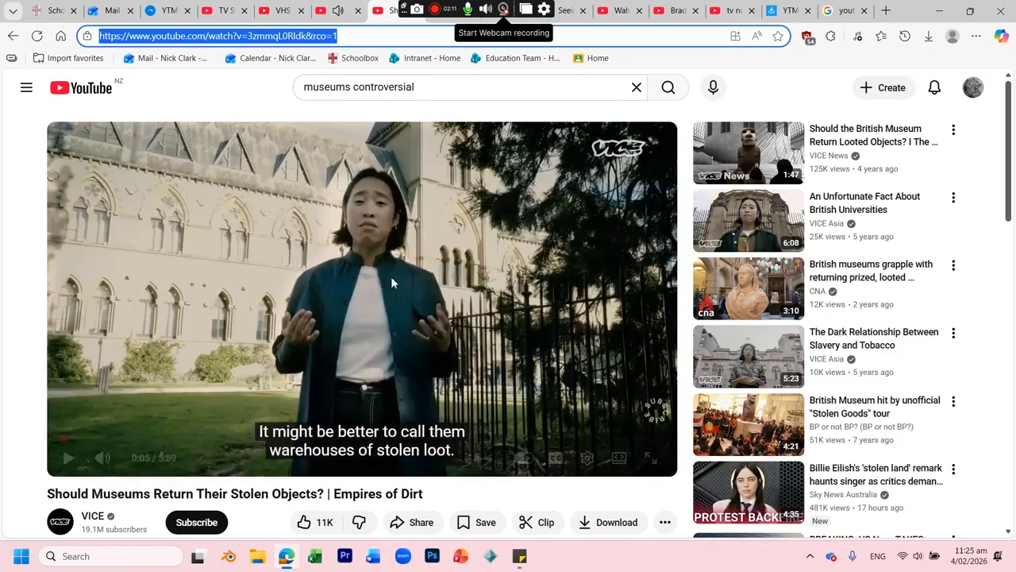
{"action": "left_click", "coordinate": [68, 458]}
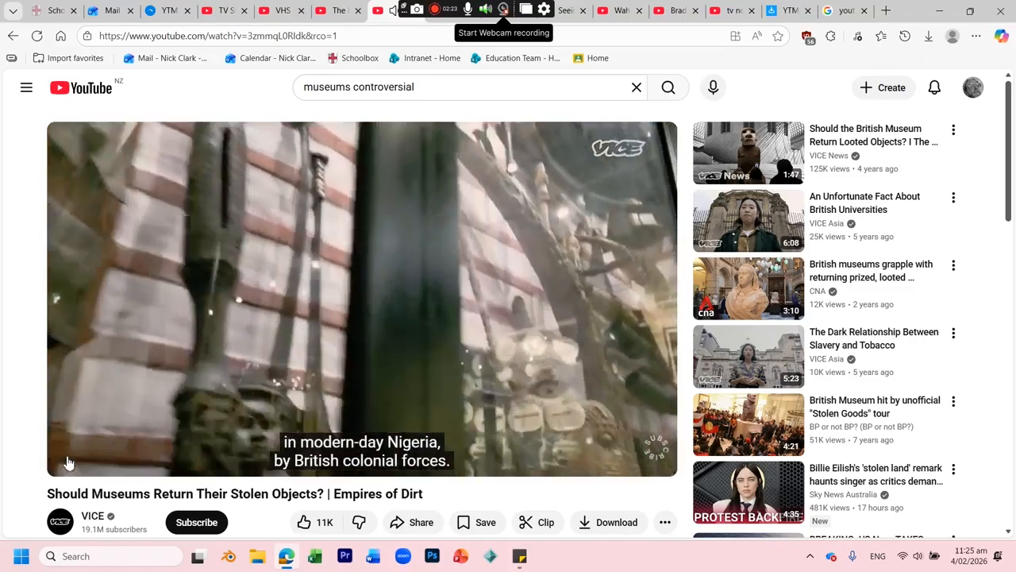
{"action": "mouse_move", "coordinate": [67, 461]}
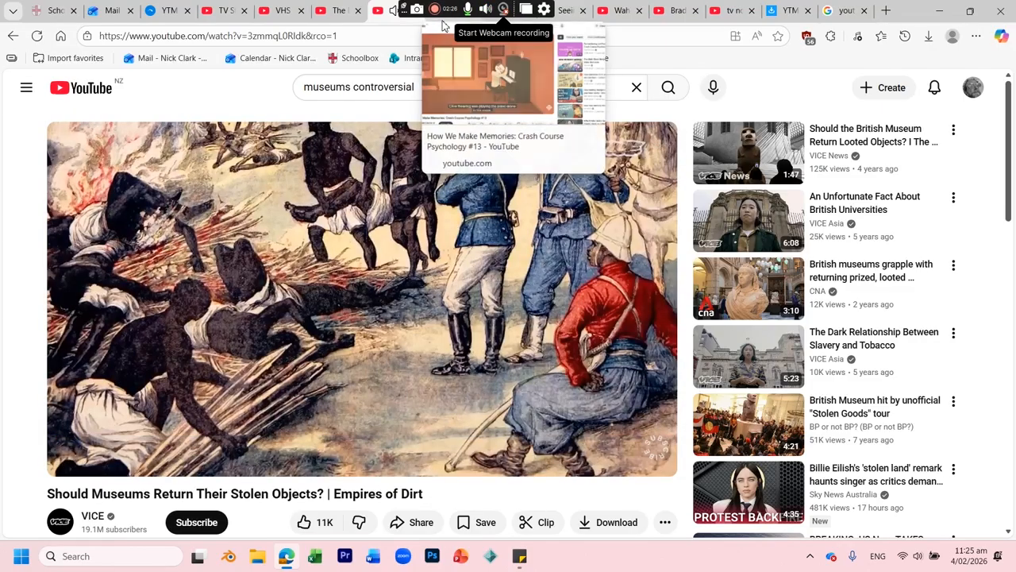
Preview "How We Make Memories: Crash Course Psychology #13" and the "Chopin, Fantaisie Impromptu" music video
{"action": "left_click", "coordinate": [444, 24]}
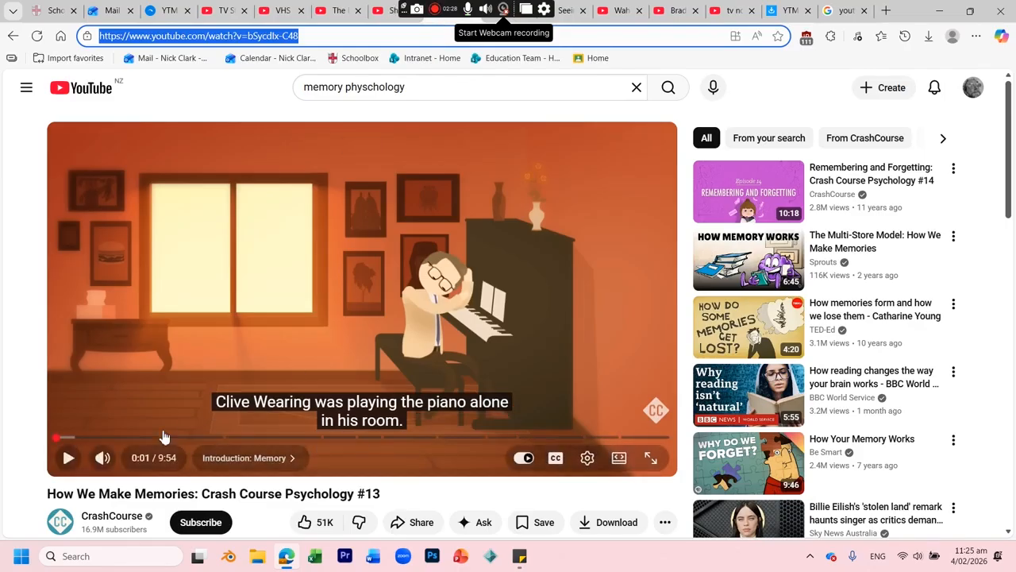
{"action": "left_click", "coordinate": [69, 460]}
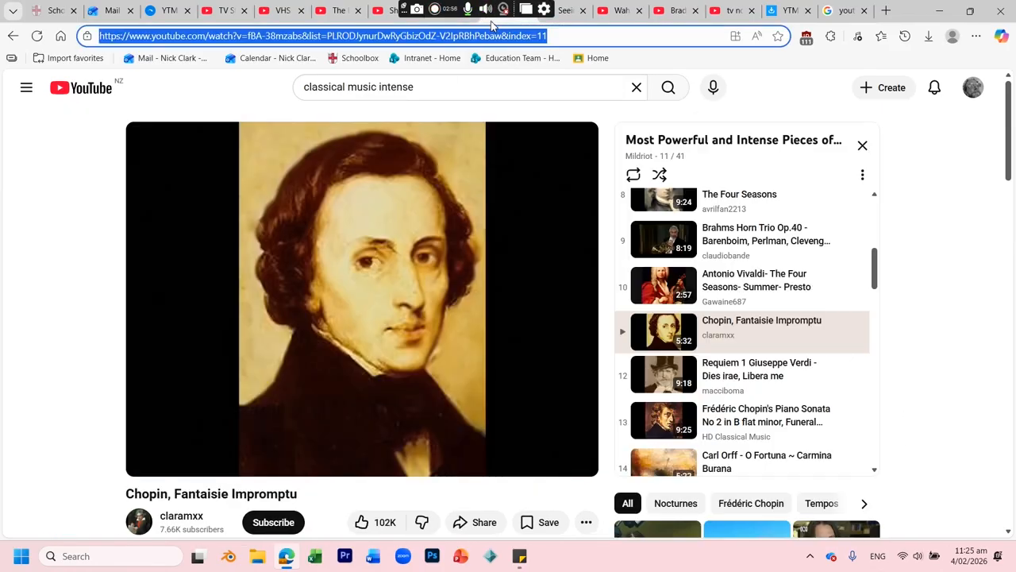
{"action": "left_click", "coordinate": [146, 465]}
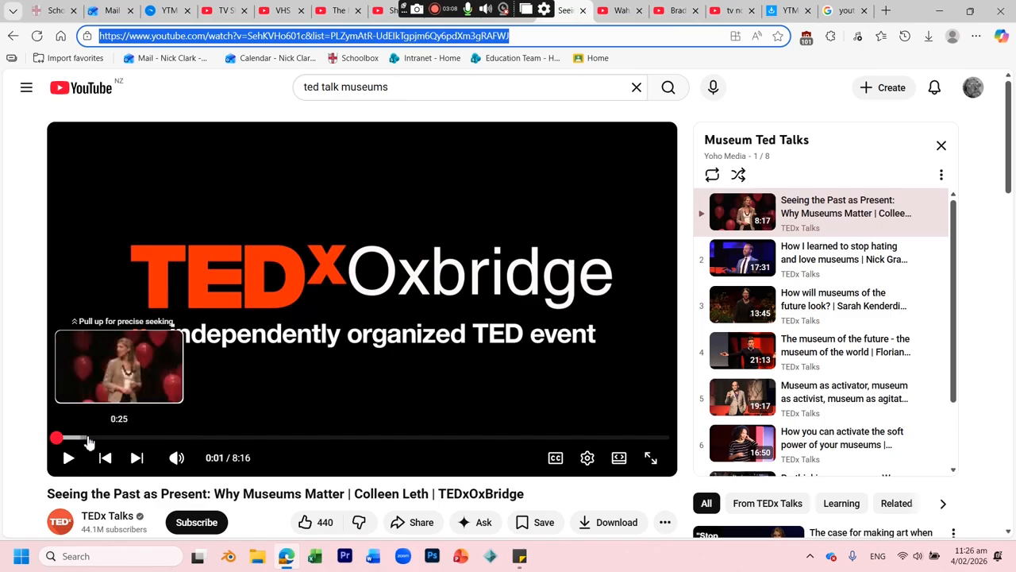
Skip the TEDx talk "Seeing the Past as Present: Why Museums Matter" ahead to about 0:11, play a few seconds and pause it
{"action": "left_click", "coordinate": [69, 437]}
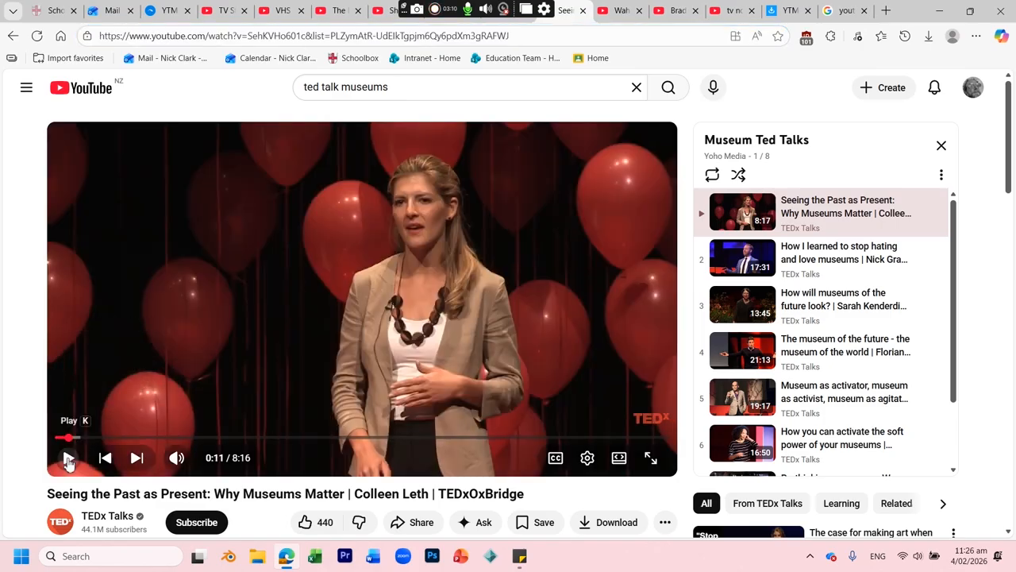
{"action": "mouse_move", "coordinate": [176, 458]}
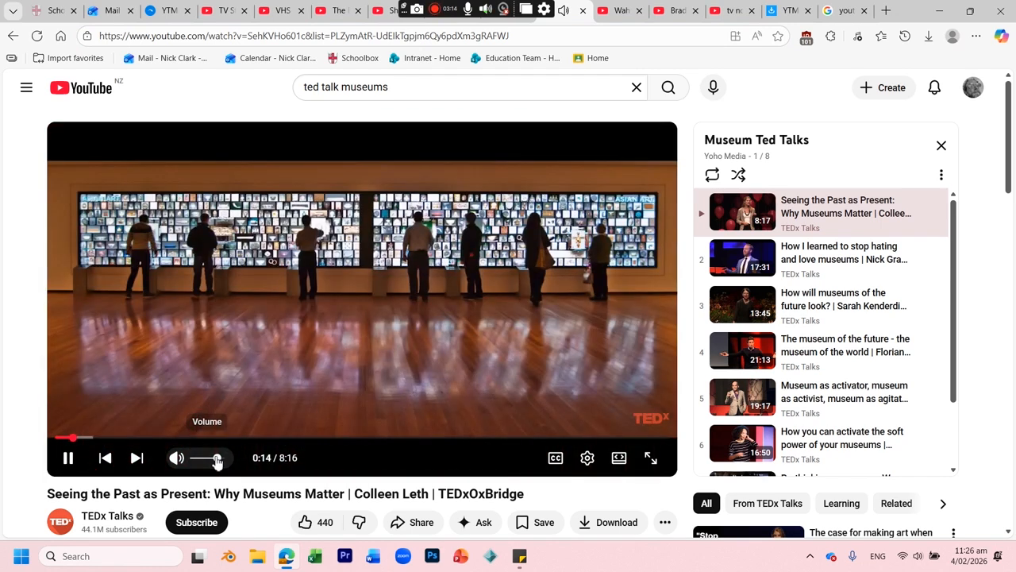
{"action": "left_click", "coordinate": [69, 459]}
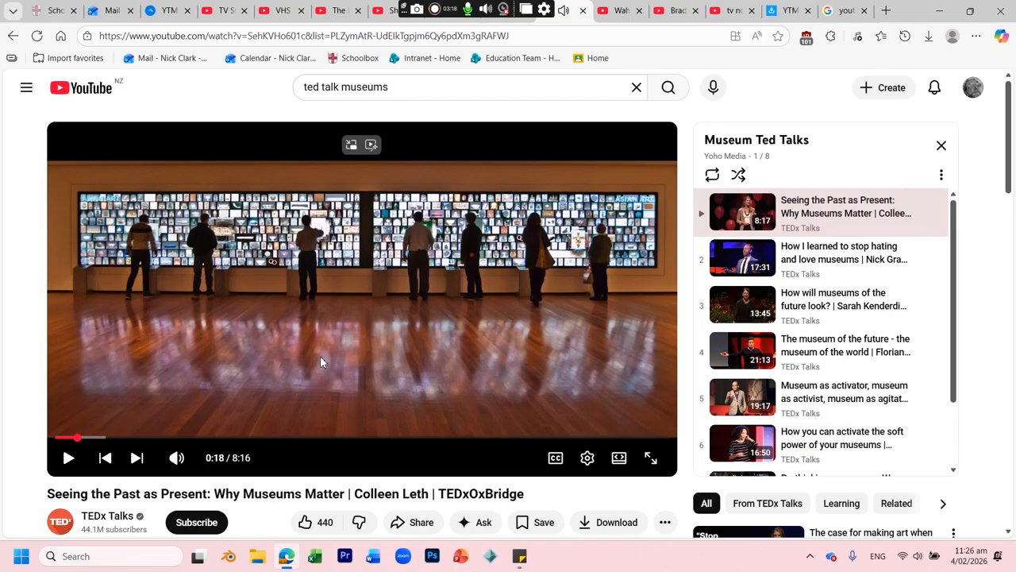
Play a section of the stop-motion video "Dinosaurs: The Terrible Lizards" (1986 revised edition)
{"action": "left_click", "coordinate": [617, 10]}
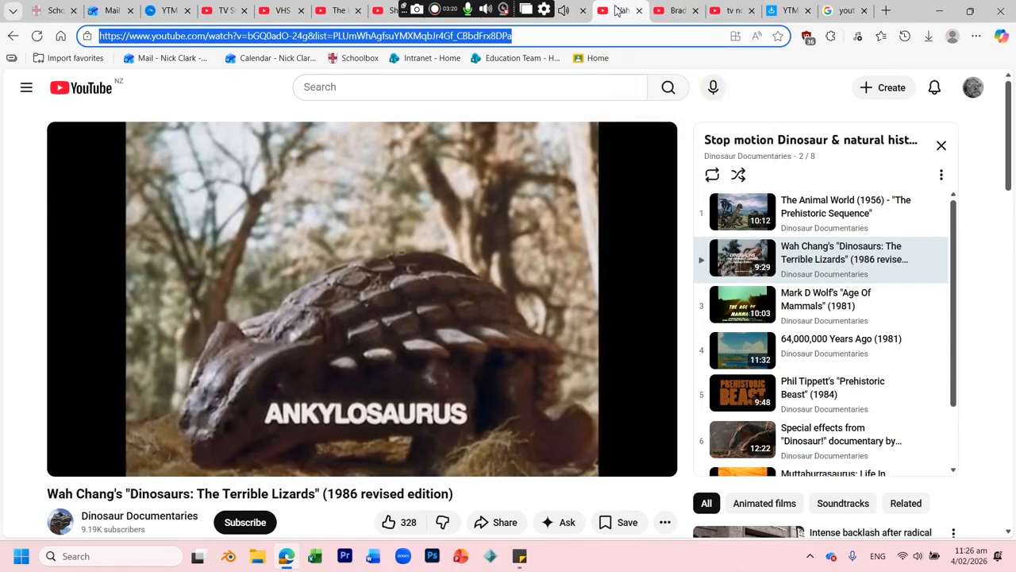
{"action": "mouse_move", "coordinate": [185, 429]}
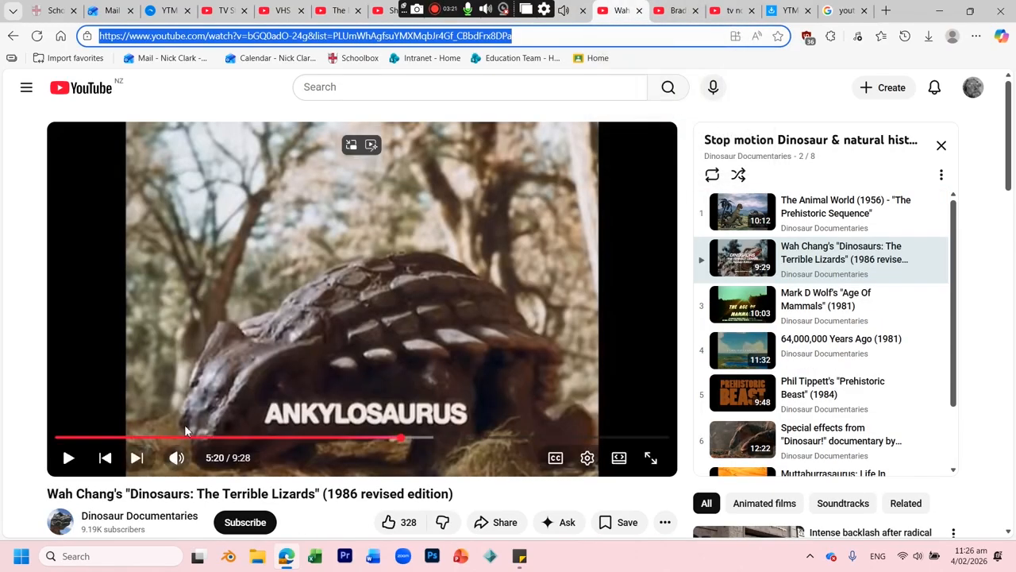
{"action": "left_click", "coordinate": [69, 459]}
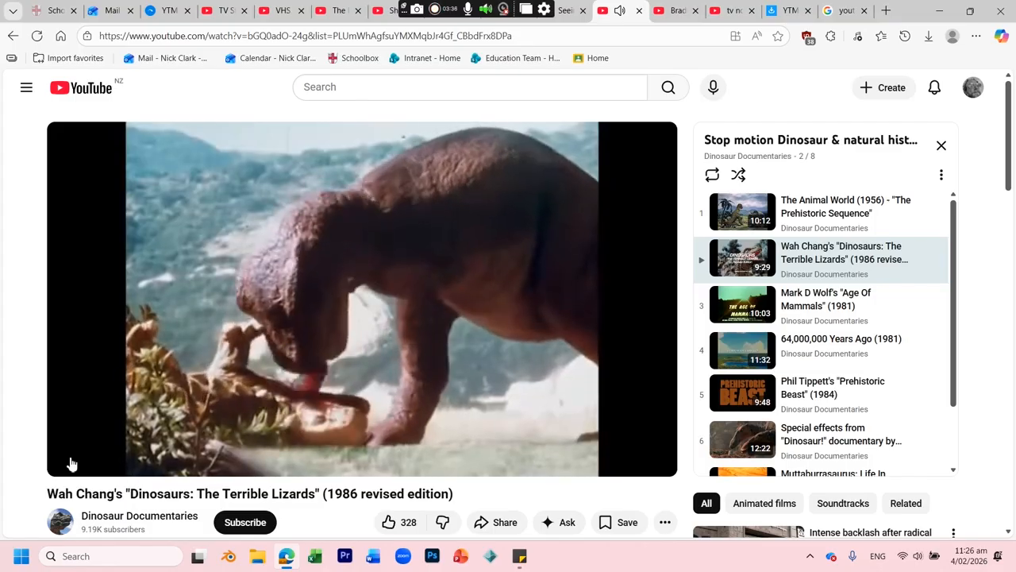
{"action": "mouse_move", "coordinate": [69, 461]}
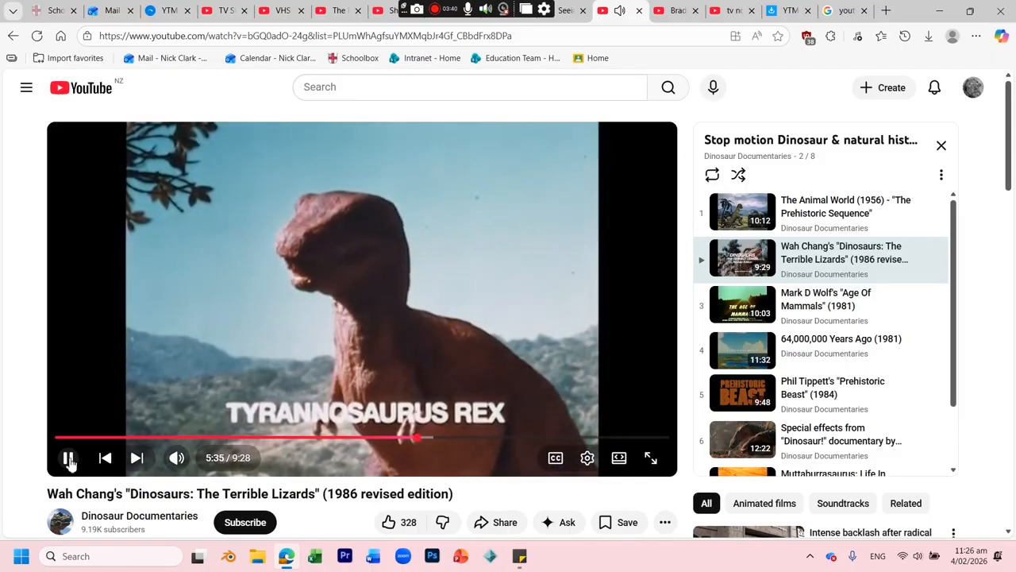
Skip the video "Bradford, England 1902 (New Version) in COLOR" ahead to about 0:20 and play a section
{"action": "left_click", "coordinate": [673, 11]}
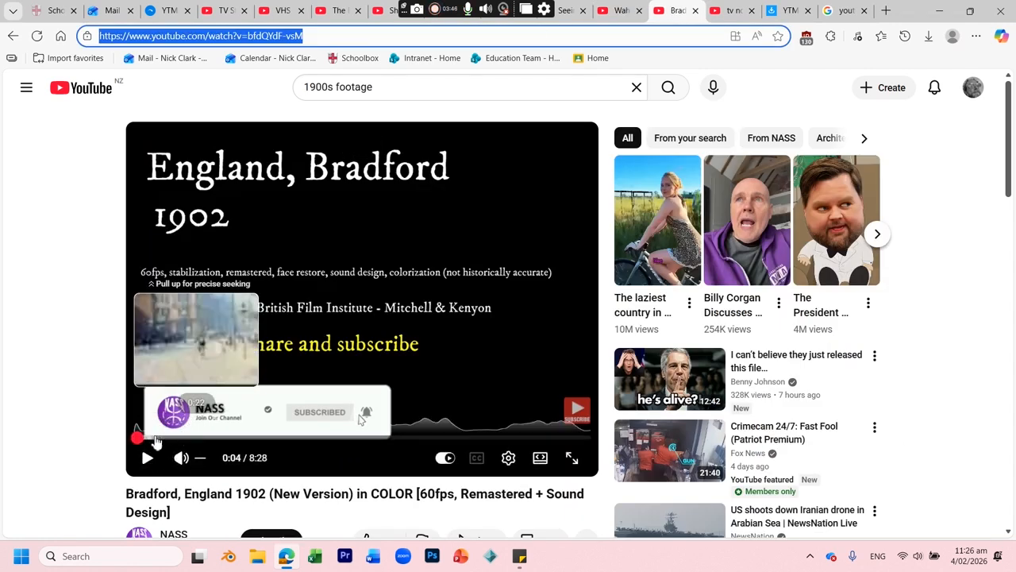
{"action": "left_click", "coordinate": [155, 437]}
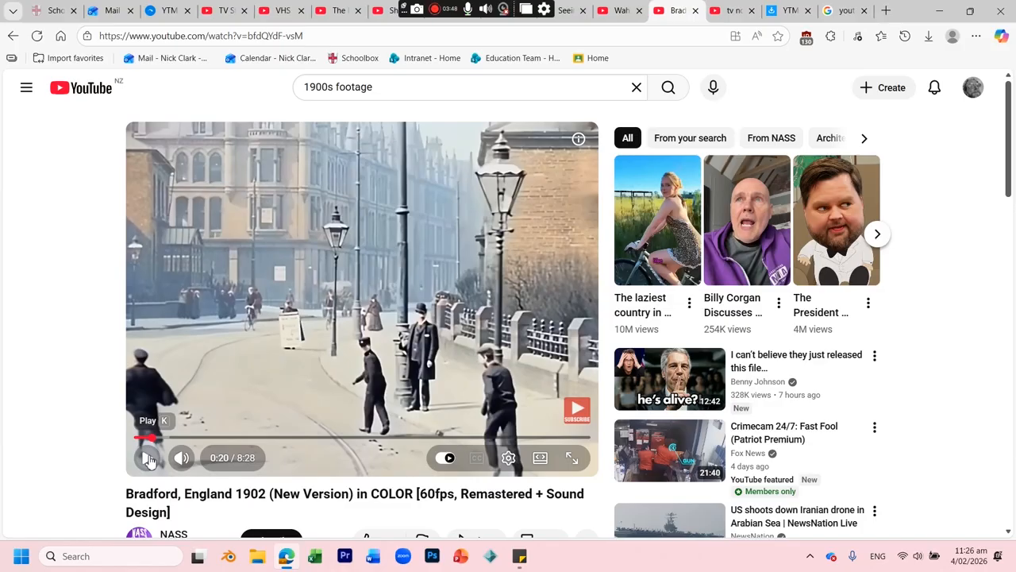
{"action": "left_click", "coordinate": [149, 458]}
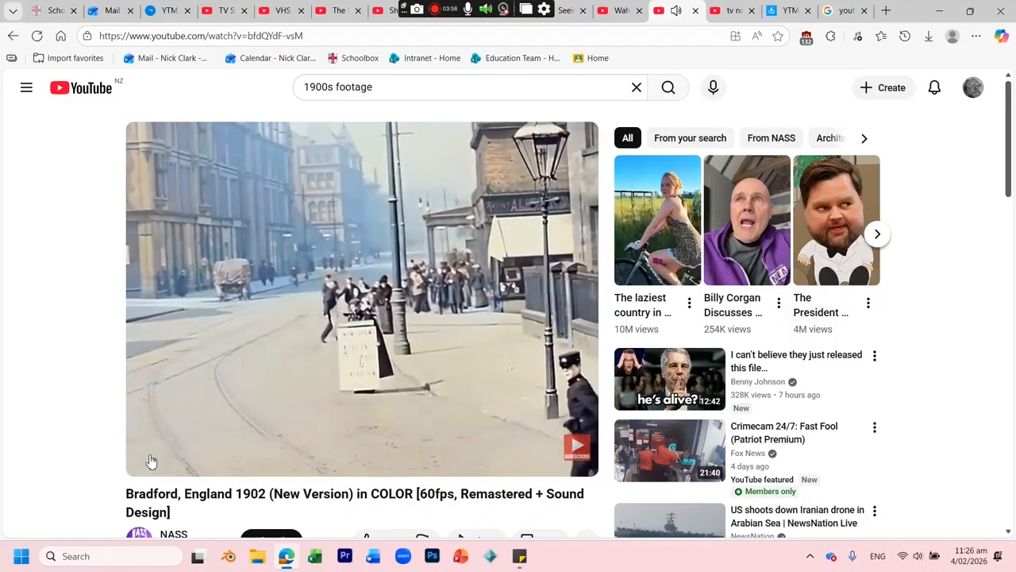
{"action": "mouse_move", "coordinate": [147, 462]}
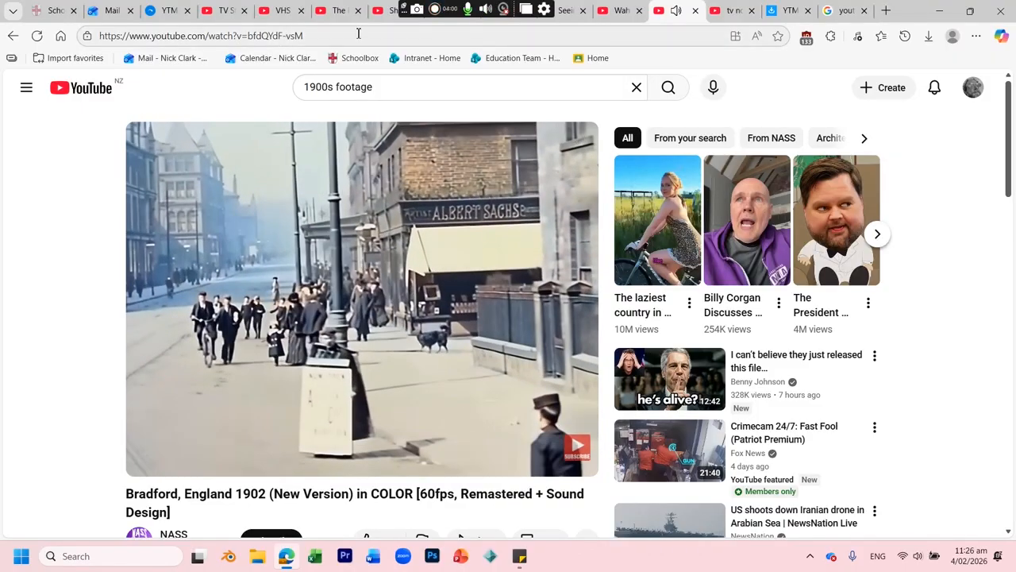
Copy the Bradford video's web address and start over with an empty conversion on ytmp3.gg
{"action": "left_click_drag", "start_coordinate": [381, 41], "coordinate": [63, 39]}
{"action": "key", "text": "ctrl+c"}
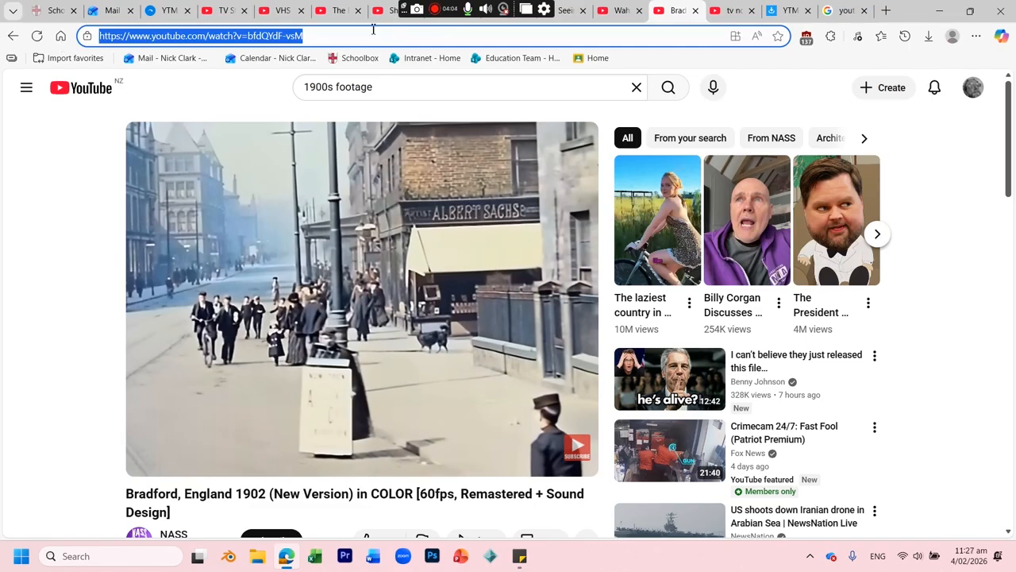
{"action": "left_click", "coordinate": [788, 10]}
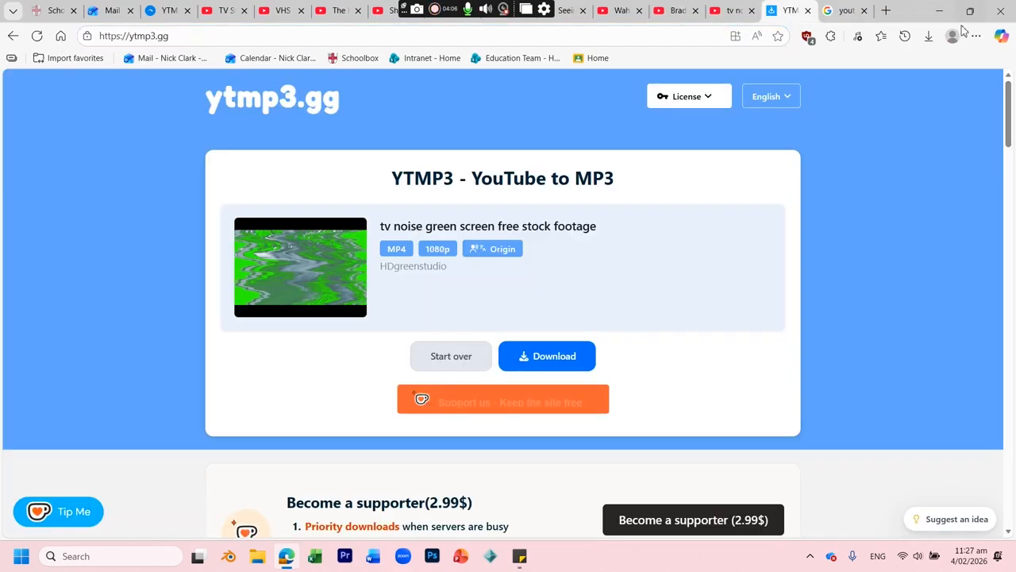
{"action": "left_click", "coordinate": [462, 357]}
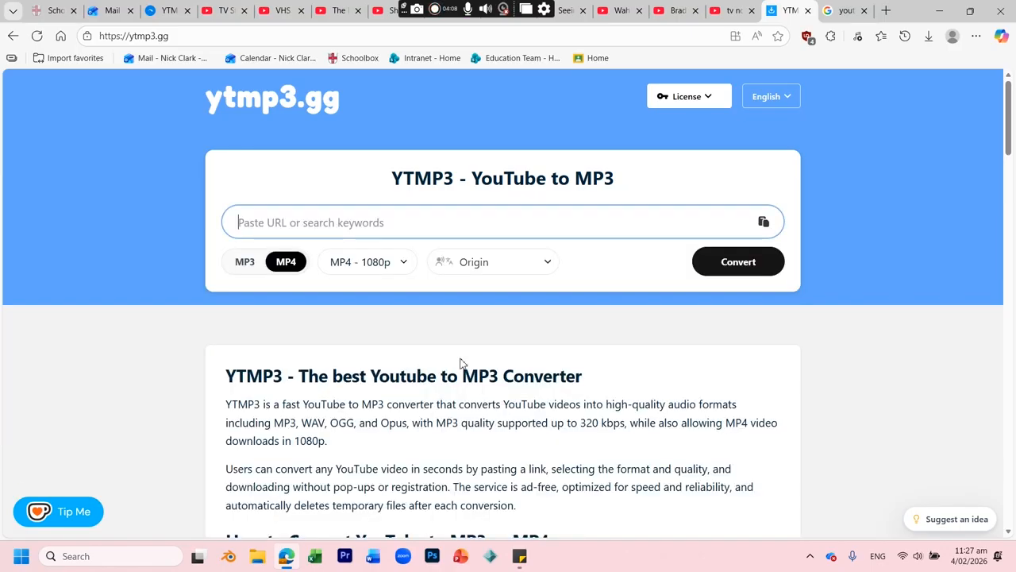
Convert the copied Bradford video link to MP4 at 1080p with the Origin audio track
{"action": "left_click", "coordinate": [245, 263]}
{"action": "left_click", "coordinate": [284, 263]}
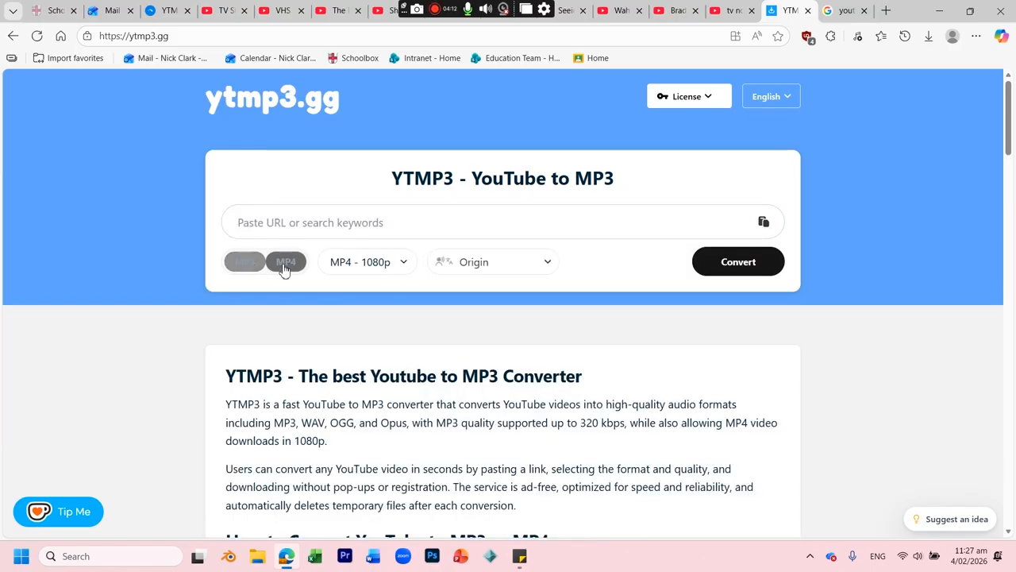
{"action": "left_click", "coordinate": [283, 224]}
{"action": "key", "text": "ctrl+v"}
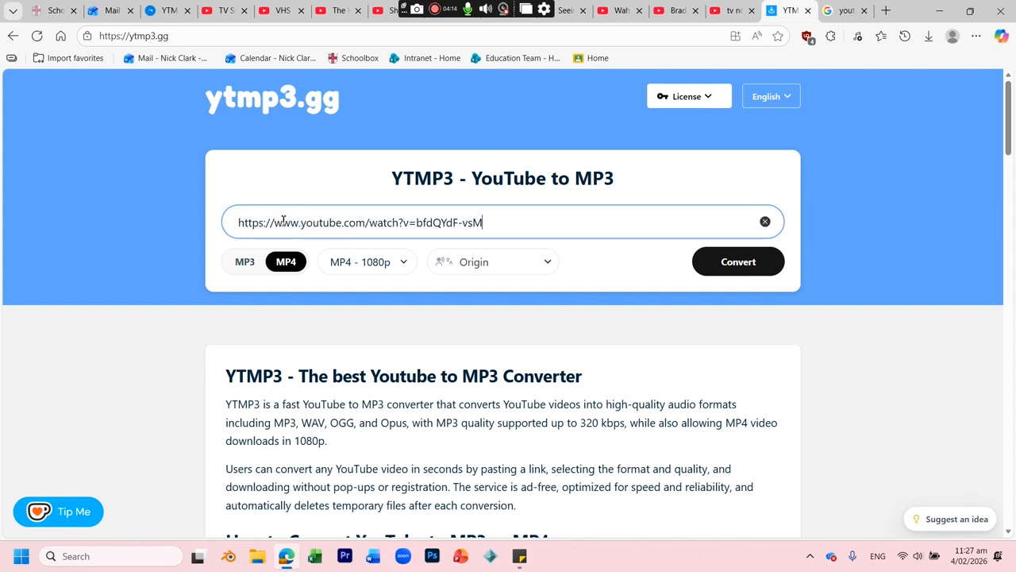
{"action": "left_click", "coordinate": [731, 263]}
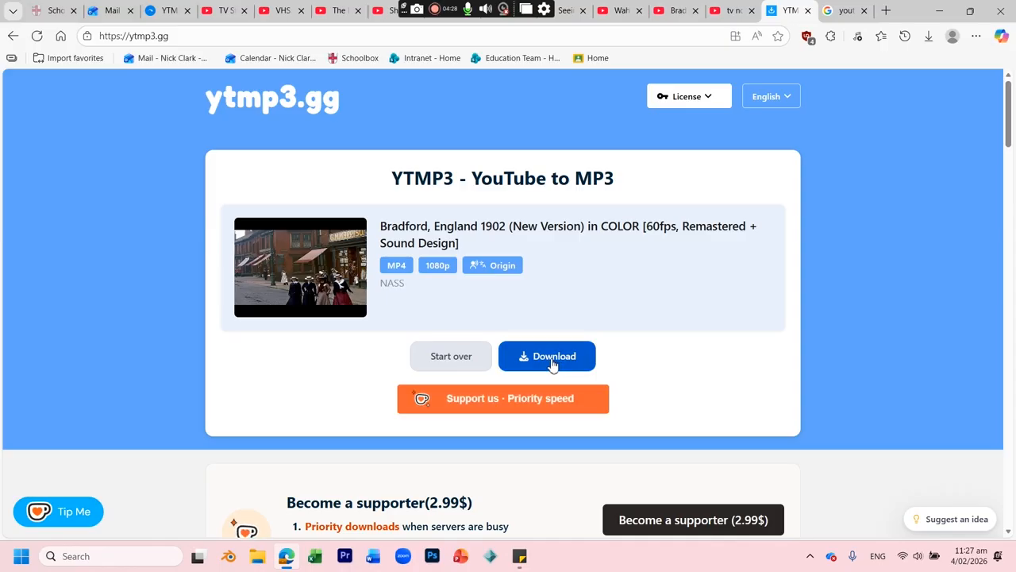
Start downloading the converted Bradford video and remove that duplicate download from the browser's download list
{"action": "left_click", "coordinate": [552, 359]}
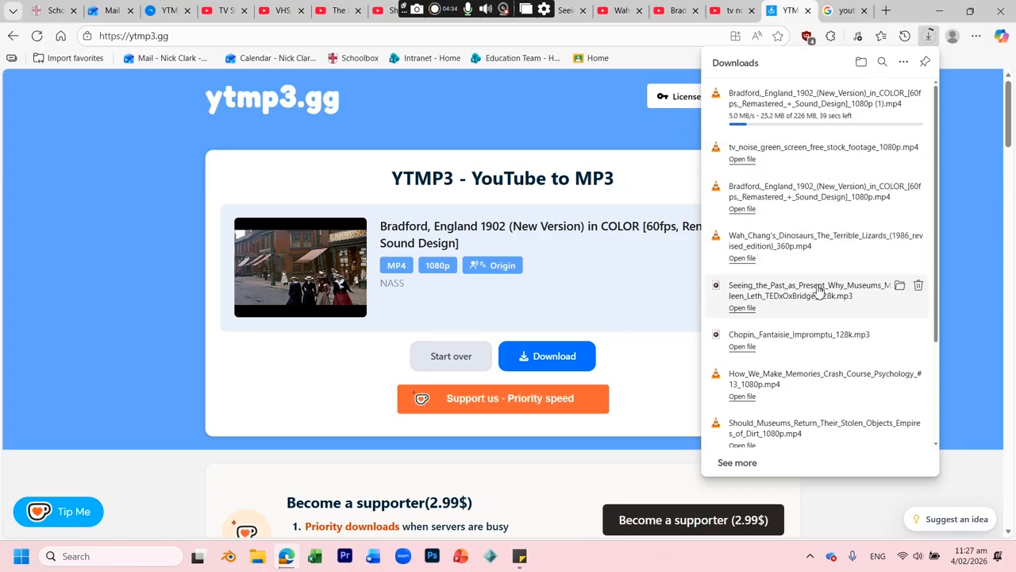
{"action": "left_click", "coordinate": [918, 94]}
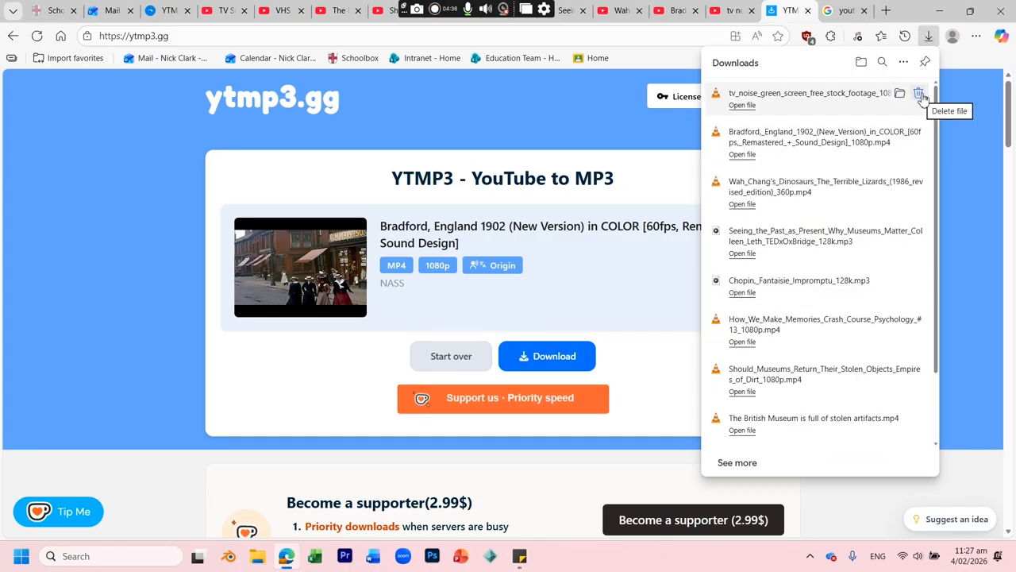
Switch to the computer's Downloads folder and look through today's downloaded video and audio files
{"action": "left_click", "coordinate": [940, 11]}
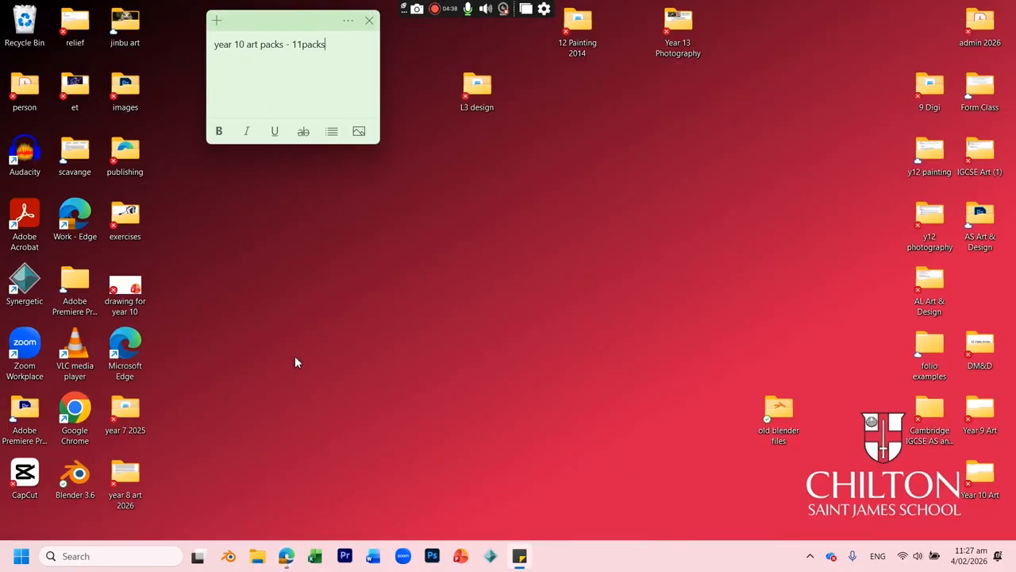
{"action": "left_click", "coordinate": [63, 555]}
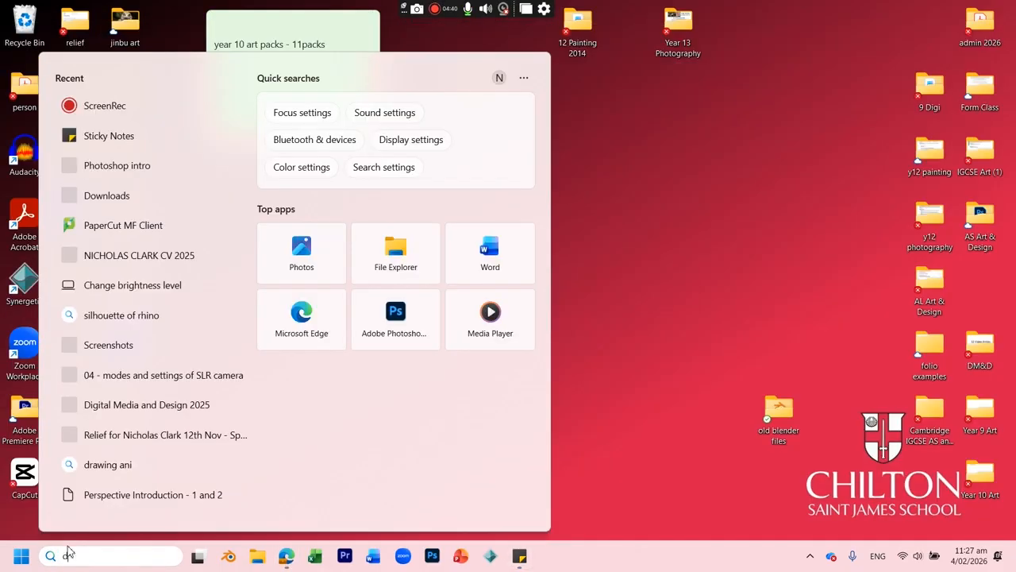
{"action": "type", "text": "downloads"}
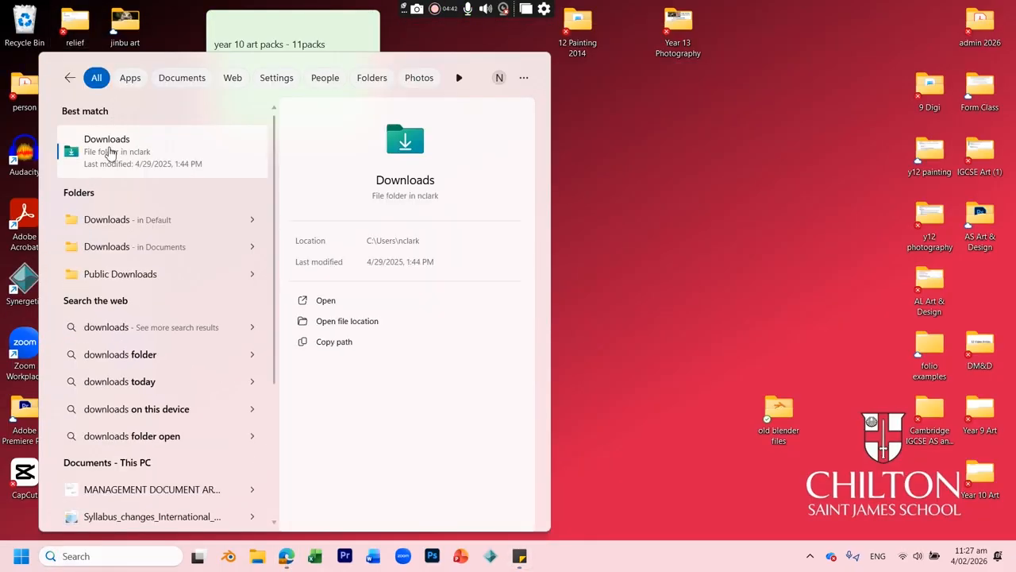
{"action": "left_click", "coordinate": [108, 152]}
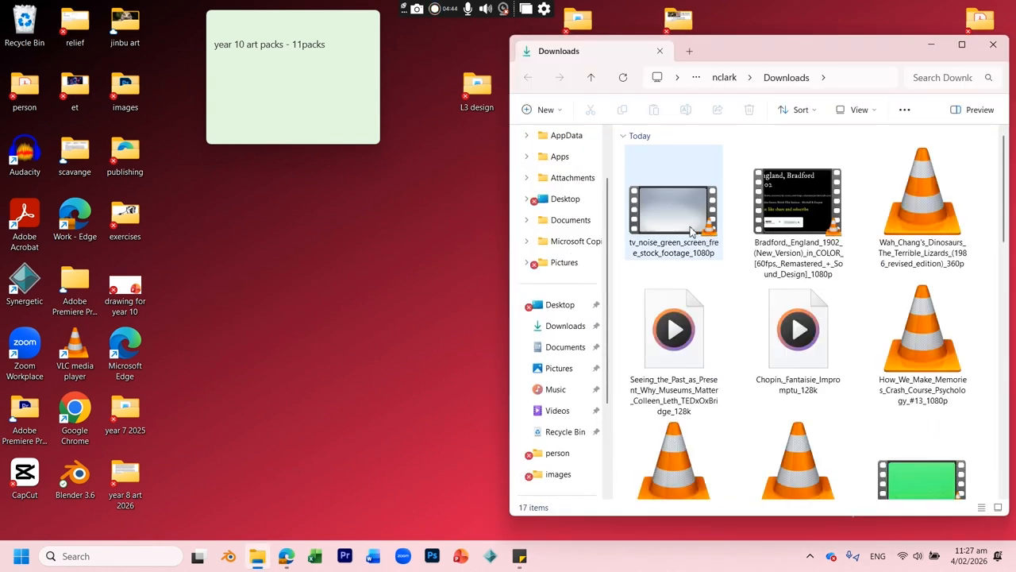
{"action": "scroll", "coordinate": [690, 237], "scroll_direction": "down", "scroll_amount": 1}
{"action": "scroll", "coordinate": [691, 237], "scroll_direction": "down", "scroll_amount": 4}
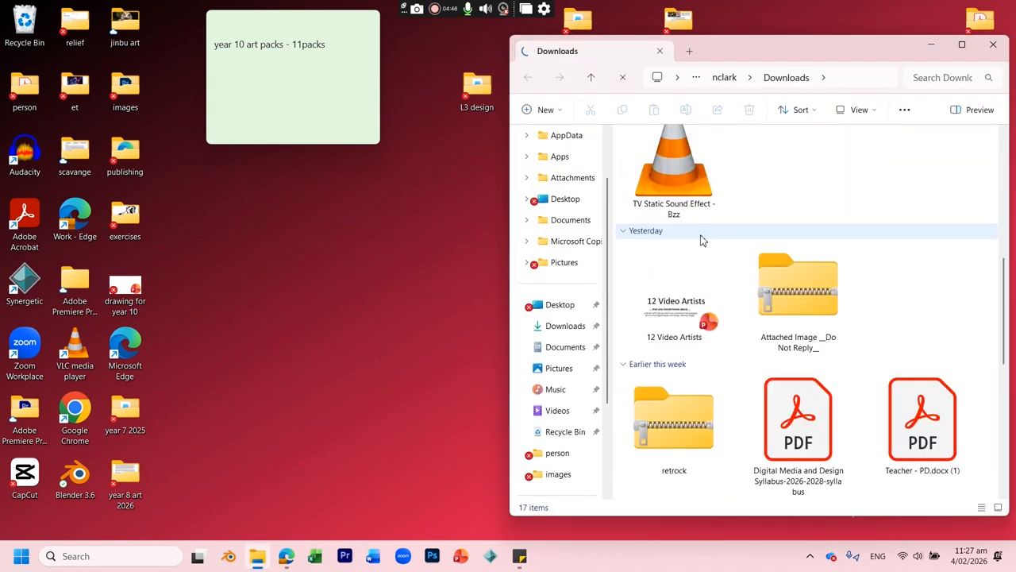
{"action": "scroll", "coordinate": [701, 240], "scroll_direction": "up", "scroll_amount": 3}
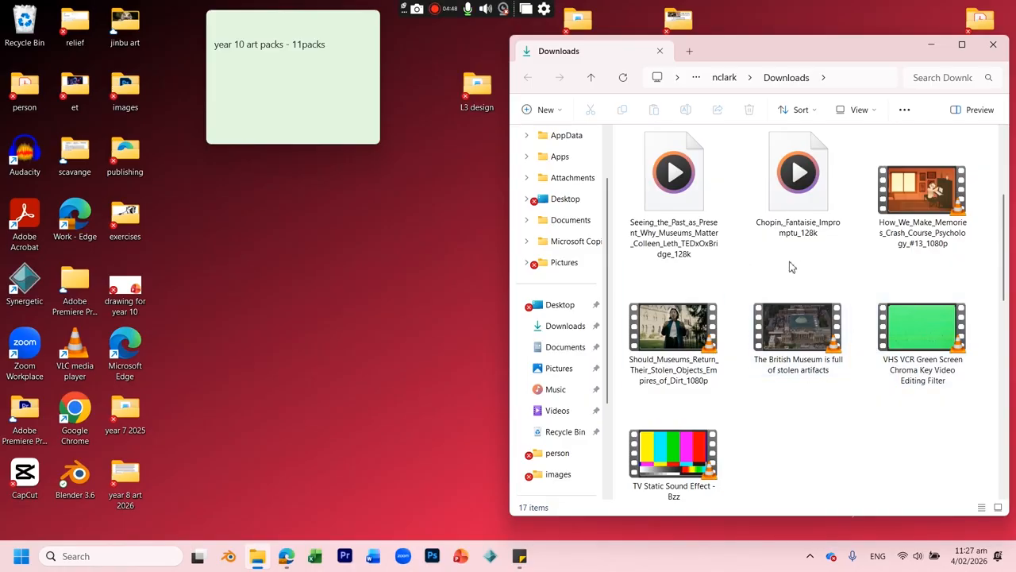
{"action": "scroll", "coordinate": [790, 267], "scroll_direction": "up", "scroll_amount": 2}
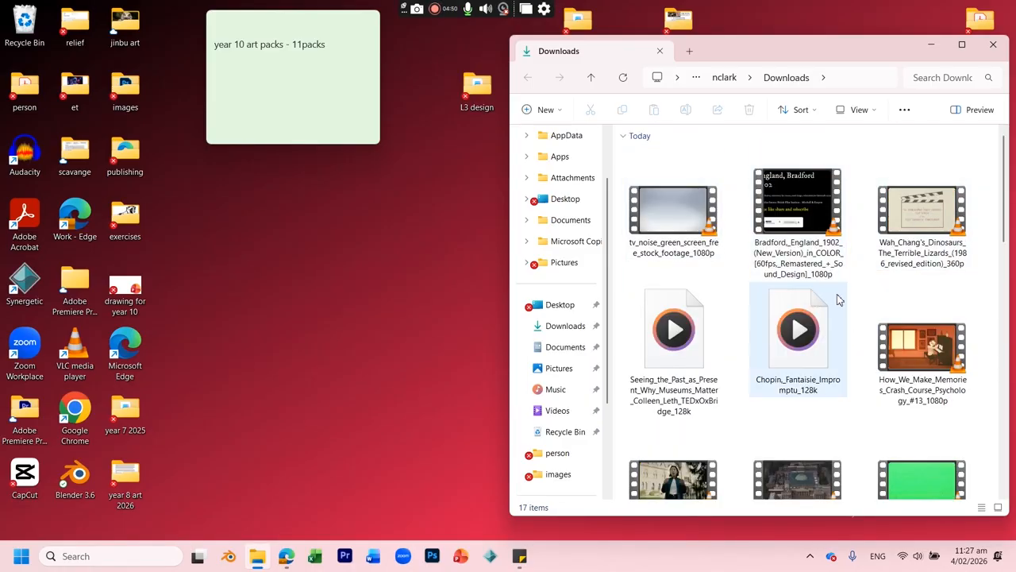
{"action": "scroll", "coordinate": [893, 296], "scroll_direction": "down", "scroll_amount": 2}
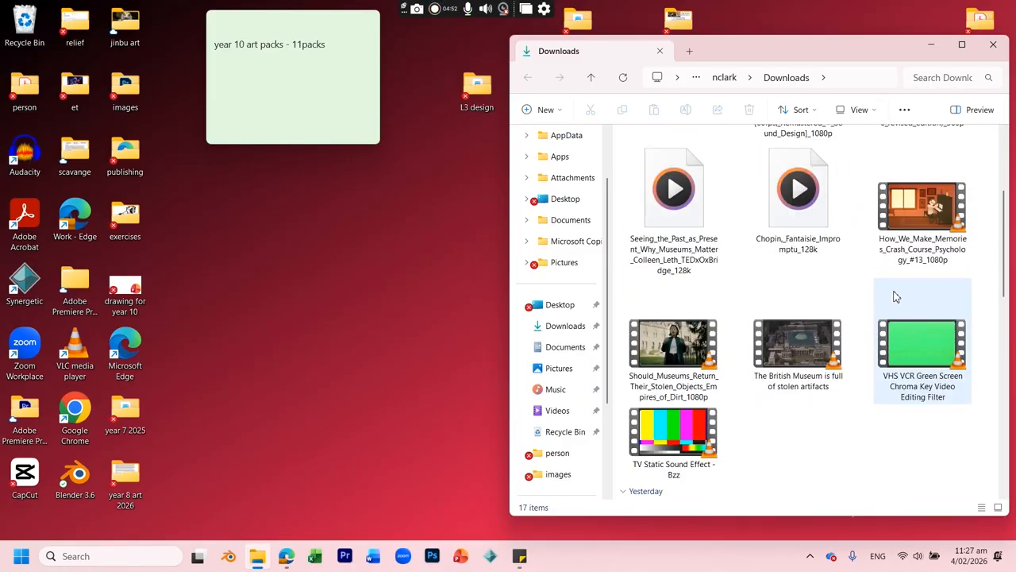
{"action": "scroll", "coordinate": [892, 297], "scroll_direction": "up", "scroll_amount": 2}
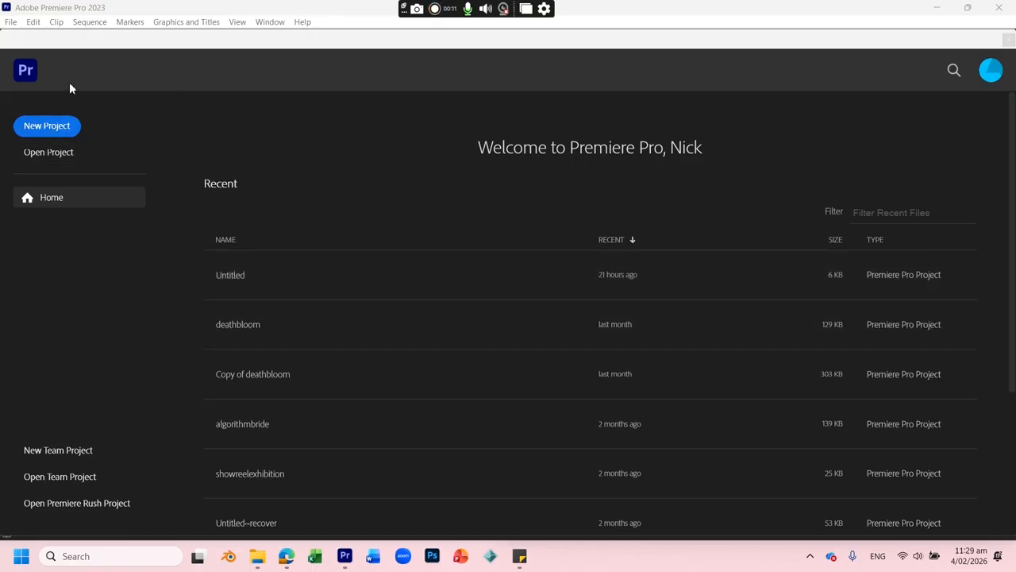
Create a new Premiere Pro project named Untitled in the Documents folder, replacing the existing project of that name
{"action": "left_click", "coordinate": [47, 131]}
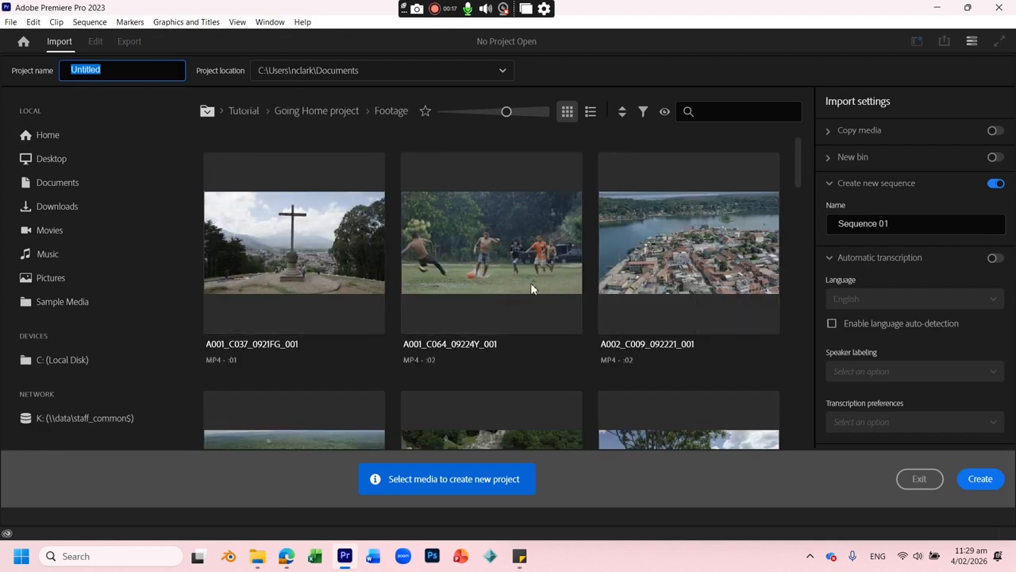
{"action": "left_click", "coordinate": [974, 480]}
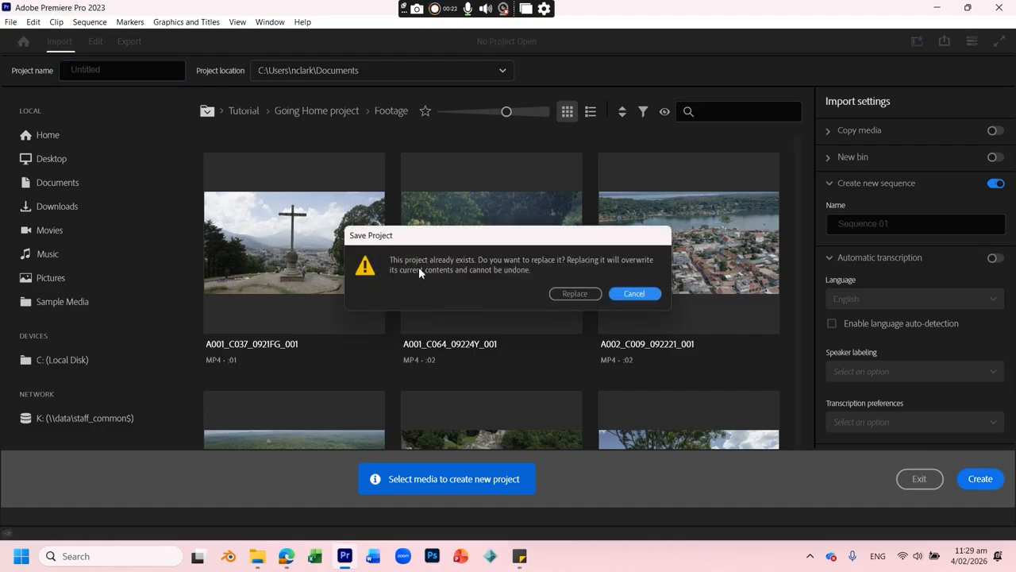
{"action": "left_click", "coordinate": [577, 294]}
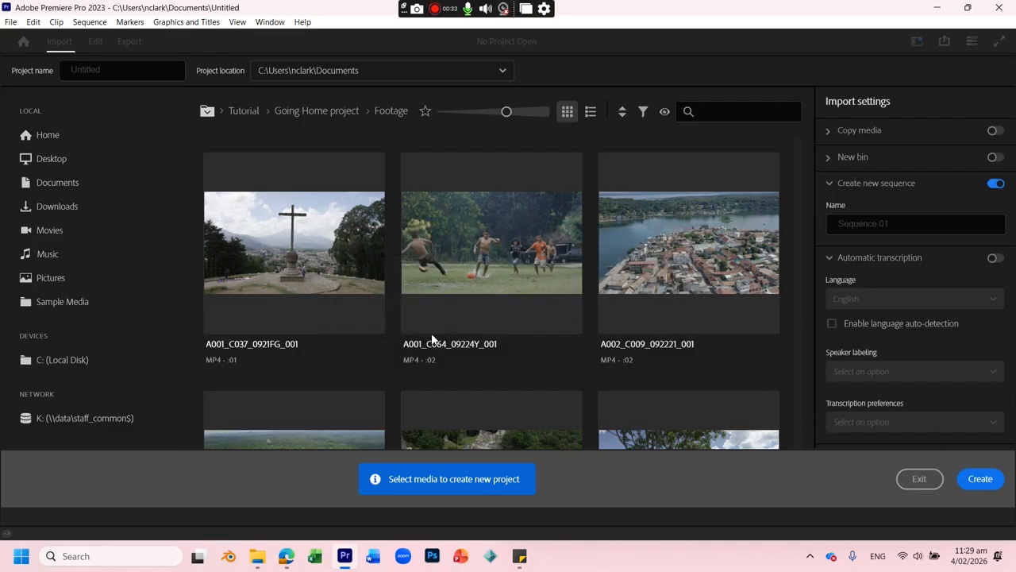
{"action": "left_click", "coordinate": [981, 479]}
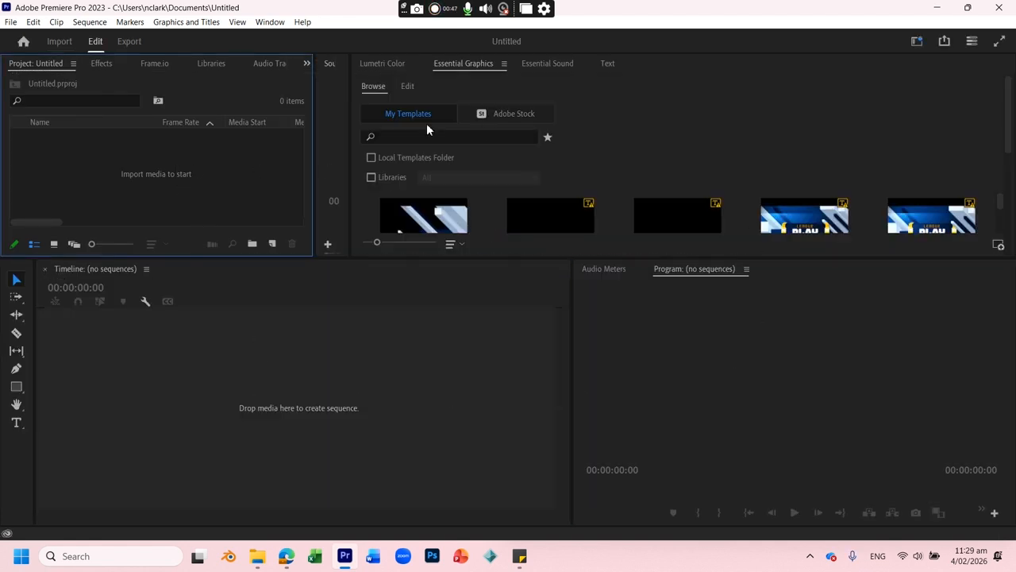
Switch the project to the Effects workspace
{"action": "left_click", "coordinate": [337, 119]}
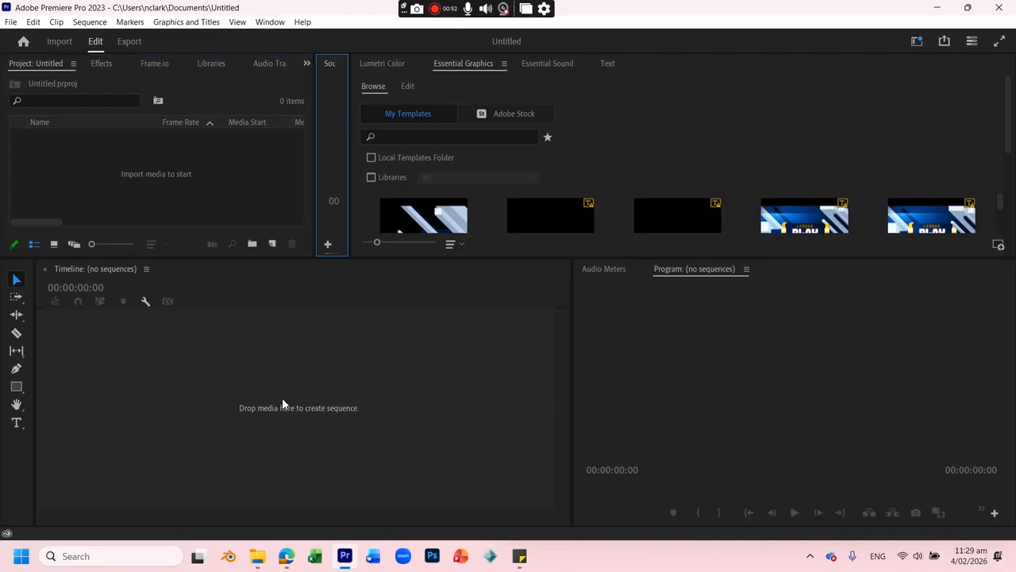
{"action": "left_click", "coordinate": [270, 22]}
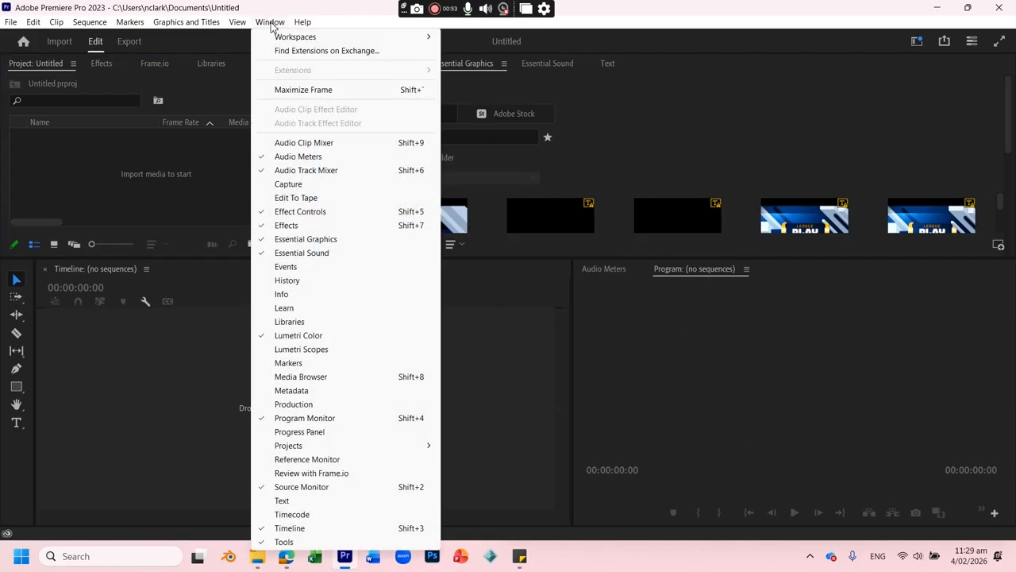
{"action": "mouse_move", "coordinate": [374, 37]}
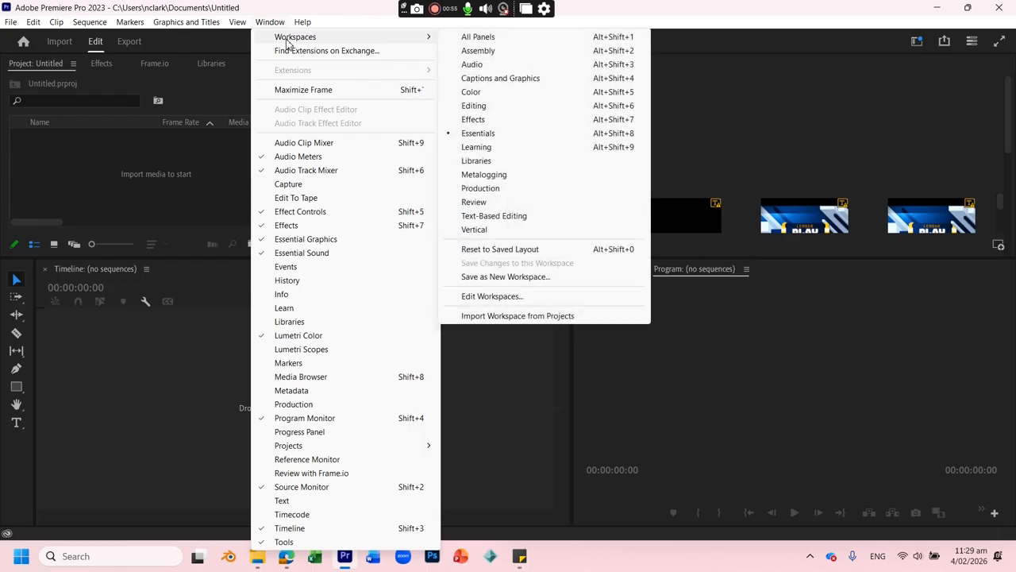
{"action": "left_click", "coordinate": [474, 120]}
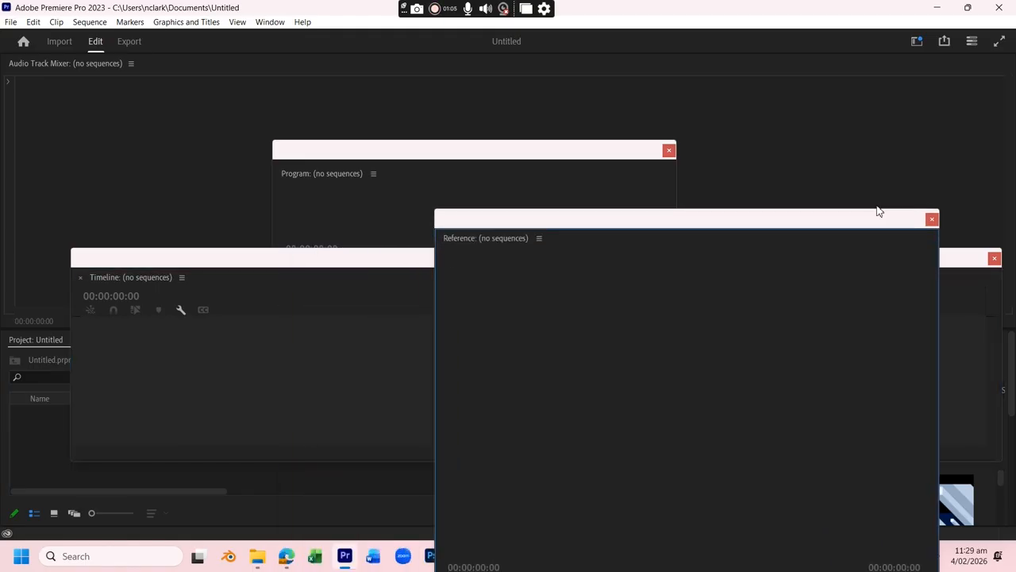
Close and reopen the Reference Monitor, and rearrange the floating Program, Reference and Timeline windows
{"action": "left_click", "coordinate": [931, 219]}
{"action": "left_click_drag", "start_coordinate": [446, 155], "coordinate": [415, 93]}
{"action": "left_click", "coordinate": [278, 24]}
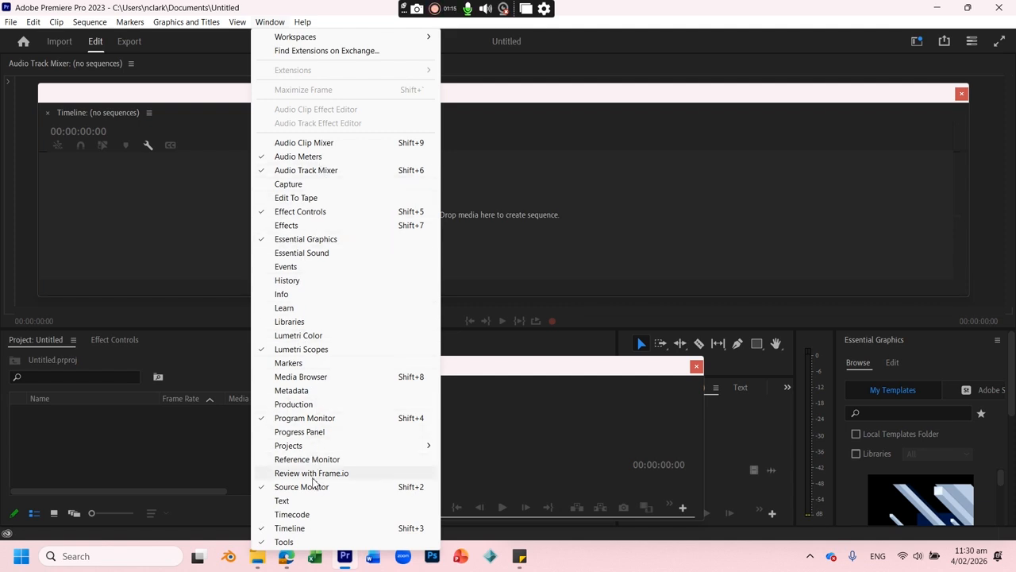
{"action": "left_click", "coordinate": [316, 462]}
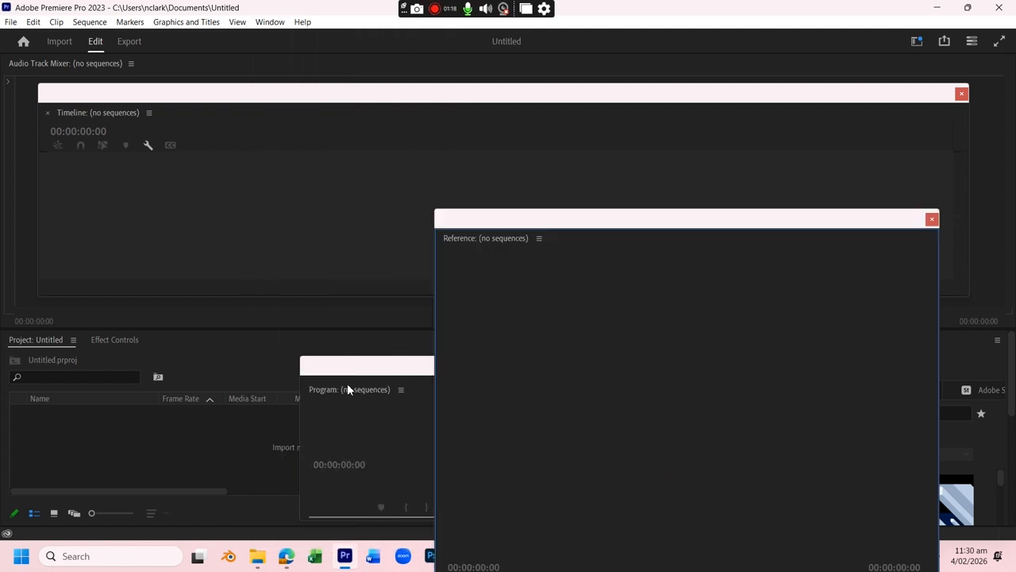
{"action": "left_click_drag", "start_coordinate": [566, 212], "coordinate": [574, 123]}
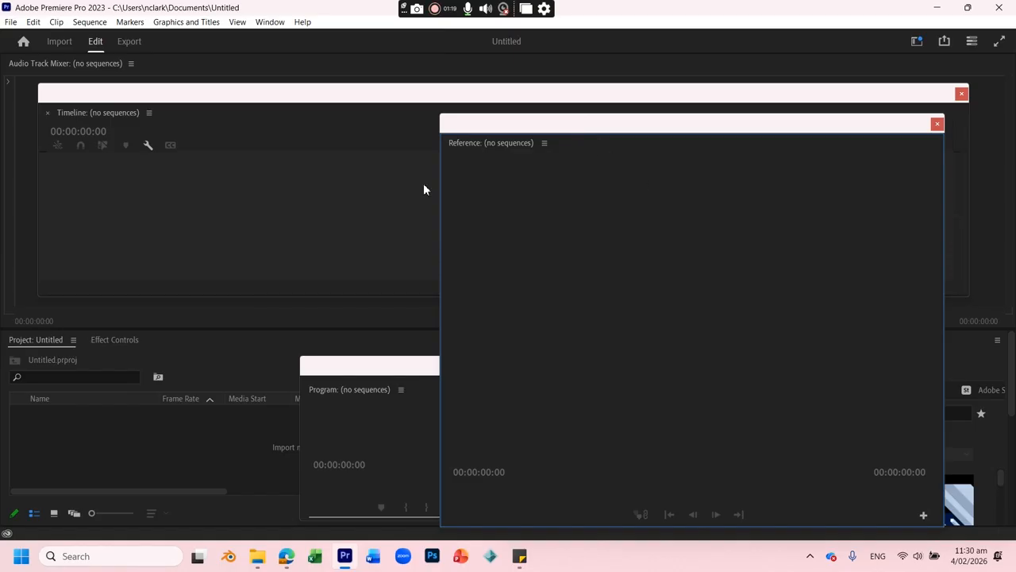
{"action": "left_click_drag", "start_coordinate": [524, 126], "coordinate": [554, 96]}
{"action": "left_click_drag", "start_coordinate": [247, 96], "coordinate": [268, 259]}
Switch the project to the All Panels workspace
{"action": "left_click", "coordinate": [269, 21]}
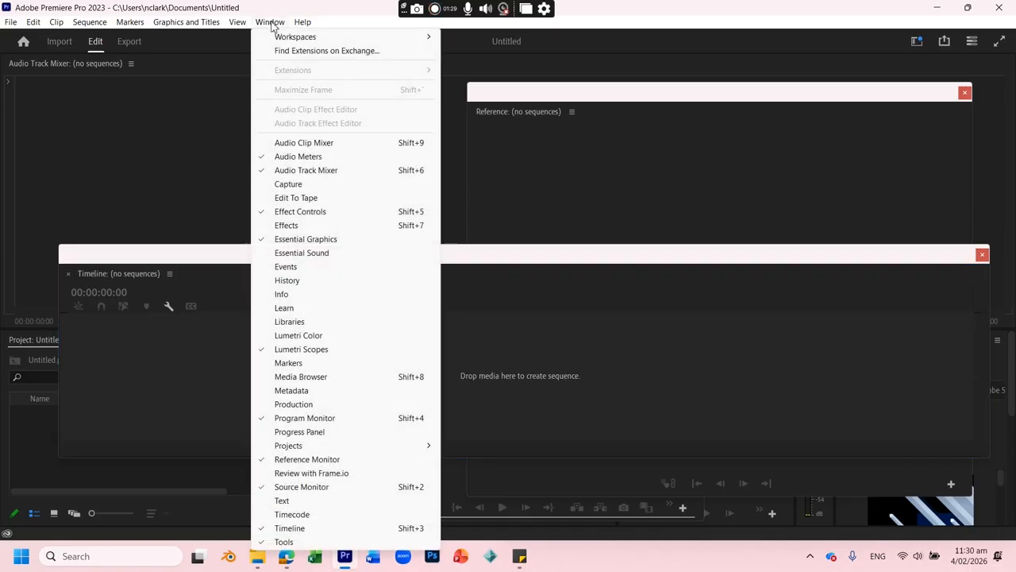
{"action": "mouse_move", "coordinate": [283, 37]}
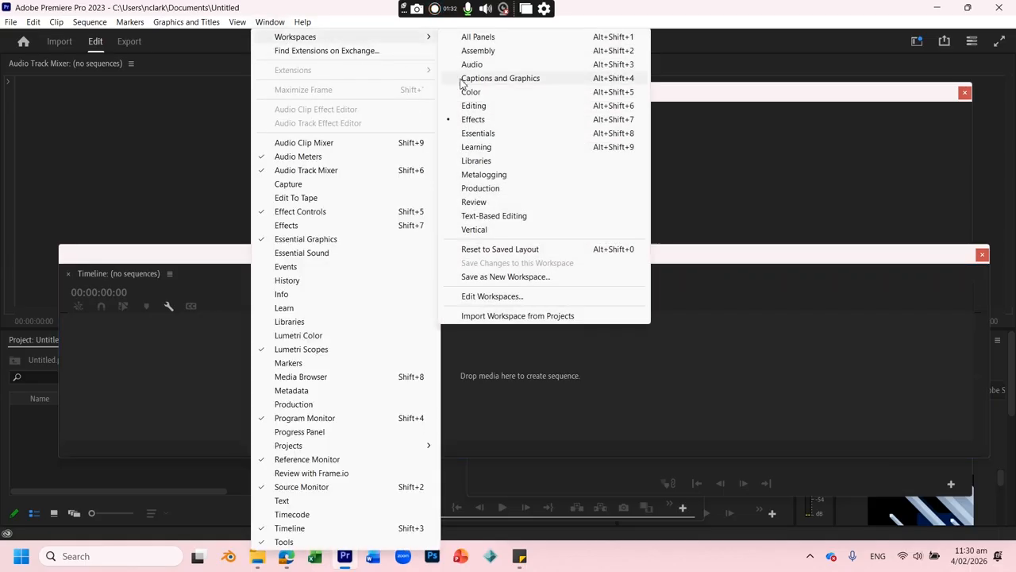
{"action": "left_click", "coordinate": [485, 38]}
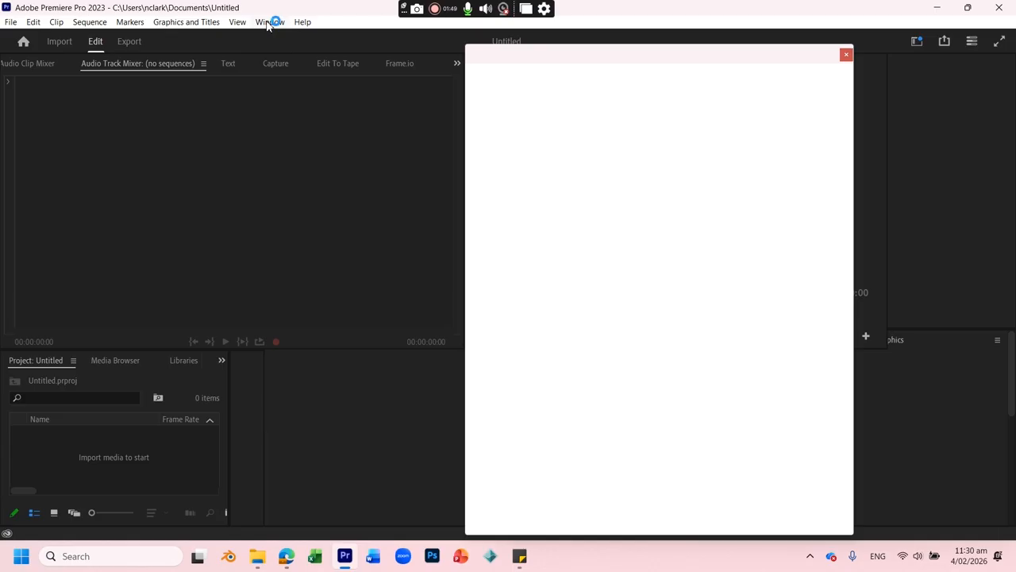
Move the floating Timeline window beneath the monitors and resize it to span the area between the tools and the Effects list
{"action": "left_click", "coordinate": [270, 22]}
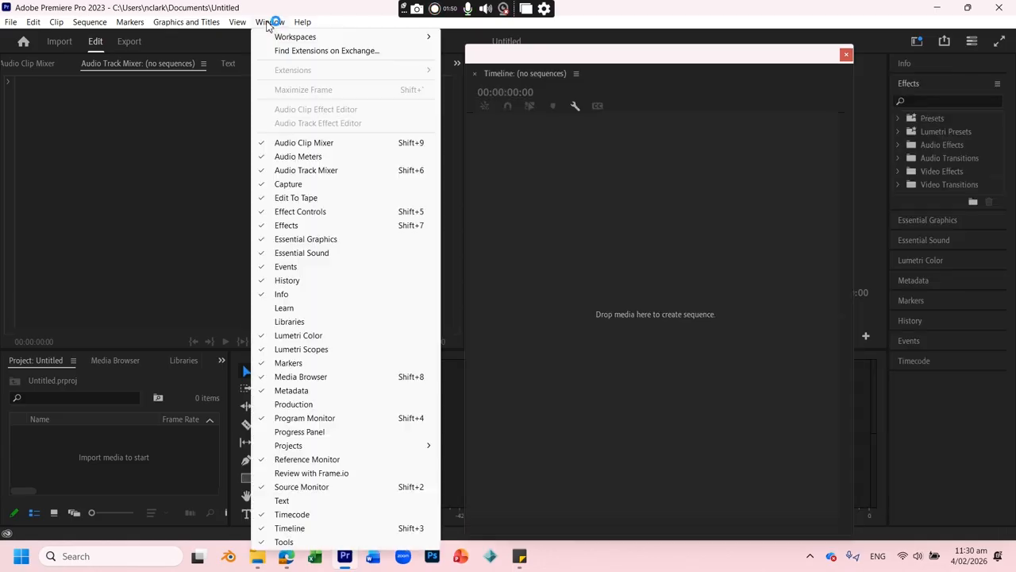
{"action": "mouse_move", "coordinate": [302, 21]}
{"action": "left_click", "coordinate": [550, 63]}
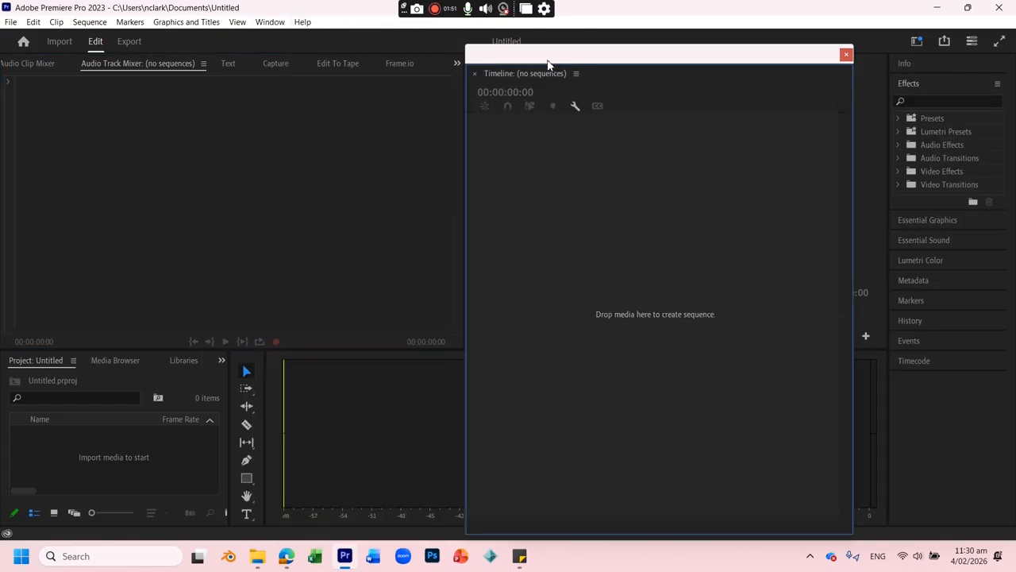
{"action": "left_click_drag", "start_coordinate": [673, 46], "coordinate": [466, 374]}
{"action": "left_click_drag", "start_coordinate": [662, 445], "coordinate": [885, 446]}
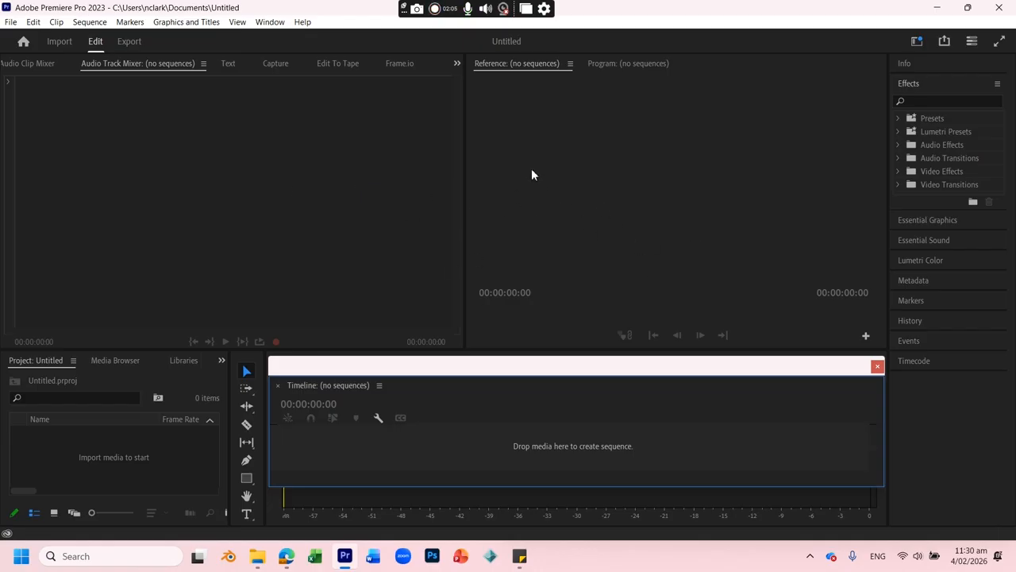
Import the video and audio files from the Downloads folder into the project, and open the import error in Events
{"action": "left_click", "coordinate": [11, 23]}
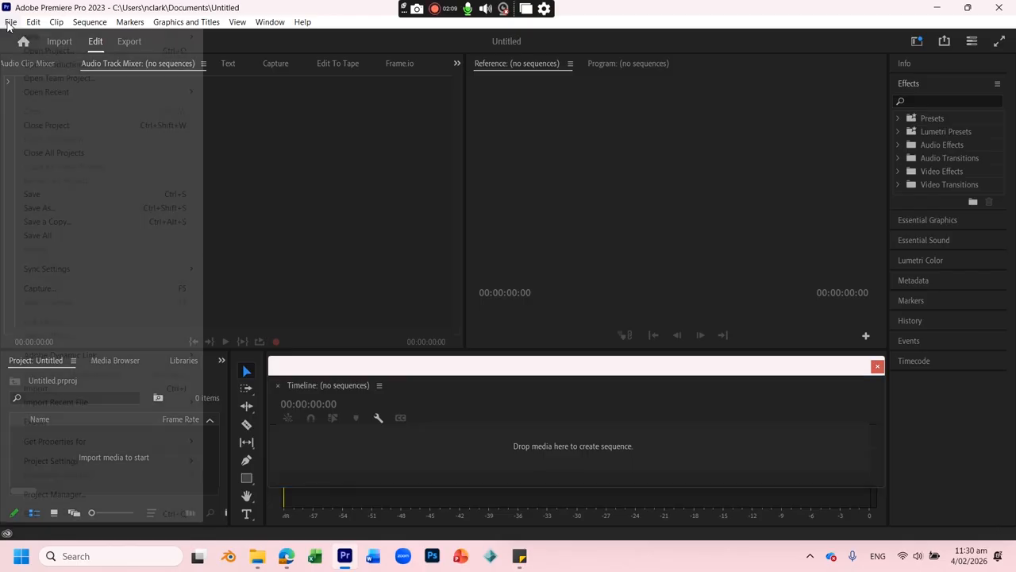
{"action": "left_click", "coordinate": [47, 392]}
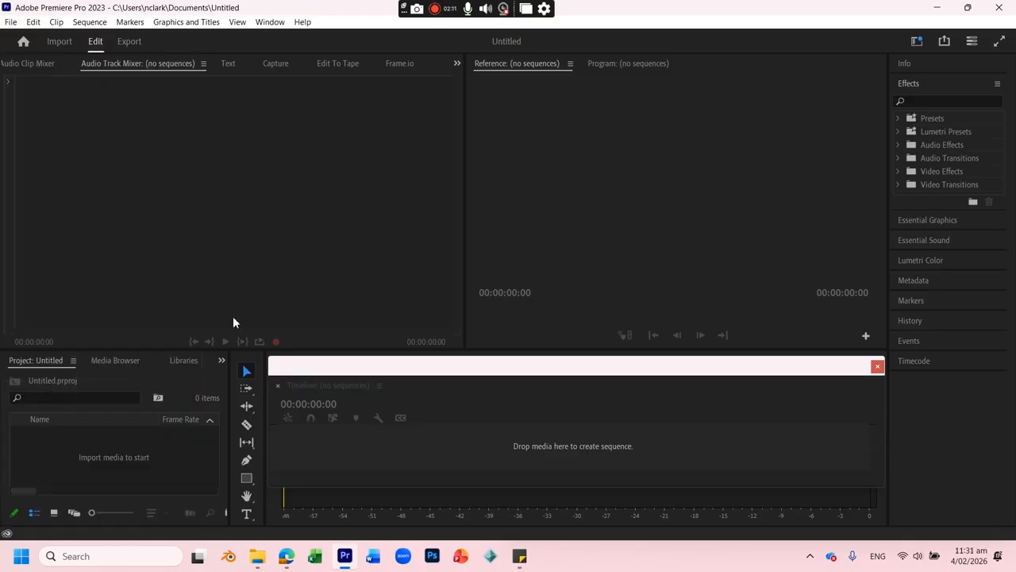
{"action": "left_click", "coordinate": [62, 246]}
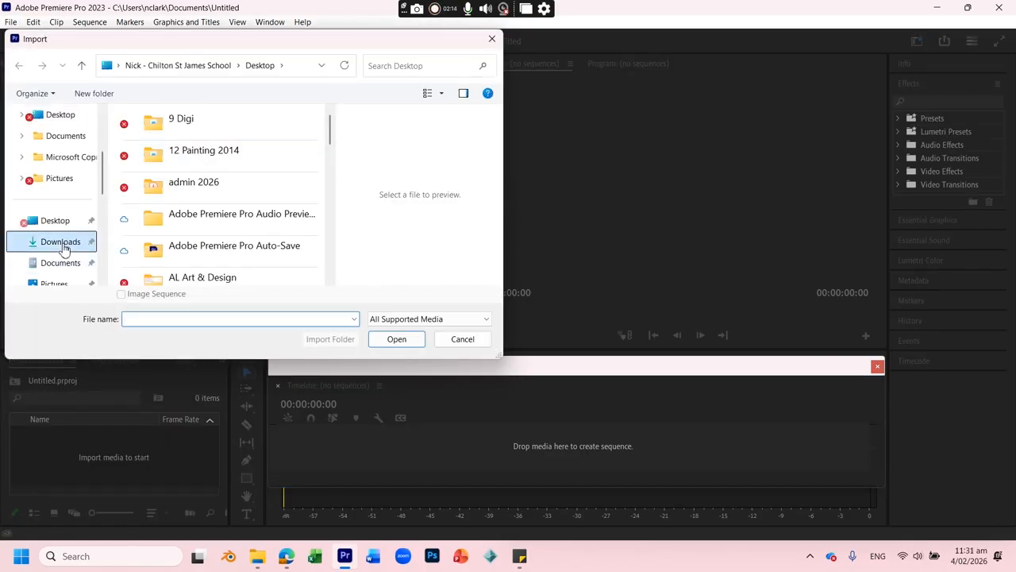
{"action": "left_click", "coordinate": [163, 189]}
{"action": "scroll", "coordinate": [310, 192], "scroll_direction": "down", "scroll_amount": 6}
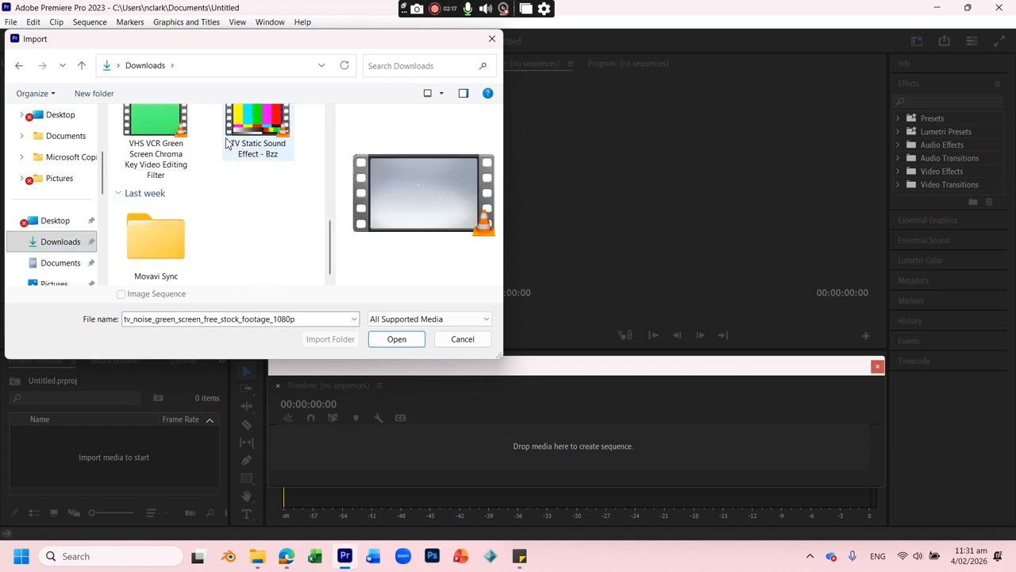
{"action": "left_click", "coordinate": [256, 125], "text": "ctrl"}
{"action": "key", "text": "Return"}
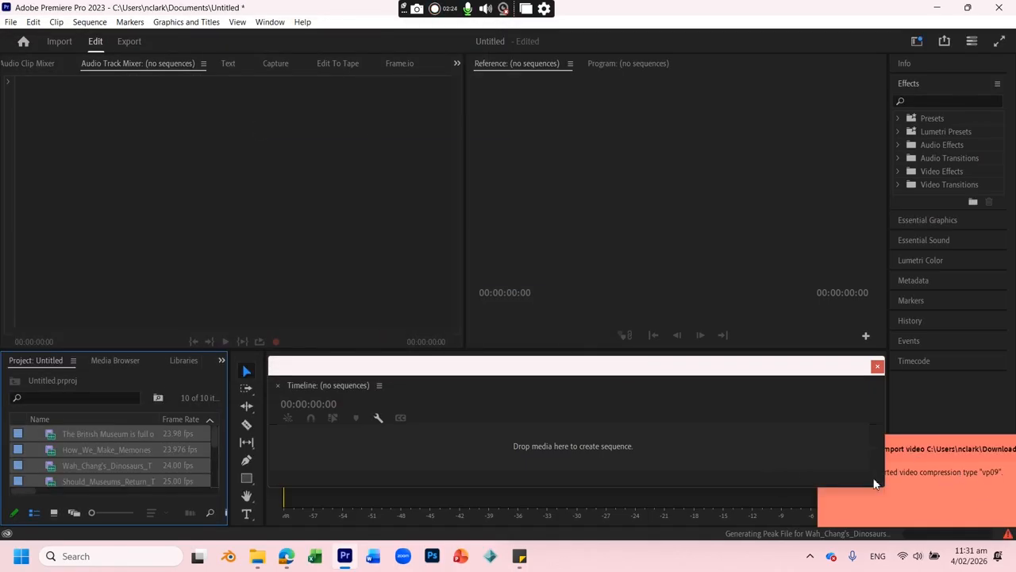
{"action": "left_click", "coordinate": [949, 461]}
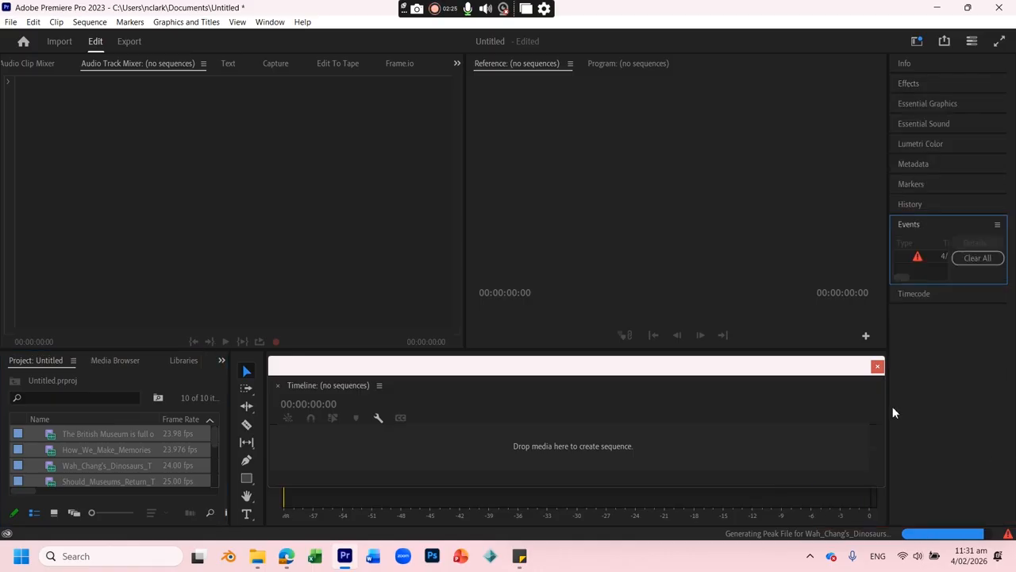
Review the imported clips in the project bin, briefly maximizing it to full size and restoring it
{"action": "left_click", "coordinate": [92, 431]}
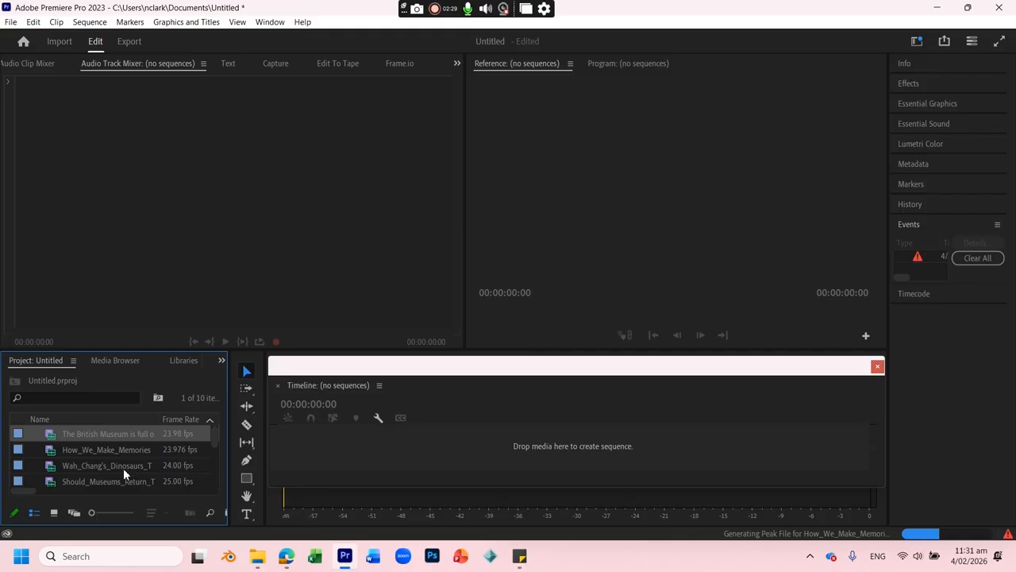
{"action": "scroll", "coordinate": [131, 465], "scroll_direction": "down", "scroll_amount": 1}
{"action": "scroll", "coordinate": [132, 466], "scroll_direction": "down", "scroll_amount": 1}
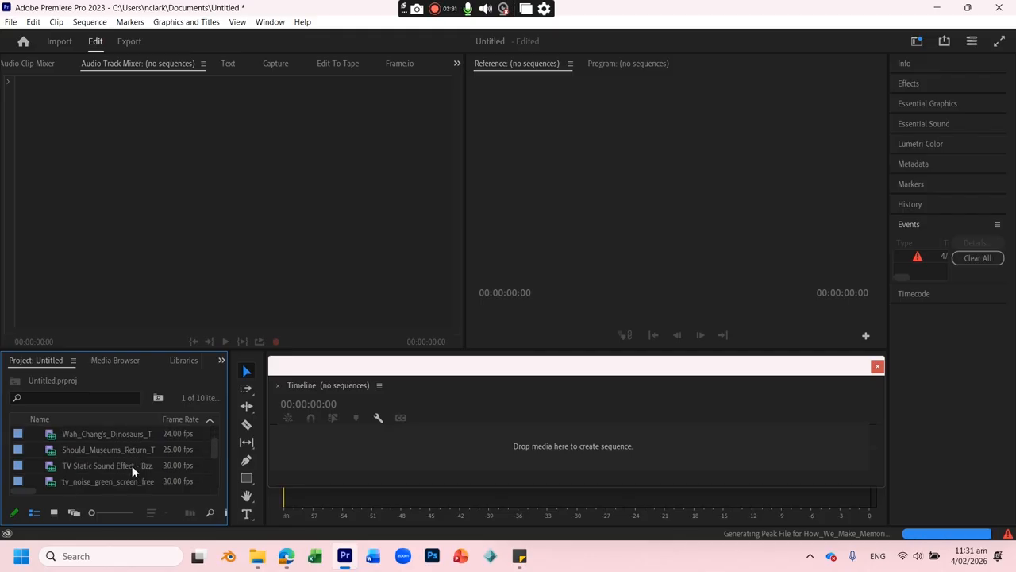
{"action": "left_click", "coordinate": [89, 464]}
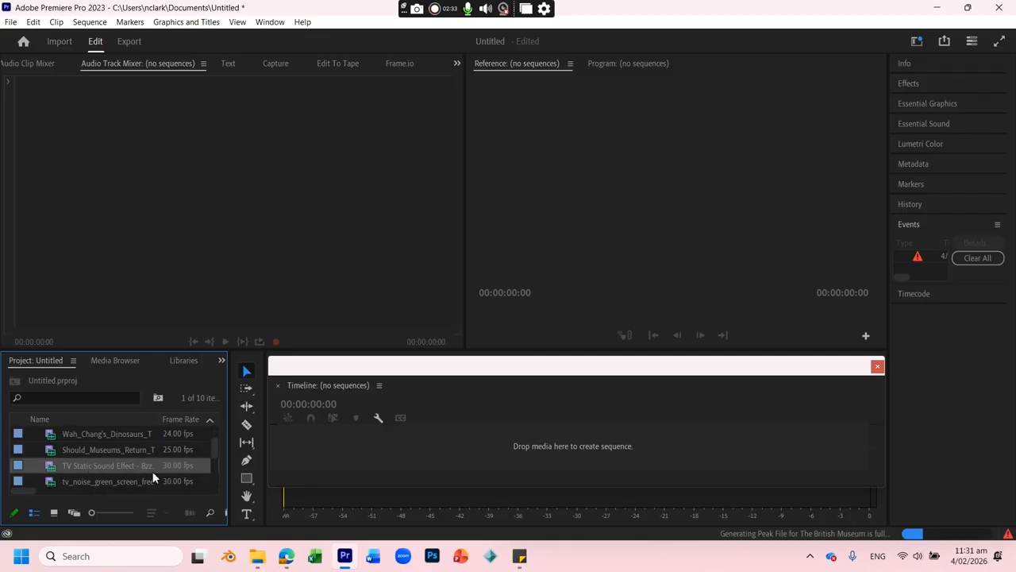
{"action": "scroll", "coordinate": [159, 469], "scroll_direction": "down", "scroll_amount": 1}
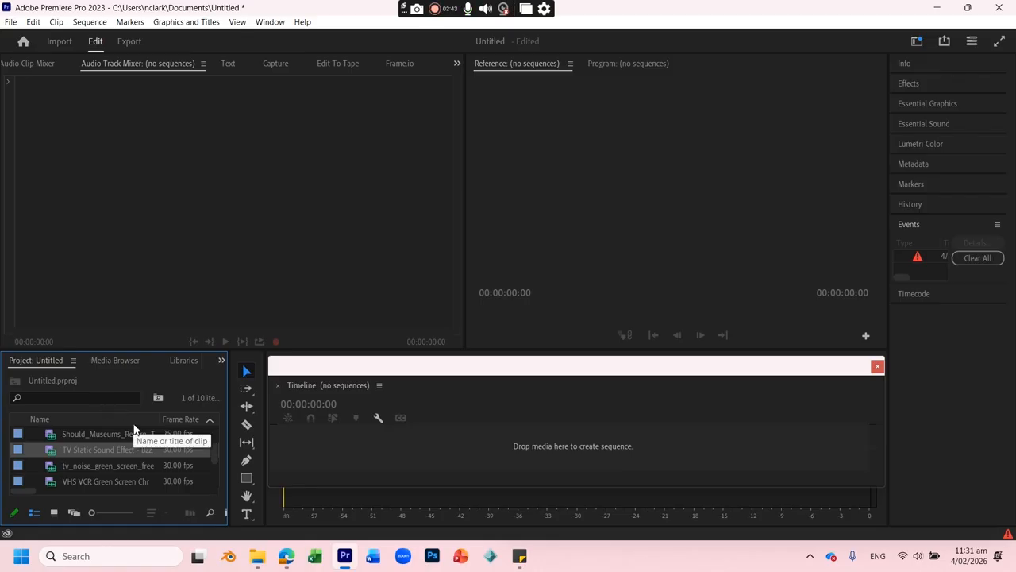
{"action": "key", "text": "grave"}
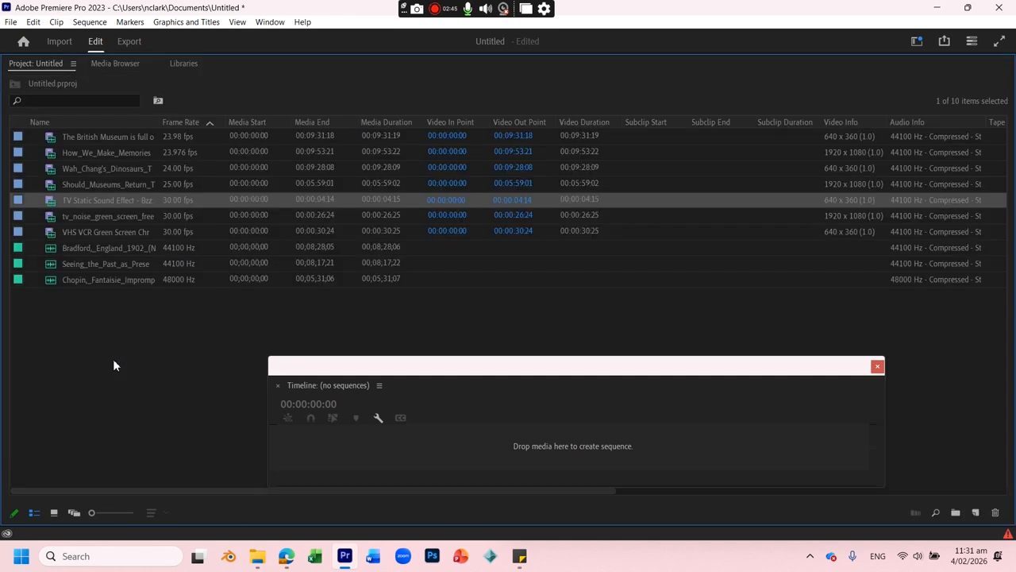
{"action": "key", "text": "grave"}
Maximize and restore the Audio Track Mixer and the Reference Monitor in turn
{"action": "left_click", "coordinate": [146, 113]}
{"action": "key", "text": "grave"}
{"action": "key", "text": "grave"}
{"action": "left_click", "coordinate": [583, 125]}
{"action": "key", "text": "grave"}
{"action": "key", "text": "grave"}
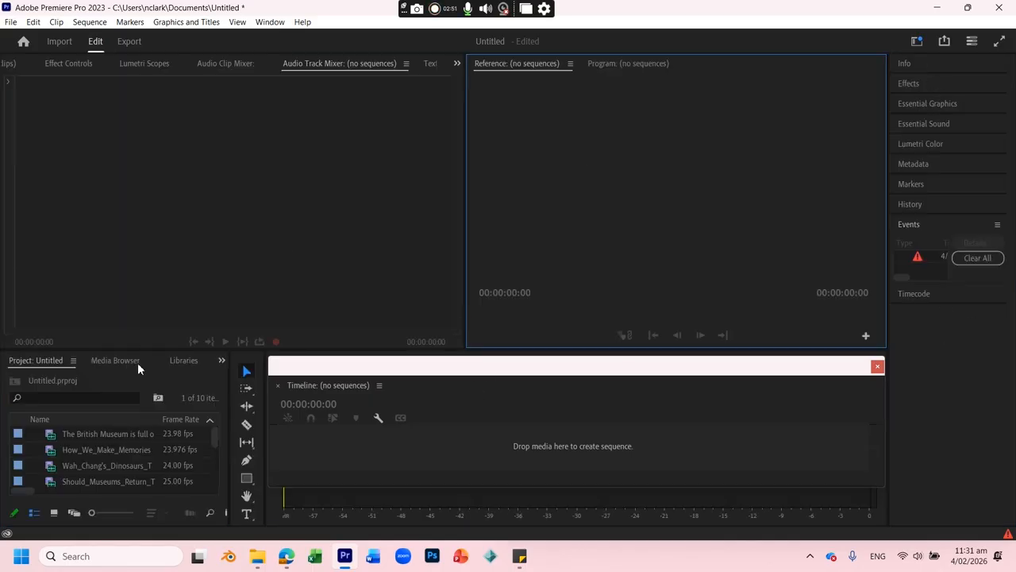
Check the clips' frame rates in the maximized project bin and create a sequence from the 25 fps Should_Museums_Return_Their_Stolen_Objects clip
{"action": "left_click", "coordinate": [30, 359]}
{"action": "key", "text": "grave"}
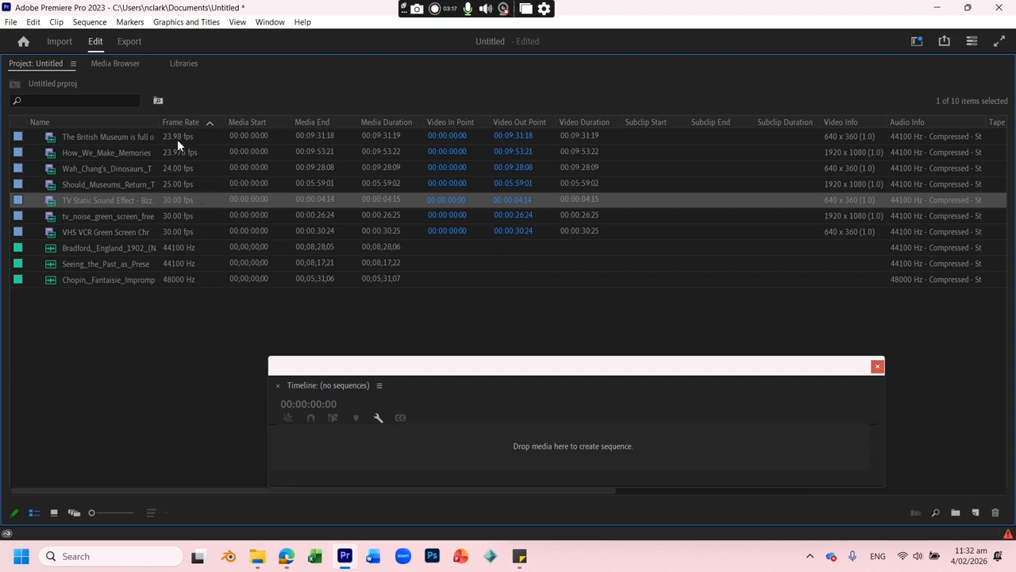
{"action": "left_click", "coordinate": [121, 185]}
{"action": "key", "text": "grave"}
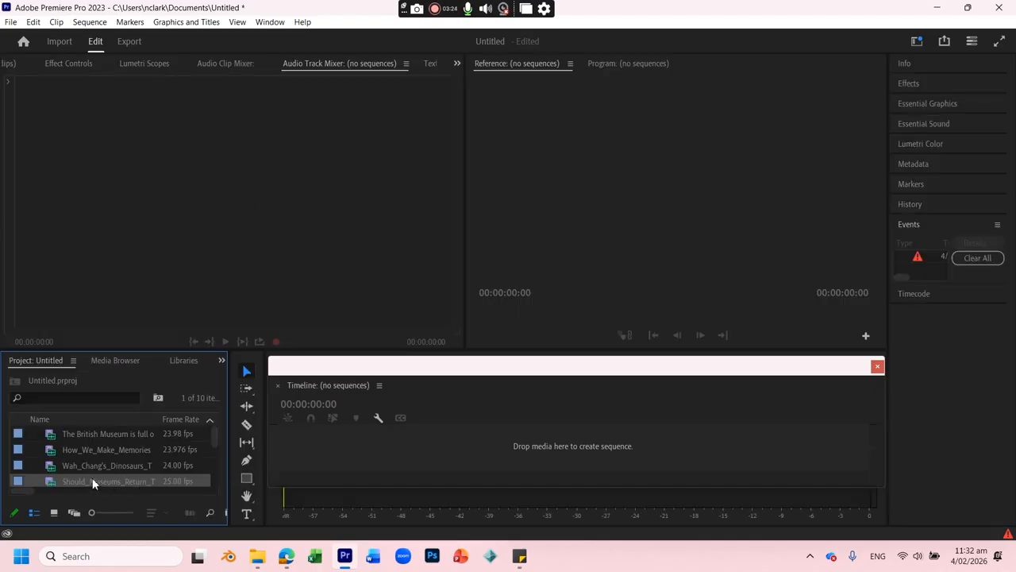
{"action": "left_click_drag", "start_coordinate": [92, 481], "coordinate": [563, 442]}
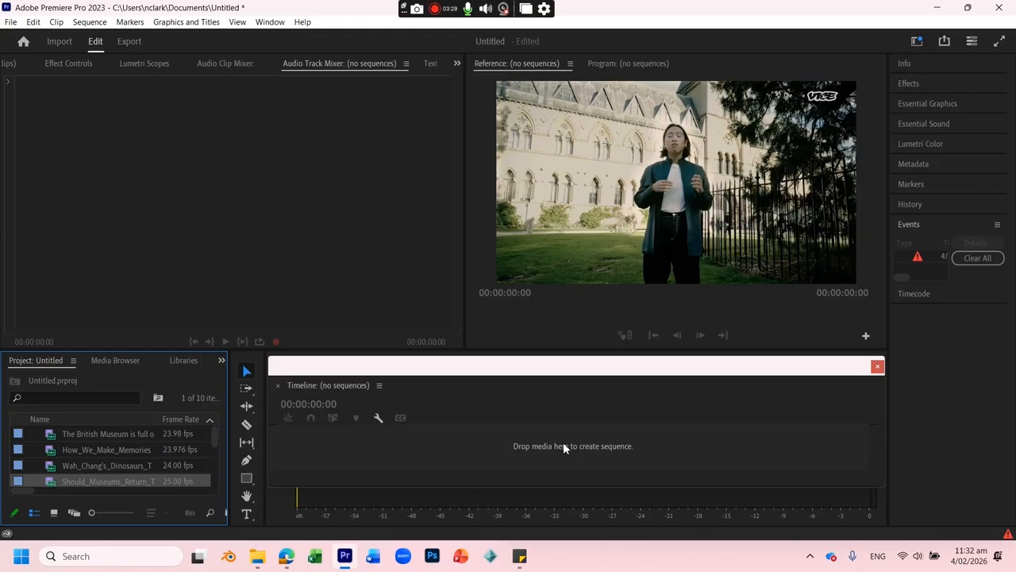
Scrub through the new sequence to 00:04:34:18 and review its Sequence Settings, accepting them as they are
{"action": "left_click_drag", "start_coordinate": [447, 413], "coordinate": [542, 420]}
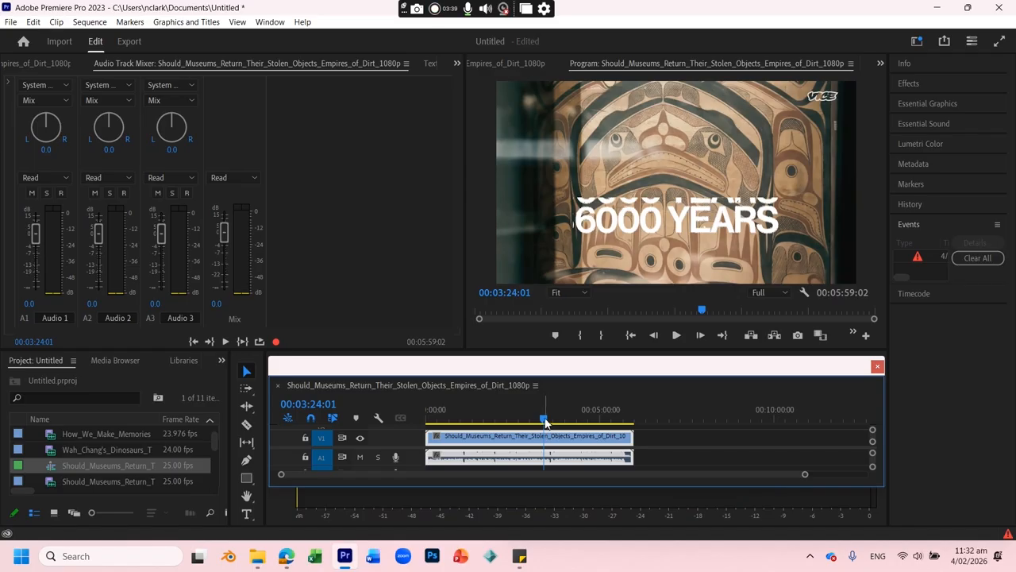
{"action": "left_click_drag", "start_coordinate": [545, 422], "coordinate": [569, 420]}
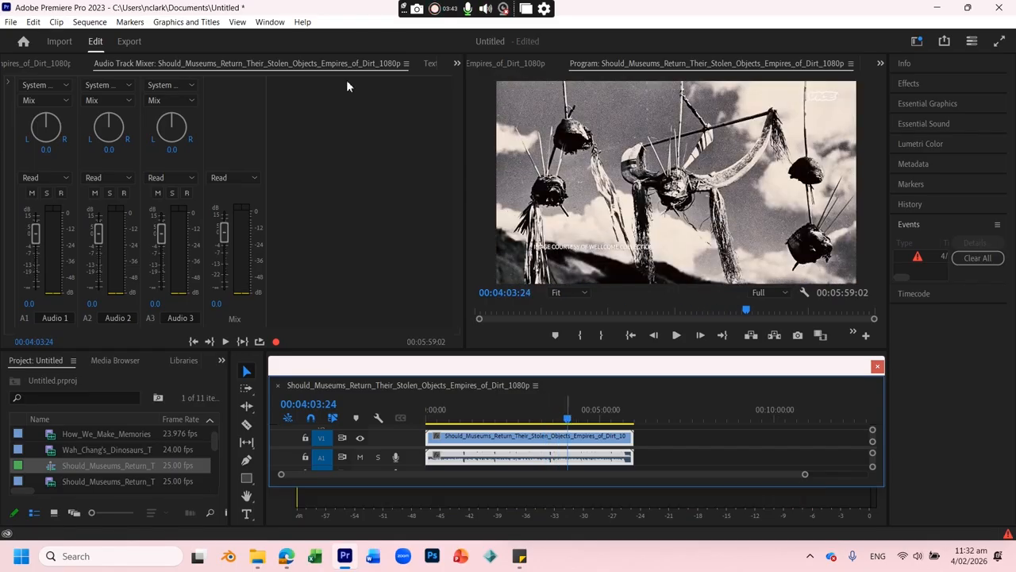
{"action": "left_click", "coordinate": [102, 28]}
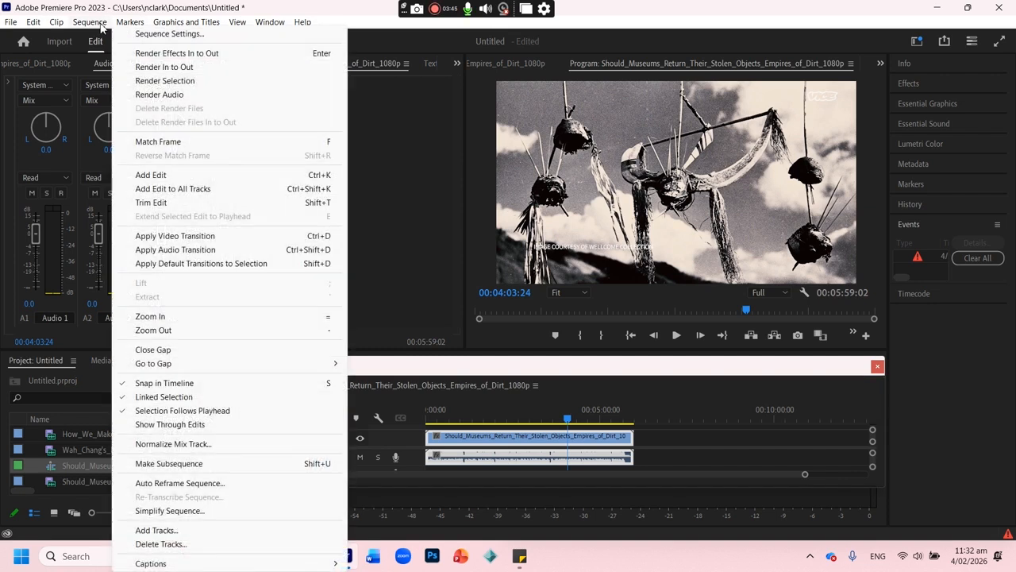
{"action": "left_click", "coordinate": [161, 31]}
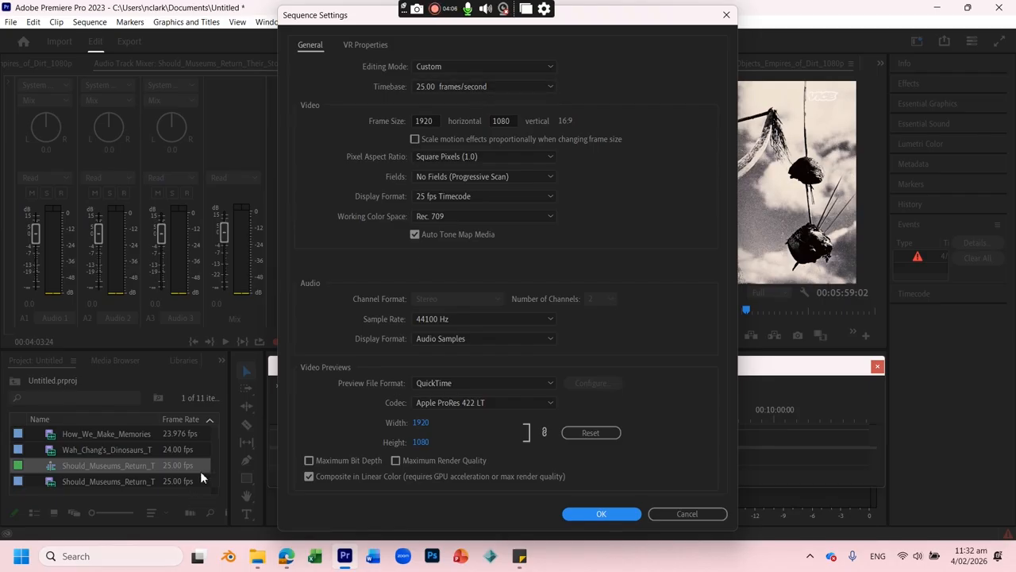
{"action": "left_click", "coordinate": [605, 513]}
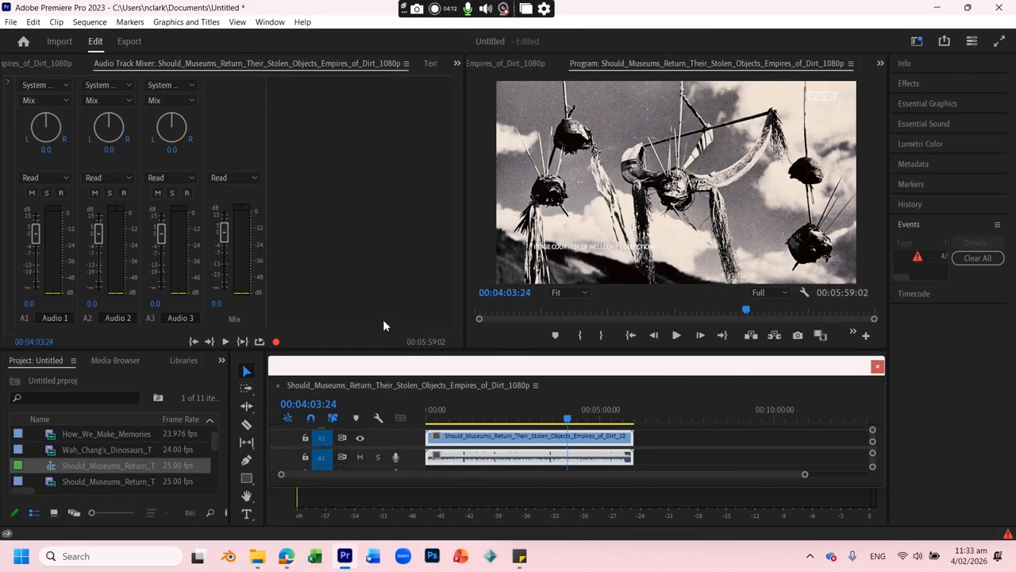
{"action": "left_click_drag", "start_coordinate": [554, 426], "coordinate": [585, 419]}
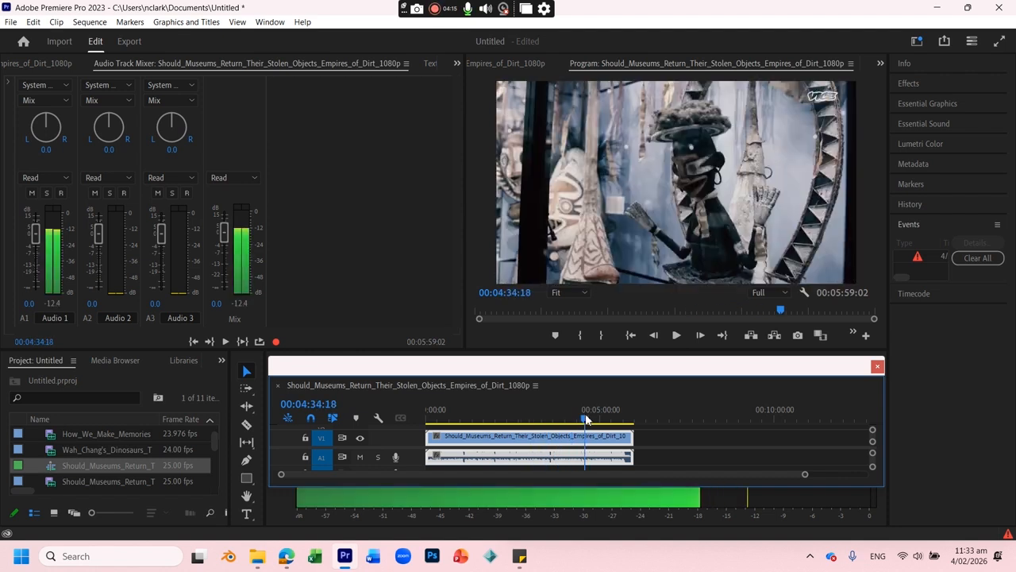
Add the British Museum, How_We_Make_Memories and Wah_Chang's_Dinosaurs clips to the sequence on V1 and A1, after the first clip
{"action": "scroll", "coordinate": [108, 447], "scroll_direction": "up", "scroll_amount": 1}
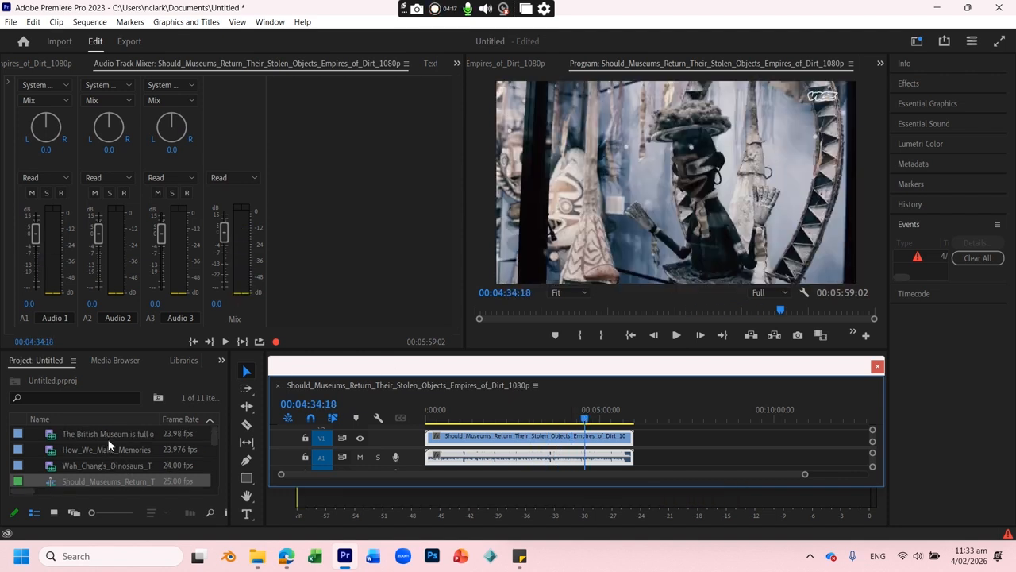
{"action": "left_click", "coordinate": [98, 433]}
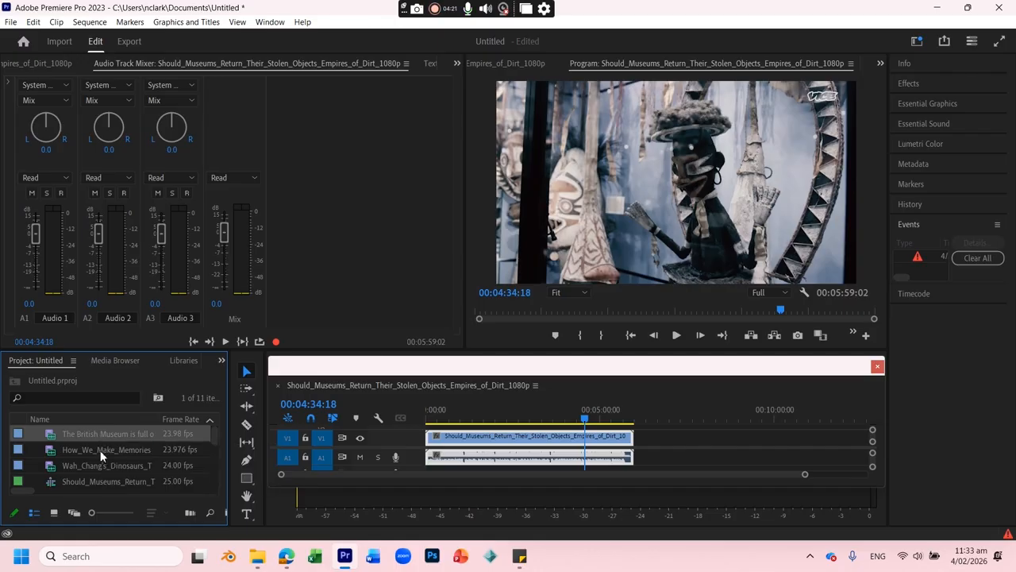
{"action": "left_click", "coordinate": [98, 464], "text": "shift"}
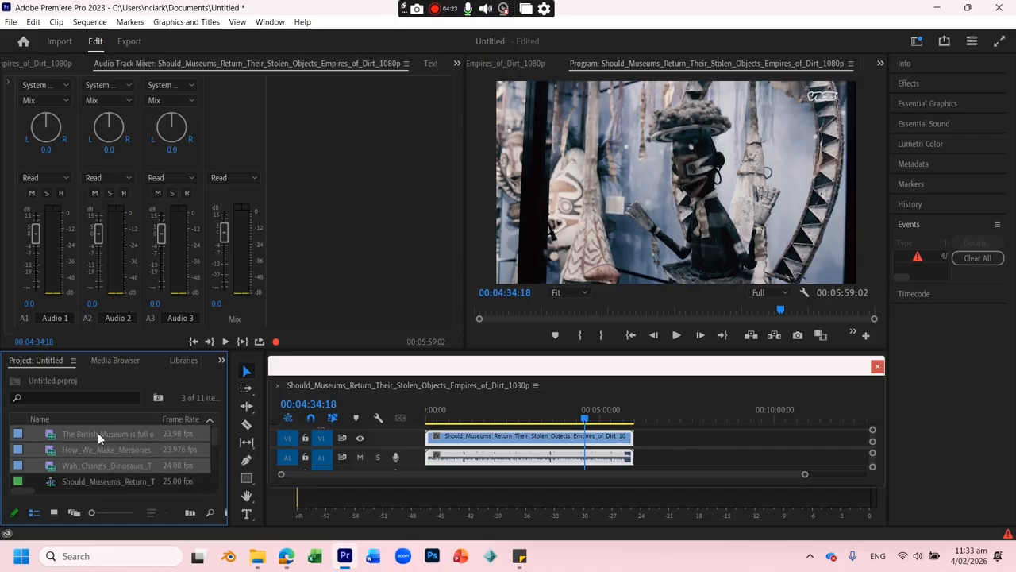
{"action": "left_click_drag", "start_coordinate": [267, 420], "coordinate": [649, 447]}
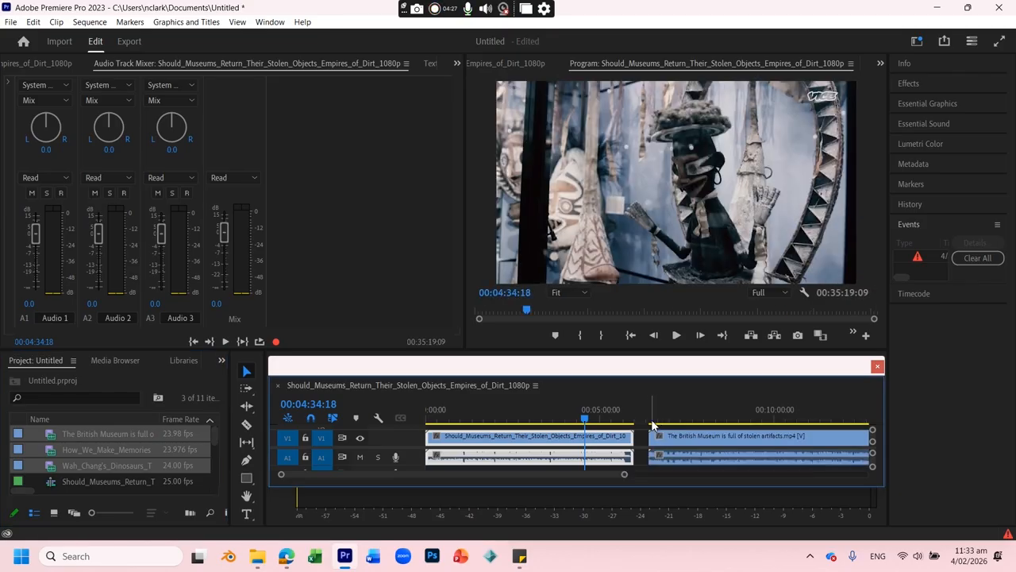
Append the remaining clips, from TV Static Sound Effect through Chopin,_Fantaisie_Impromp, after the last video in the sequence
{"action": "scroll", "coordinate": [103, 477], "scroll_direction": "down", "scroll_amount": 1}
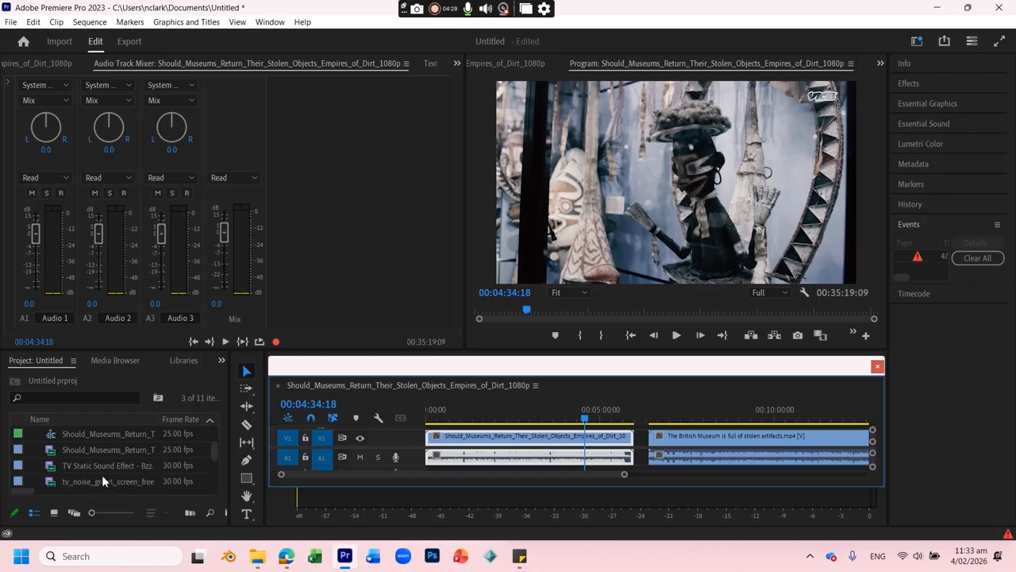
{"action": "left_click", "coordinate": [97, 466]}
{"action": "scroll", "coordinate": [97, 465], "scroll_direction": "down", "scroll_amount": 2}
{"action": "left_click", "coordinate": [83, 467], "text": "shift"}
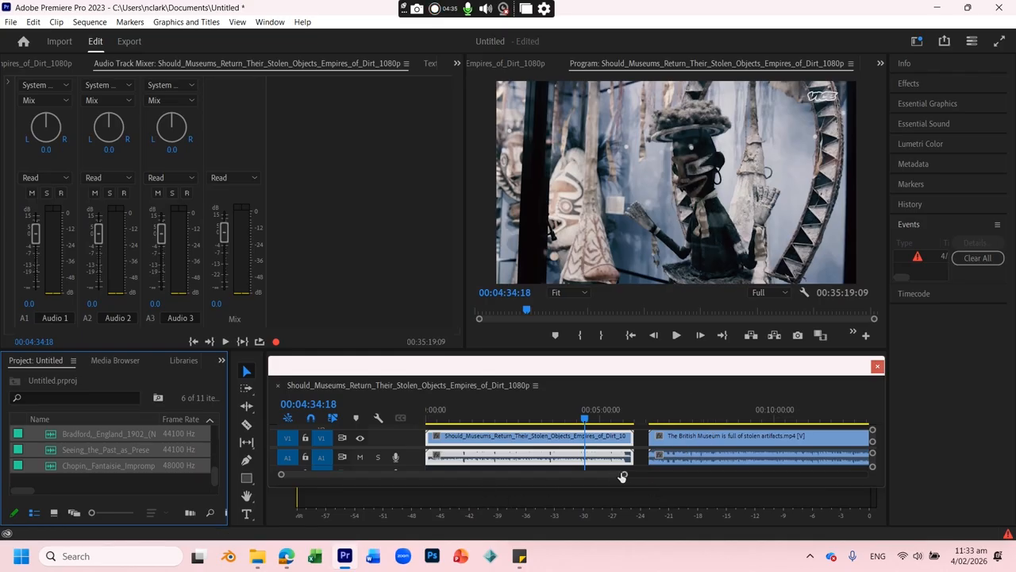
{"action": "left_click_drag", "start_coordinate": [624, 475], "coordinate": [863, 474]}
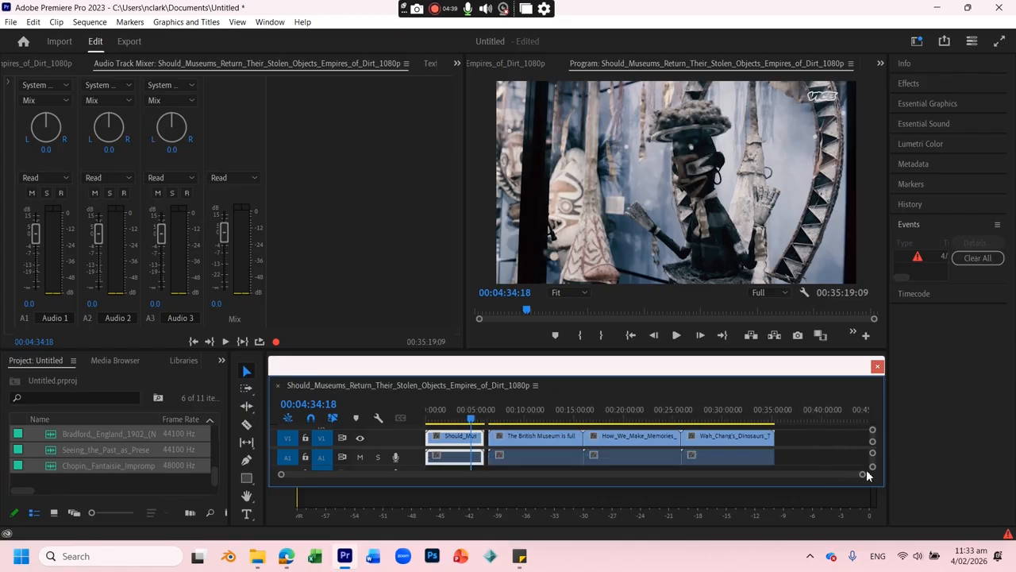
{"action": "left_click_drag", "start_coordinate": [97, 432], "coordinate": [793, 451]}
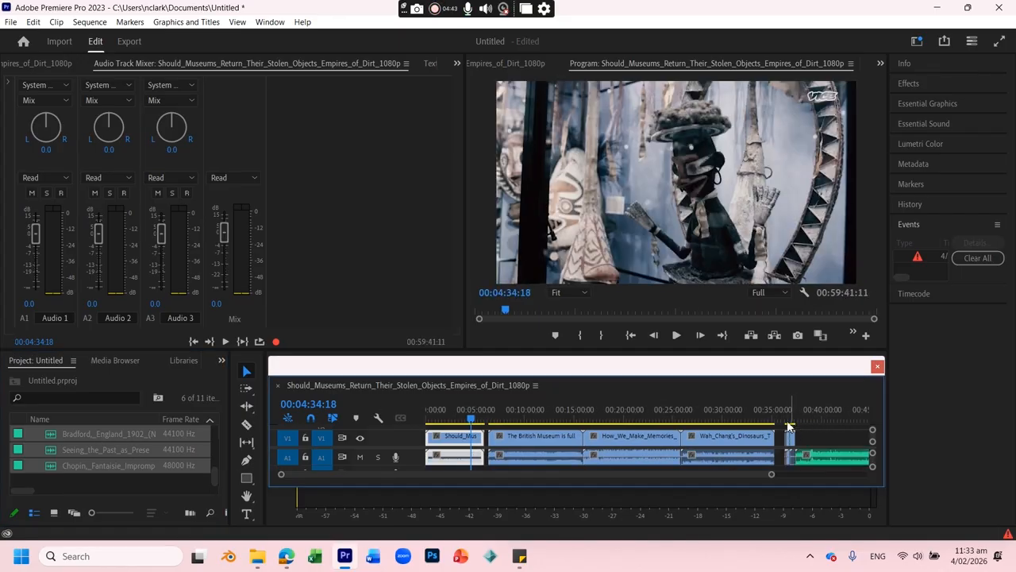
Enlarge the floating Timeline window to show all tracks, place the playhead at 00:10:08:00, and reposition the window lower over the workspace
{"action": "left_click_drag", "start_coordinate": [598, 370], "coordinate": [350, 178]}
{"action": "left_click_drag", "start_coordinate": [640, 275], "coordinate": [942, 276]}
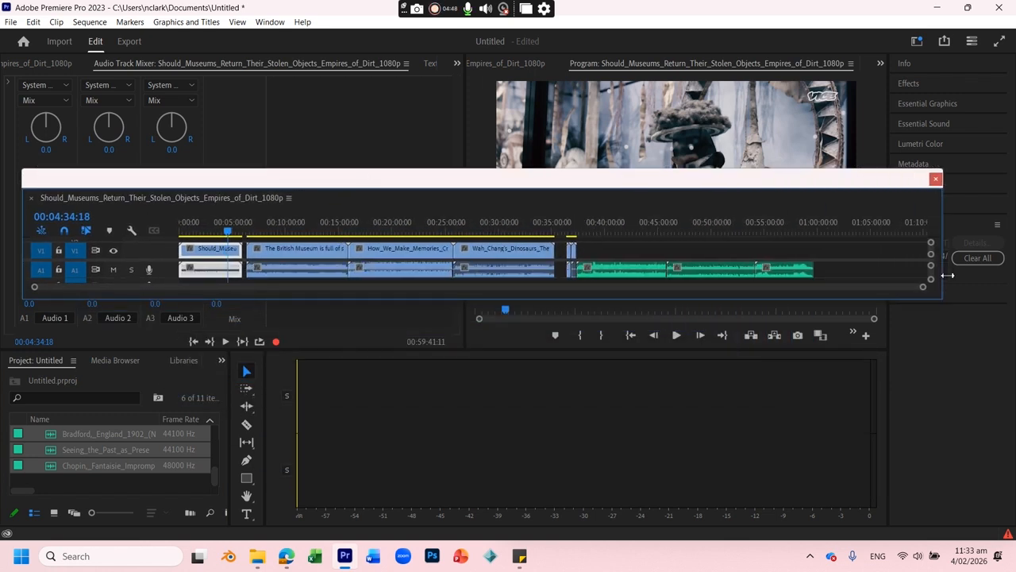
{"action": "left_click_drag", "start_coordinate": [258, 302], "coordinate": [249, 480]}
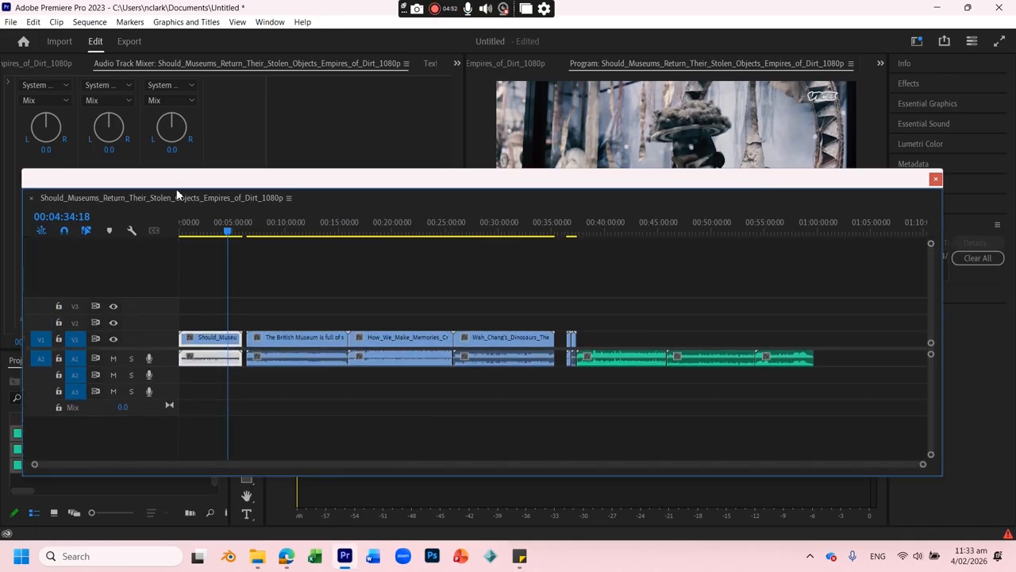
{"action": "left_click_drag", "start_coordinate": [230, 240], "coordinate": [287, 230]}
{"action": "left_click_drag", "start_coordinate": [448, 184], "coordinate": [468, 243]}
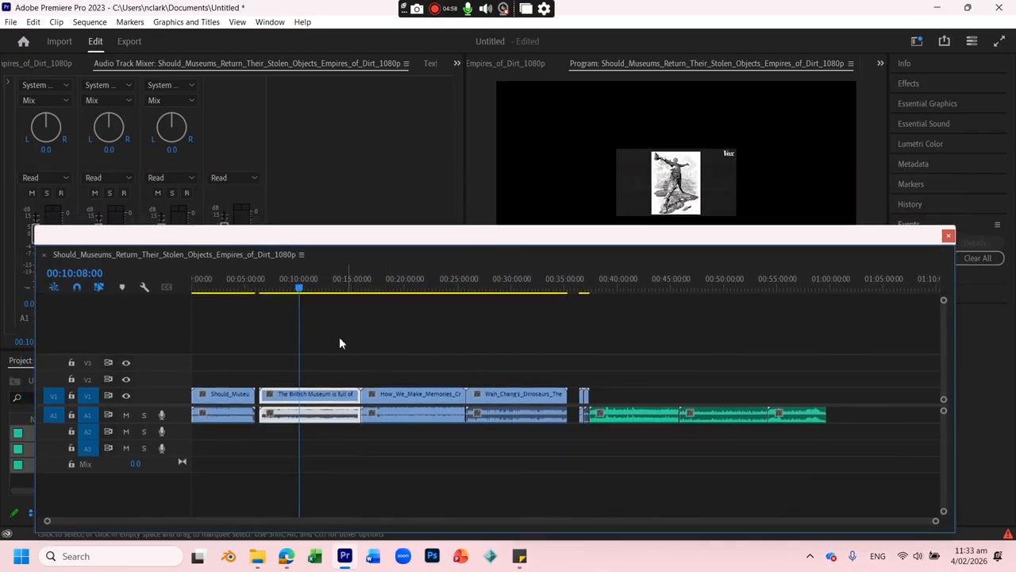
Reduce the Timeline window's height, widen it over the Project panel, and move the Bradford, England 1902 clip from V2/A2 down to V1/A1
{"action": "left_click_drag", "start_coordinate": [302, 290], "coordinate": [470, 289]}
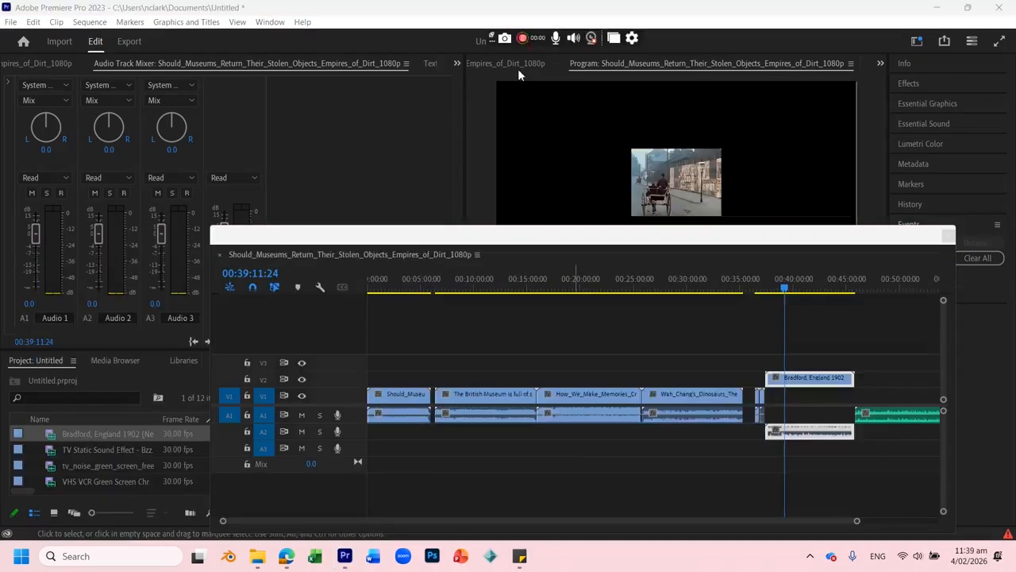
{"action": "left_click", "coordinate": [511, 230]}
{"action": "left_click_drag", "start_coordinate": [518, 265], "coordinate": [511, 358]}
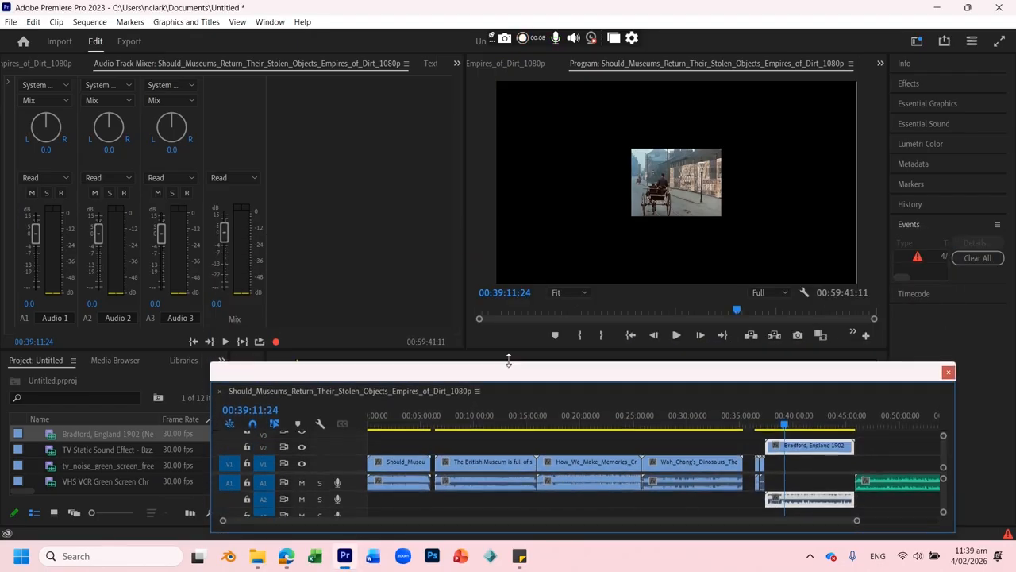
{"action": "left_click_drag", "start_coordinate": [211, 469], "coordinate": [64, 466]}
{"action": "left_click_drag", "start_coordinate": [641, 447], "coordinate": [643, 468]}
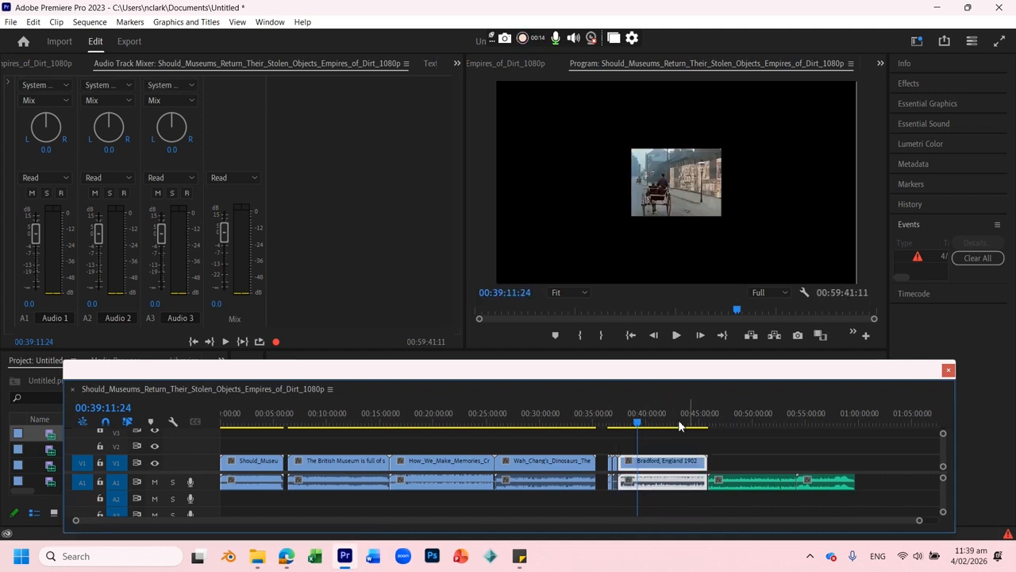
Place the playhead at 00:06:46:15 and scale the British Museum clip up to about the full frame in the Program Monitor
{"action": "left_click_drag", "start_coordinate": [624, 421], "coordinate": [293, 420]}
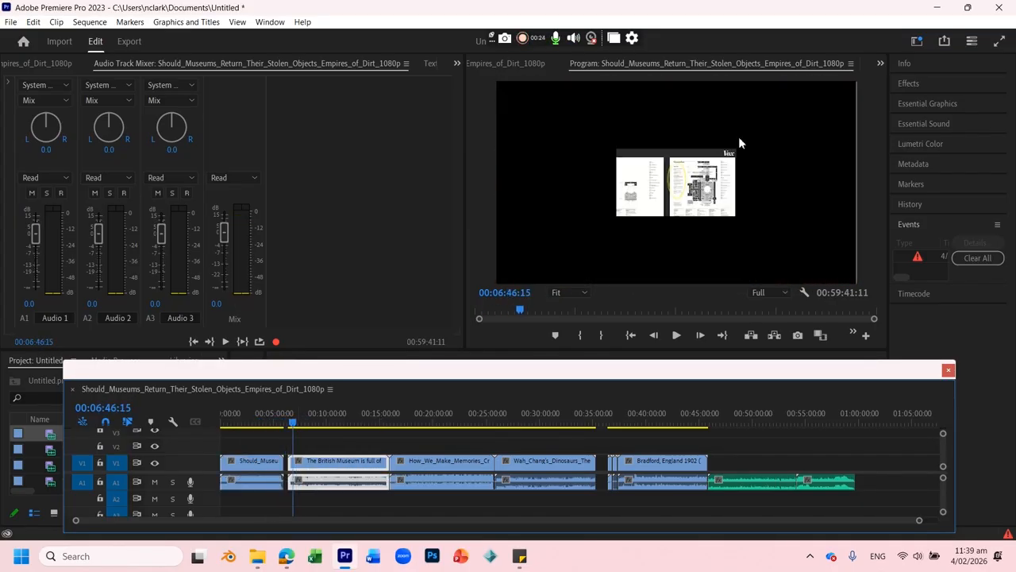
{"action": "left_click", "coordinate": [671, 203]}
{"action": "left_click_drag", "start_coordinate": [739, 219], "coordinate": [821, 283]}
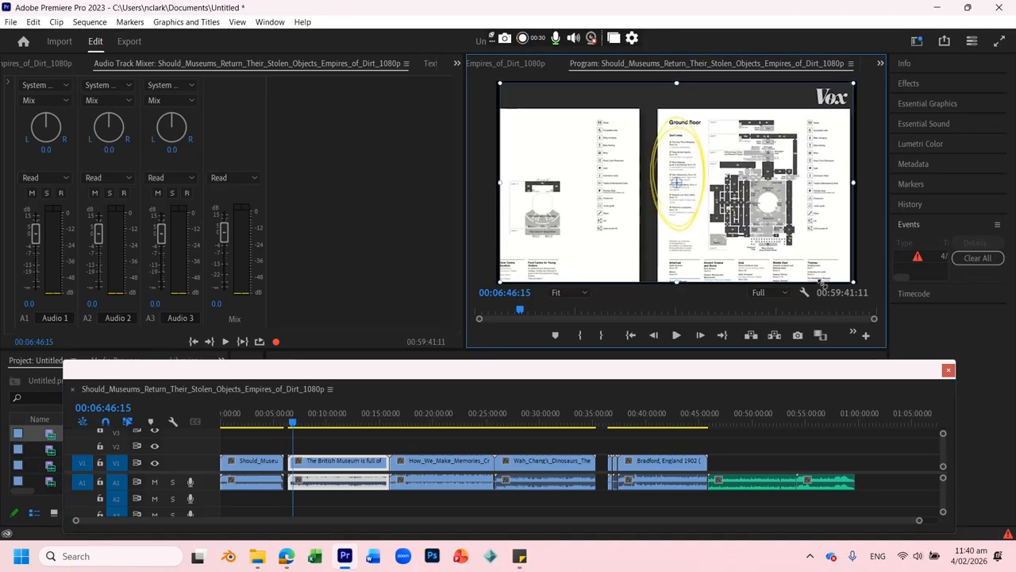
Place the playhead at 00:26:51:10 and scale the Wah_Chang's_Dinosaurs clip up to fill the frame
{"action": "left_click", "coordinate": [437, 421]}
{"action": "left_click_drag", "start_coordinate": [439, 426], "coordinate": [505, 422]}
{"action": "left_click", "coordinate": [672, 190]}
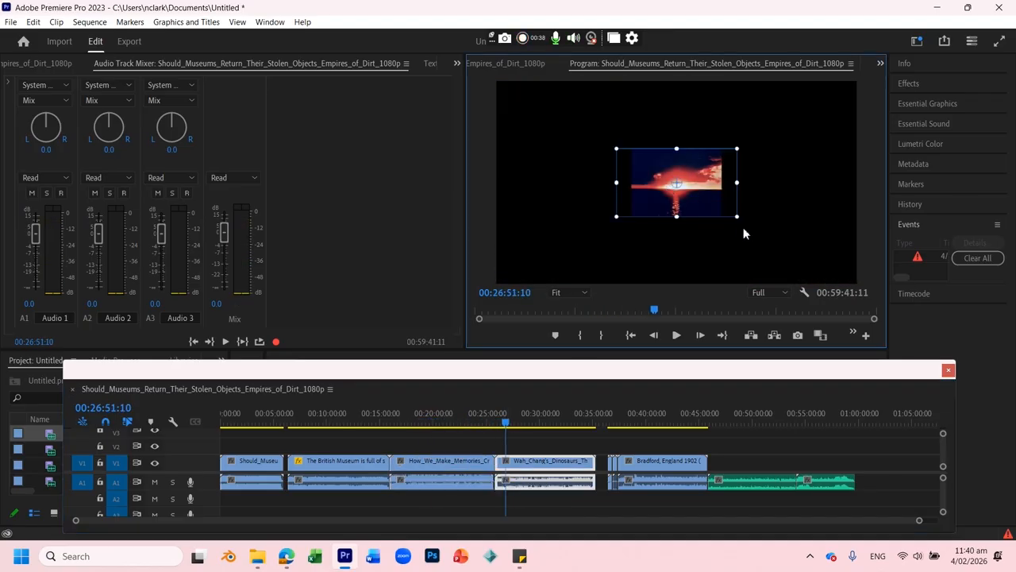
{"action": "left_click_drag", "start_coordinate": [736, 216], "coordinate": [834, 288]}
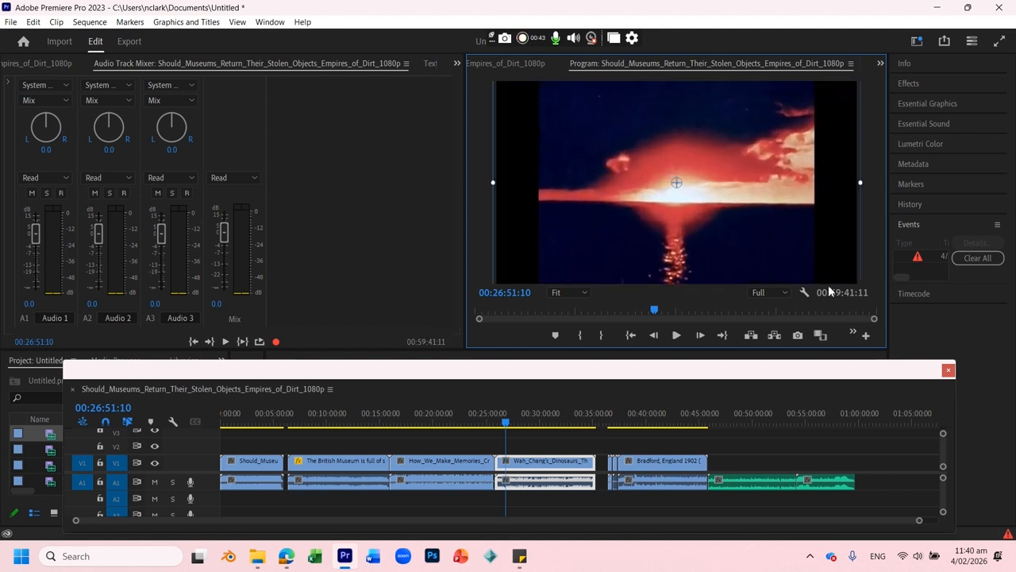
Scale the TV Static Sound Effect clip up from its lower corner to fill the frame, with the playhead at 00:36:24:07
{"action": "left_click", "coordinate": [609, 418]}
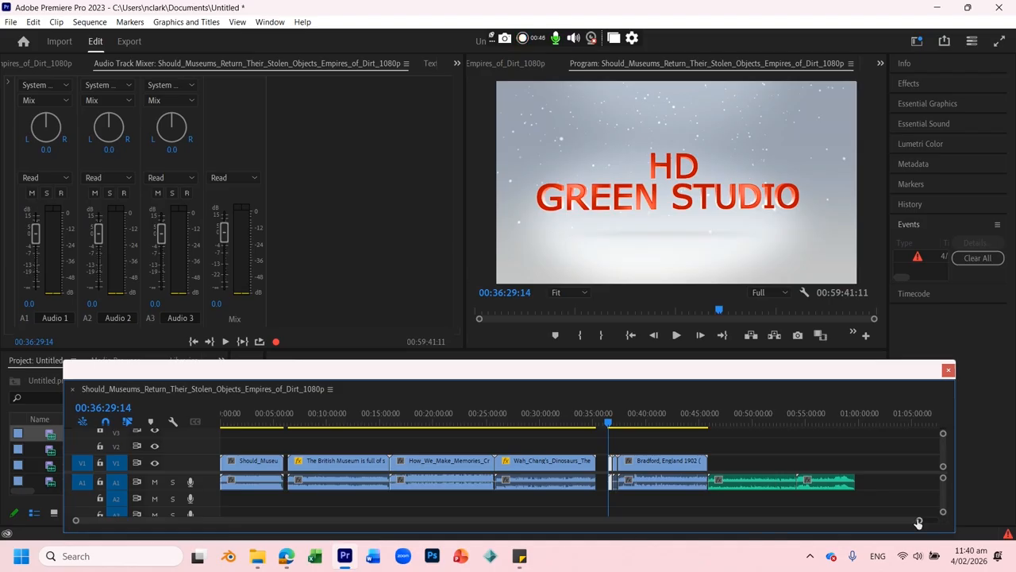
{"action": "left_click_drag", "start_coordinate": [920, 523], "coordinate": [579, 522]}
{"action": "left_click", "coordinate": [514, 409]}
{"action": "left_click", "coordinate": [686, 212]}
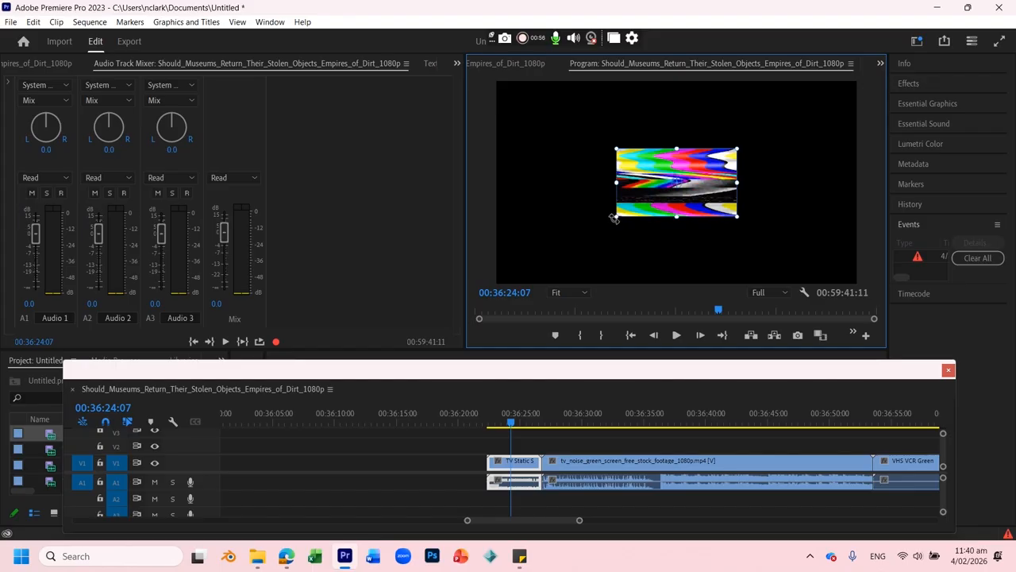
{"action": "left_click_drag", "start_coordinate": [616, 216], "coordinate": [441, 282]}
Scrub the tv_noise_green_screen clip to 00:36:36:22 and cut it there with the Razor tool
{"action": "left_click", "coordinate": [571, 419]}
{"action": "left_click_drag", "start_coordinate": [629, 421], "coordinate": [667, 428]}
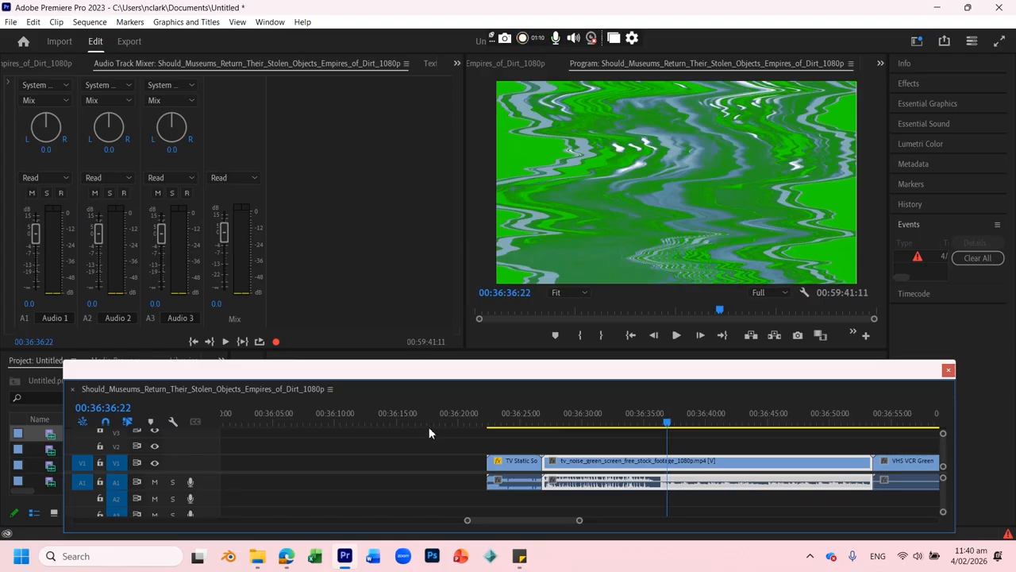
{"action": "key", "text": "c"}
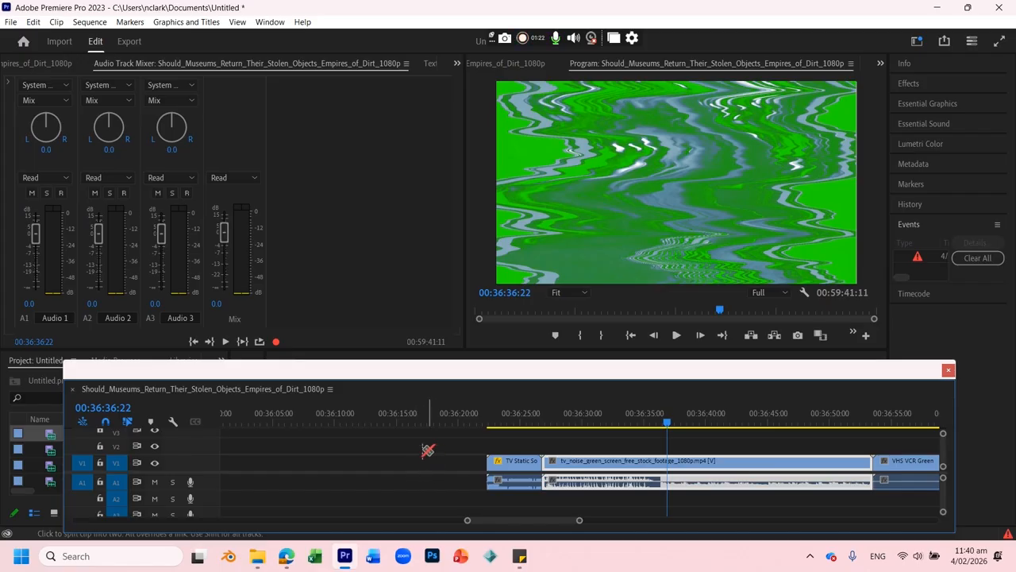
{"action": "key", "text": "v"}
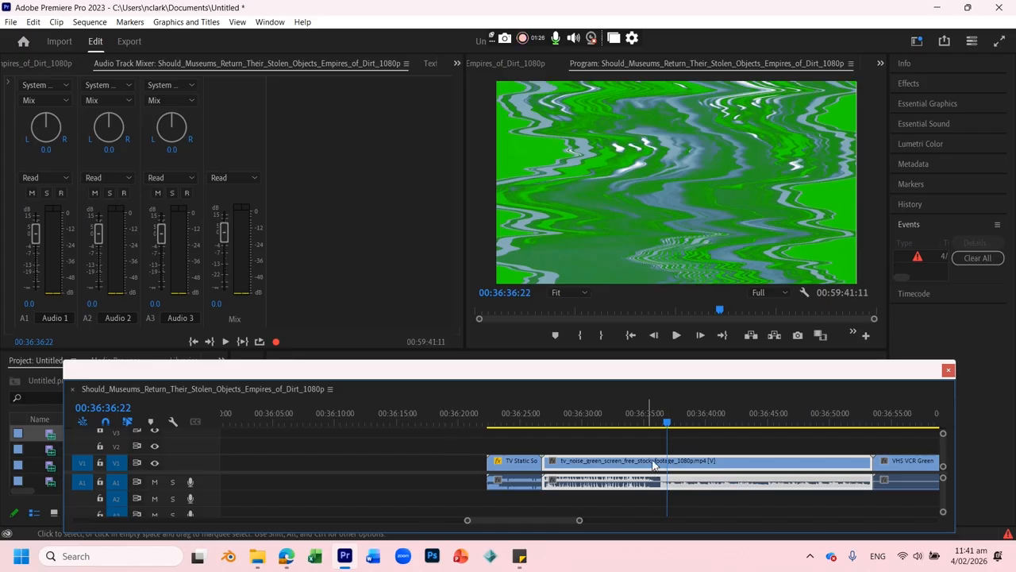
{"action": "key", "text": "c"}
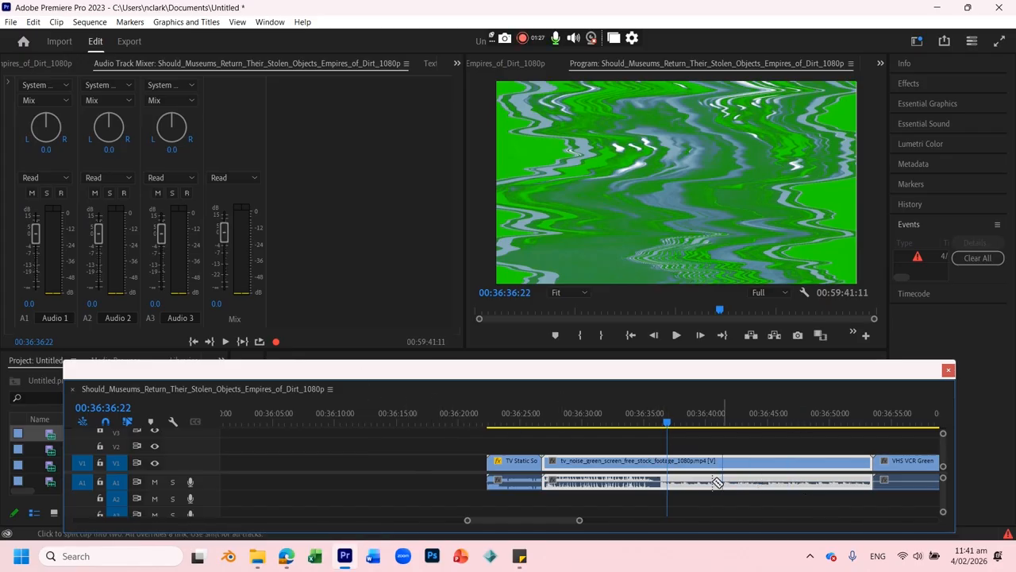
{"action": "left_click", "coordinate": [669, 464]}
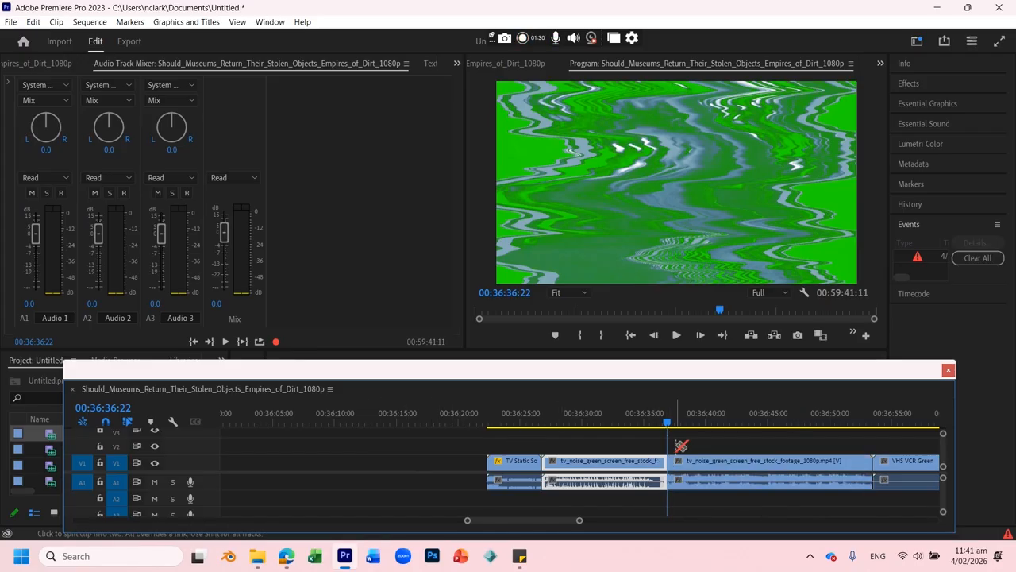
Delete the part of the tv_noise_green_screen clip before the cut with the Selection tool, leaving the gap open
{"action": "key", "text": "v"}
{"action": "left_click", "coordinate": [694, 463]}
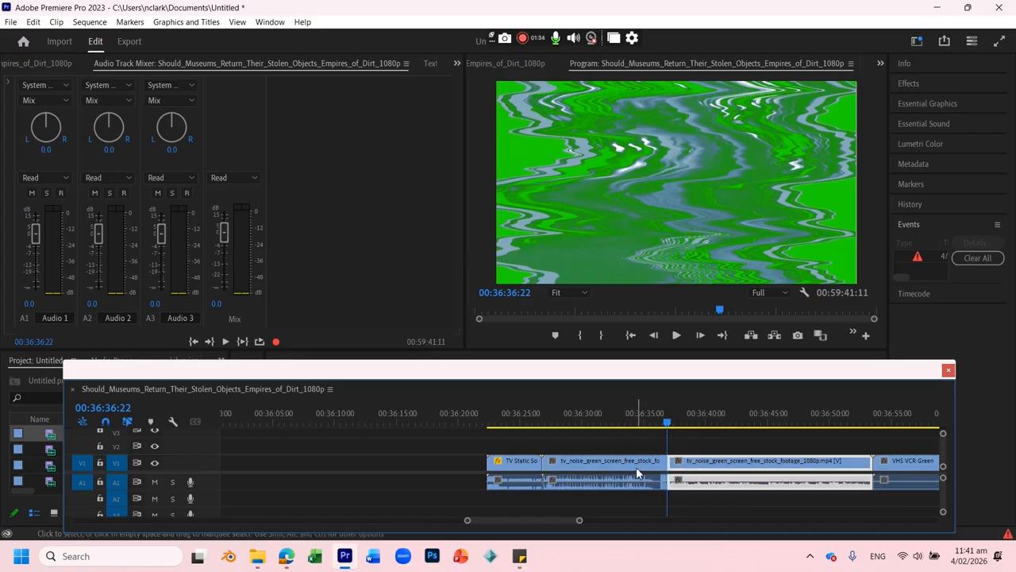
{"action": "left_click", "coordinate": [610, 470]}
{"action": "left_click", "coordinate": [524, 468]}
{"action": "left_click", "coordinate": [588, 468]}
{"action": "left_click", "coordinate": [721, 475]}
{"action": "left_click", "coordinate": [615, 467]}
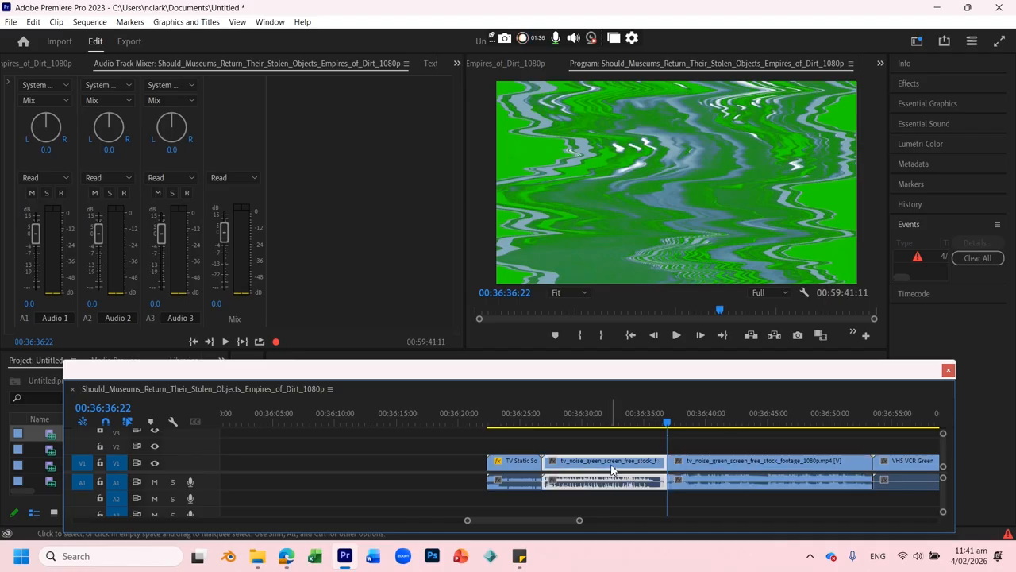
{"action": "key", "text": "Delete"}
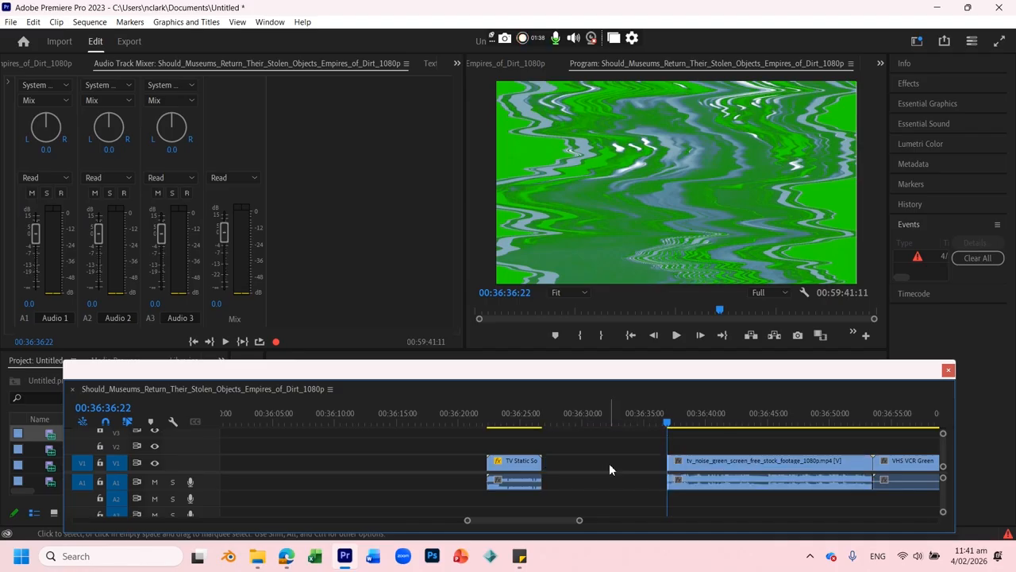
Place the playhead at 00:36:56:08 and scale the VHS VCR Green Screen clip up to fill the frame
{"action": "left_click", "coordinate": [813, 413]}
{"action": "mouse_move", "coordinate": [818, 413]}
{"action": "left_mouse_down"}
{"action": "mouse_move", "coordinate": [876, 415]}
{"action": "mouse_move", "coordinate": [853, 416]}
{"action": "mouse_move", "coordinate": [943, 437]}
{"action": "mouse_move", "coordinate": [789, 426]}
{"action": "mouse_move", "coordinate": [824, 421]}
{"action": "left_mouse_up"}
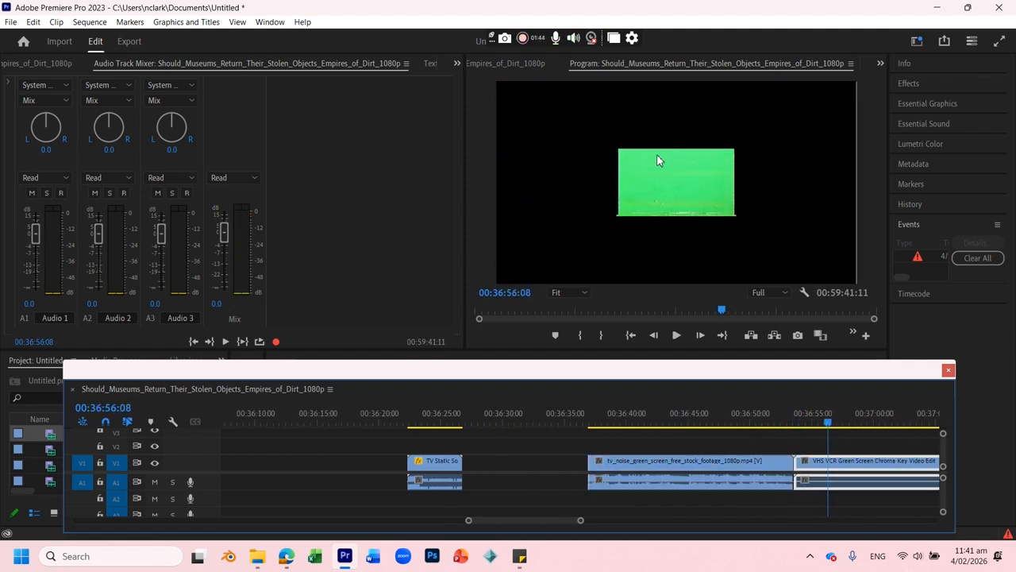
{"action": "left_click", "coordinate": [632, 205]}
{"action": "left_click_drag", "start_coordinate": [615, 216], "coordinate": [305, 288]}
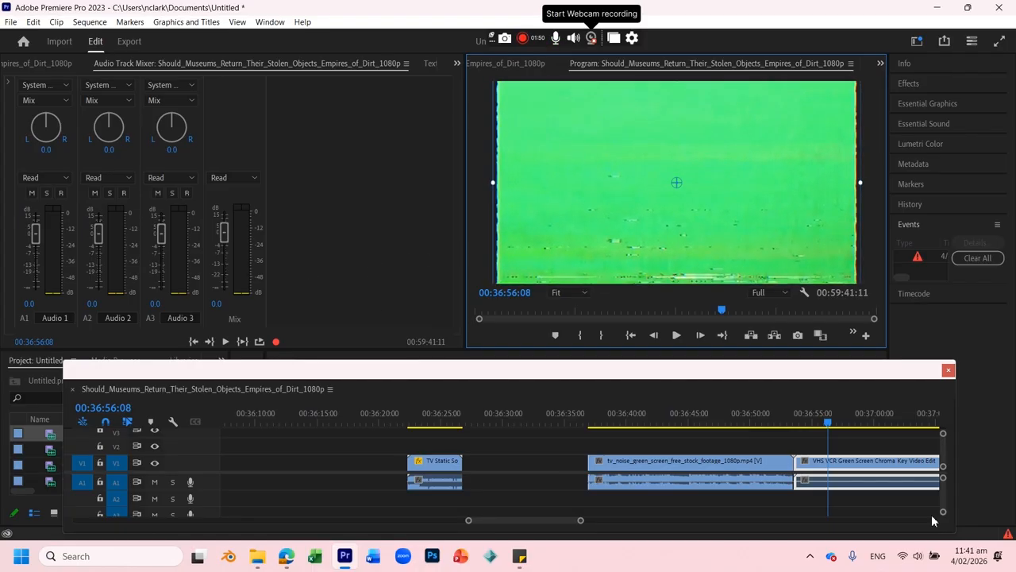
Place the playhead at 00:37:28:17 and scale the Bradford, England 1902 clip up to about the full frame width
{"action": "left_click_drag", "start_coordinate": [826, 422], "coordinate": [768, 414]}
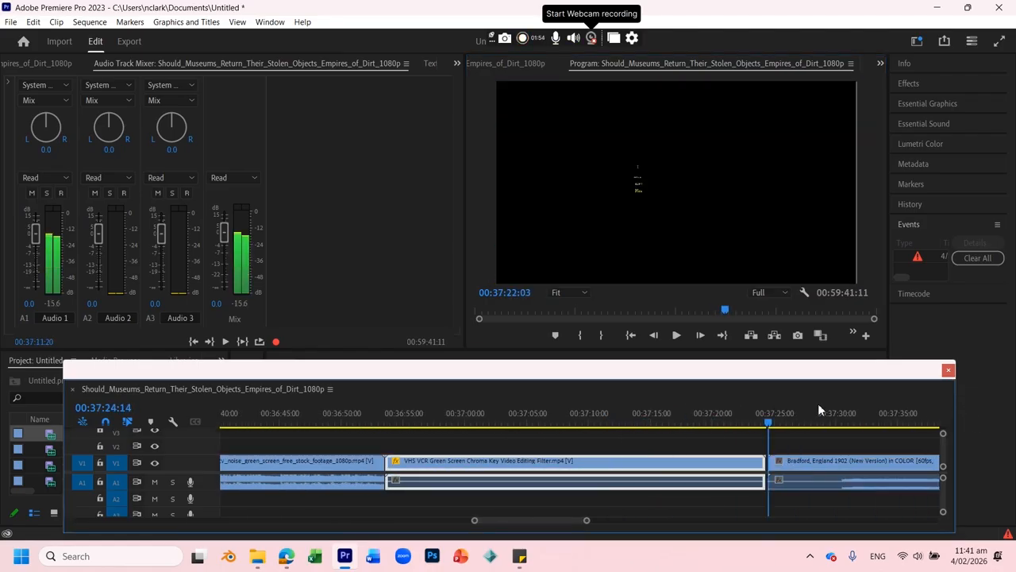
{"action": "left_click", "coordinate": [819, 410]}
{"action": "left_click", "coordinate": [671, 192]}
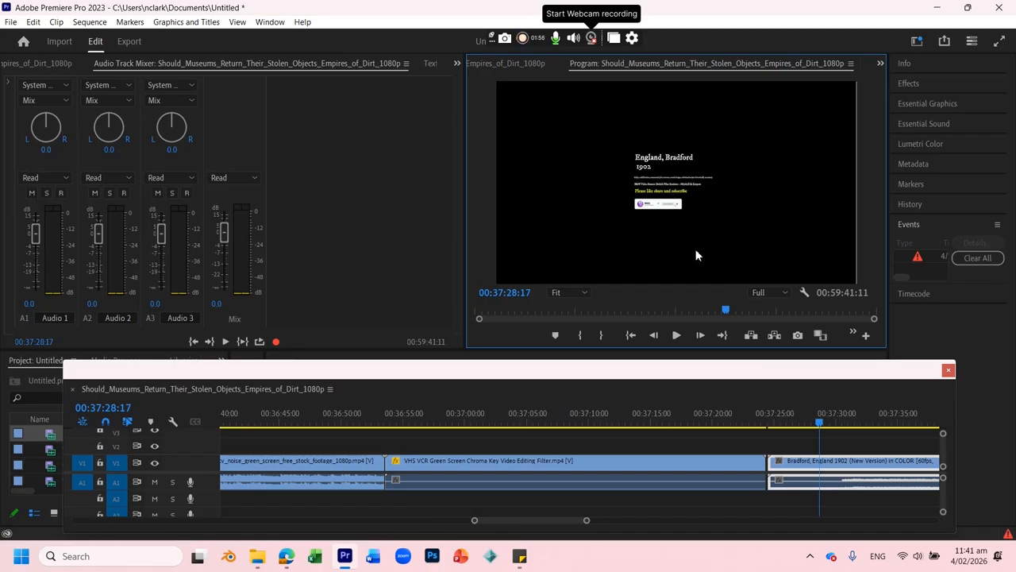
{"action": "left_click", "coordinate": [685, 205]}
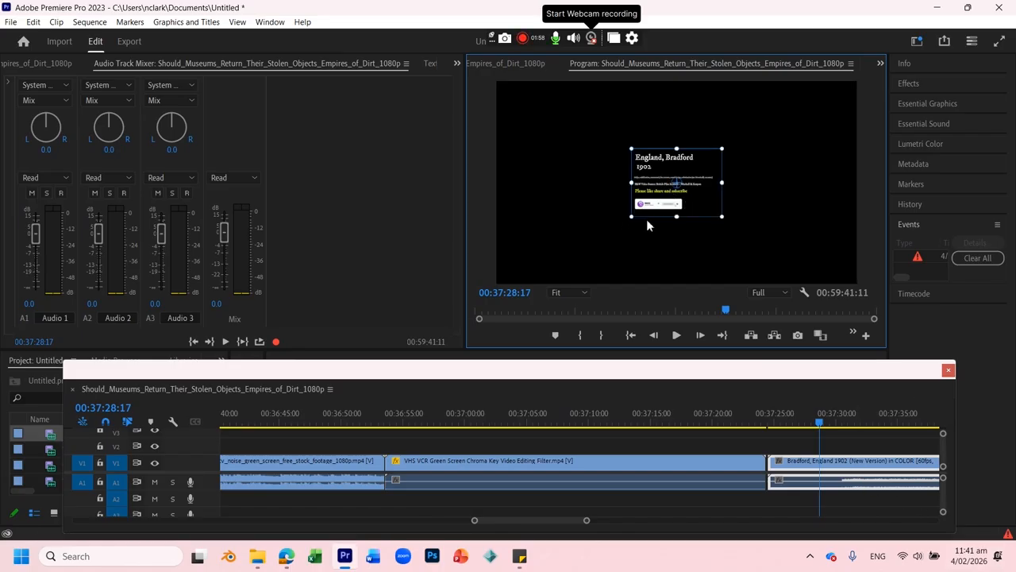
{"action": "left_click_drag", "start_coordinate": [628, 216], "coordinate": [417, 278]}
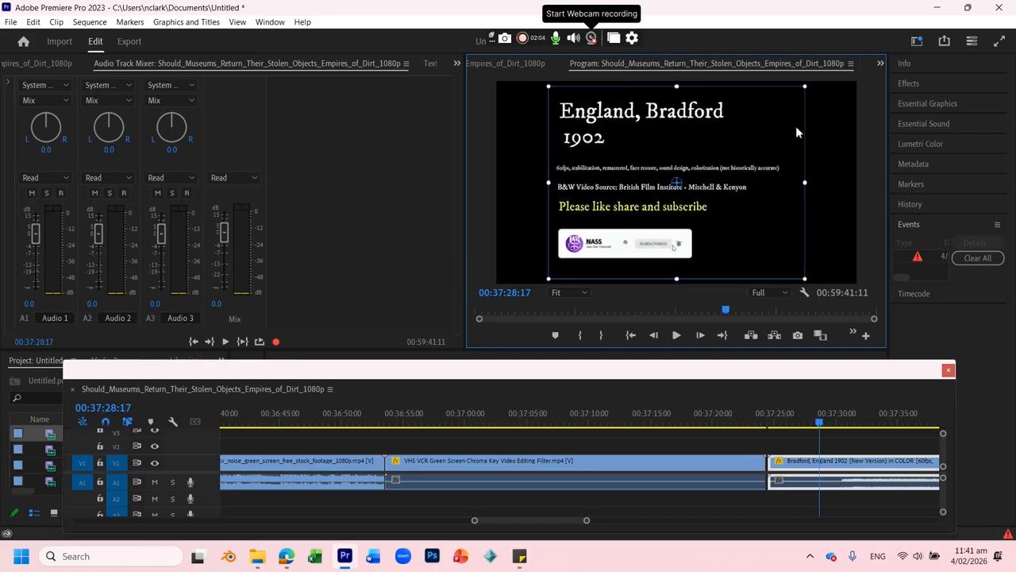
{"action": "left_click_drag", "start_coordinate": [547, 279], "coordinate": [371, 316]}
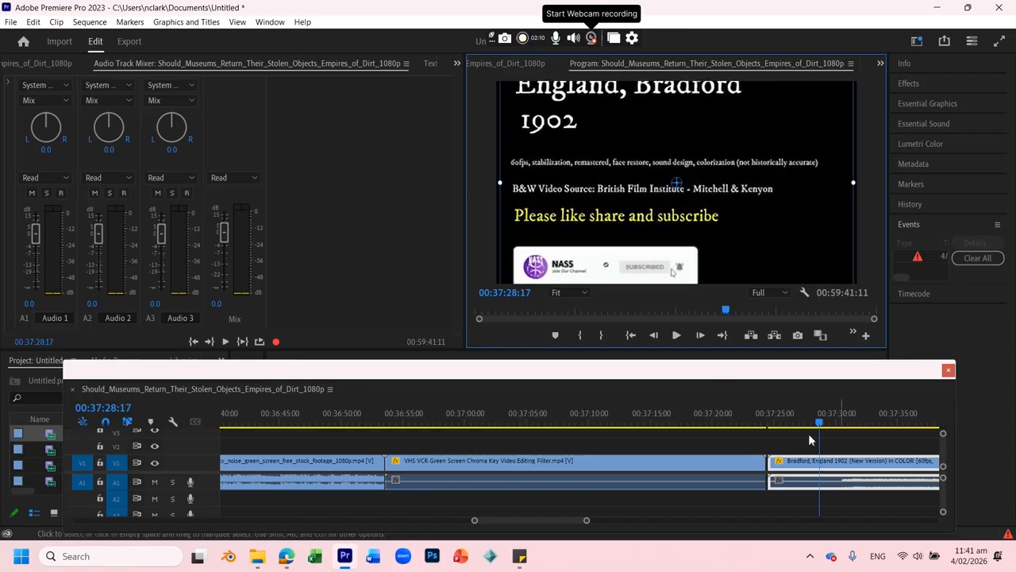
Cut the Bradford, England 1902 clip at 00:37:30:17 and delete its opening title section
{"action": "mouse_move", "coordinate": [843, 423]}
{"action": "left_mouse_down"}
{"action": "mouse_move", "coordinate": [889, 425]}
{"action": "mouse_move", "coordinate": [826, 426]}
{"action": "mouse_move", "coordinate": [846, 427]}
{"action": "left_mouse_up"}
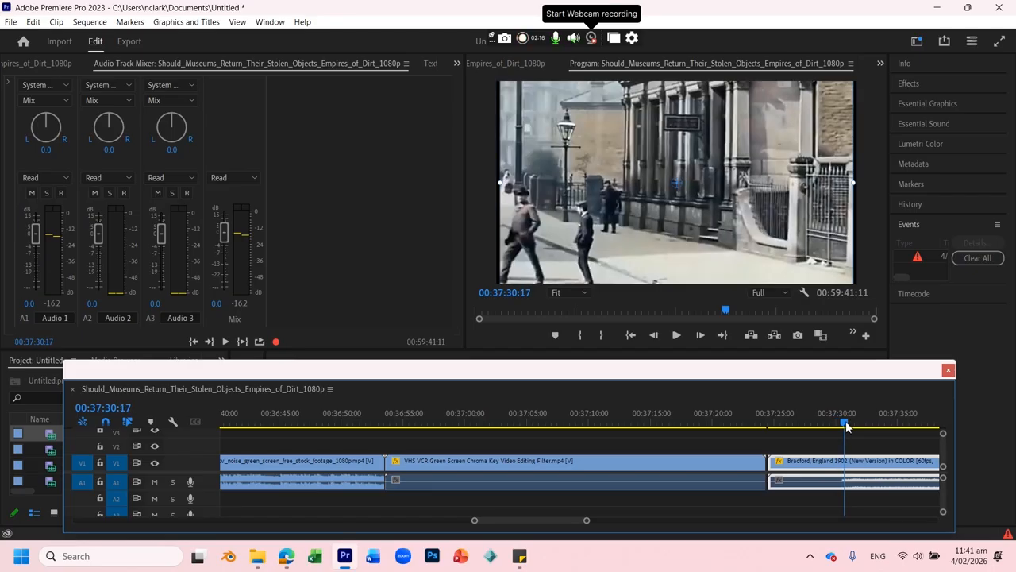
{"action": "left_click", "coordinate": [849, 464]}
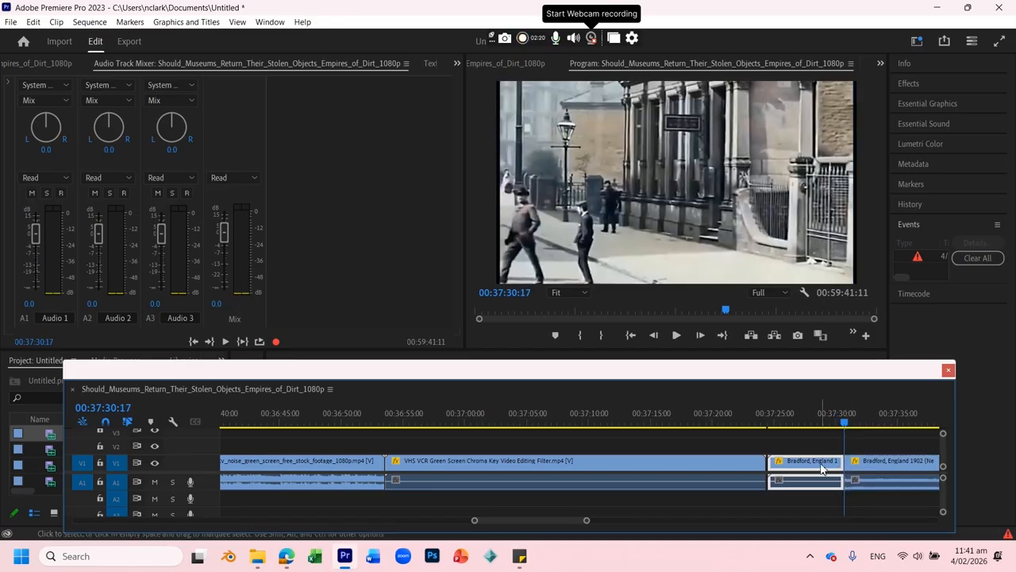
{"action": "key", "text": "Delete"}
Scrub through the remaining clips to 00:56:37:15 in the last audio clip and increase track A1's height to show the waveforms
{"action": "left_click_drag", "start_coordinate": [870, 425], "coordinate": [622, 425]}
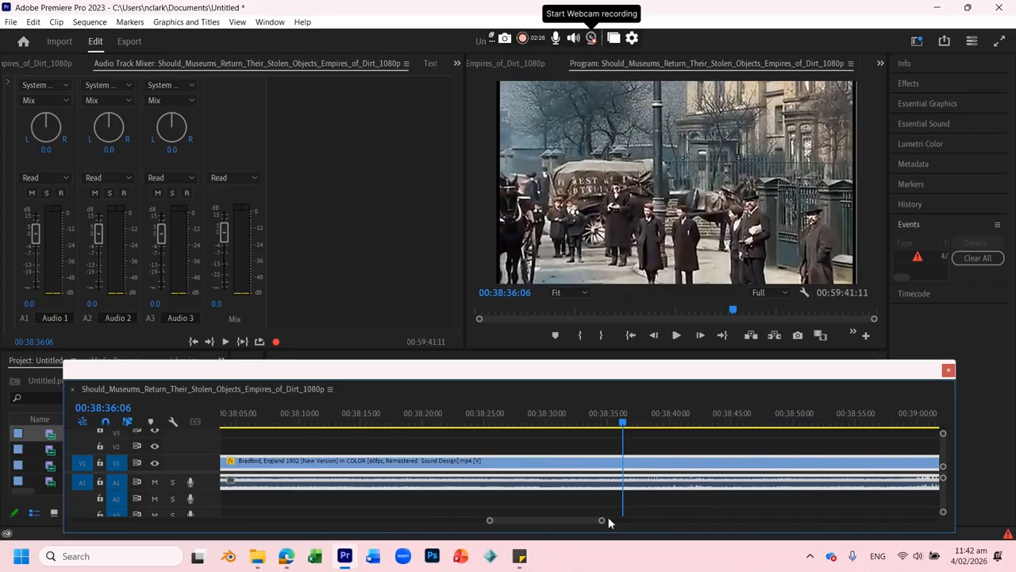
{"action": "left_click_drag", "start_coordinate": [602, 523], "coordinate": [701, 521]}
{"action": "left_click_drag", "start_coordinate": [703, 423], "coordinate": [724, 436]}
{"action": "left_click_drag", "start_coordinate": [785, 435], "coordinate": [783, 436]}
{"action": "left_click_drag", "start_coordinate": [118, 490], "coordinate": [234, 517]}
{"action": "mouse_move", "coordinate": [731, 419]}
{"action": "left_mouse_down"}
{"action": "mouse_move", "coordinate": [833, 419]}
{"action": "mouse_move", "coordinate": [717, 421]}
{"action": "left_mouse_up"}
{"action": "left_click_drag", "start_coordinate": [435, 524], "coordinate": [165, 521]}
{"action": "mouse_move", "coordinate": [749, 421]}
{"action": "left_mouse_down"}
{"action": "mouse_move", "coordinate": [844, 421]}
{"action": "mouse_move", "coordinate": [765, 426]}
{"action": "left_mouse_up"}
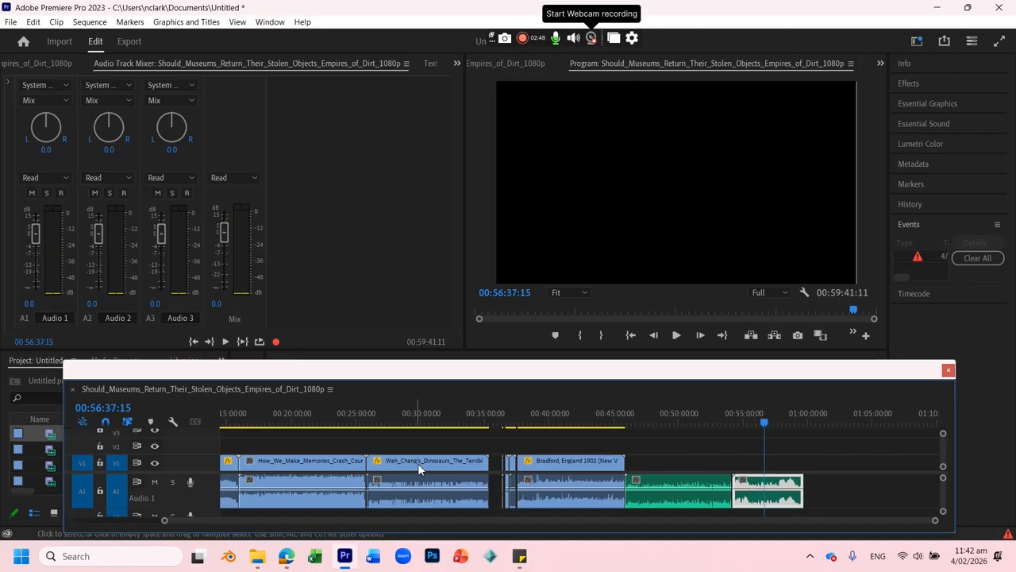
Move the Timeline window up over the workspace, make it taller, and expand track A1 further to show both waveform channels
{"action": "left_click_drag", "start_coordinate": [472, 374], "coordinate": [457, 93]}
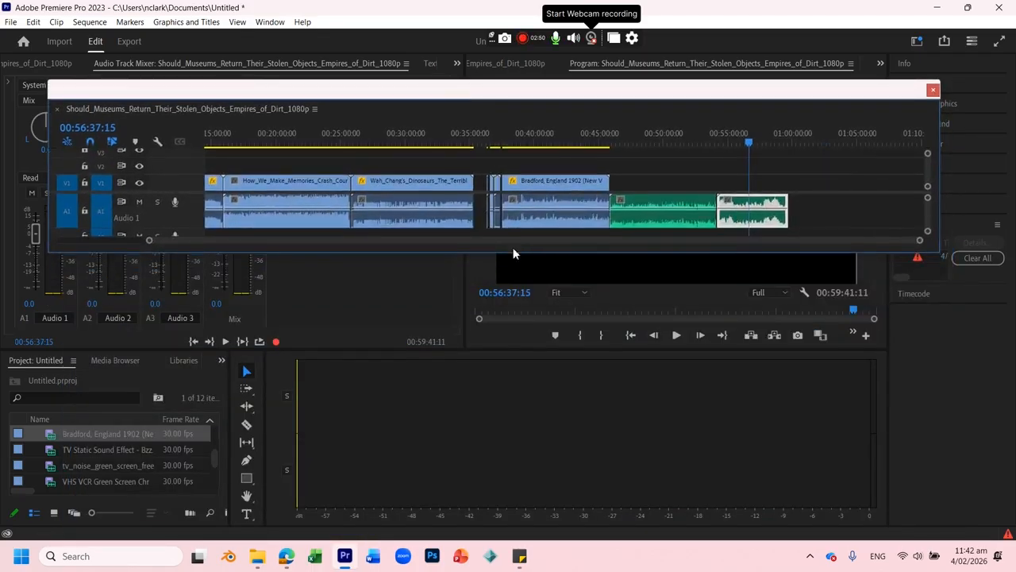
{"action": "left_click_drag", "start_coordinate": [513, 256], "coordinate": [181, 448]}
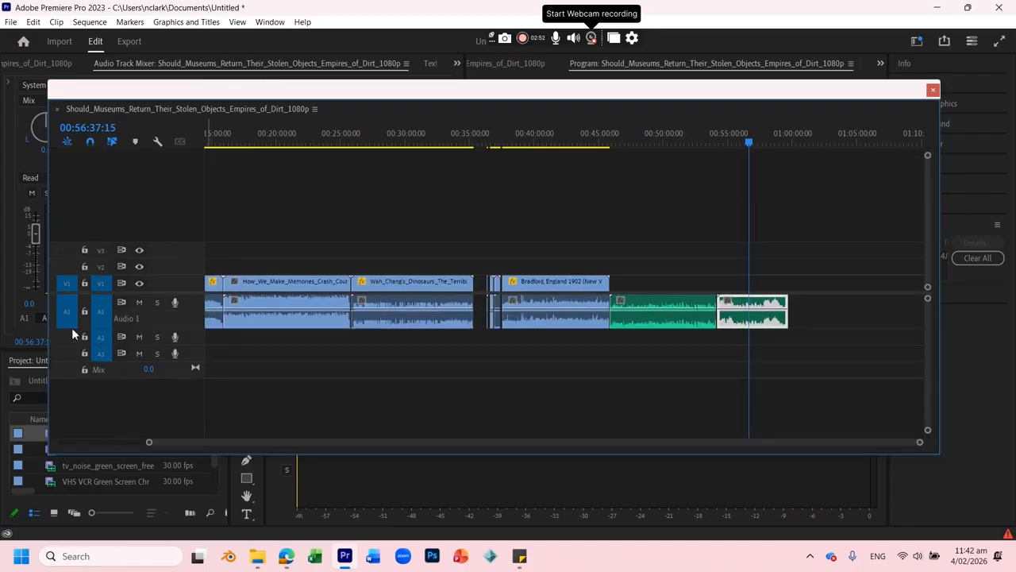
{"action": "left_click_drag", "start_coordinate": [84, 328], "coordinate": [84, 389]}
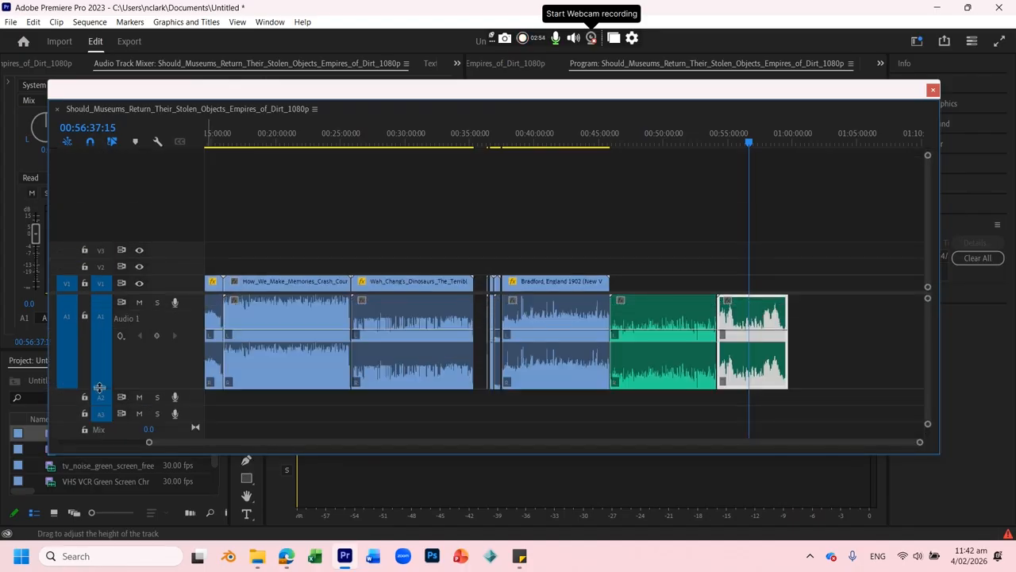
Raise the last audio clip's volume in stages to 6.7 dB and slightly beyond, playing it from about 00:58:27:02 to check the level
{"action": "left_click", "coordinate": [676, 142]}
{"action": "left_click_drag", "start_coordinate": [678, 141], "coordinate": [750, 164]}
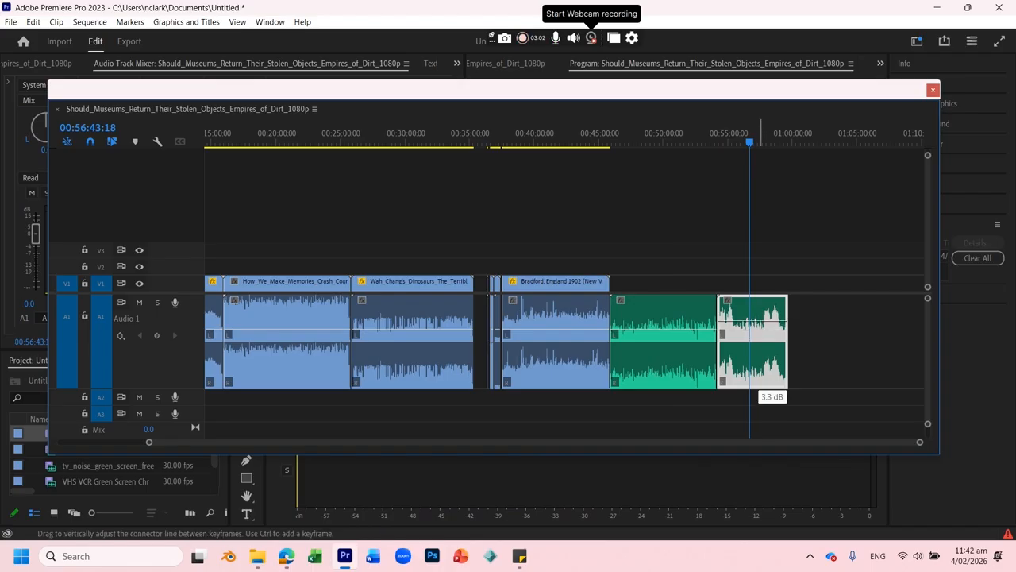
{"action": "left_click_drag", "start_coordinate": [739, 142], "coordinate": [775, 151]}
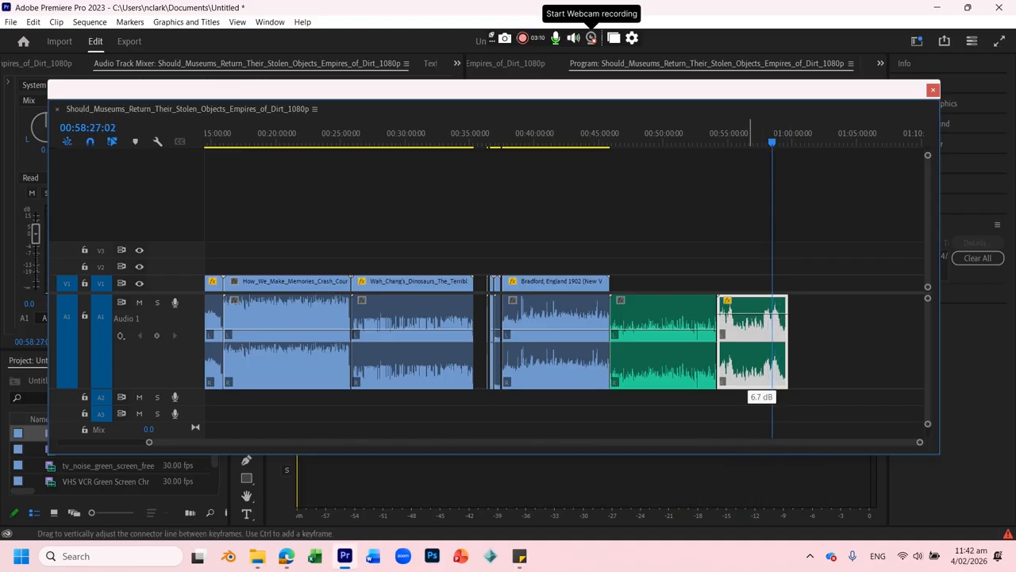
{"action": "key", "text": "space"}
{"action": "key", "text": "space"}
{"action": "left_click_drag", "start_coordinate": [753, 314], "coordinate": [752, 309]}
{"action": "key", "text": "space"}
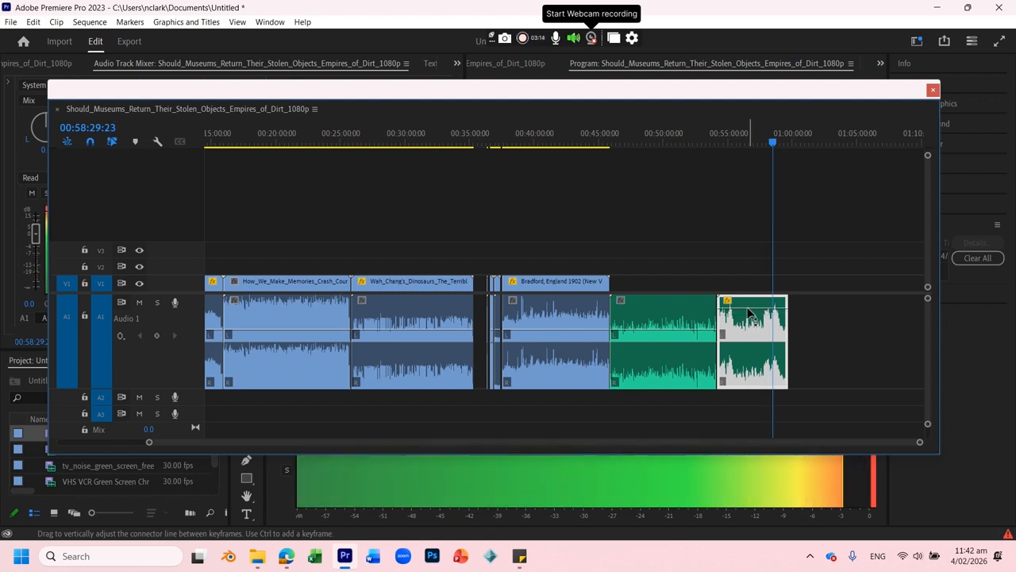
{"action": "key", "text": "space"}
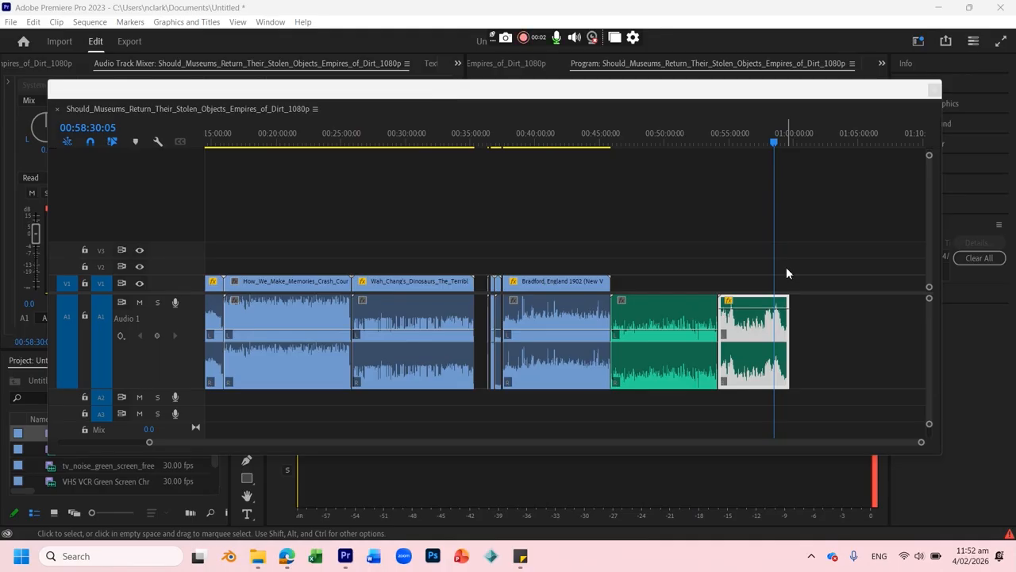
Raise the second-to-last audio clip's volume by about 3.3 dB, reset the clipping indicator, and shorten the Timeline window to uncover the audio meters
{"action": "left_click_drag", "start_coordinate": [459, 144], "coordinate": [115, 139]}
{"action": "left_click_drag", "start_coordinate": [242, 122], "coordinate": [682, 166]}
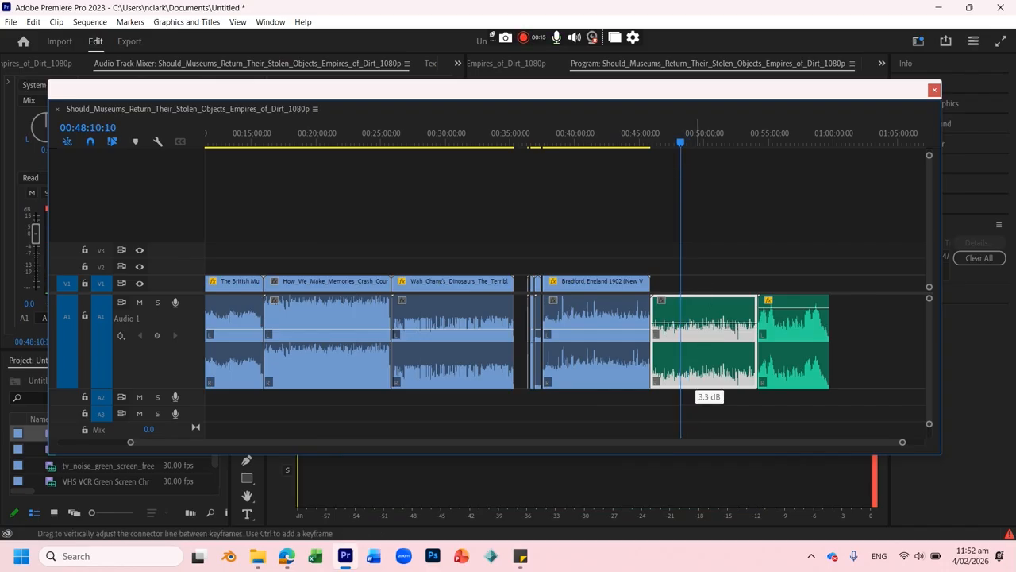
{"action": "left_click", "coordinate": [876, 482]}
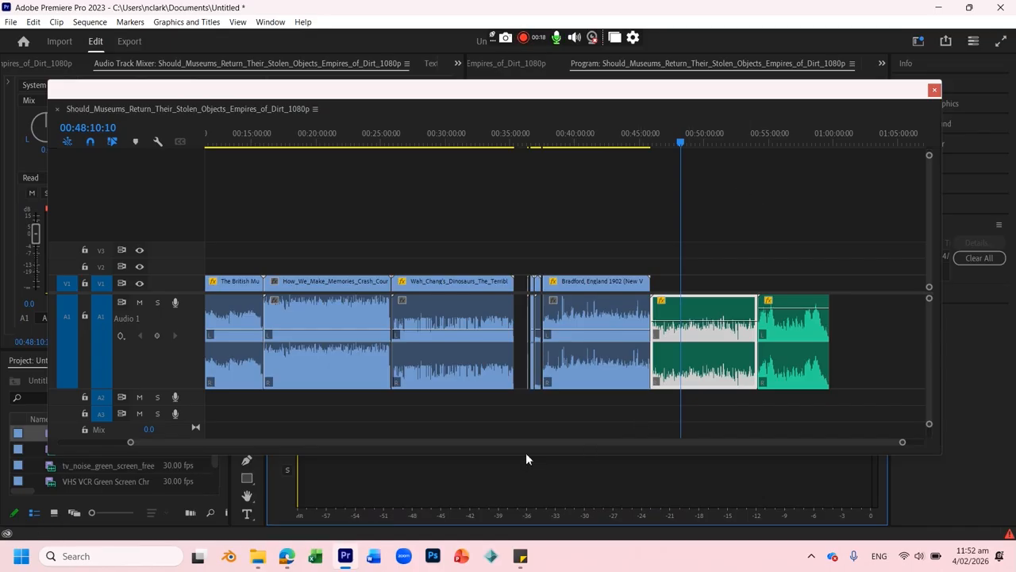
{"action": "left_click_drag", "start_coordinate": [527, 459], "coordinate": [522, 331]}
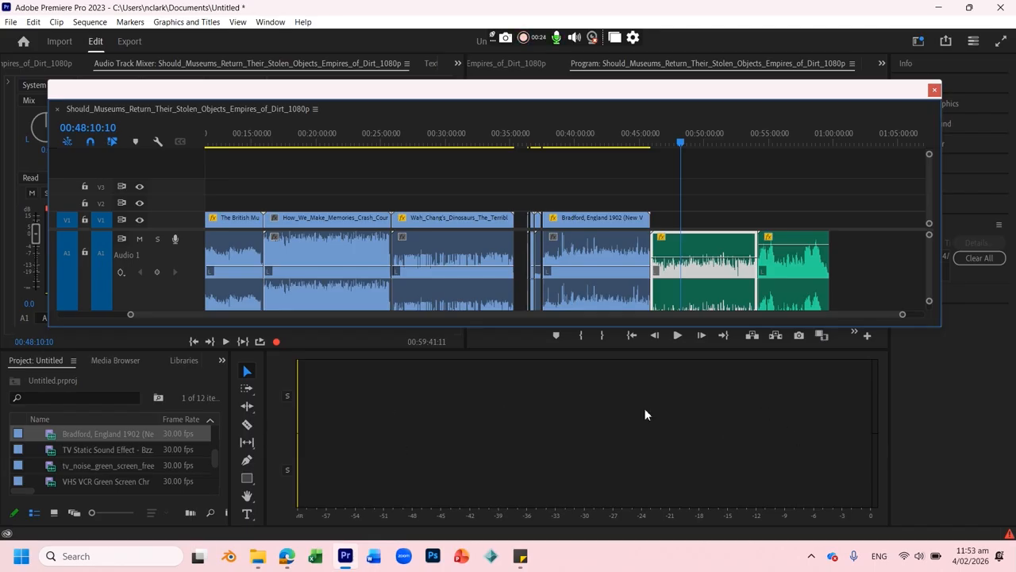
Play the second-to-last audio clip from about 00:49:34:00 and raise its volume to about 14 dB
{"action": "left_click", "coordinate": [699, 143]}
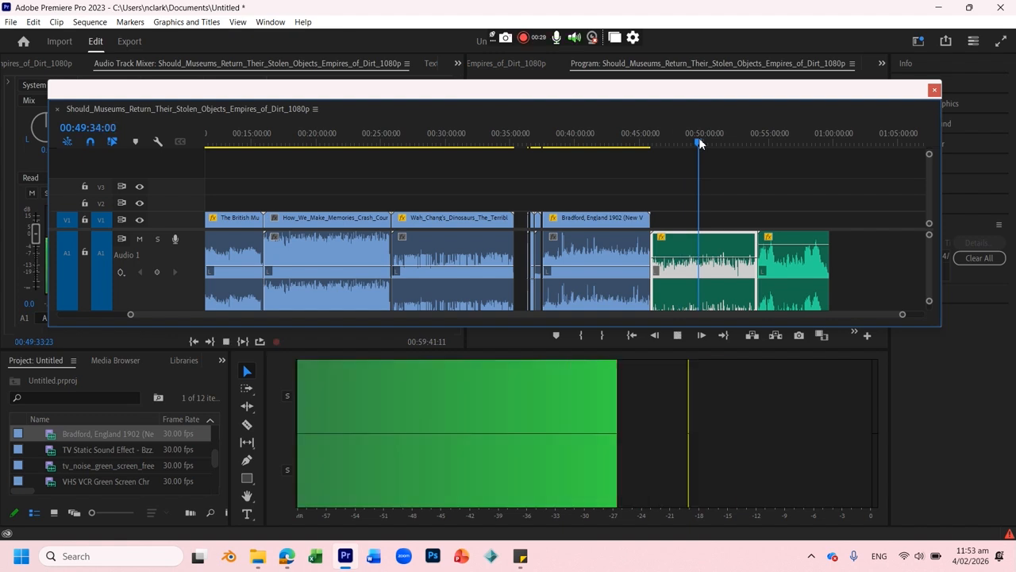
{"action": "left_click_drag", "start_coordinate": [727, 263], "coordinate": [728, 246]}
{"action": "left_click_drag", "start_coordinate": [727, 244], "coordinate": [727, 241]}
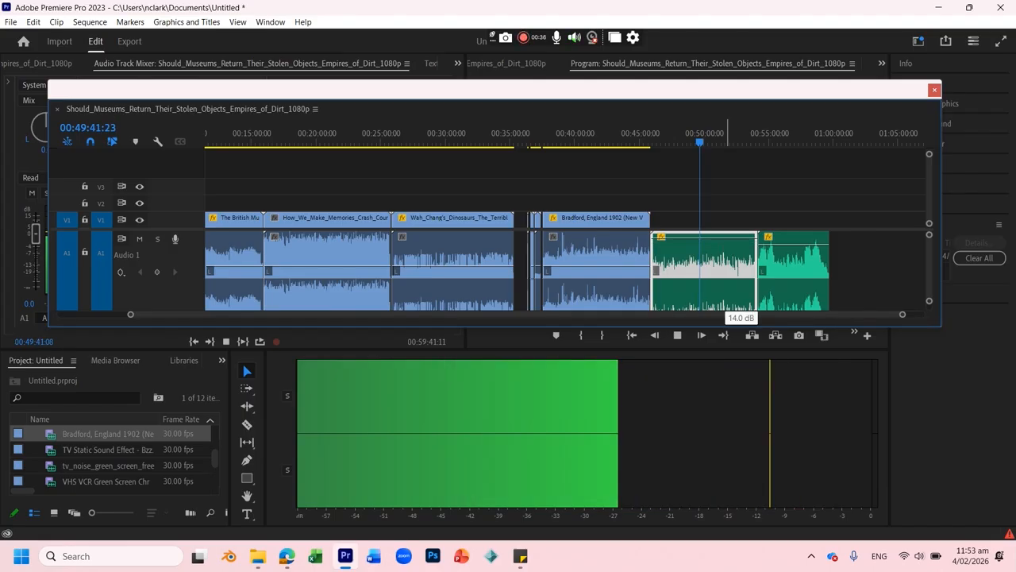
{"action": "key", "text": "space"}
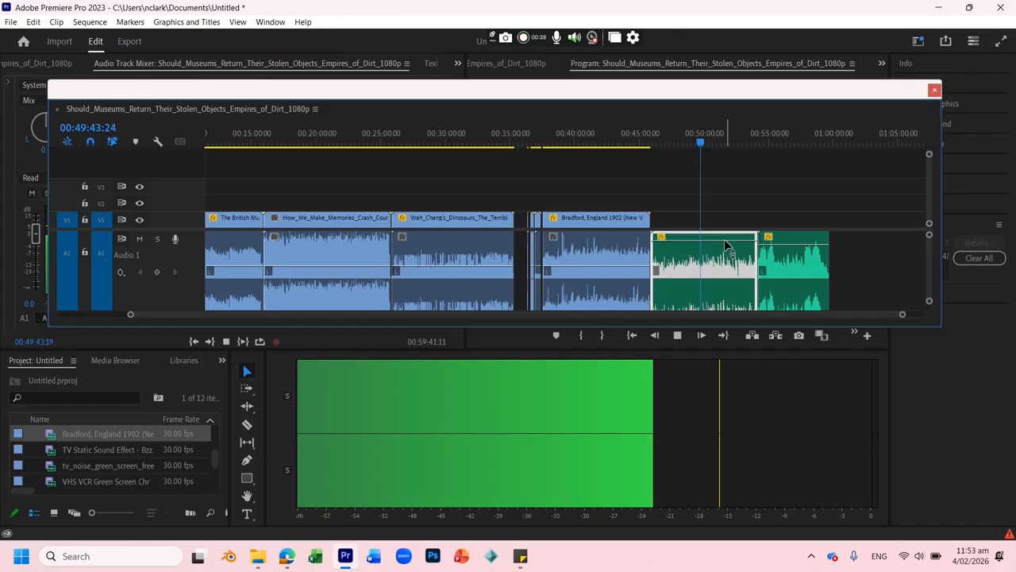
Lower the last audio clip's volume while playing it from 00:55:11:13, and check its loud part around 00:58:35:07
{"action": "left_click", "coordinate": [774, 151]}
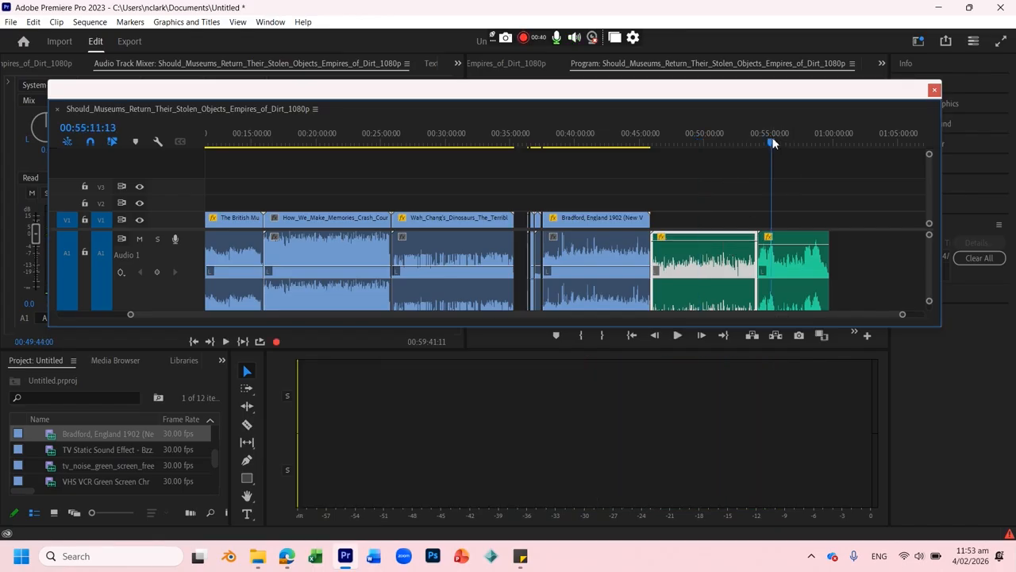
{"action": "key", "text": "space"}
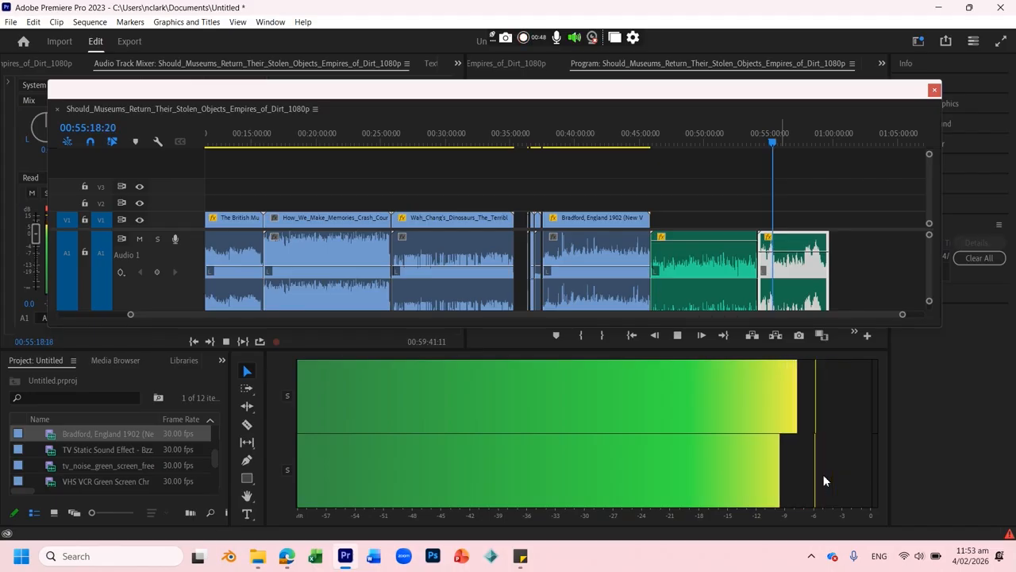
{"action": "left_click", "coordinate": [819, 140]}
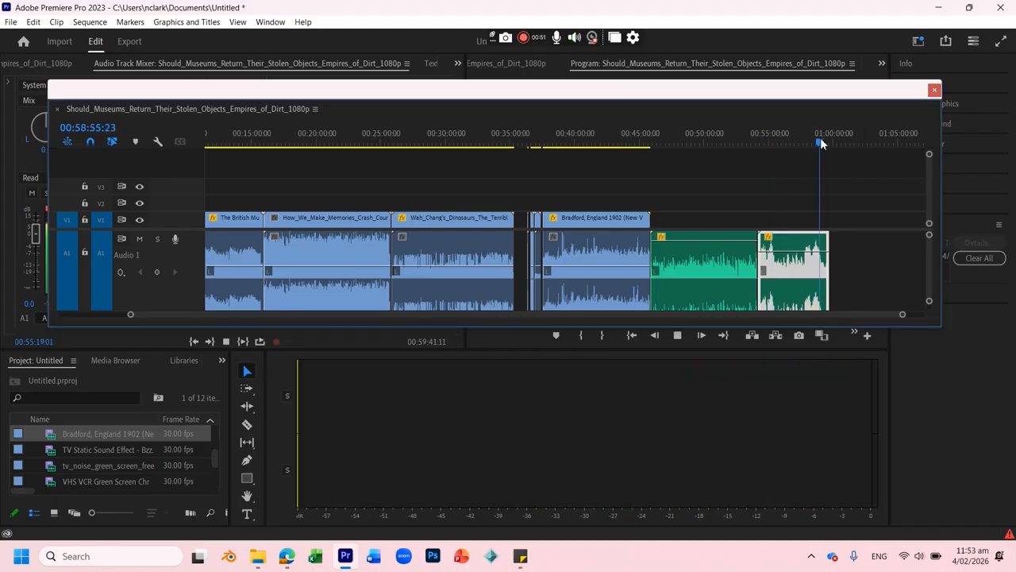
{"action": "key", "text": "space"}
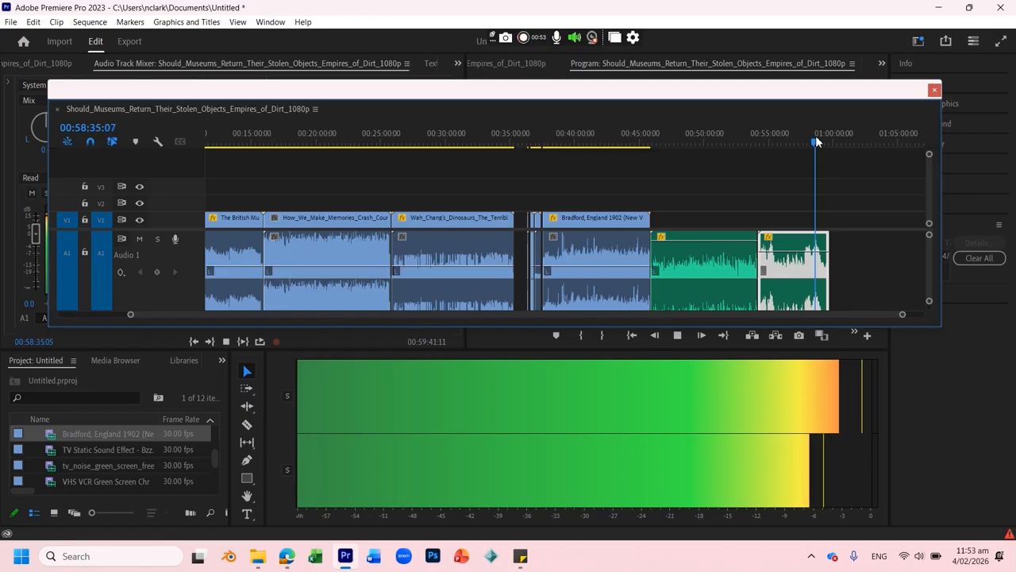
{"action": "key", "text": "space"}
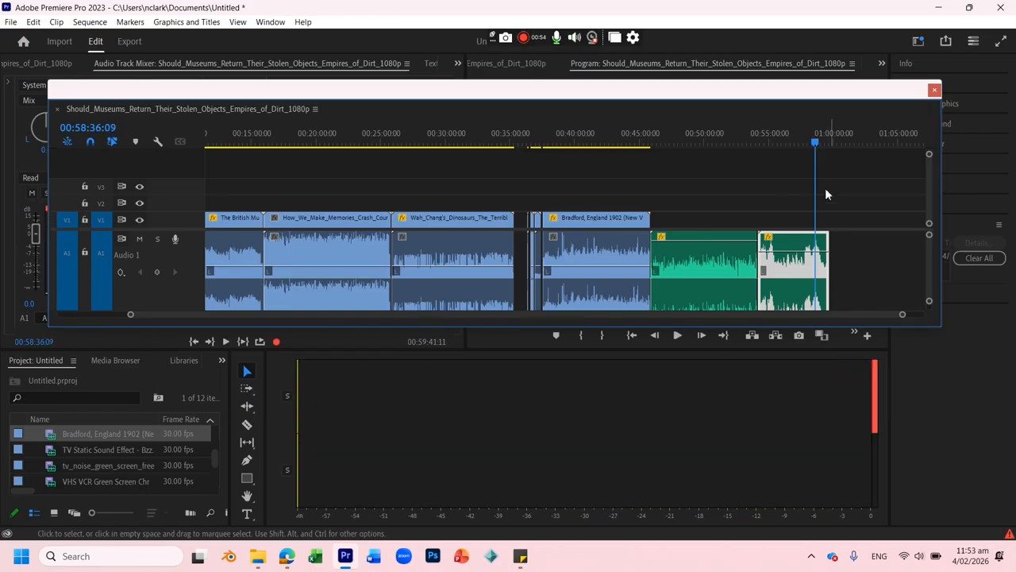
Reset the clipping indicator, lower the last audio clip's volume slightly more, and replay it from 00:58:36:09
{"action": "left_click", "coordinate": [875, 421]}
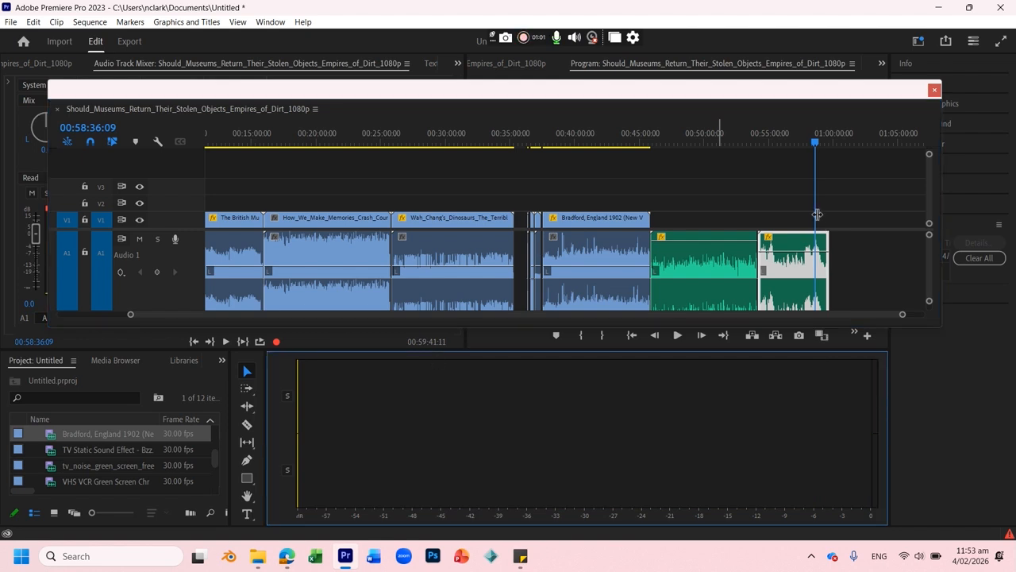
{"action": "left_click", "coordinate": [790, 255]}
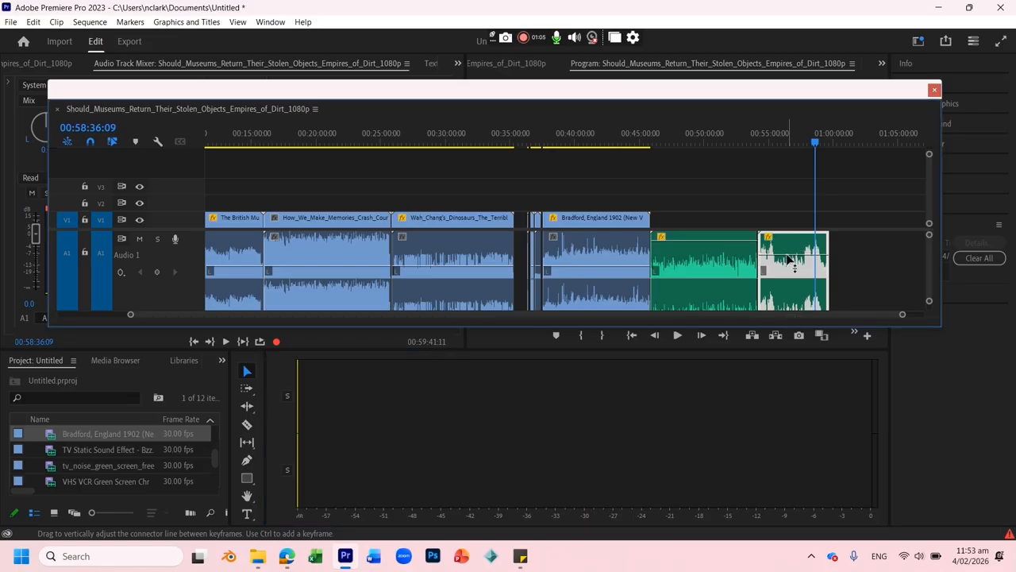
{"action": "key", "text": "space"}
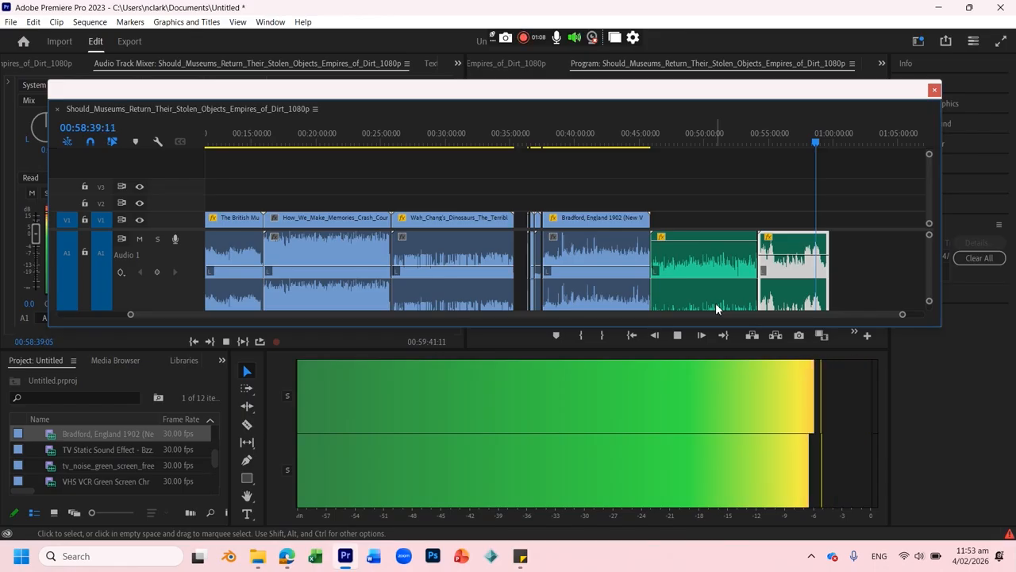
{"action": "key", "text": "space"}
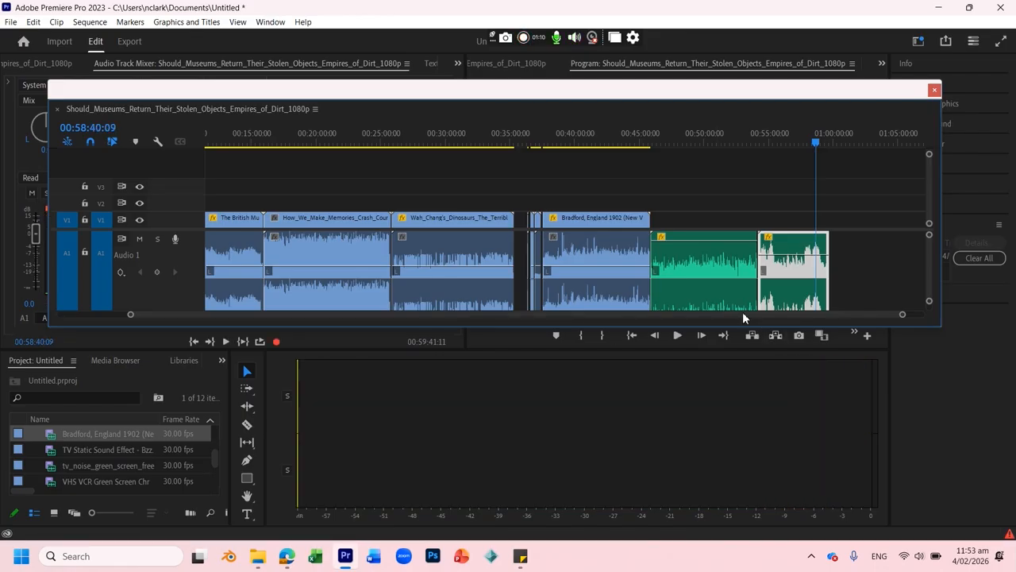
Move the Timeline window below the Program monitor and scrub the Bradford, England 1902 clip to 00:41:33:01
{"action": "left_click", "coordinate": [578, 145]}
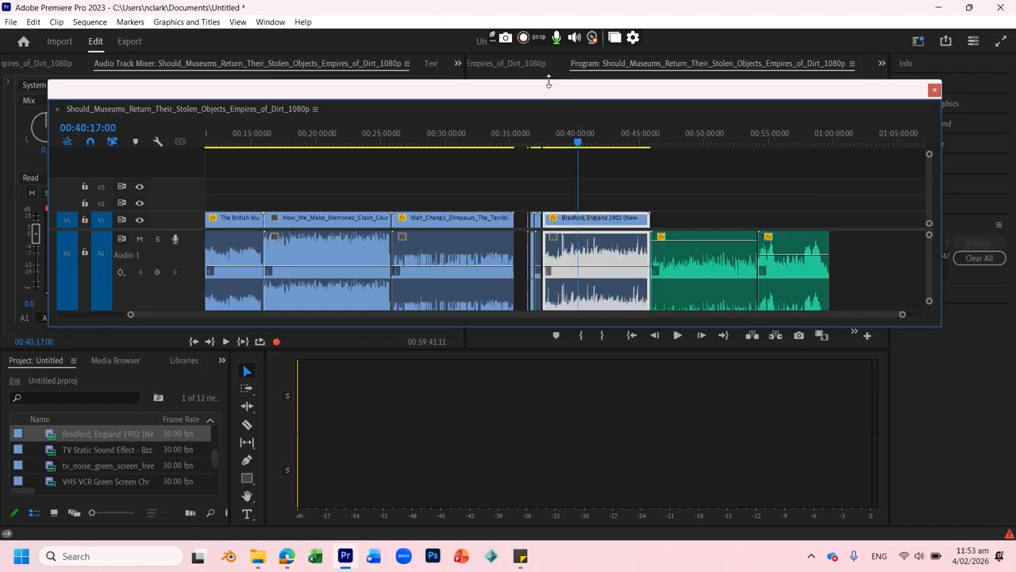
{"action": "left_click_drag", "start_coordinate": [554, 89], "coordinate": [540, 329]}
{"action": "left_click_drag", "start_coordinate": [575, 390], "coordinate": [596, 382]}
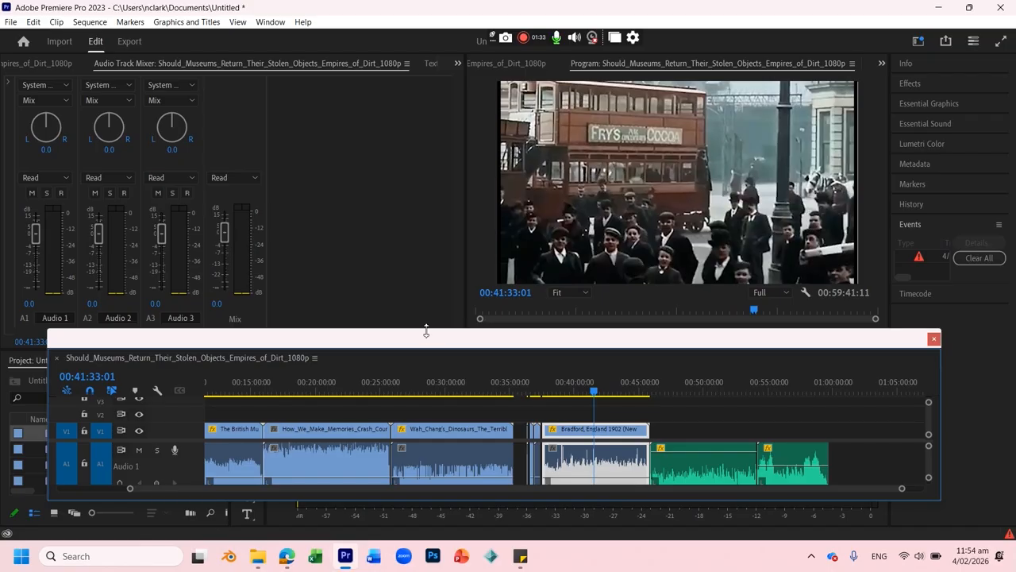
Move the Timeline window up, shorten the upper panels, and make the Timeline taller to show both waveform channels of track A1
{"action": "left_click_drag", "start_coordinate": [551, 342], "coordinate": [493, 273]}
{"action": "left_click_drag", "start_coordinate": [479, 410], "coordinate": [428, 282]}
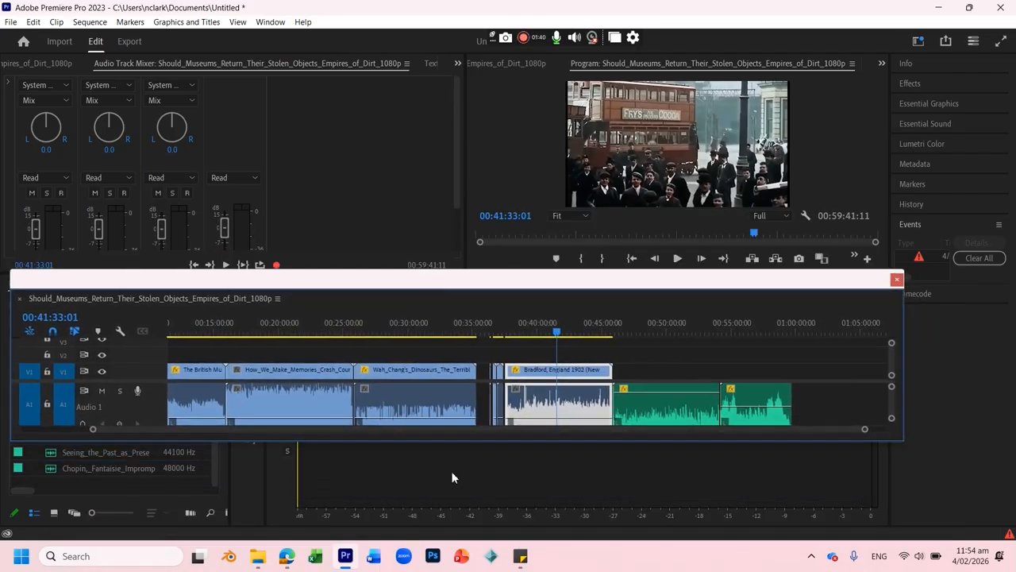
{"action": "left_click_drag", "start_coordinate": [461, 442], "coordinate": [461, 525]}
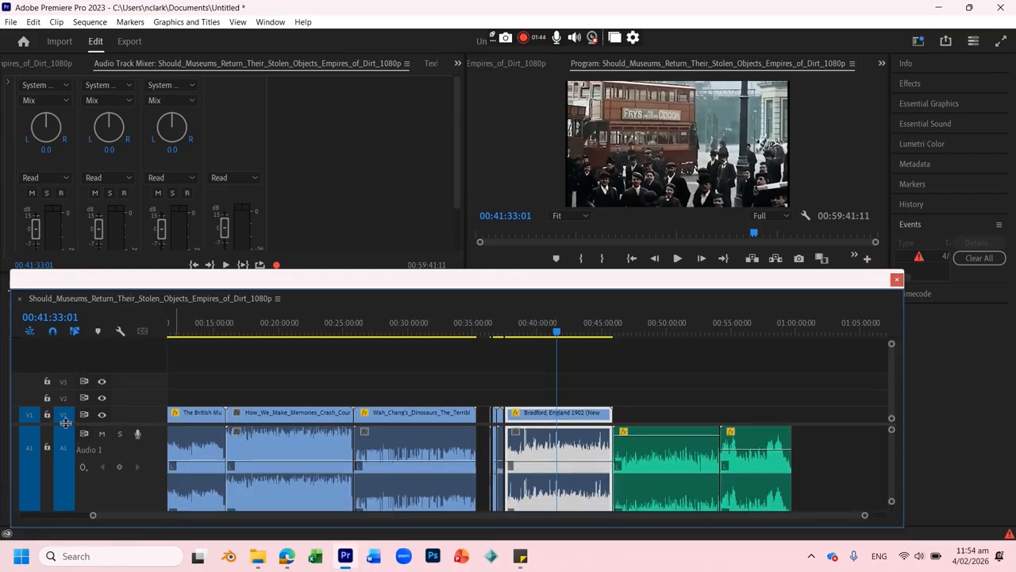
{"action": "scroll", "coordinate": [68, 424], "scroll_direction": "down", "scroll_amount": 2}
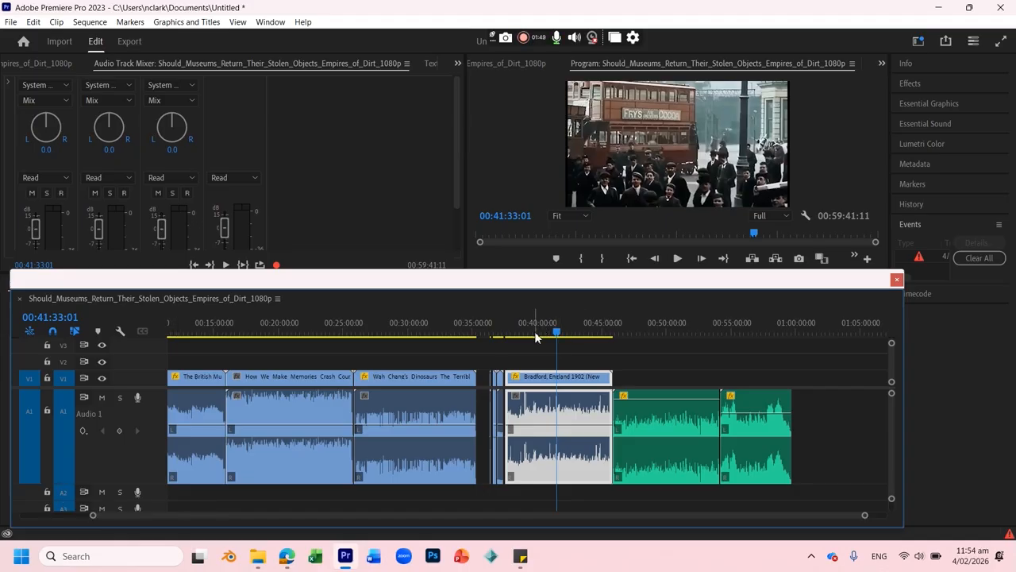
Lock video track V1 and delete the Bradford, England 1902 clip's audio from track A1
{"action": "left_click", "coordinate": [51, 378]}
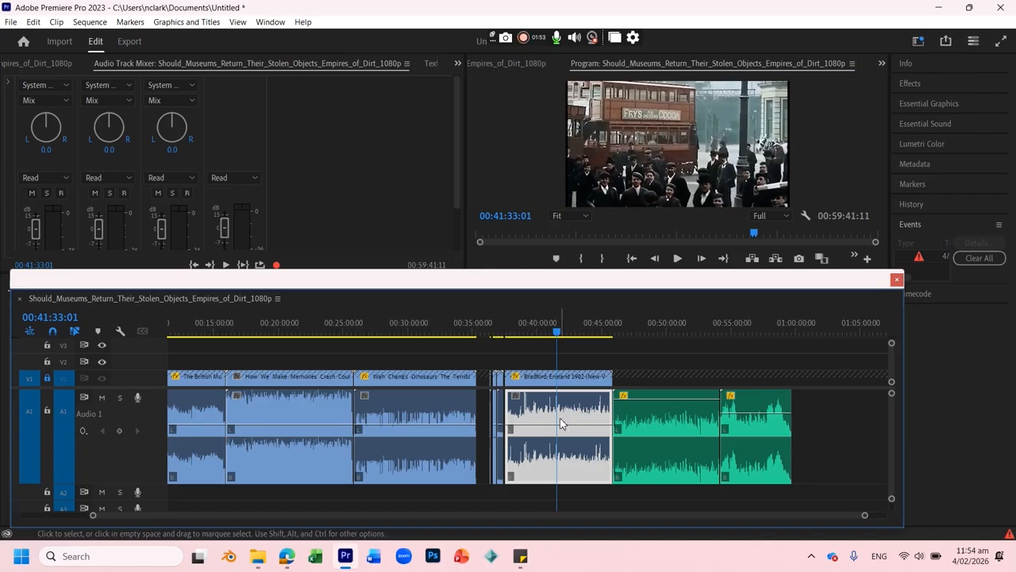
{"action": "key", "text": "Delete"}
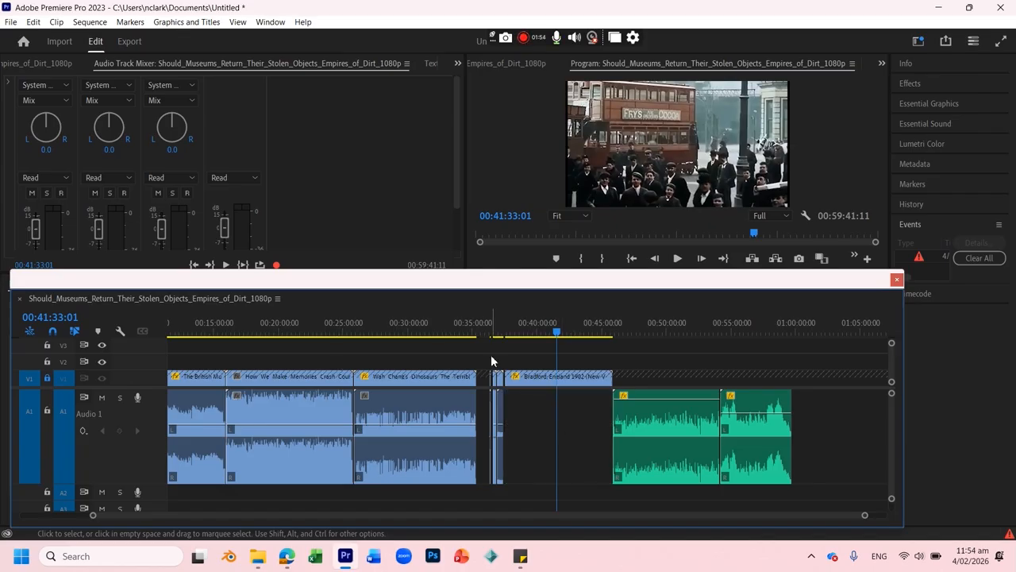
Zoom in on the short clips around 00:36:26:12 and play the colour-bar static clip to check its sound
{"action": "left_click", "coordinate": [493, 333]}
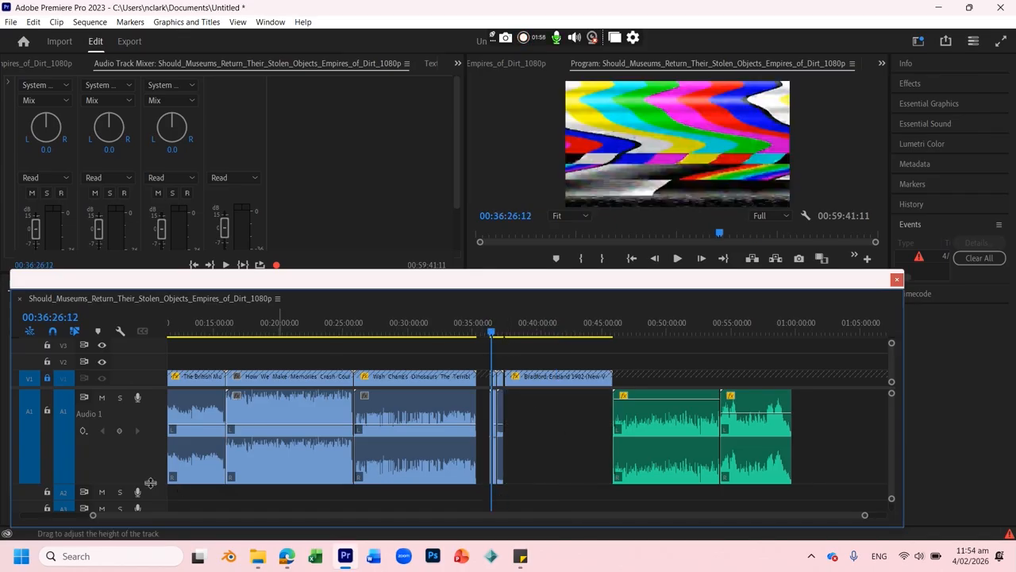
{"action": "left_click_drag", "start_coordinate": [864, 516], "coordinate": [574, 518]}
{"action": "left_click", "coordinate": [514, 333]}
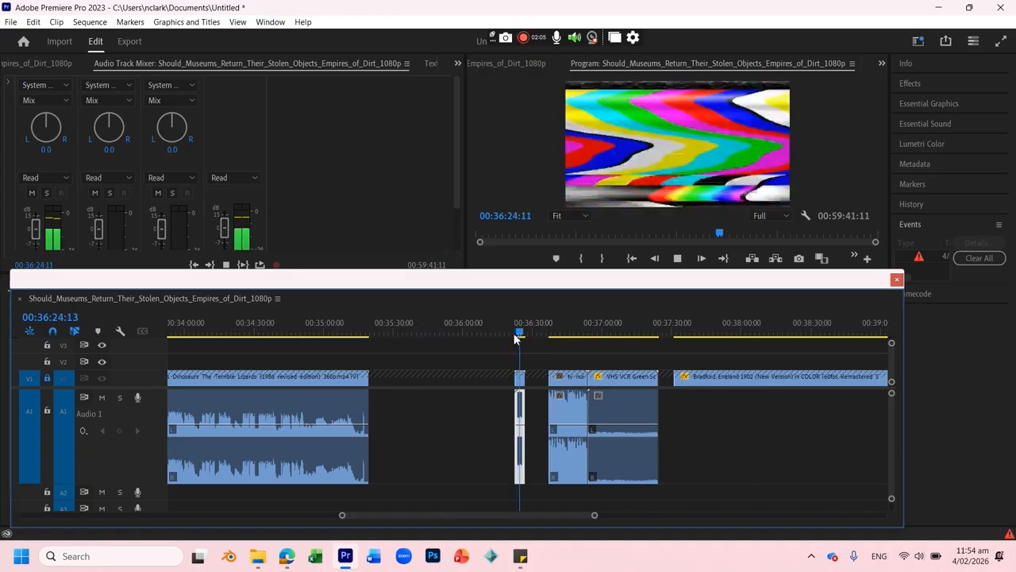
{"action": "key", "text": "space"}
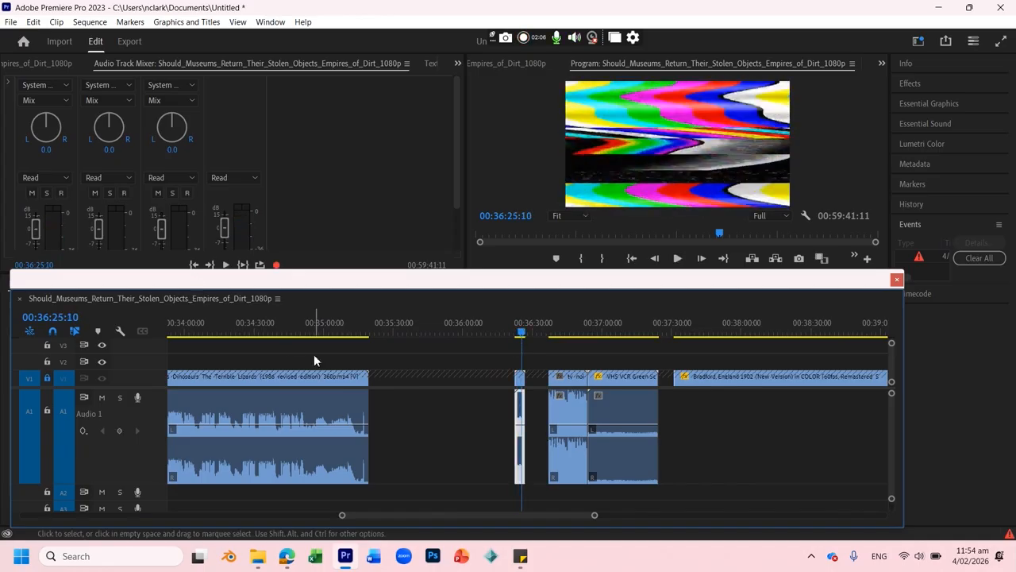
Delete the audio of the tv_noise and VHS VCR green screen clips, and scrub the tv_noise video to 00:36:44:08
{"action": "key", "text": "space"}
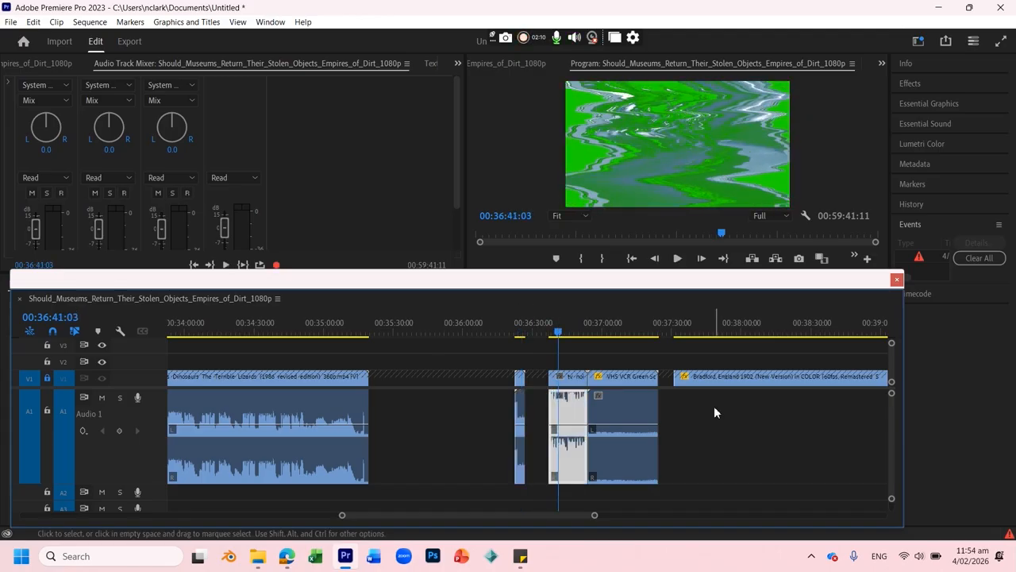
{"action": "key", "text": "Delete"}
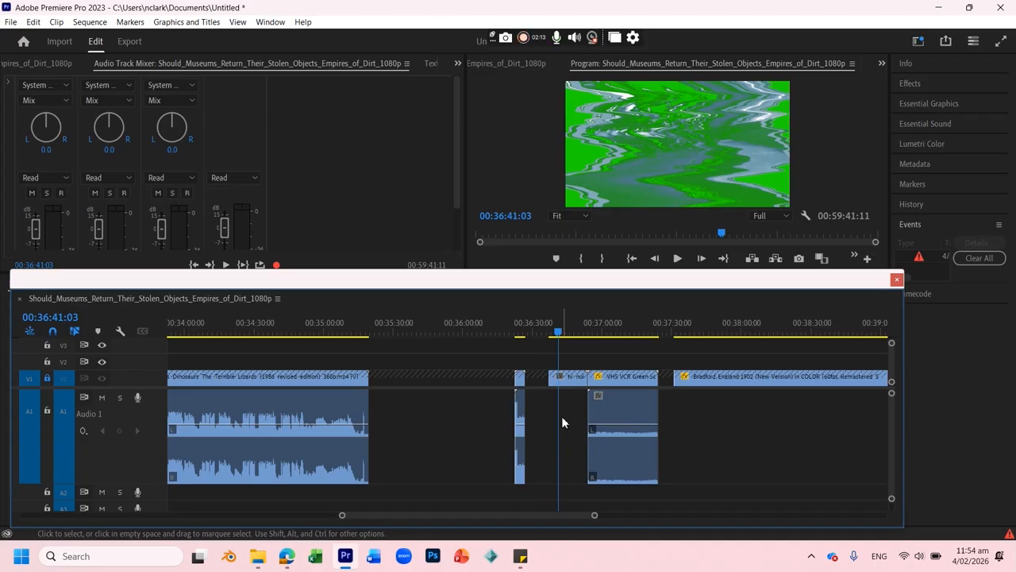
{"action": "left_click", "coordinate": [595, 330]}
{"action": "key", "text": "space"}
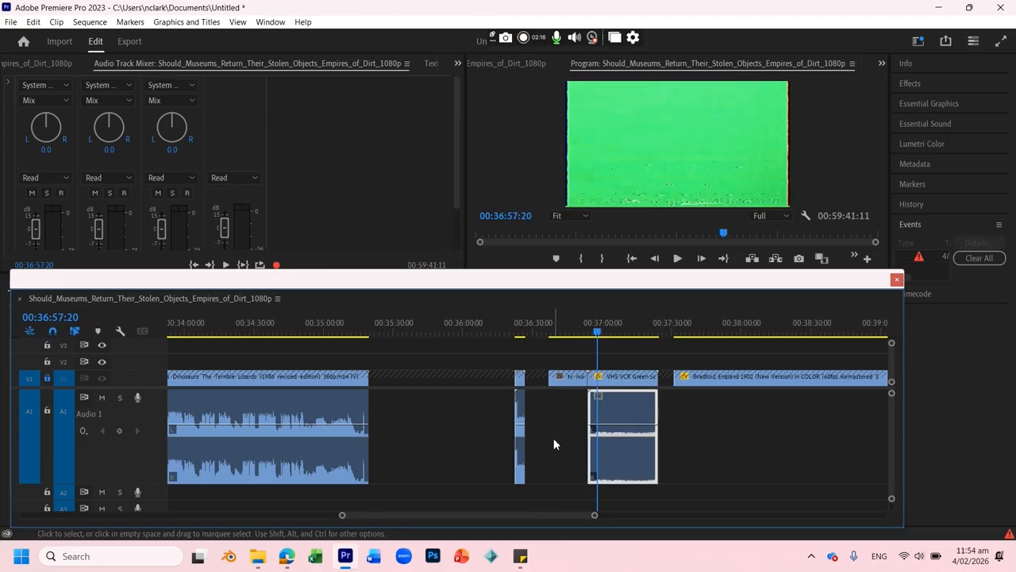
{"action": "key", "text": "Delete"}
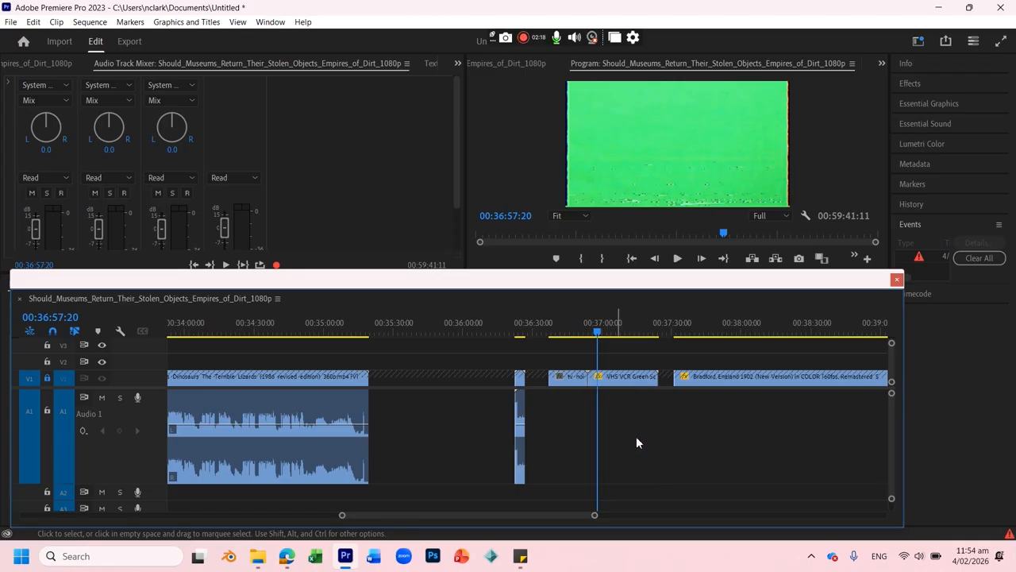
{"action": "left_click", "coordinate": [560, 334]}
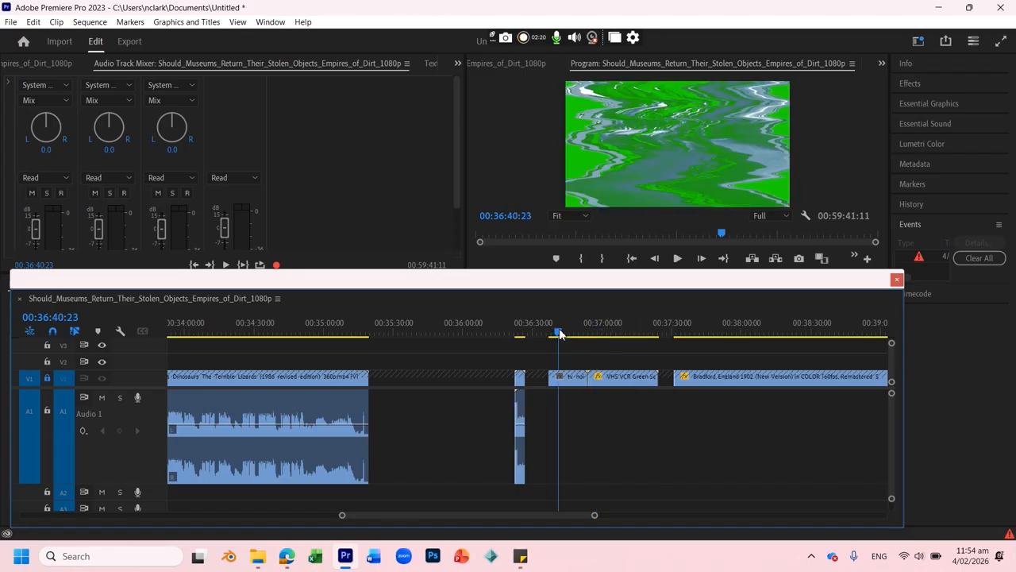
{"action": "left_click_drag", "start_coordinate": [559, 334], "coordinate": [567, 334]}
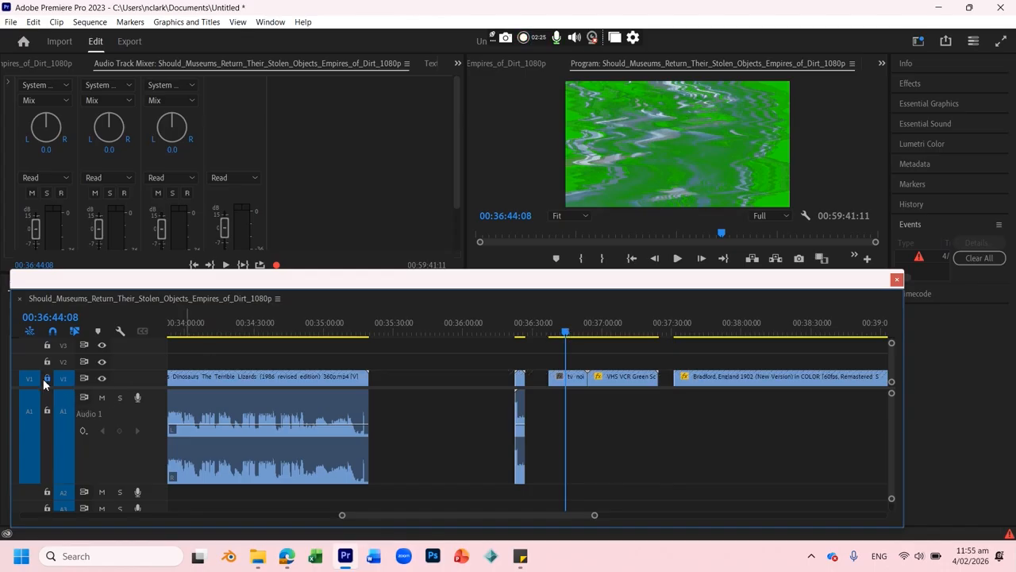
Review the Wah Chang's Dinosaurs clip, playing its audio from 00:28:01:19 and scrubbing on to 00:31:09:11
{"action": "left_click_drag", "start_coordinate": [245, 327], "coordinate": [288, 335]}
{"action": "left_click_drag", "start_coordinate": [323, 516], "coordinate": [195, 515]}
{"action": "left_click_drag", "start_coordinate": [283, 332], "coordinate": [360, 320]}
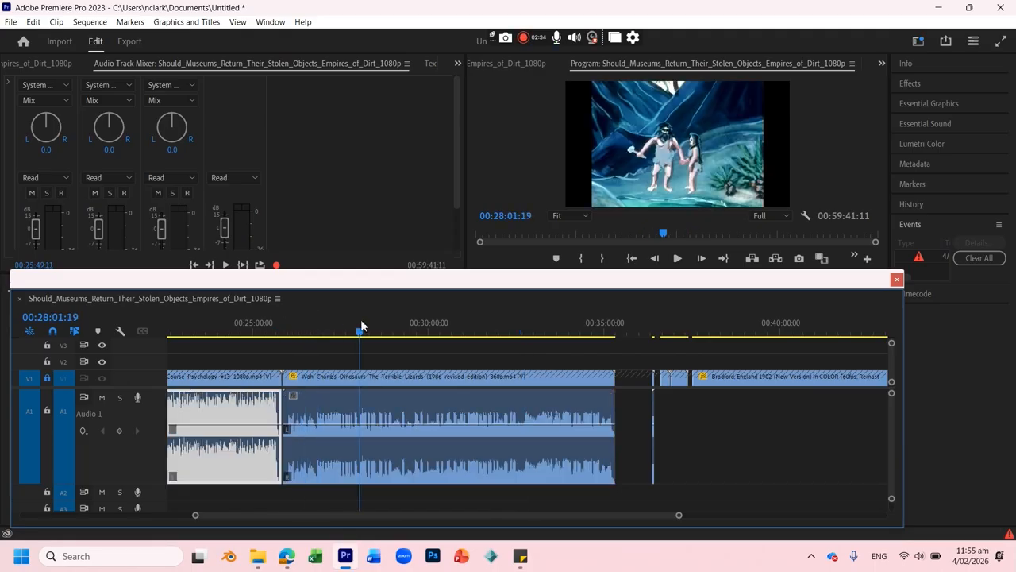
{"action": "key", "text": "space"}
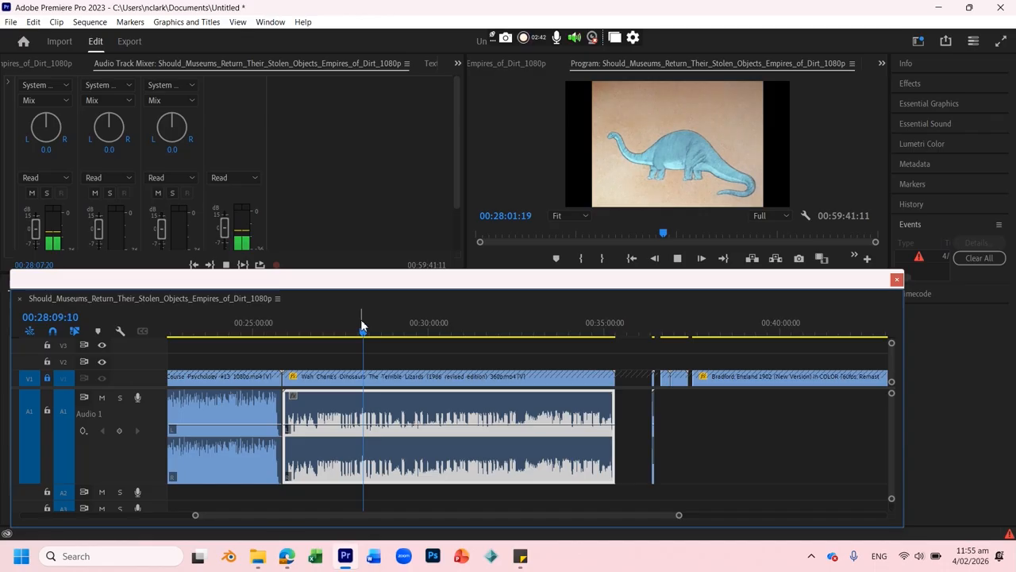
{"action": "key", "text": "space"}
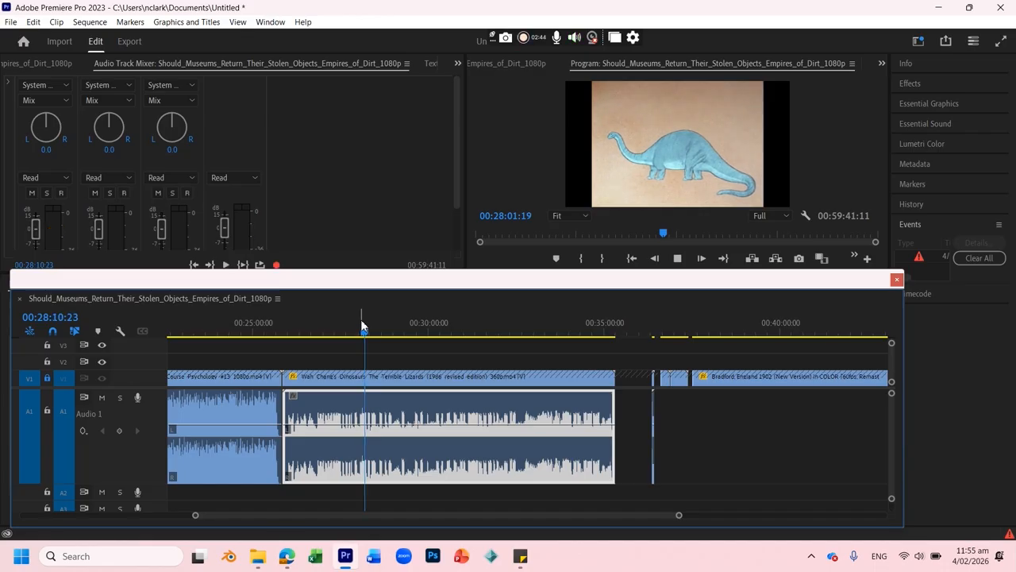
{"action": "left_click_drag", "start_coordinate": [411, 334], "coordinate": [470, 333]}
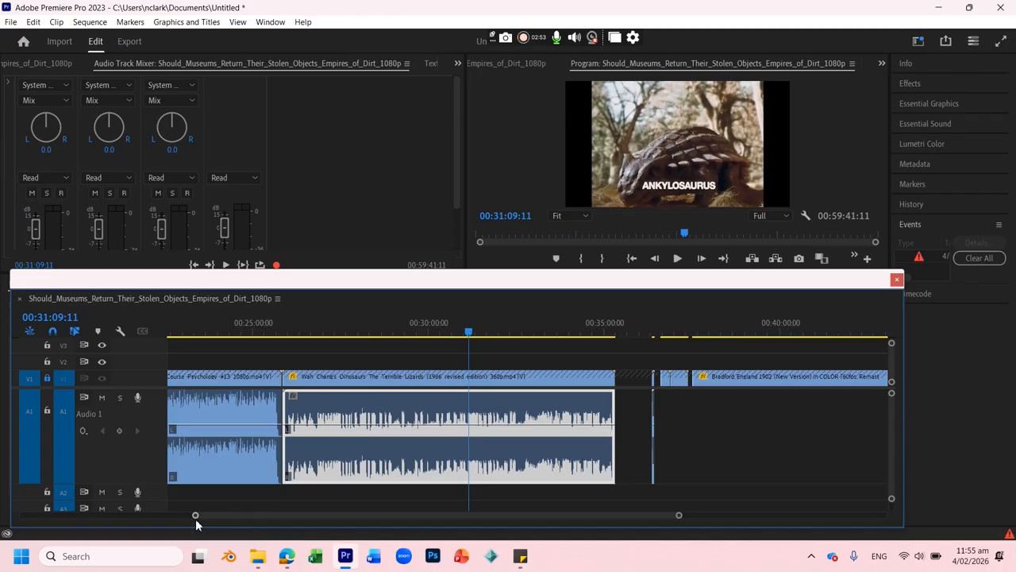
Move the Wah Chang's Dinosaurs audio to the end of track A1, directly after the two green audio clips
{"action": "left_click_drag", "start_coordinate": [196, 517], "coordinate": [1, 524]}
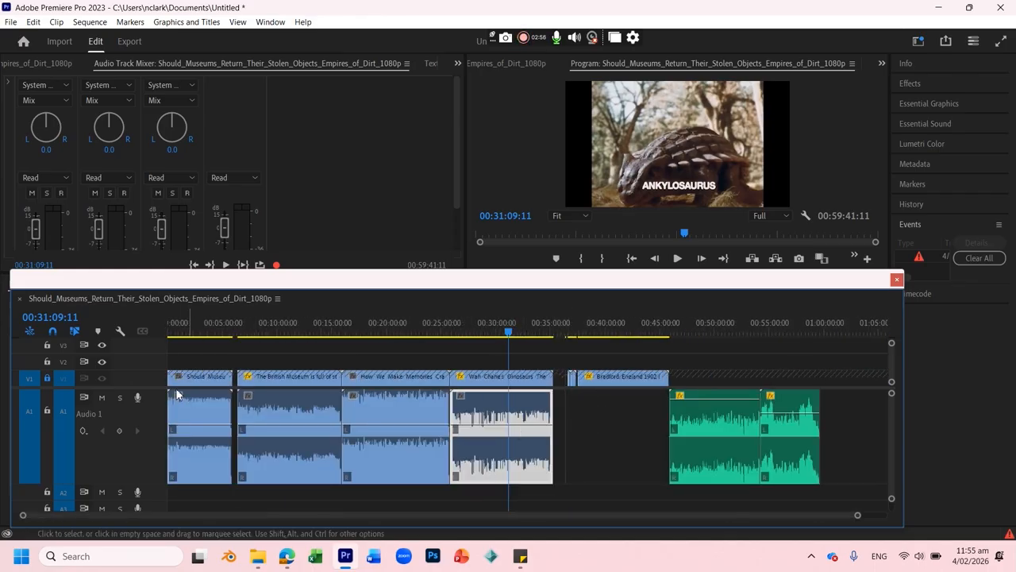
{"action": "left_click_drag", "start_coordinate": [737, 411], "coordinate": [881, 416]}
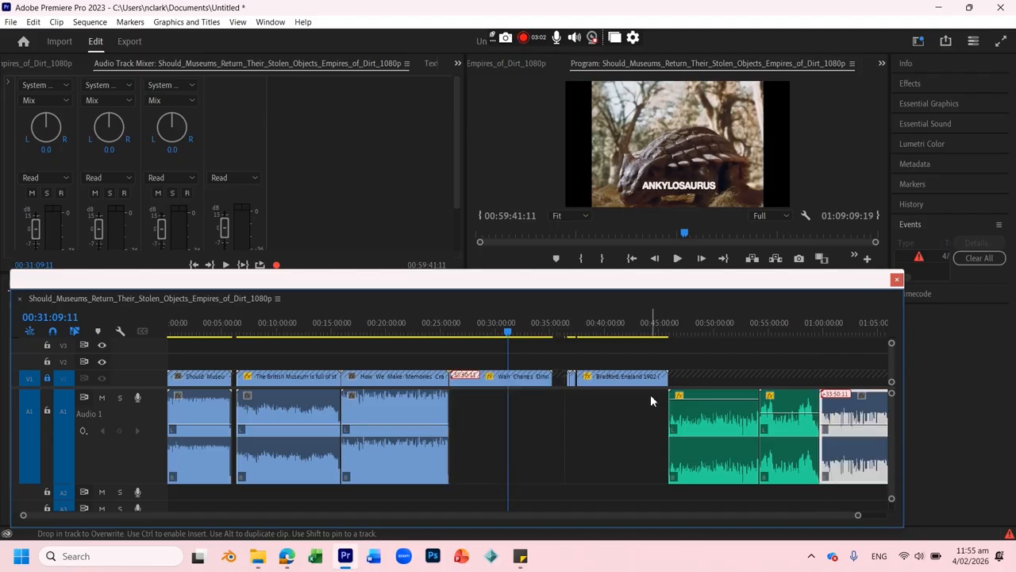
Unlock video track V1 and play the How We Make Memories clip from 00:18:21:13 and 00:20:32:10
{"action": "left_click", "coordinate": [368, 327]}
{"action": "left_click", "coordinate": [419, 411]}
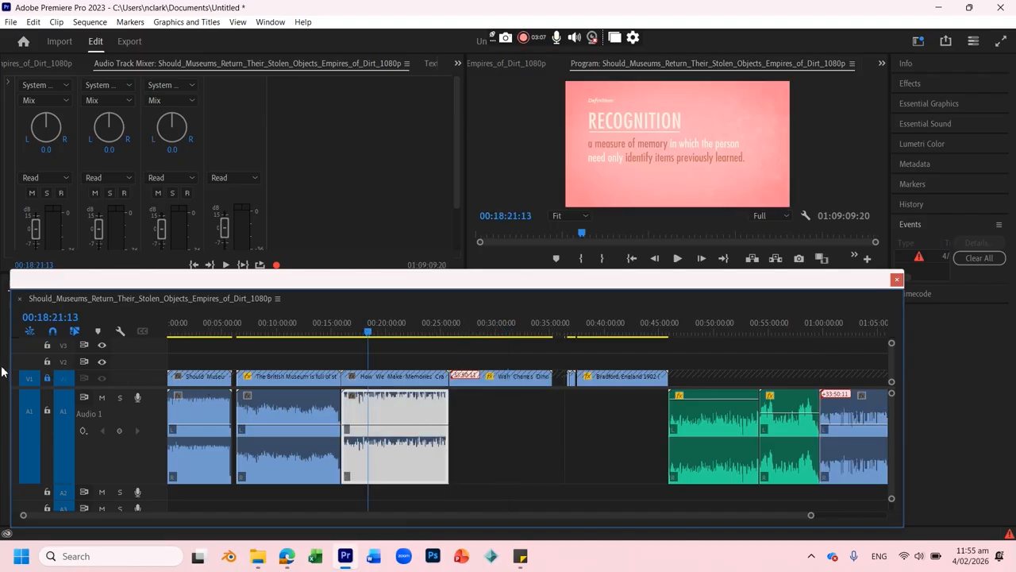
{"action": "left_click", "coordinate": [46, 380]}
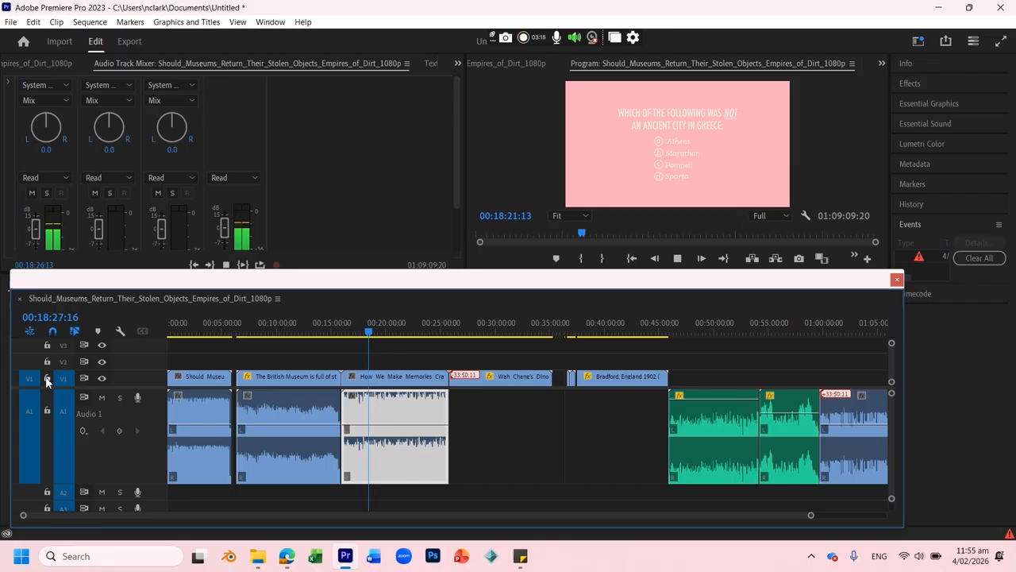
{"action": "key", "text": "space"}
{"action": "left_click", "coordinate": [392, 331]}
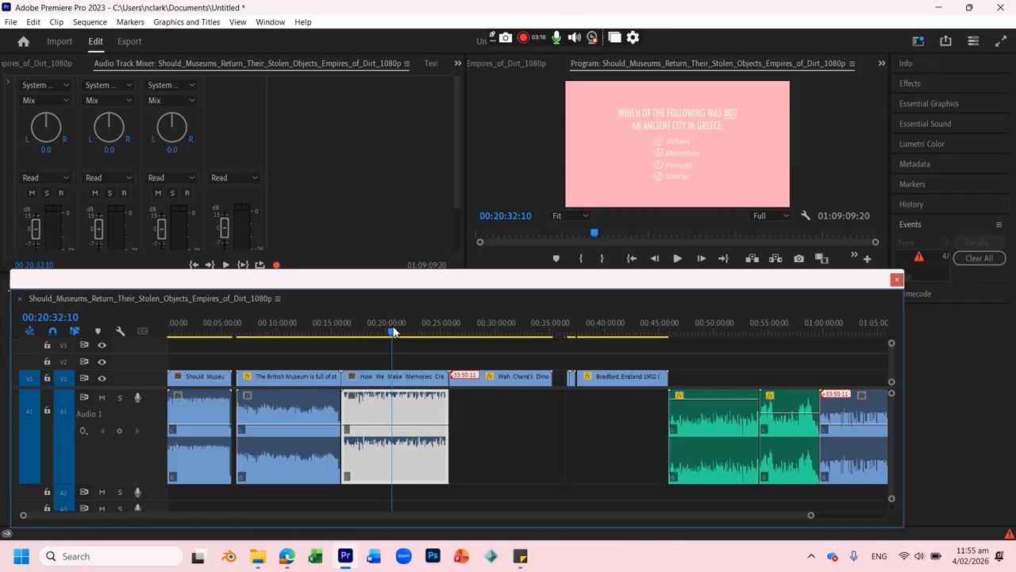
{"action": "key", "text": "space"}
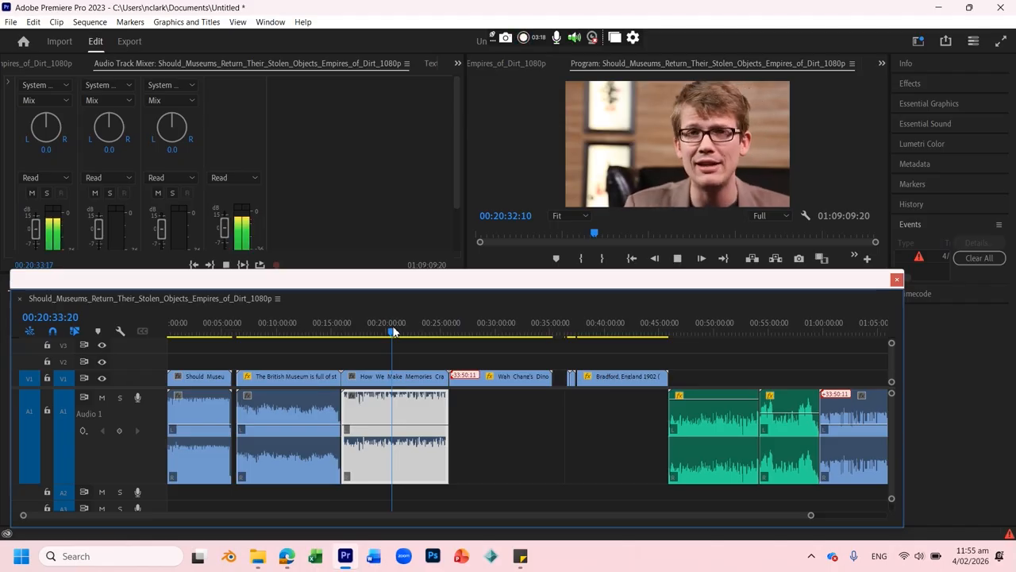
{"action": "key", "text": "space"}
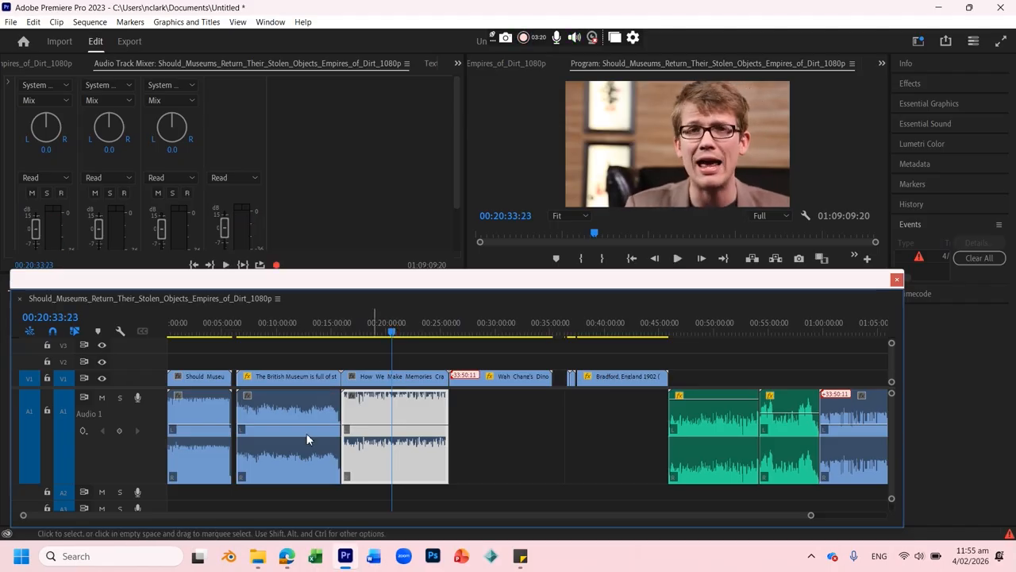
Delete the How We Make Memories video from V1 with audio track A1 locked, then unlock A1
{"action": "left_click", "coordinate": [47, 412]}
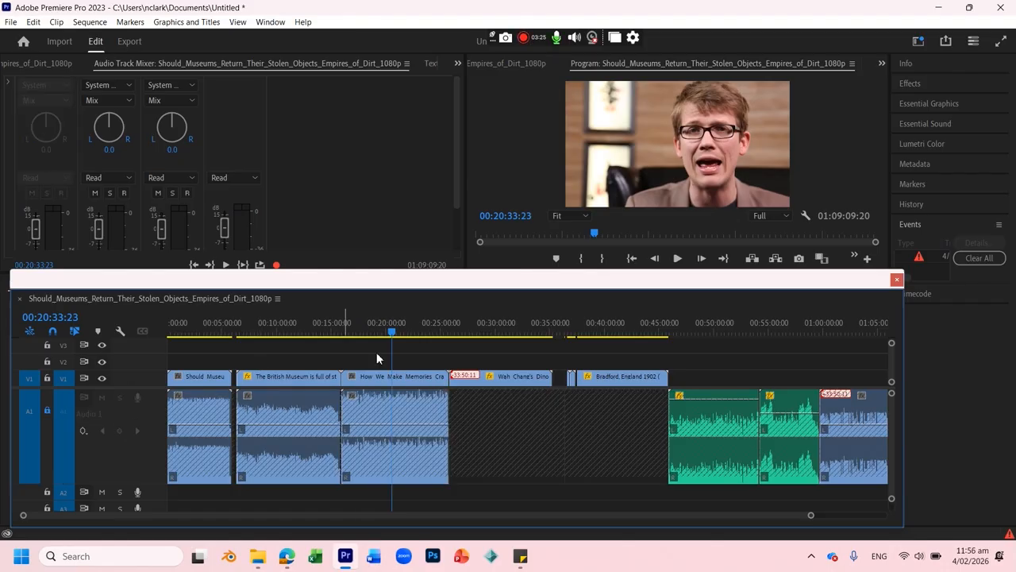
{"action": "left_click", "coordinate": [362, 377]}
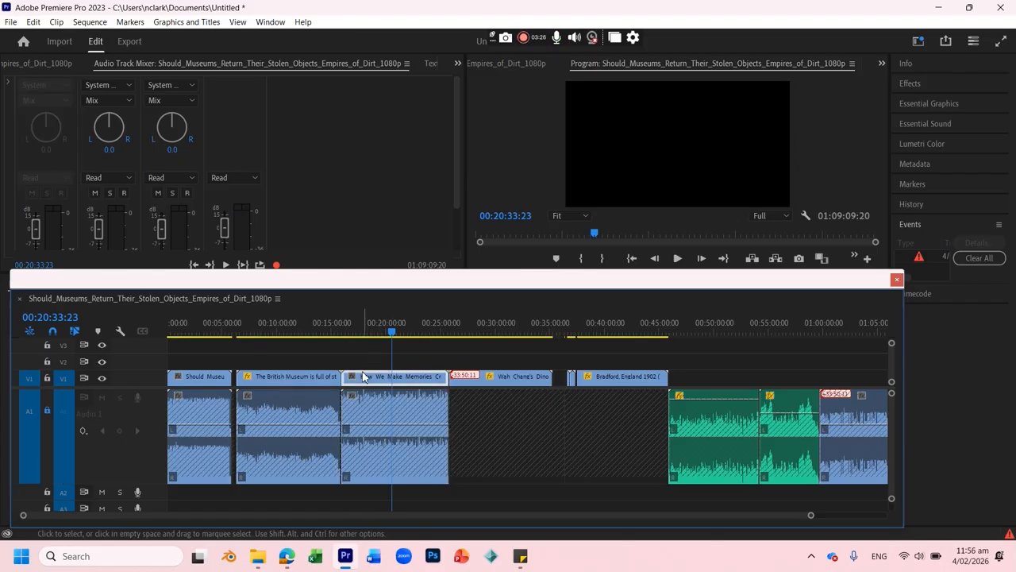
{"action": "key", "text": "Delete"}
{"action": "left_click", "coordinate": [46, 412]}
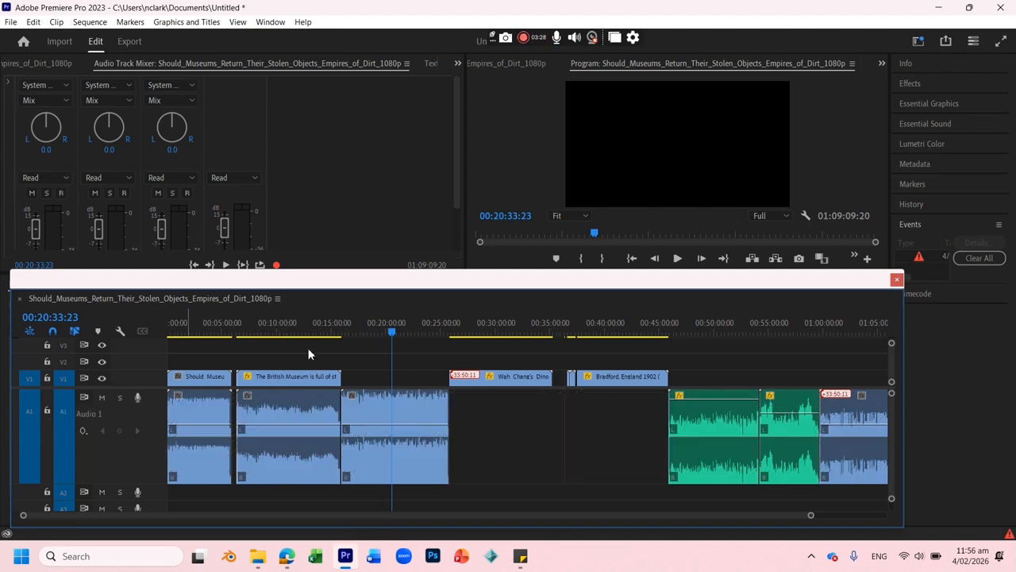
Raise the British Museum clip's audio level, checking the sound by playing it from 00:08:03:13
{"action": "left_click", "coordinate": [255, 330]}
{"action": "key", "text": "space"}
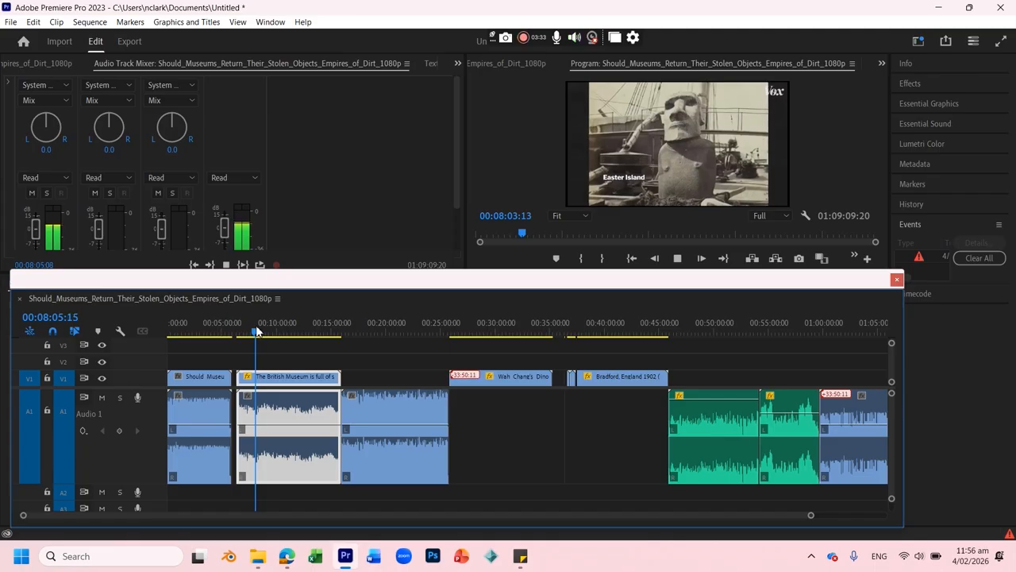
{"action": "key", "text": "space"}
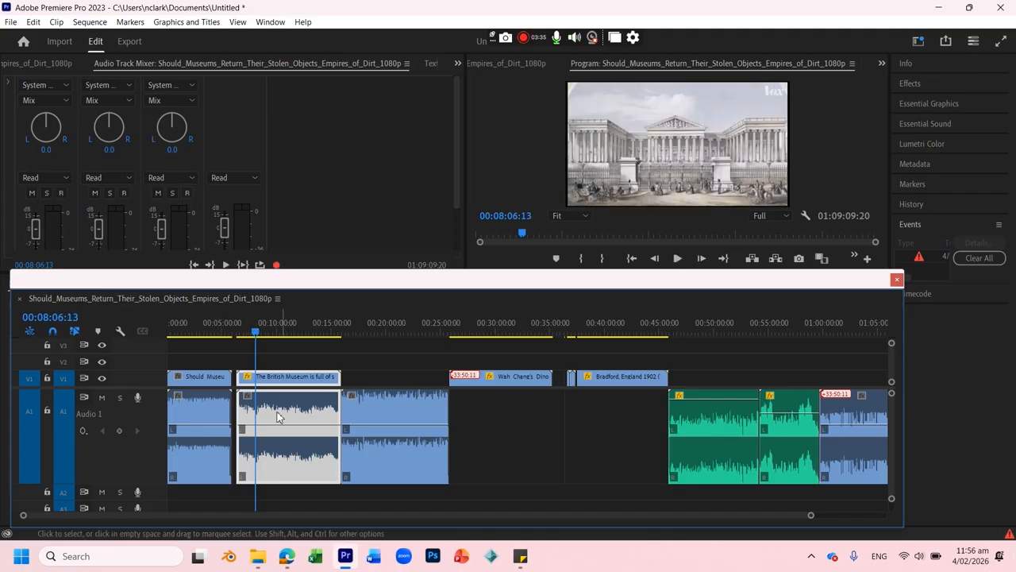
{"action": "left_click_drag", "start_coordinate": [262, 429], "coordinate": [262, 427]}
{"action": "key", "text": "space"}
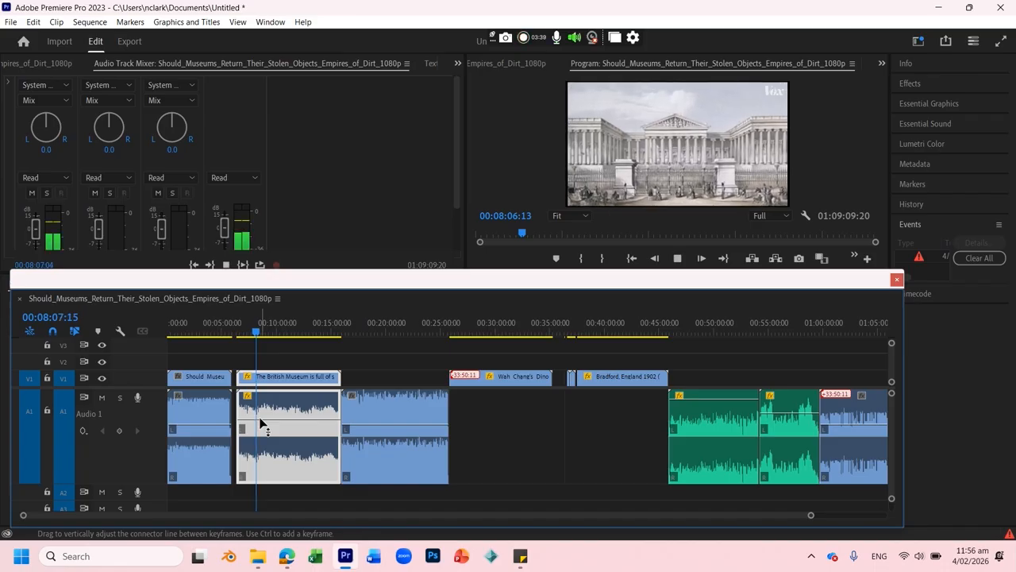
{"action": "key", "text": "space"}
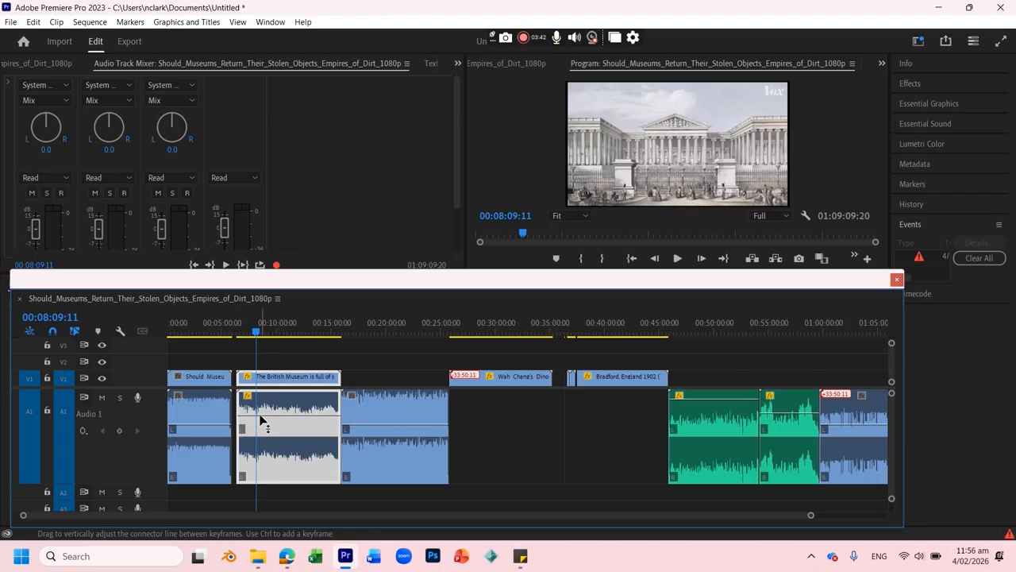
{"action": "key", "text": "space"}
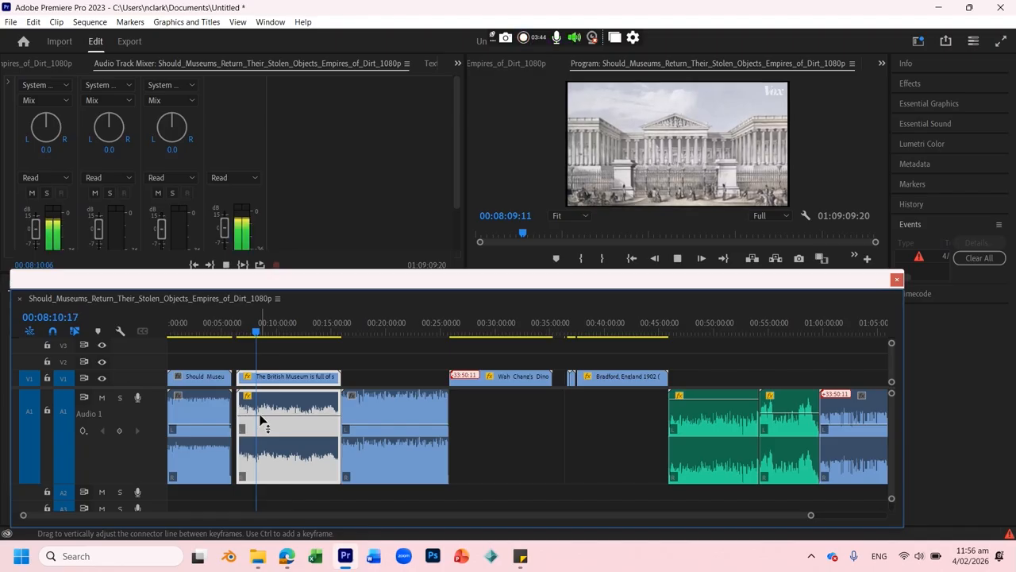
{"action": "key", "text": "space"}
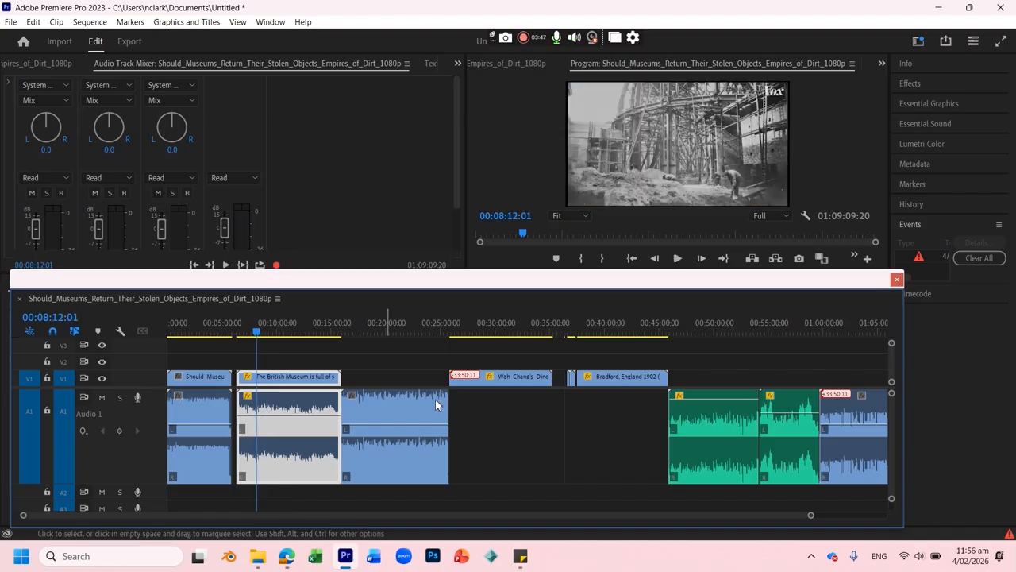
Lock video track V1 and move the British Museum audio to the end of A1, after the Wah Chang's Dinosaurs audio
{"action": "left_click", "coordinate": [48, 378]}
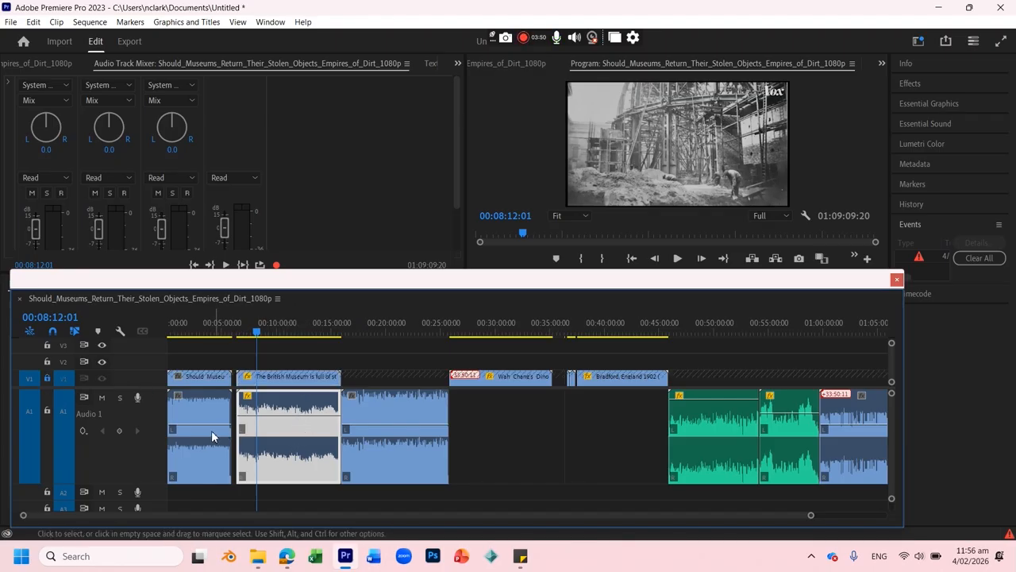
{"action": "left_click_drag", "start_coordinate": [191, 524], "coordinate": [945, 514]}
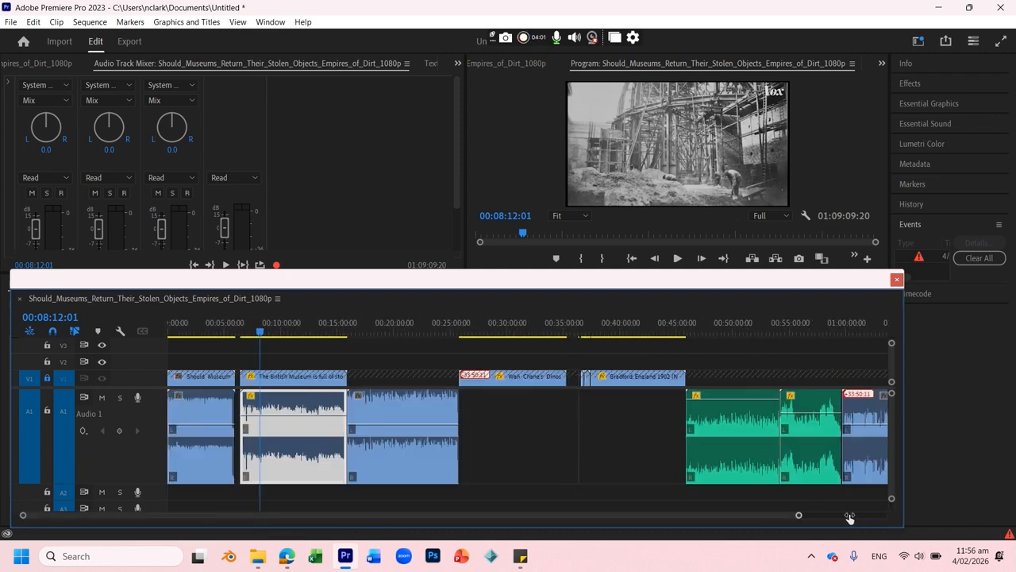
{"action": "key", "text": "backslash"}
{"action": "left_click_drag", "start_coordinate": [266, 410], "coordinate": [833, 421]}
Play the Should Museums Return Their Stolen Objects clip from 00:02:03:04 to check its sound
{"action": "left_click", "coordinate": [188, 332]}
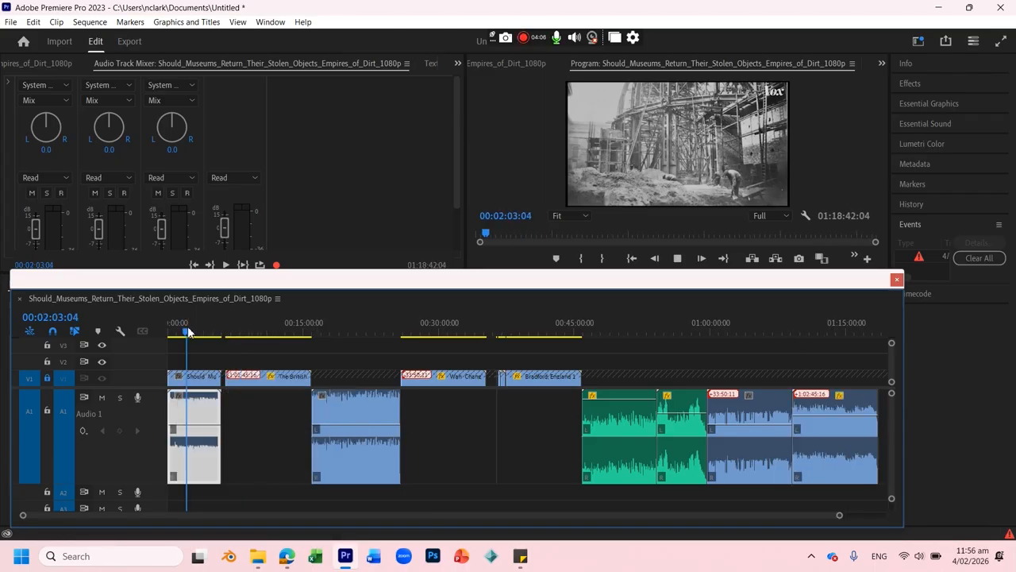
{"action": "key", "text": "space"}
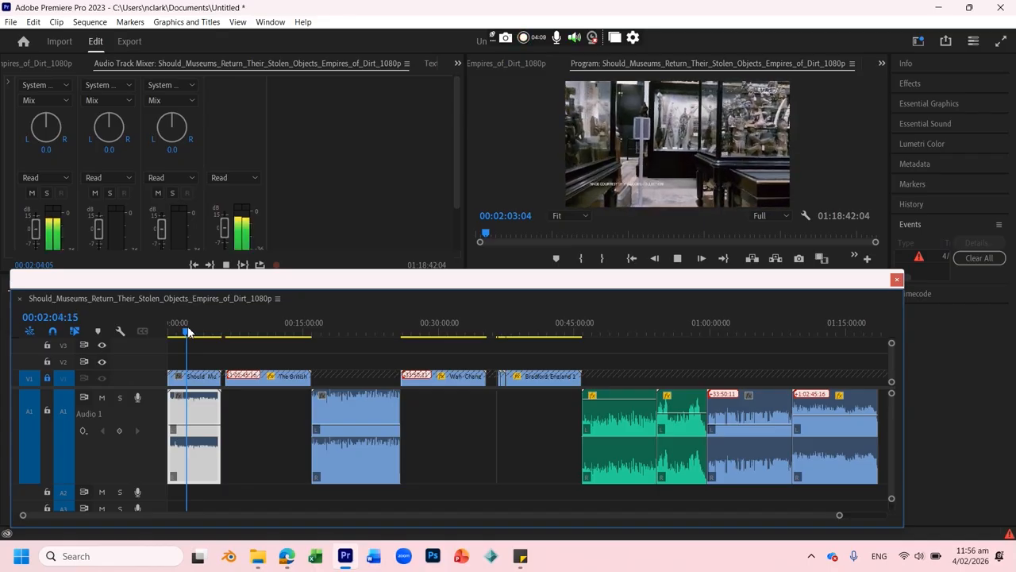
{"action": "key", "text": "space"}
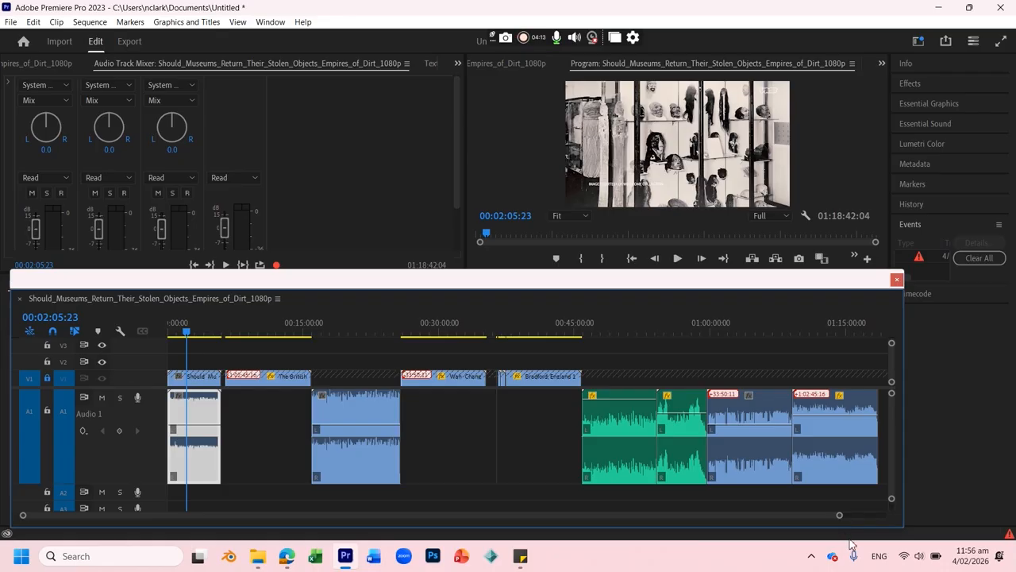
Move the Should Museums clip's audio to the end of track A1 and unlock video track V1
{"action": "left_click_drag", "start_coordinate": [840, 517], "coordinate": [928, 524]}
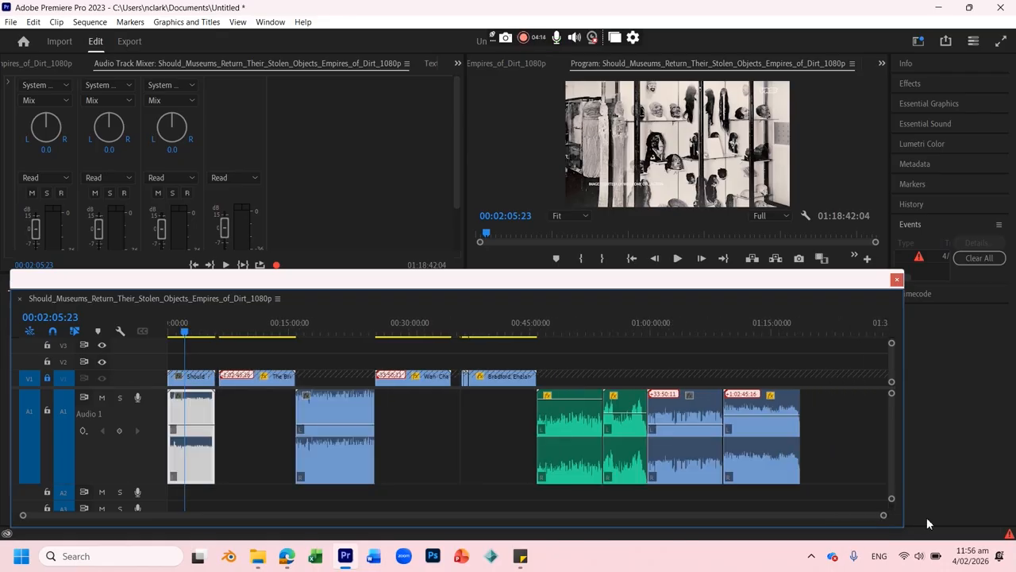
{"action": "left_click_drag", "start_coordinate": [348, 404], "coordinate": [853, 430]}
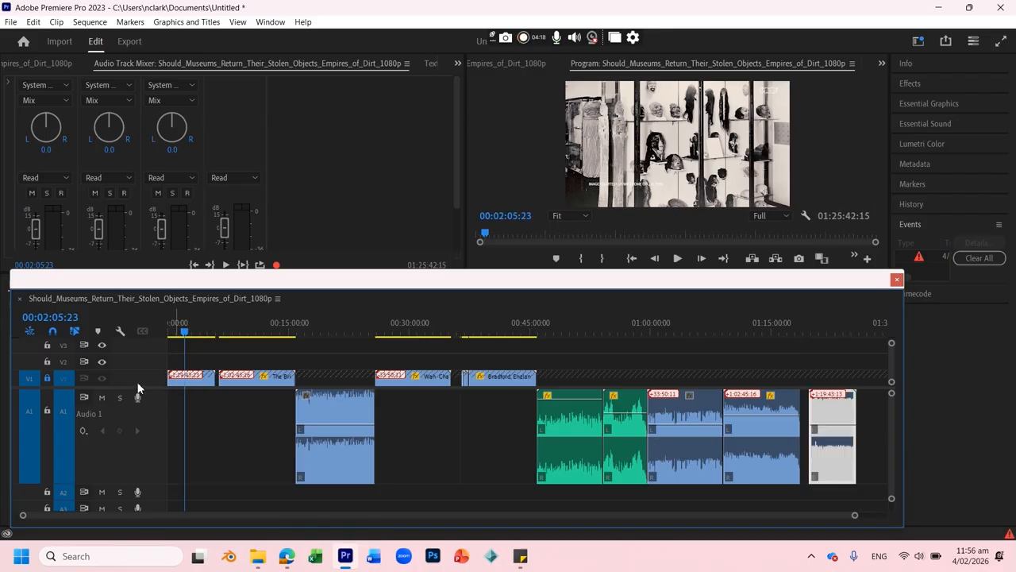
{"action": "left_click", "coordinate": [47, 380]}
Review the rearranged tracks, scrubbing to 00:40:16:12 and playing the dinosaur video from about 00:30:55 and the first green audio clip from 00:49:50:02
{"action": "left_click_drag", "start_coordinate": [839, 336], "coordinate": [852, 333]}
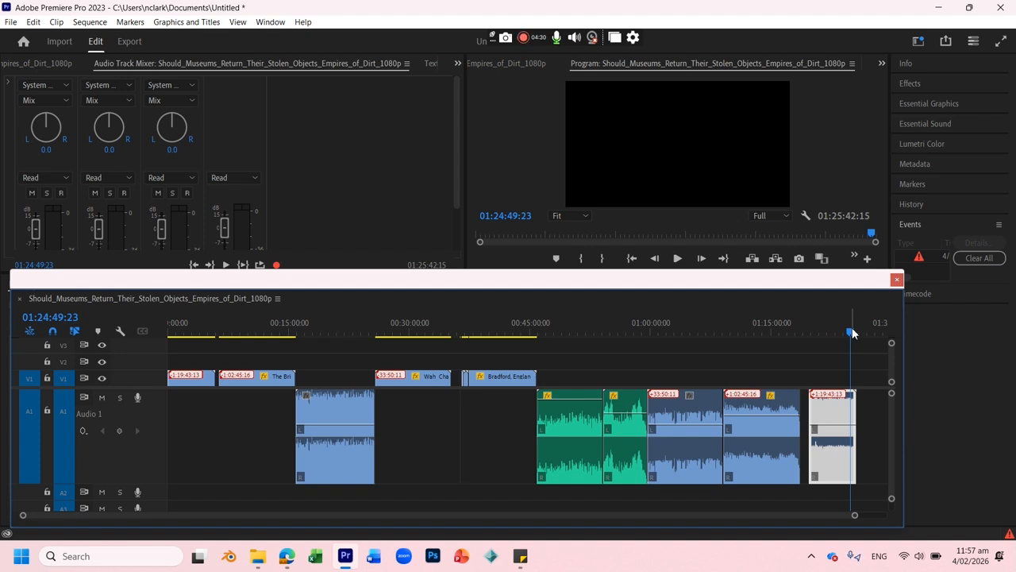
{"action": "left_click_drag", "start_coordinate": [416, 328], "coordinate": [493, 334]}
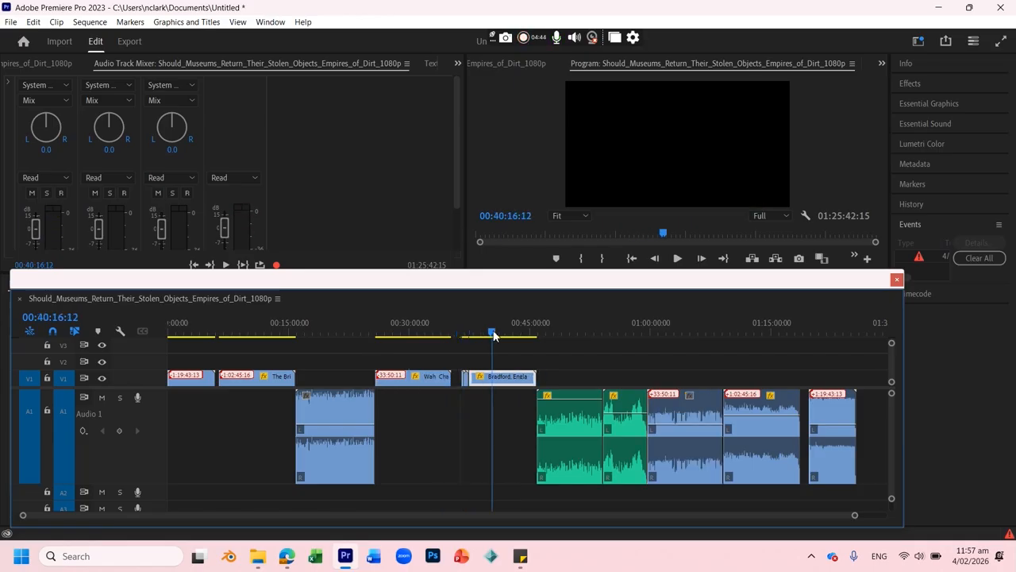
{"action": "left_click", "coordinate": [556, 323]}
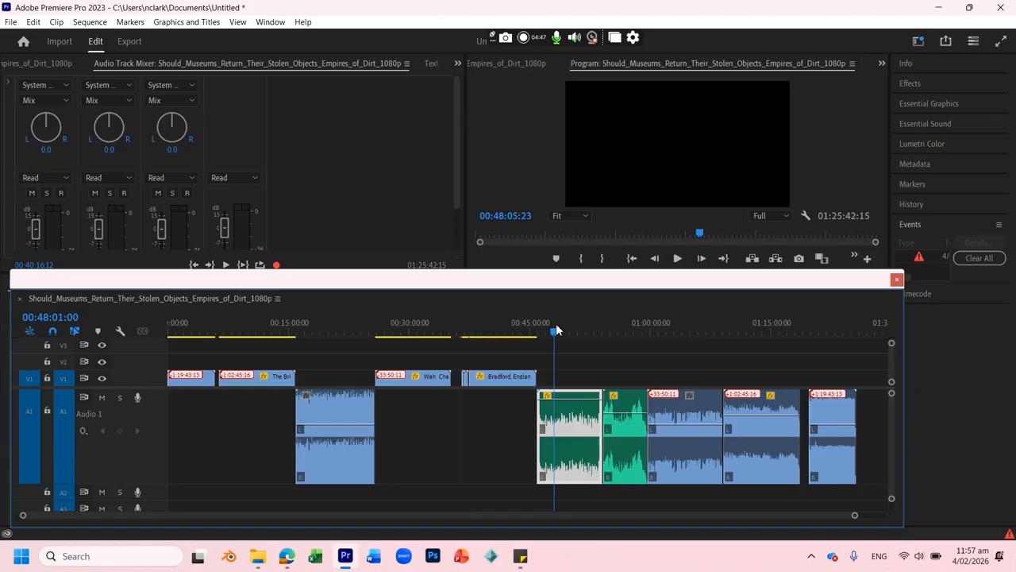
{"action": "left_click", "coordinate": [417, 332]}
{"action": "key", "text": "space"}
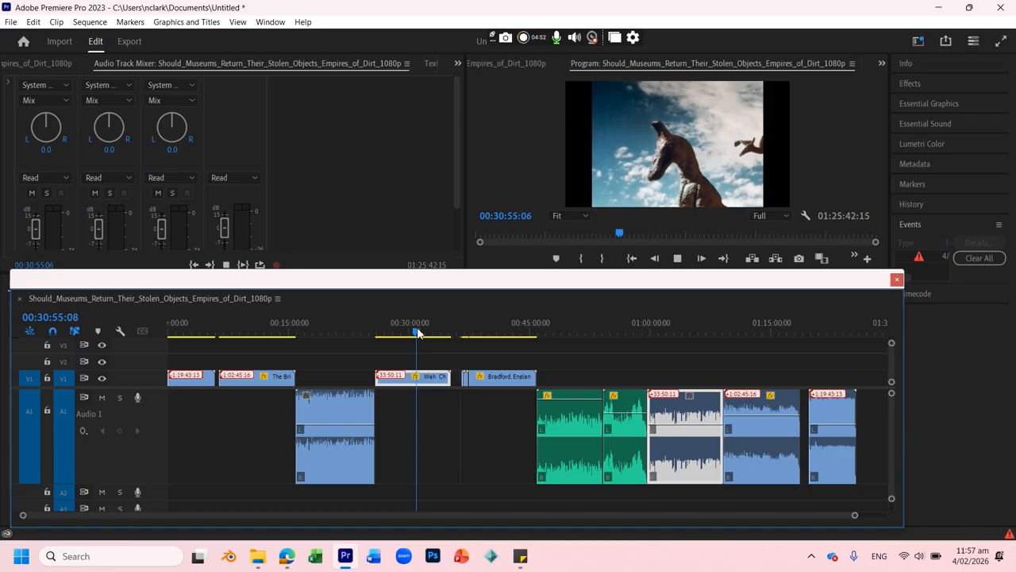
{"action": "left_click", "coordinate": [570, 321]}
{"action": "key", "text": "space"}
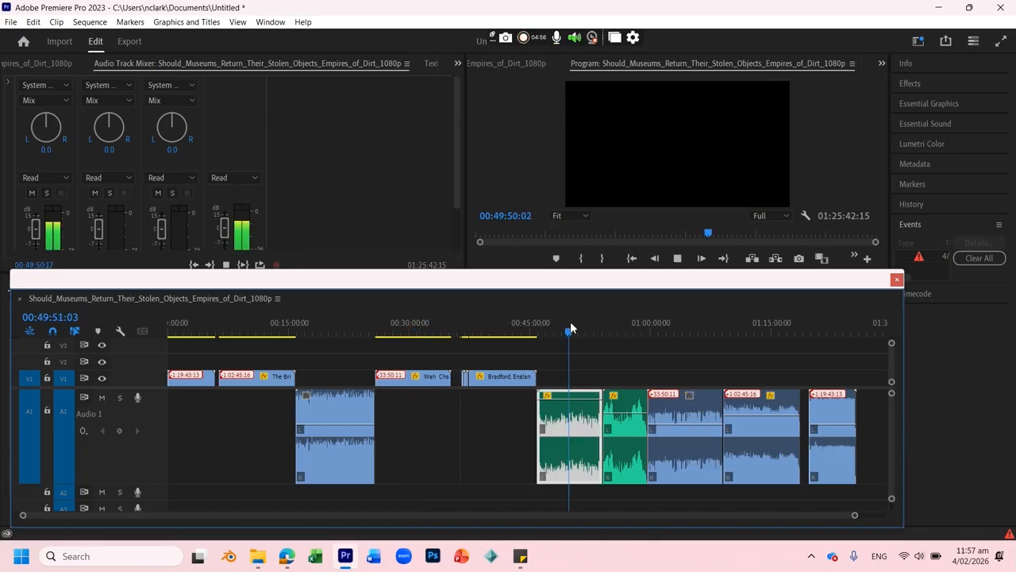
{"action": "key", "text": "space"}
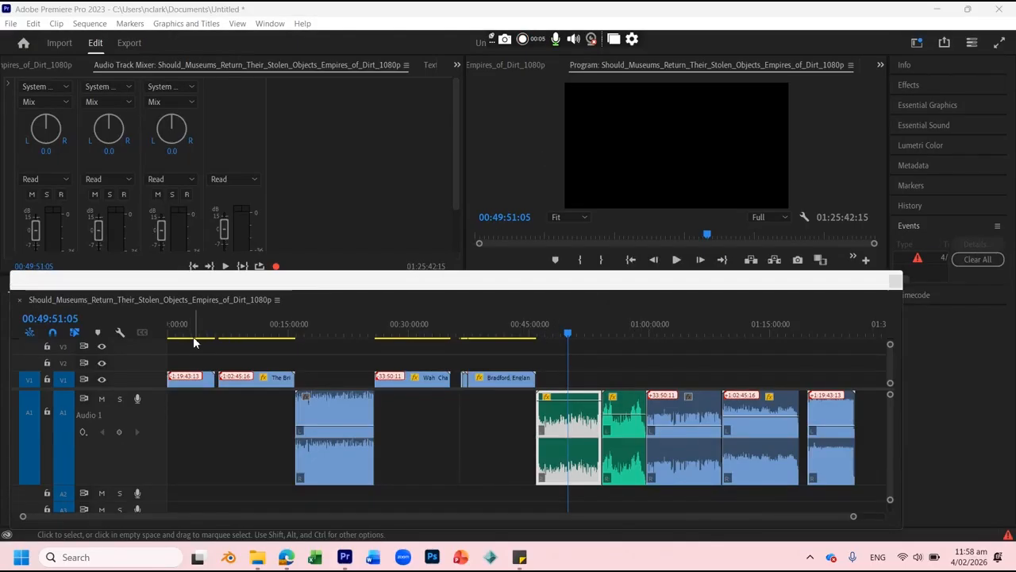
Move the museum videos with their audio to about 00:57:00 on V1, and the Wah Chang and Bradford clips further along onto V2
{"action": "left_click_drag", "start_coordinate": [203, 355], "coordinate": [276, 382]}
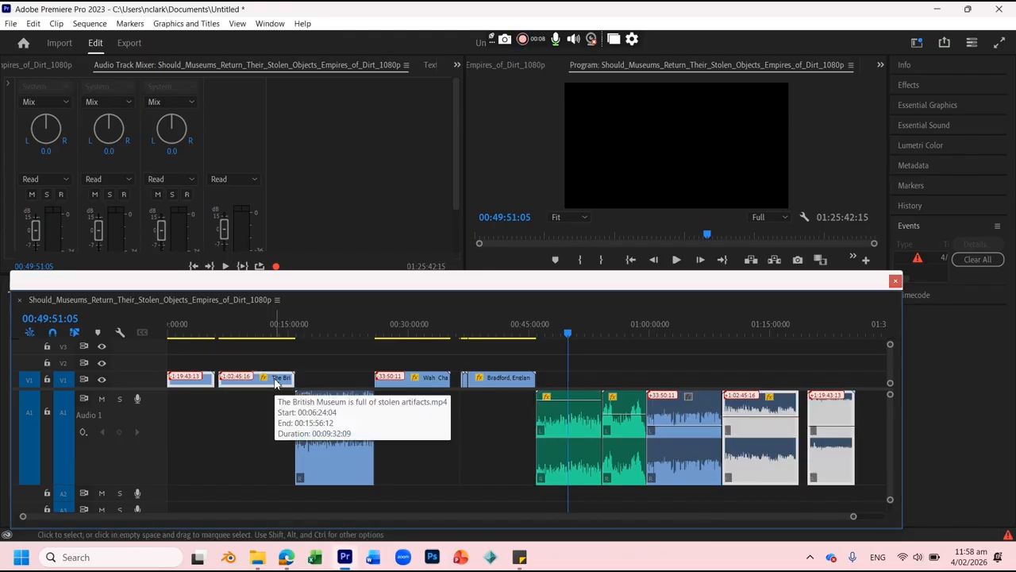
{"action": "left_click_drag", "start_coordinate": [414, 361], "coordinate": [504, 382]}
{"action": "left_click_drag", "start_coordinate": [982, 362], "coordinate": [707, 387]}
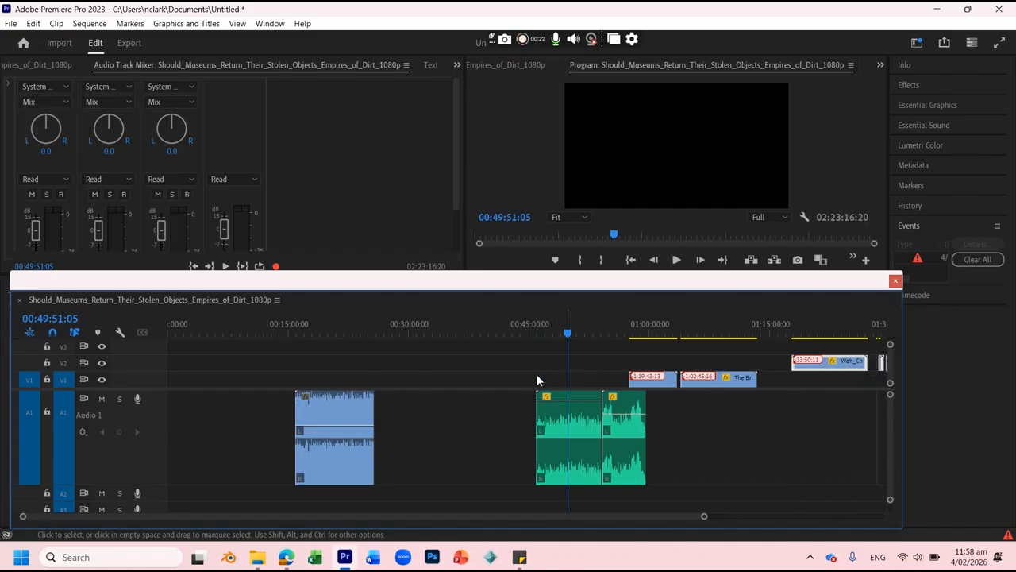
Play the first green audio clip from 00:46:57:23, and place the playhead on the How We Make Memories audio at 00:16:18:11
{"action": "left_click", "coordinate": [304, 326]}
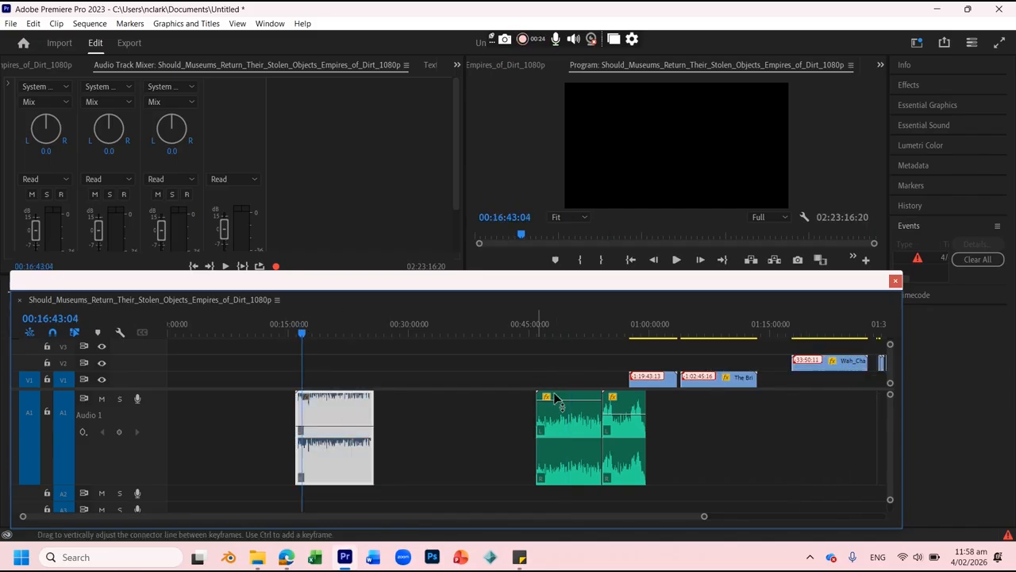
{"action": "left_click", "coordinate": [547, 329]}
{"action": "key", "text": "space"}
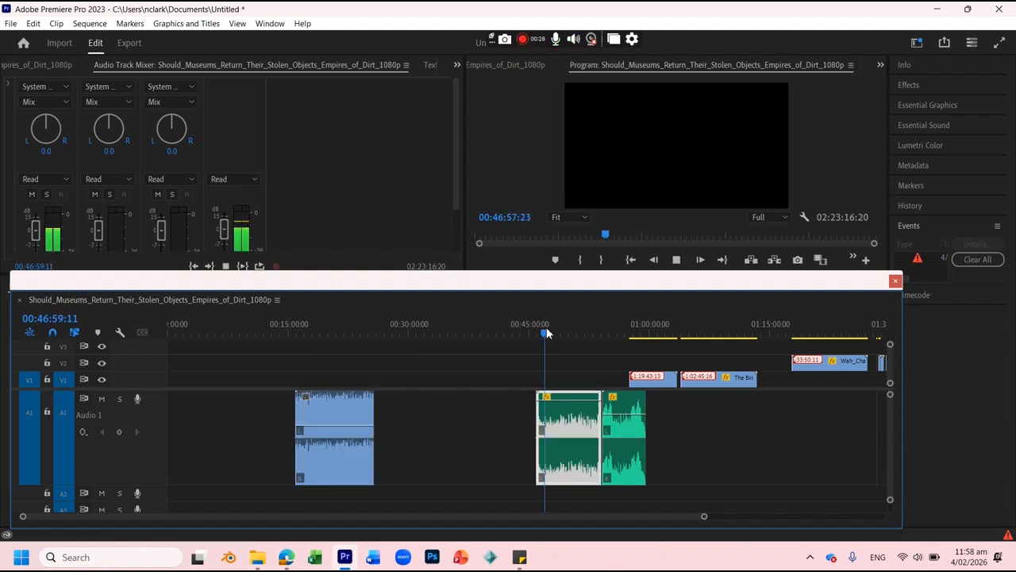
{"action": "key", "text": "space"}
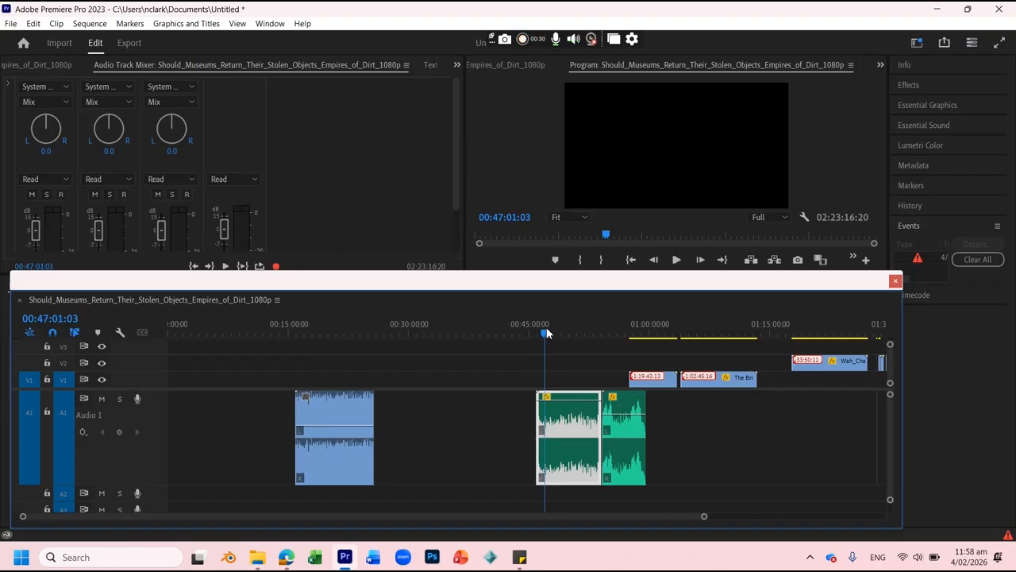
{"action": "left_click", "coordinate": [300, 328]}
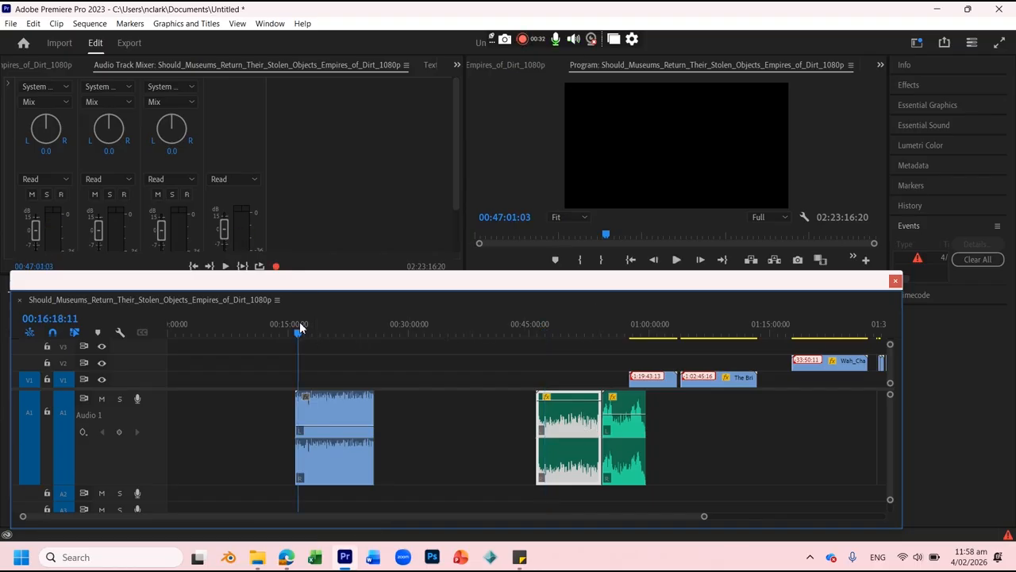
Play the How We Make Memories audio from 00:16:18:11 and place the playhead on the second green audio clip at 00:54:37:03
{"action": "key", "text": "space"}
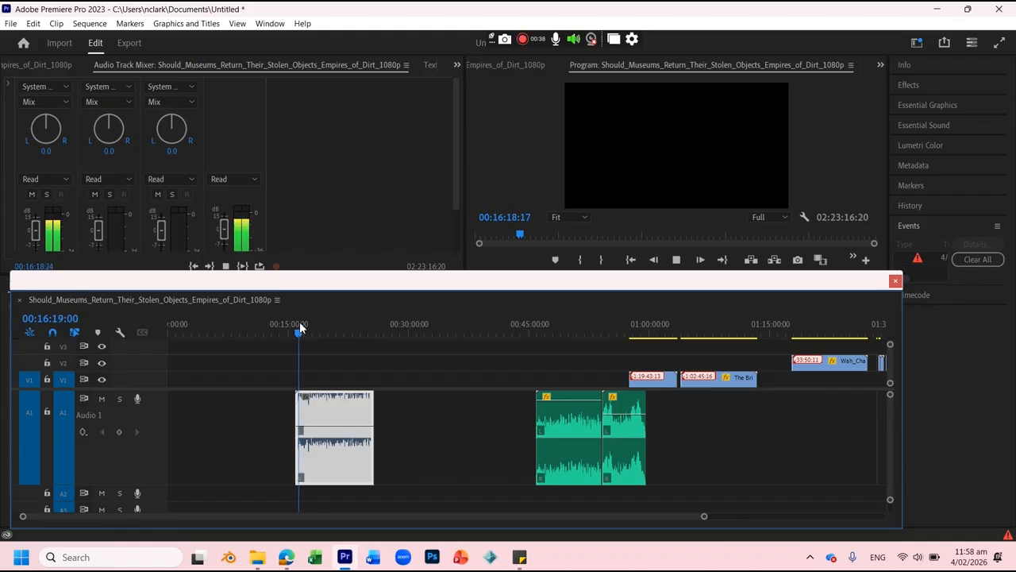
{"action": "key", "text": "space"}
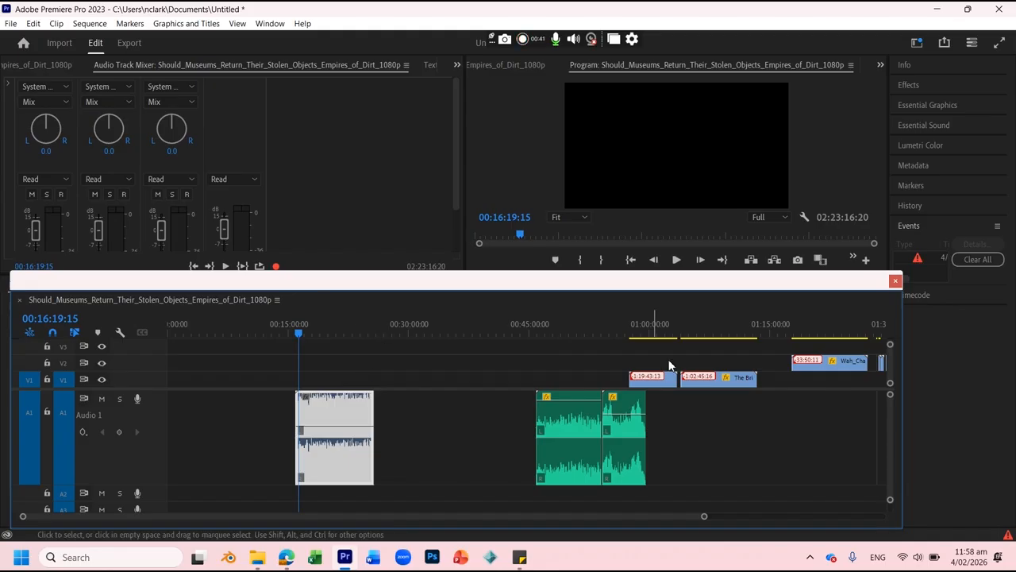
{"action": "left_click", "coordinate": [606, 326]}
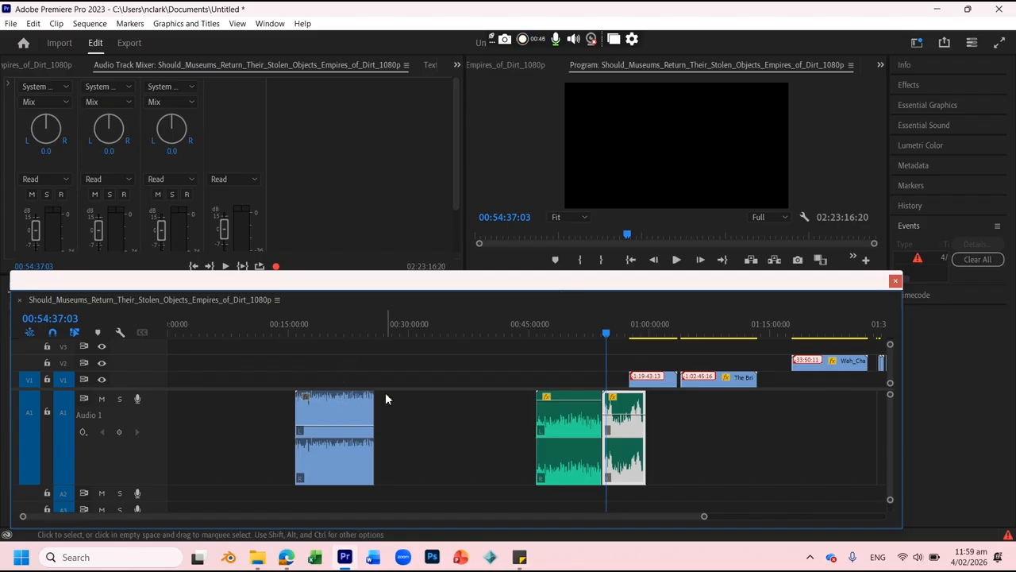
Move the How We Make Memories audio to the start of A1 and the two green clips to about 00:14:00 and 00:24:00
{"action": "left_click", "coordinate": [319, 416]}
{"action": "left_click_drag", "start_coordinate": [309, 421], "coordinate": [180, 421]}
{"action": "left_click_drag", "start_coordinate": [578, 434], "coordinate": [324, 421]}
{"action": "left_click_drag", "start_coordinate": [633, 432], "coordinate": [391, 442]}
Examine the How We Make Memories waveform up close from the start of the sequence
{"action": "left_click", "coordinate": [213, 324]}
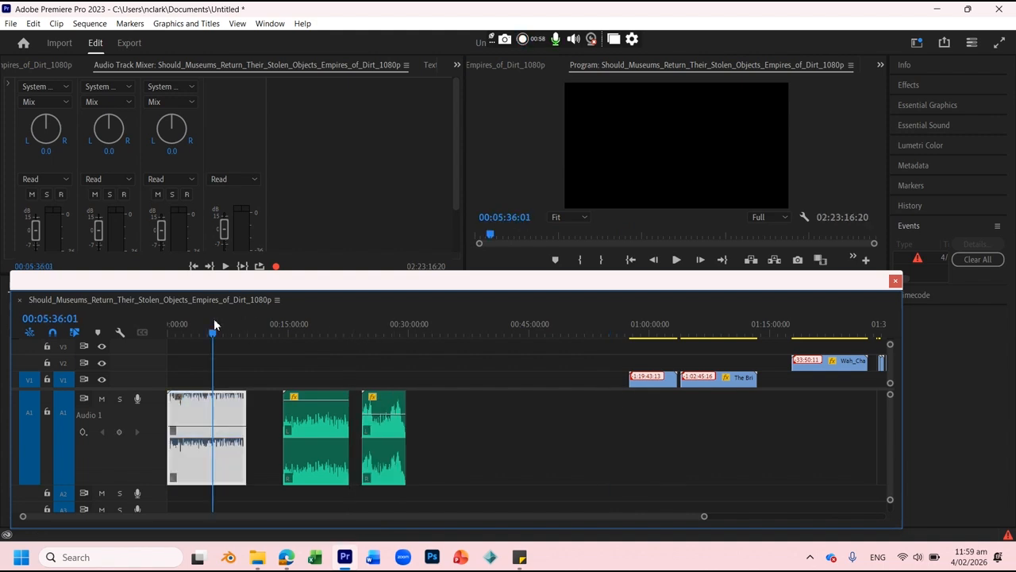
{"action": "key", "text": "c"}
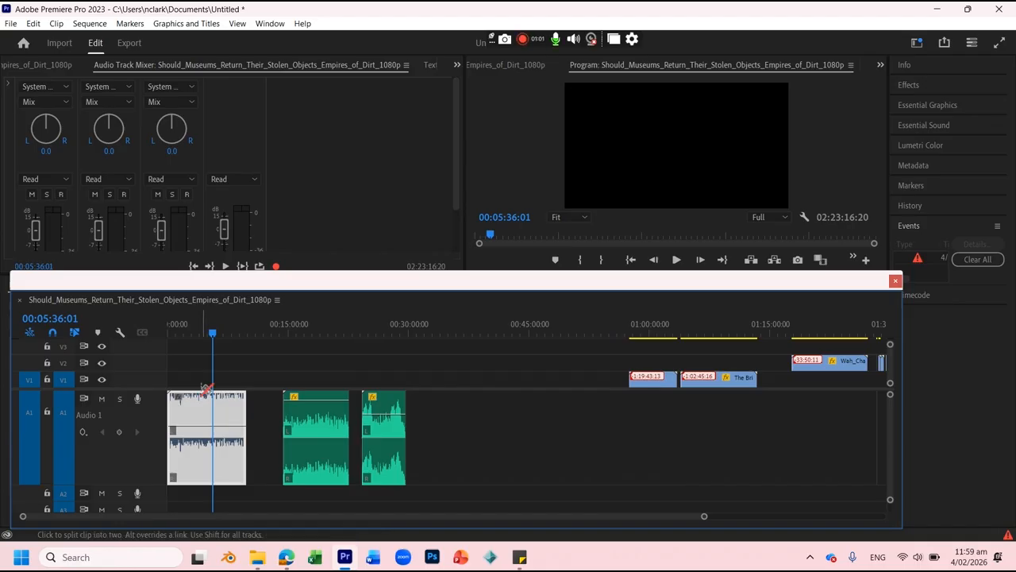
{"action": "key", "text": "v"}
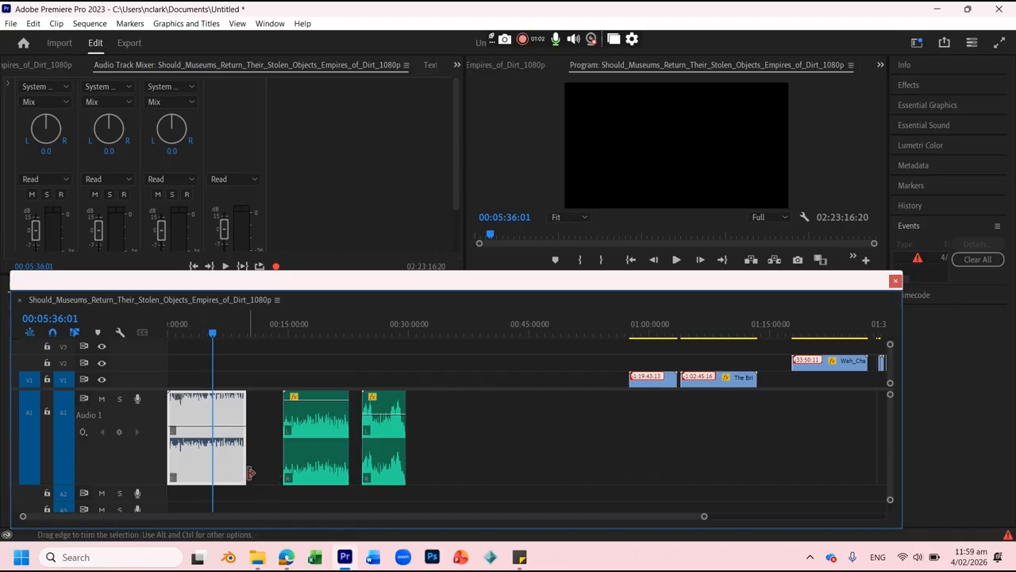
{"action": "left_click_drag", "start_coordinate": [706, 519], "coordinate": [473, 532]}
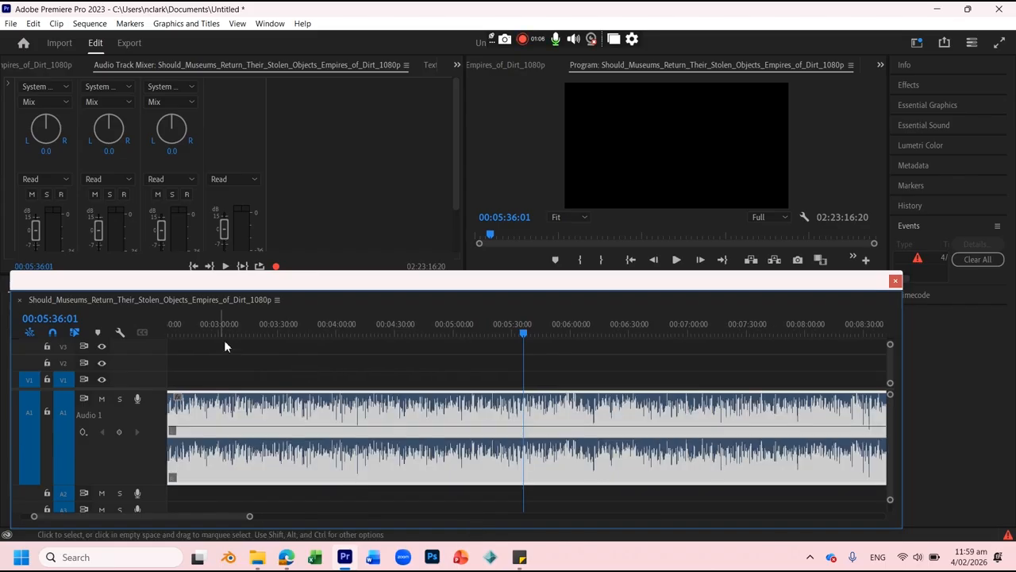
{"action": "left_click_drag", "start_coordinate": [262, 332], "coordinate": [23, 349]}
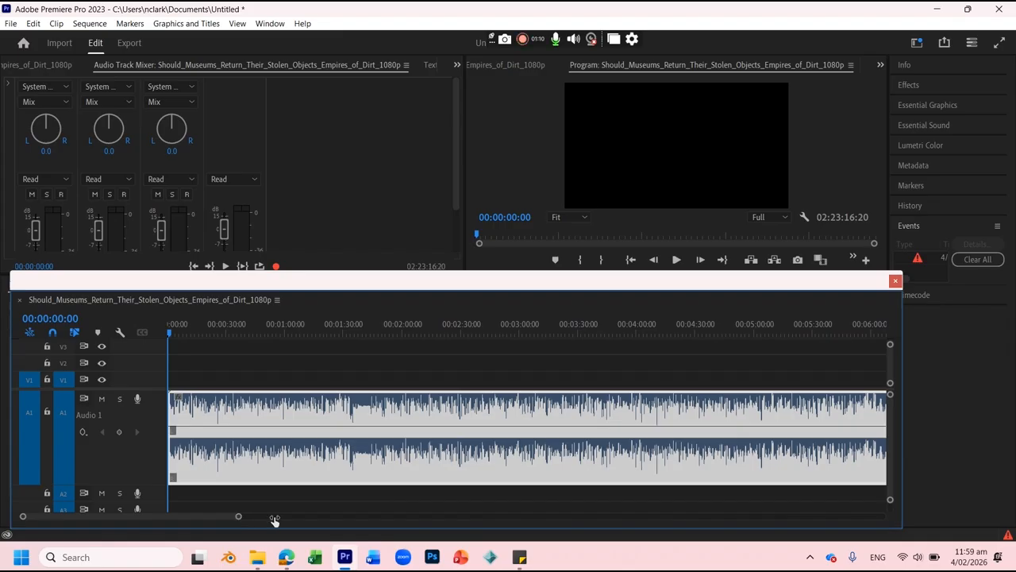
{"action": "left_click_drag", "start_coordinate": [274, 520], "coordinate": [333, 524]}
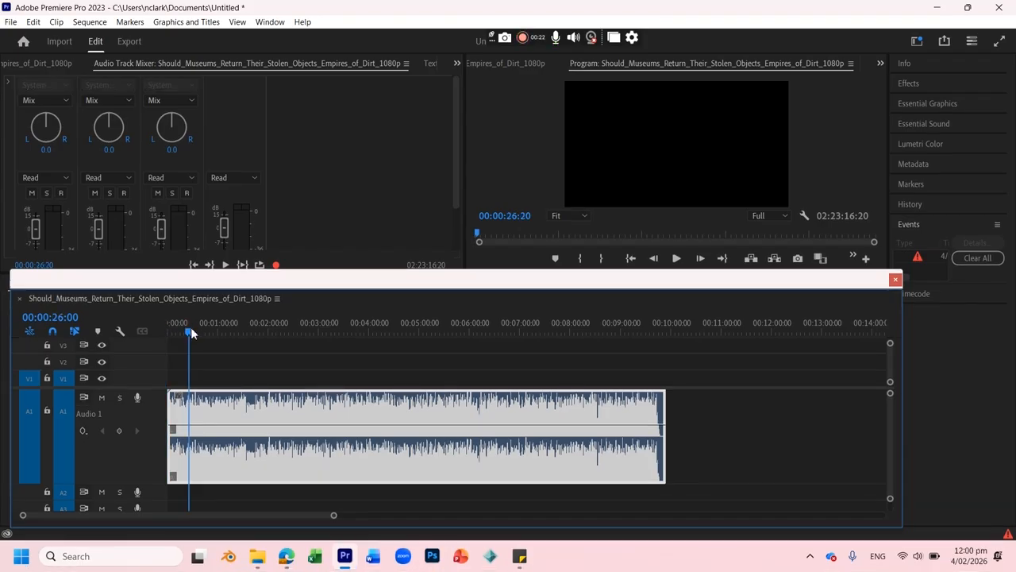
Listen to the opening of the How We Make Memories audio and trim its start to about 00:00:24:10
{"action": "key", "text": "space"}
{"action": "left_click_drag", "start_coordinate": [364, 518], "coordinate": [453, 517]}
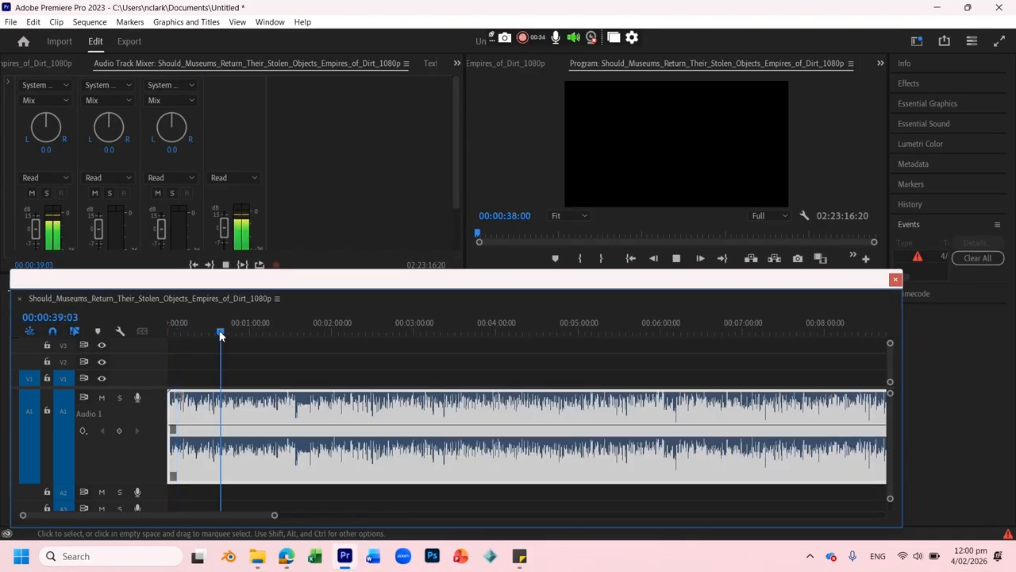
{"action": "left_click_drag", "start_coordinate": [219, 332], "coordinate": [200, 337]}
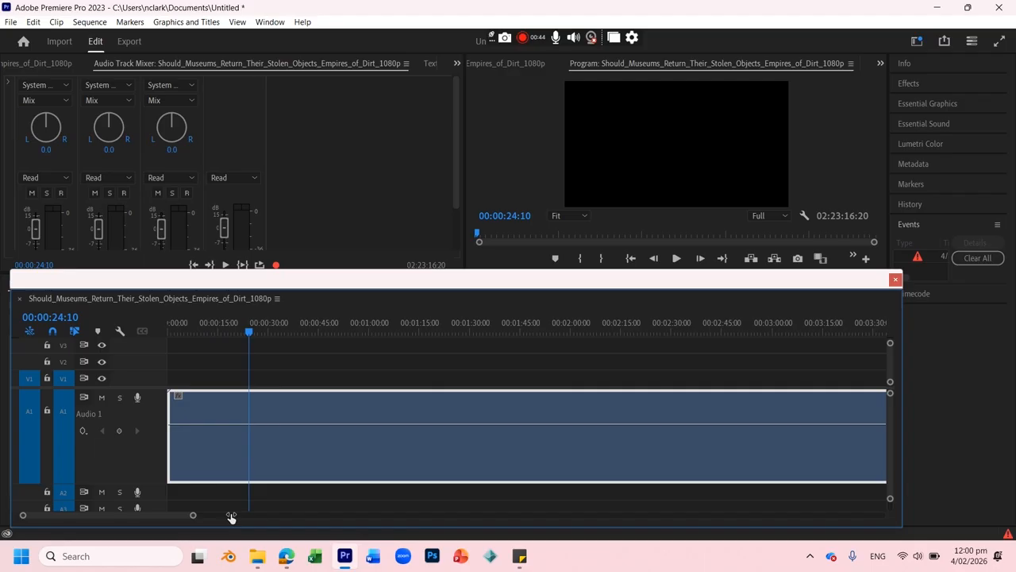
{"action": "left_click", "coordinate": [210, 323]}
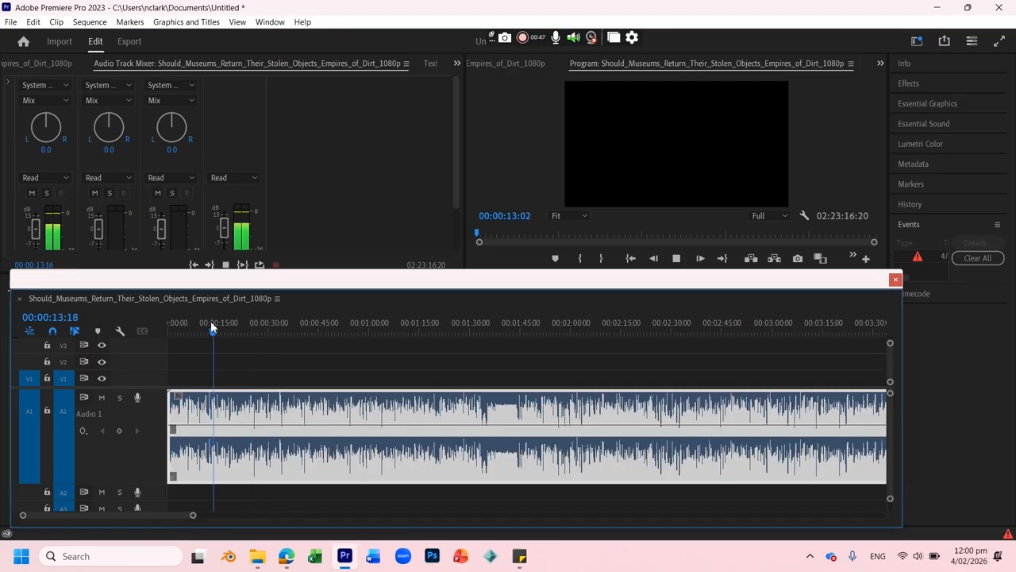
{"action": "key", "text": "space"}
{"action": "left_click_drag", "start_coordinate": [174, 455], "coordinate": [249, 455]}
Play the trimmed audio and remove its opening up to 00:00:45:16
{"action": "key", "text": "space"}
{"action": "scroll", "coordinate": [164, 516], "scroll_direction": "up", "scroll_amount": 3}
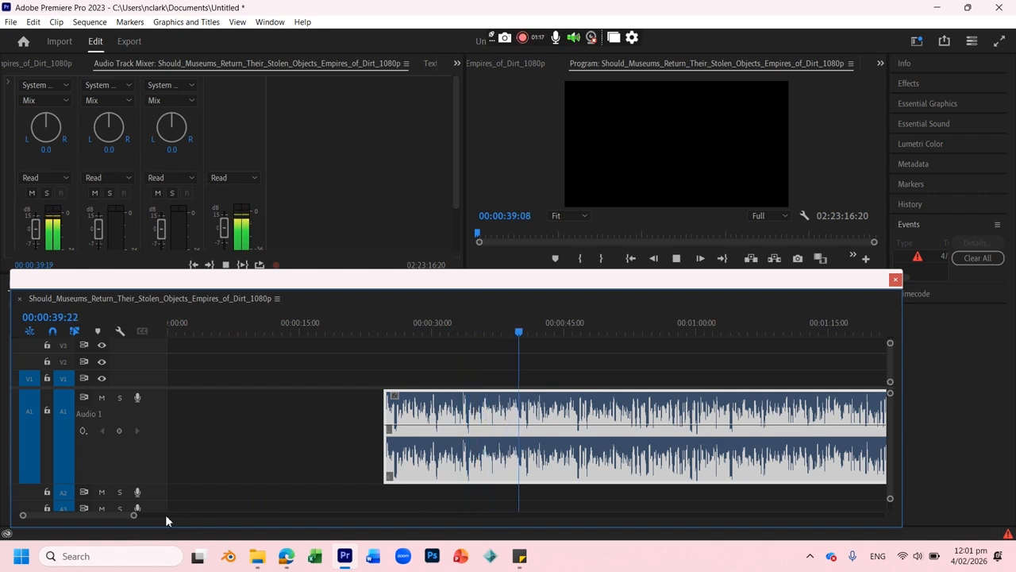
{"action": "left_click_drag", "start_coordinate": [133, 516], "coordinate": [176, 516]}
{"action": "key", "text": "space"}
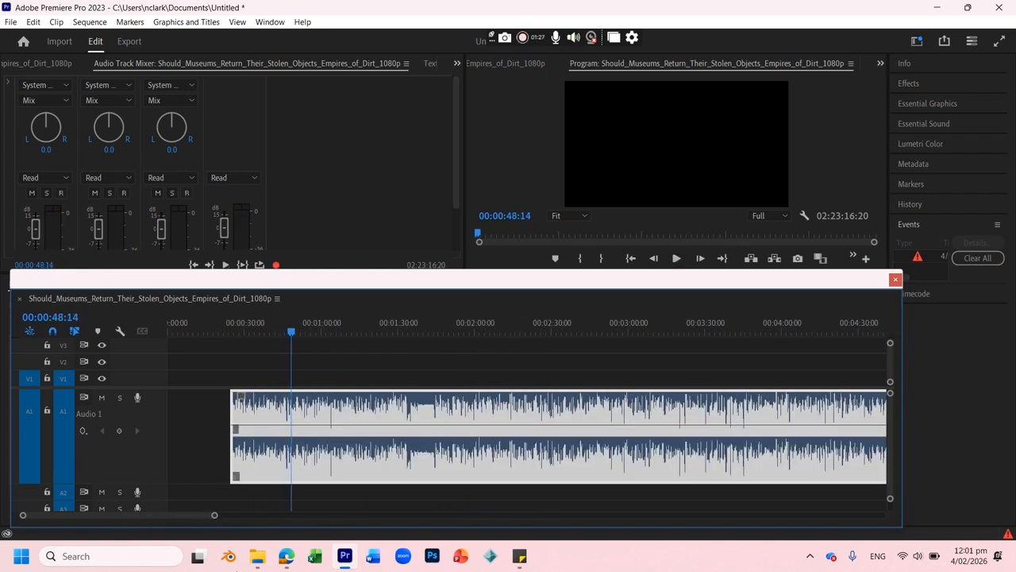
{"action": "left_click", "coordinate": [359, 327]}
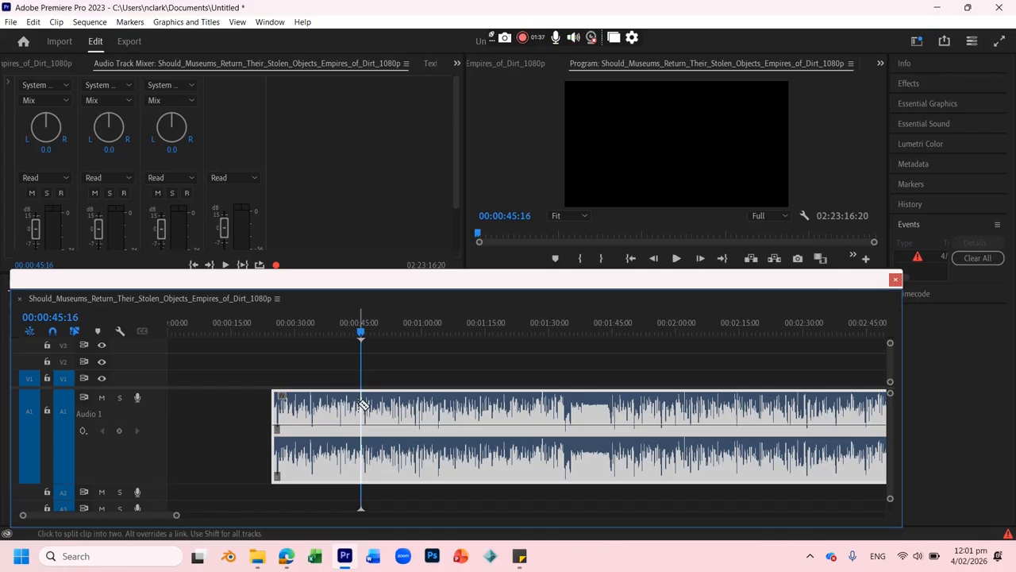
{"action": "left_click_drag", "start_coordinate": [273, 413], "coordinate": [361, 413]}
Play the How We Make Memories audio onwards and split it at about 00:00:58
{"action": "key", "text": "space"}
{"action": "left_click_drag", "start_coordinate": [176, 516], "coordinate": [100, 520]}
{"action": "left_click", "coordinate": [586, 417]}
{"action": "key", "text": "c"}
{"action": "left_click", "coordinate": [586, 417]}
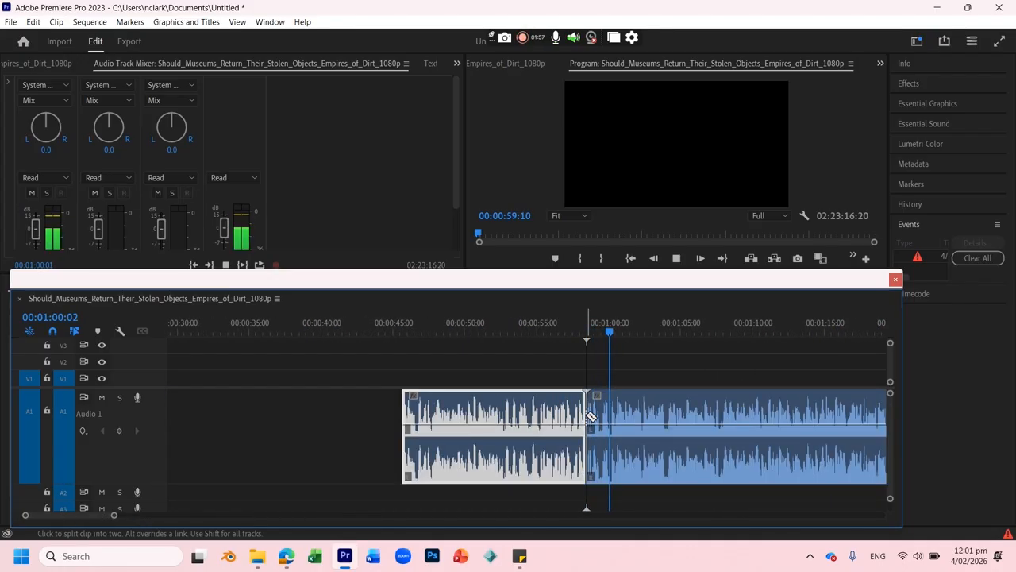
{"action": "left_click", "coordinate": [591, 417]}
{"action": "left_click", "coordinate": [686, 427]}
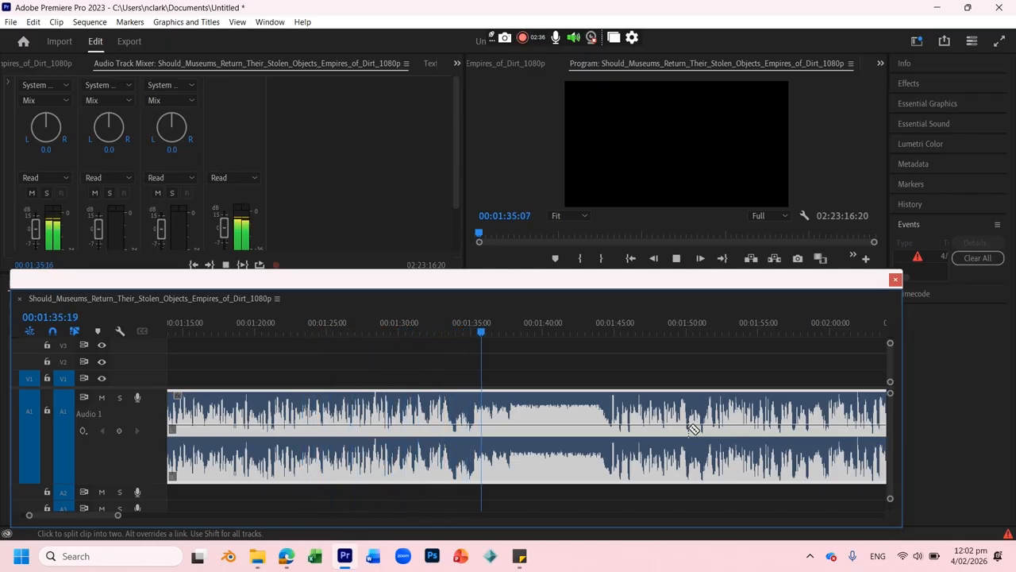
Delete the section of the How We Make Memories audio that ends at about 00:01:44
{"action": "left_click", "coordinate": [608, 324]}
{"action": "key", "text": "space"}
{"action": "left_click", "coordinate": [511, 428]}
{"action": "key", "text": "Delete"}
Play the remaining How We Make Memories audio and split it at about 00:01:52 and 00:01:59
{"action": "key", "text": "space"}
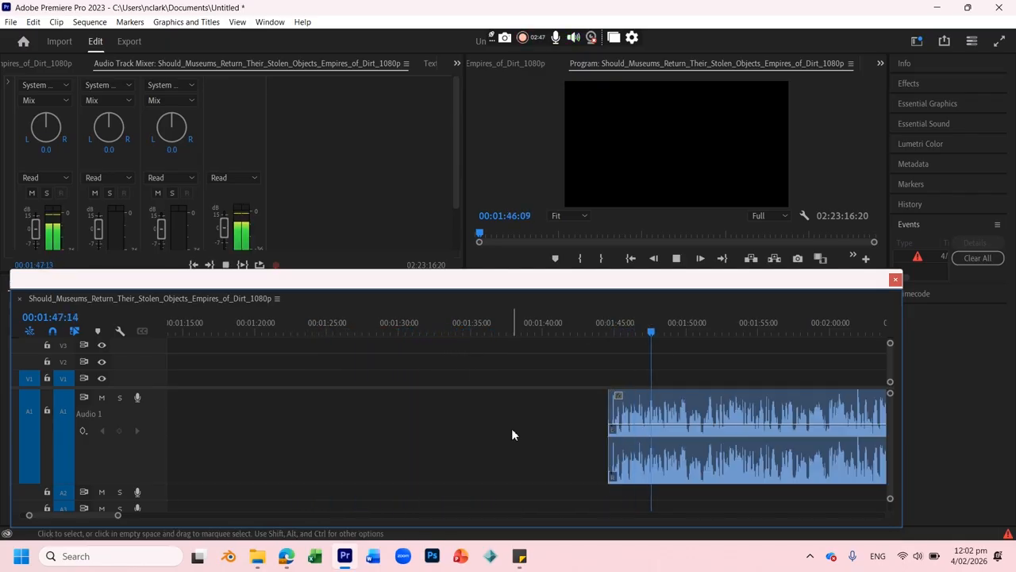
{"action": "key", "text": "c"}
{"action": "left_click", "coordinate": [716, 421]}
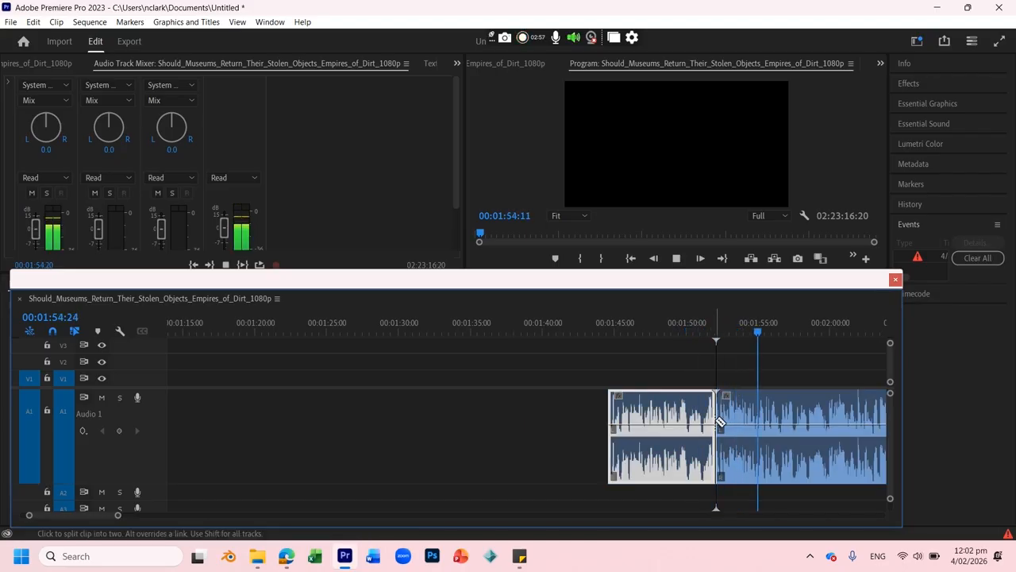
{"action": "scroll", "coordinate": [721, 422], "scroll_direction": "down", "scroll_amount": 5}
{"action": "key", "text": "space"}
{"action": "left_click_drag", "start_coordinate": [197, 332], "coordinate": [286, 336]}
{"action": "key", "text": "space"}
{"action": "left_click", "coordinate": [345, 425]}
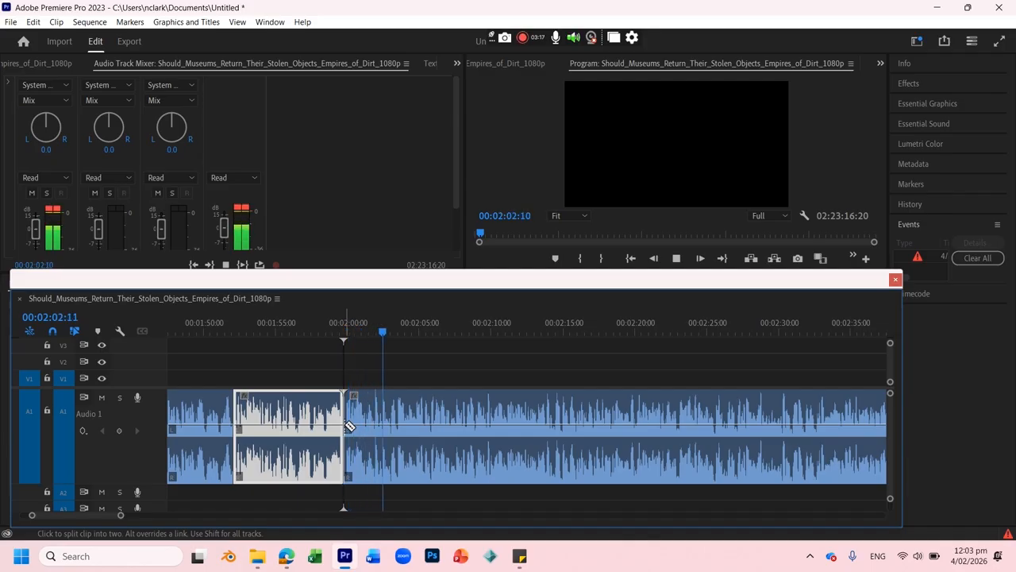
Split the audio at 00:02:08:03 and delete the section between about 00:02:00 and that cut
{"action": "left_click_drag", "start_coordinate": [483, 329], "coordinate": [471, 331]}
{"action": "left_click", "coordinate": [464, 421]}
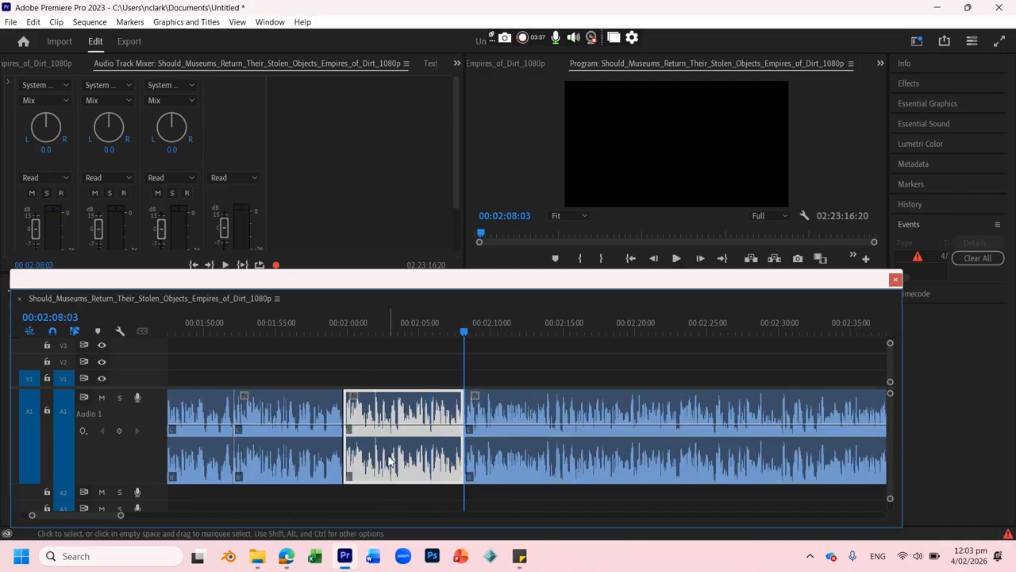
{"action": "key", "text": "Delete"}
{"action": "key", "text": "space"}
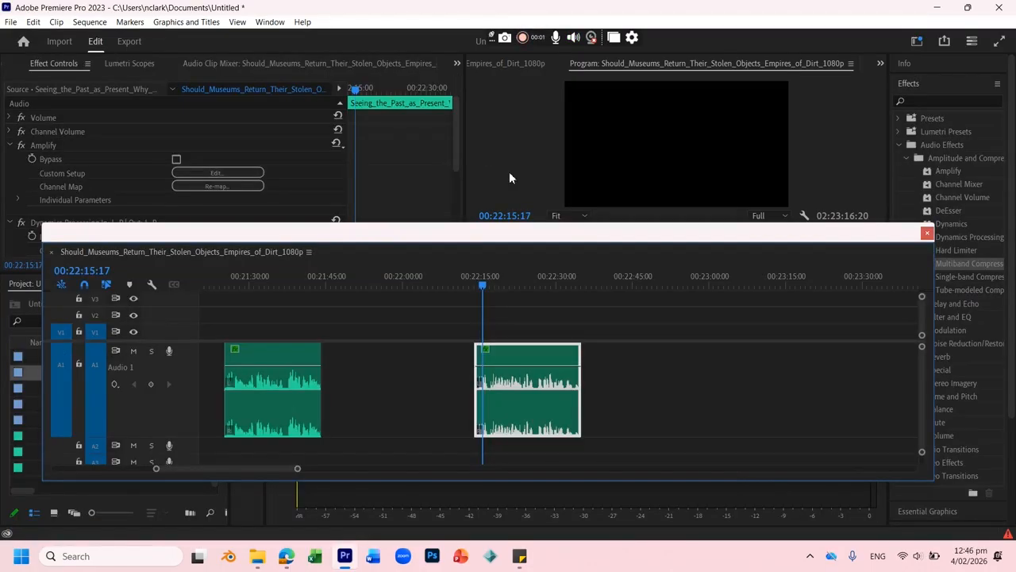
Move the playhead to 00:21:35:08 and try importing the newest Downloads media up to Fleischer Cartoon - Educated Fish
{"action": "left_click_drag", "start_coordinate": [507, 286], "coordinate": [278, 292]}
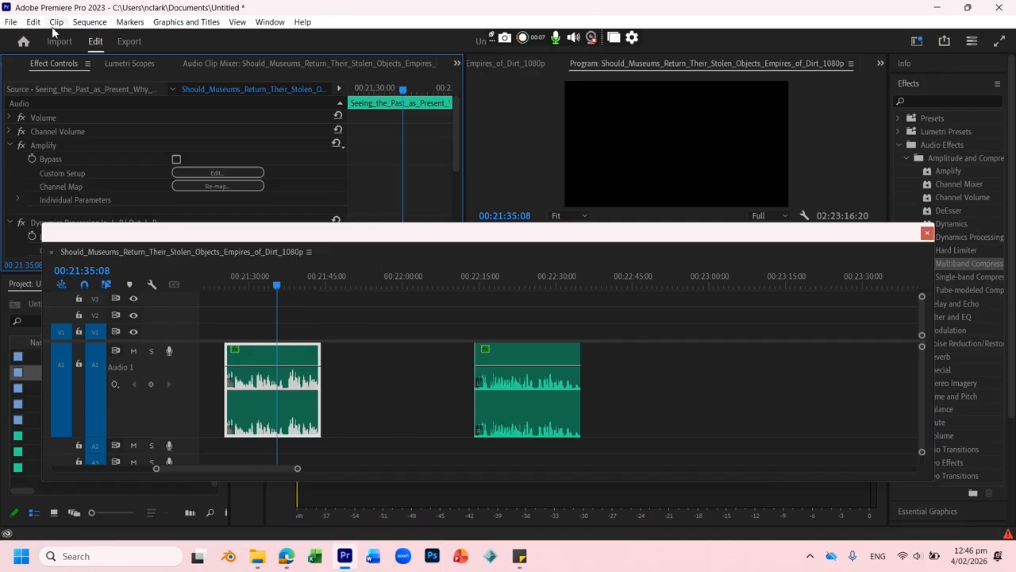
{"action": "left_click", "coordinate": [11, 22]}
{"action": "left_click", "coordinate": [75, 388]}
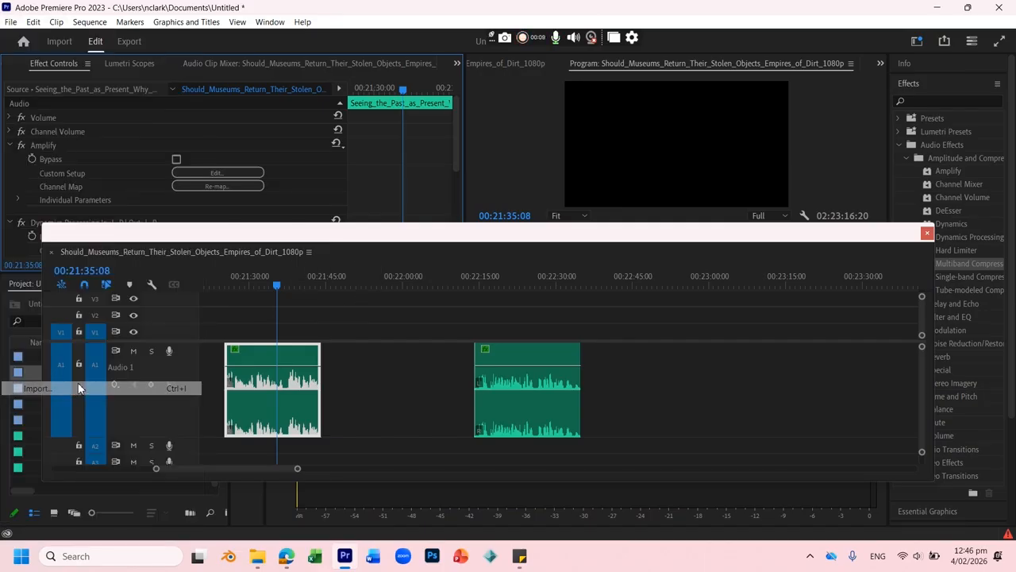
{"action": "left_click", "coordinate": [175, 188]}
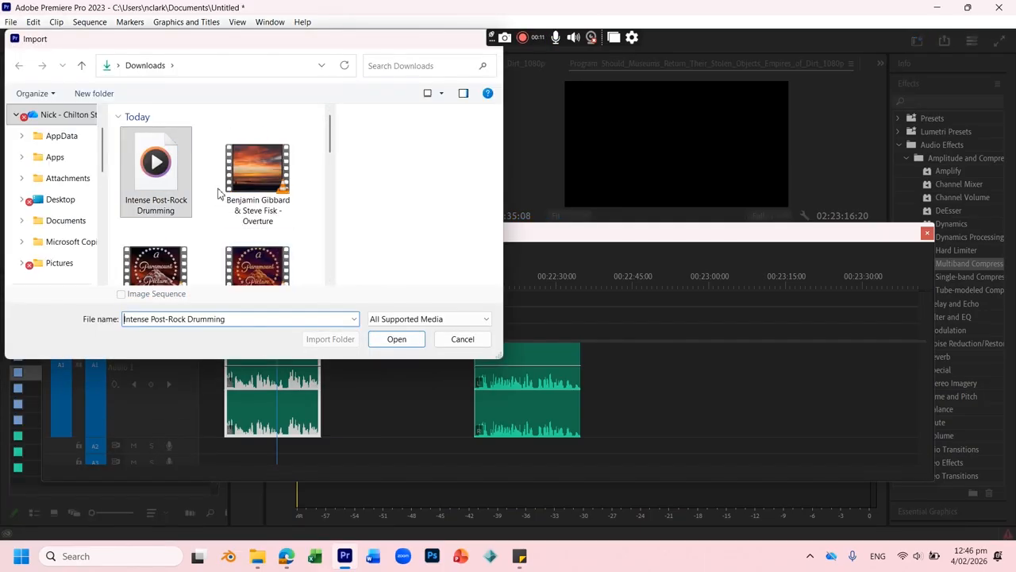
{"action": "scroll", "coordinate": [224, 204], "scroll_direction": "down", "scroll_amount": 5}
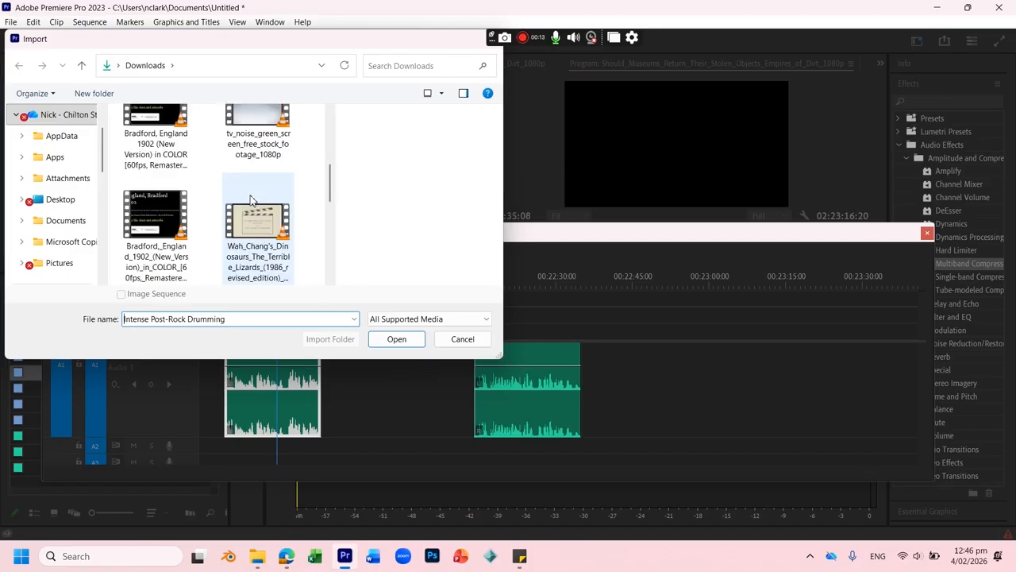
{"action": "scroll", "coordinate": [248, 200], "scroll_direction": "up", "scroll_amount": 1}
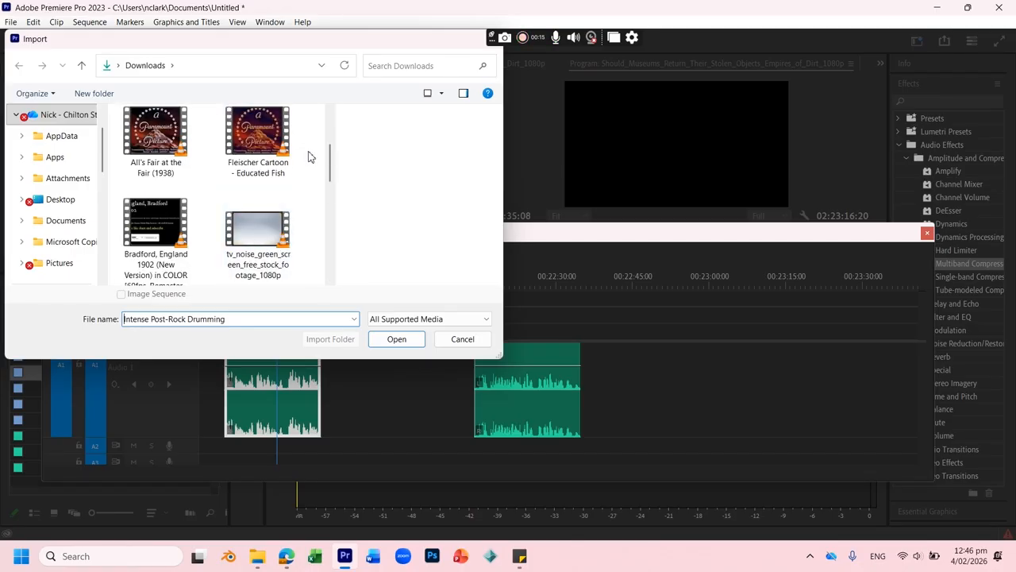
{"action": "left_click", "coordinate": [262, 151], "text": "shift"}
{"action": "left_click", "coordinate": [409, 342]}
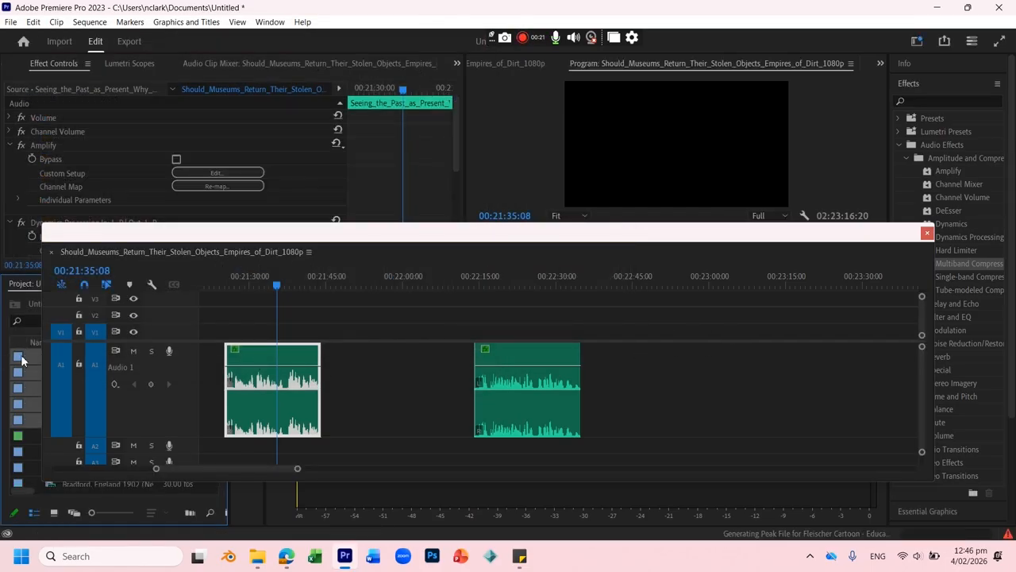
Uncover the project's media list and import Intense Post-Rock Drumming, Benjamin Gibbard & Steve Fisk - Overture, All's Fair at the Fair (1938) and Fleischer Cartoon - Educated Fish
{"action": "left_click_drag", "start_coordinate": [83, 235], "coordinate": [347, 223]}
{"action": "left_click", "coordinate": [11, 26]}
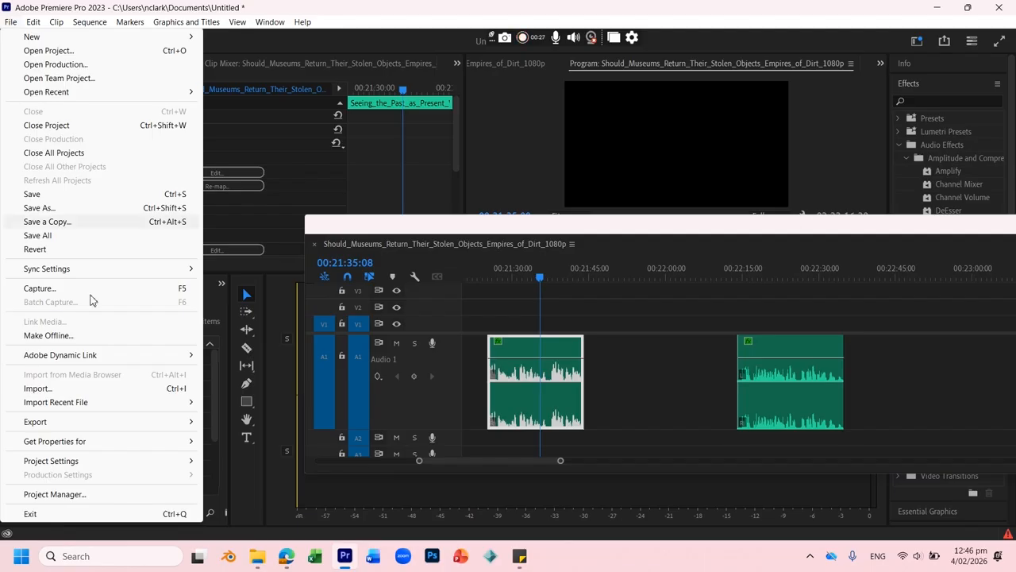
{"action": "left_click", "coordinate": [84, 389]}
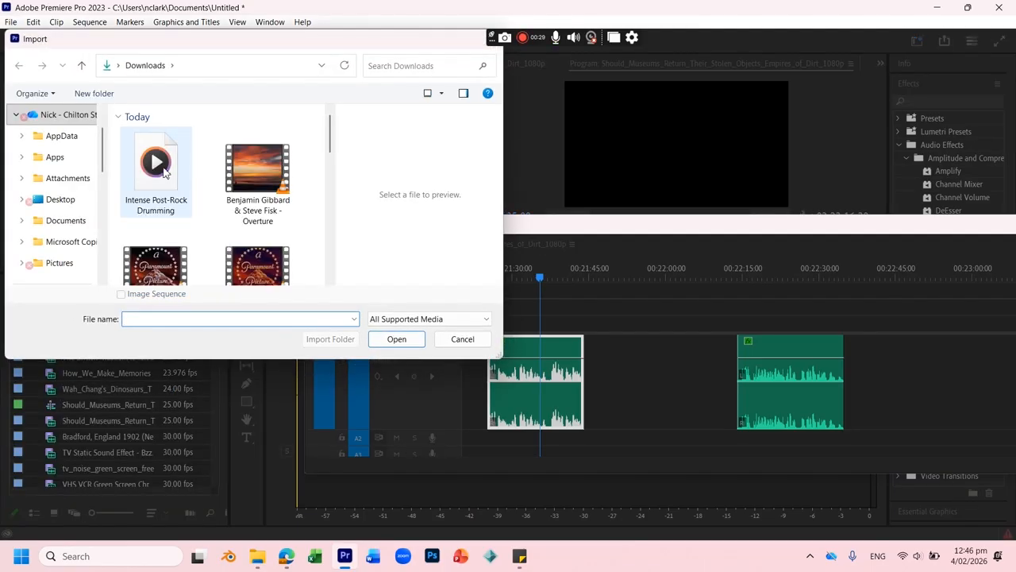
{"action": "left_click", "coordinate": [164, 173]}
{"action": "scroll", "coordinate": [238, 183], "scroll_direction": "down", "scroll_amount": 1}
{"action": "left_click", "coordinate": [260, 243], "text": "shift"}
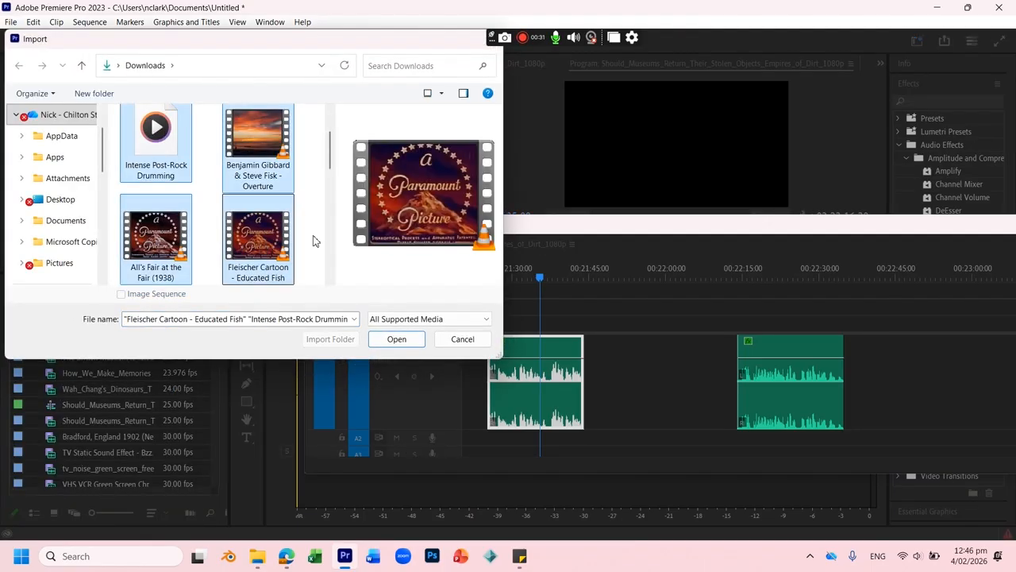
{"action": "left_click", "coordinate": [397, 339]}
Place the imported media in the sequence after the last green audio clip, at about 00:22:35, with the playhead at 00:22:36:05
{"action": "left_click_drag", "start_coordinate": [79, 409], "coordinate": [854, 378]}
{"action": "left_click", "coordinate": [850, 275]}
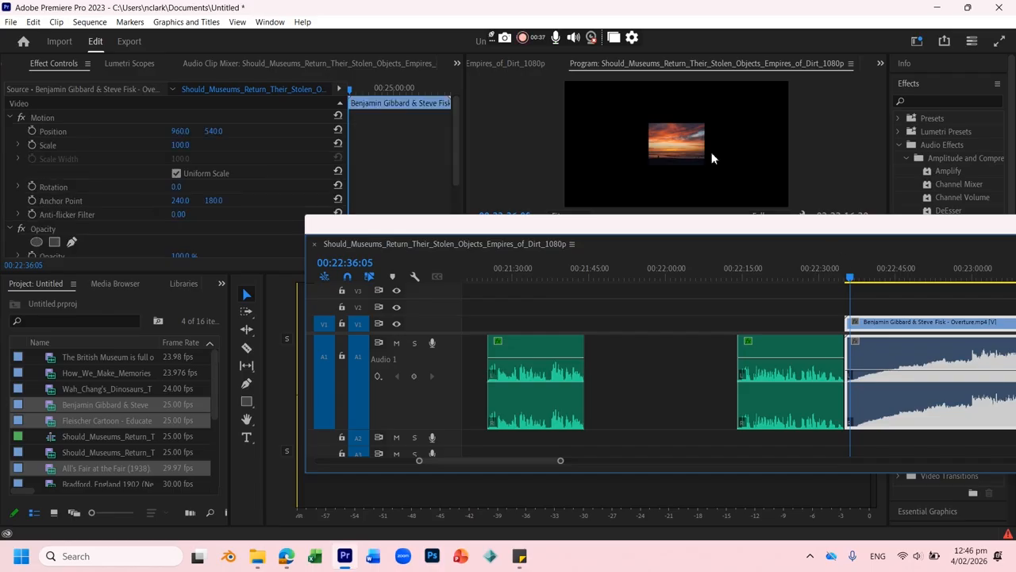
Lock audio track A1, delete the Overture clip's video from V1, and unlock A1
{"action": "left_click", "coordinate": [342, 358]}
{"action": "key", "text": "Delete"}
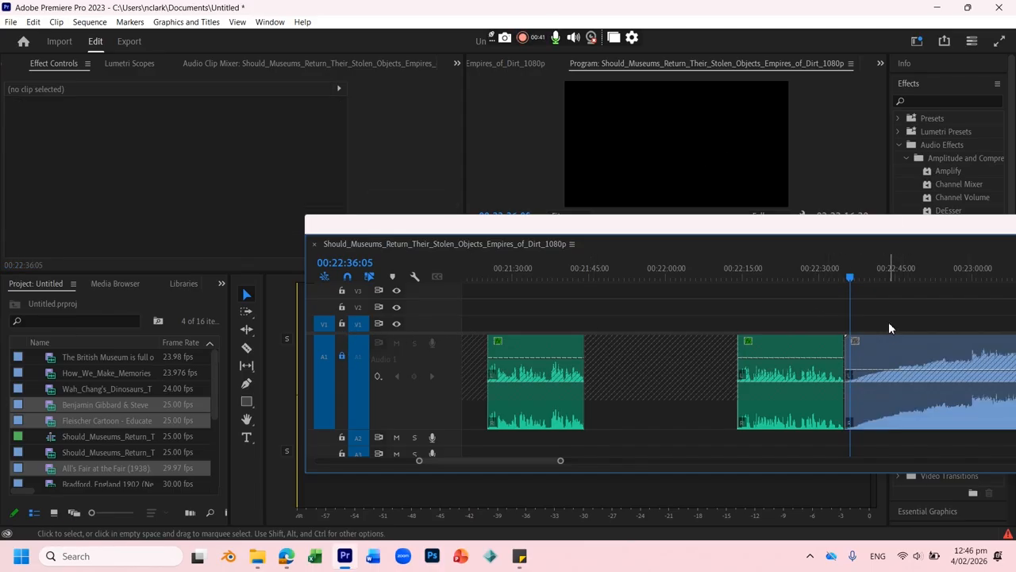
{"action": "left_click_drag", "start_coordinate": [581, 464], "coordinate": [664, 458]}
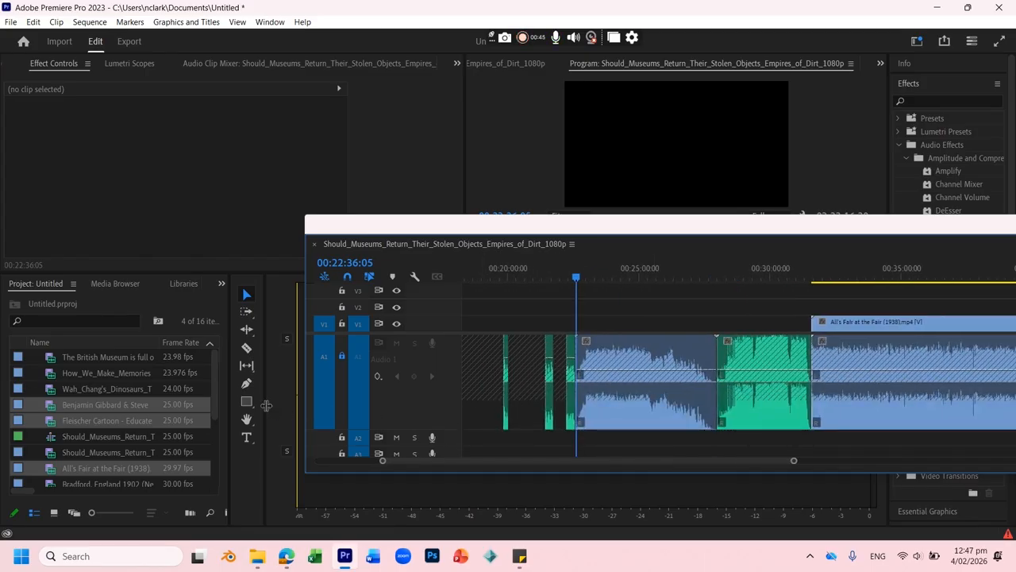
{"action": "left_click", "coordinate": [342, 357]}
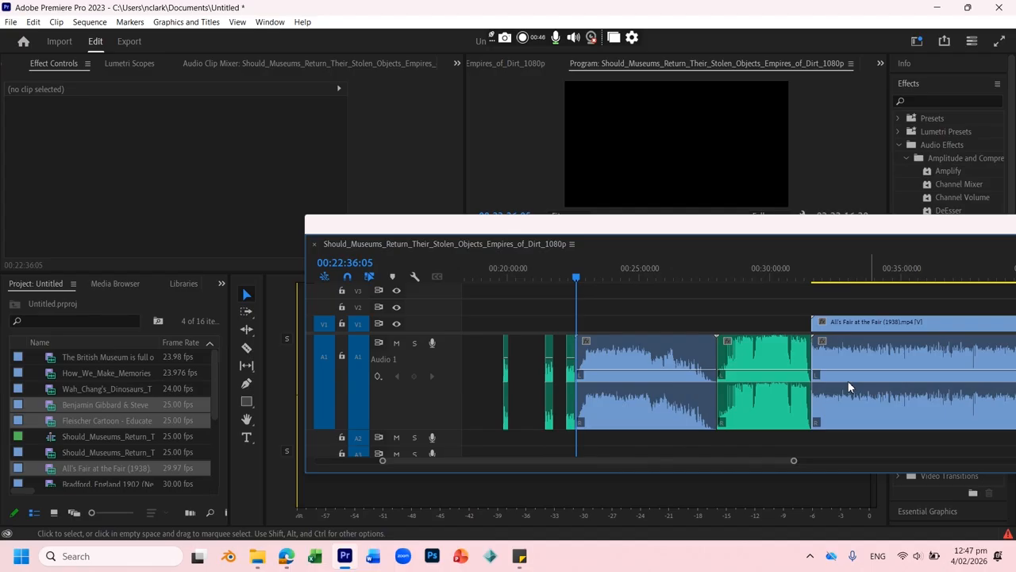
Enlarge the All's Fair at the Fair (1938) video in the program preview so it fills the frame
{"action": "left_click", "coordinate": [749, 272]}
{"action": "left_click", "coordinate": [831, 272]}
{"action": "left_click", "coordinate": [675, 138]}
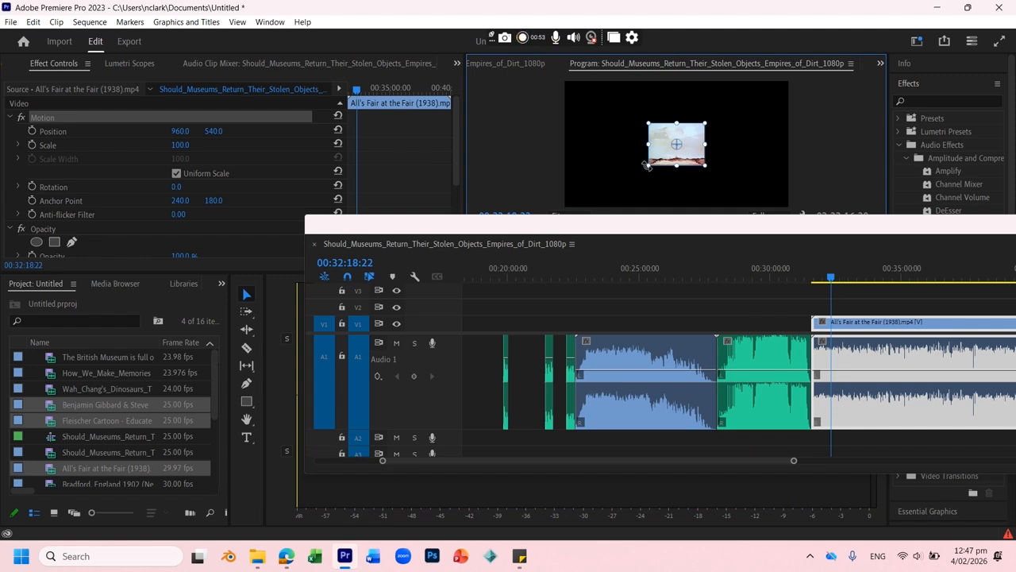
{"action": "left_click_drag", "start_coordinate": [646, 165], "coordinate": [479, 228]}
Scale the Fleischer Cartoon - Educated Fish video to 390.5 so it fills the frame
{"action": "mouse_move", "coordinate": [874, 277]}
{"action": "left_mouse_down"}
{"action": "mouse_move", "coordinate": [1014, 282]}
{"action": "mouse_move", "coordinate": [871, 277]}
{"action": "left_mouse_up"}
{"action": "left_click_drag", "start_coordinate": [379, 465], "coordinate": [236, 464]}
{"action": "mouse_move", "coordinate": [857, 284]}
{"action": "left_mouse_down"}
{"action": "mouse_move", "coordinate": [872, 264]}
{"action": "mouse_move", "coordinate": [864, 274]}
{"action": "mouse_move", "coordinate": [875, 274]}
{"action": "mouse_move", "coordinate": [857, 278]}
{"action": "left_mouse_up"}
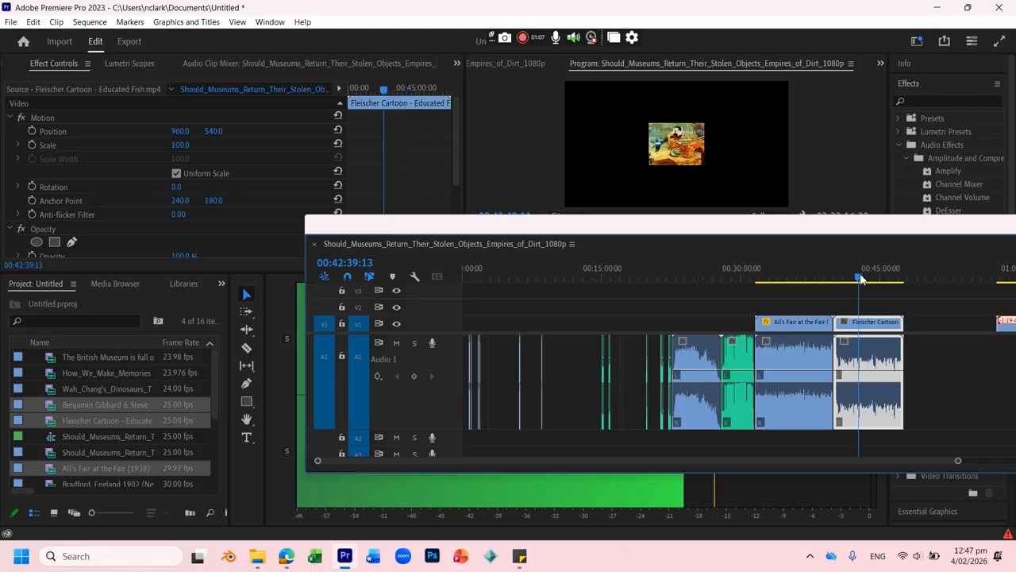
{"action": "left_click", "coordinate": [656, 165]}
{"action": "left_click_drag", "start_coordinate": [647, 166], "coordinate": [497, 230]}
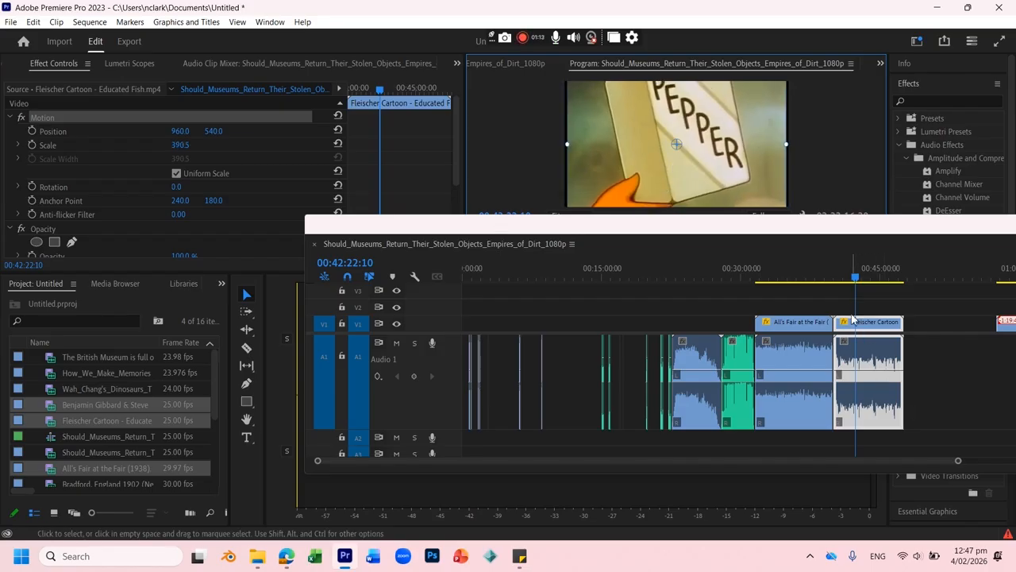
Lock video track V1, delete the audio of the All's Fair and Educated Fish clips from A1, and unlock V1
{"action": "left_click", "coordinate": [341, 324]}
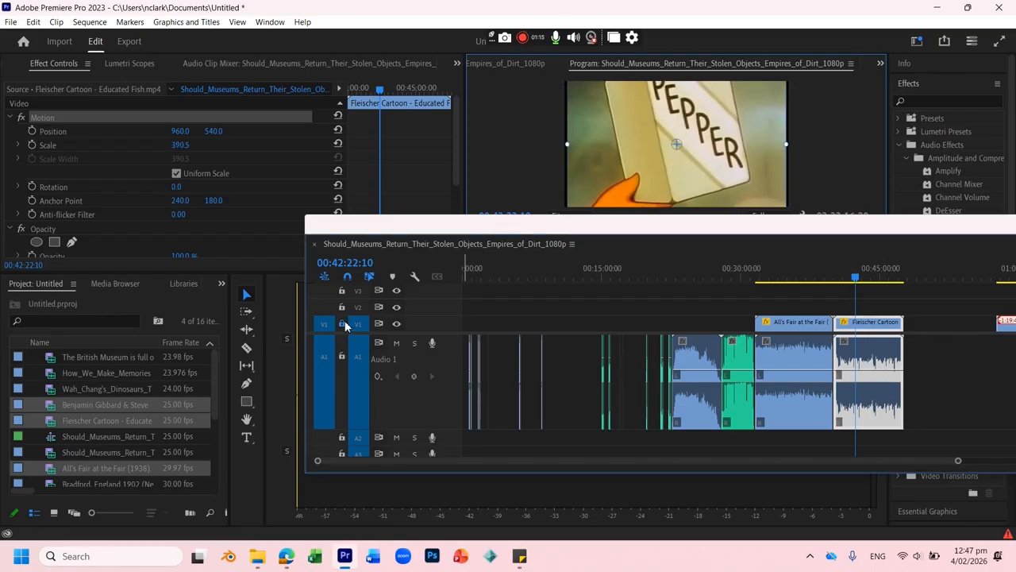
{"action": "left_click", "coordinate": [797, 365]}
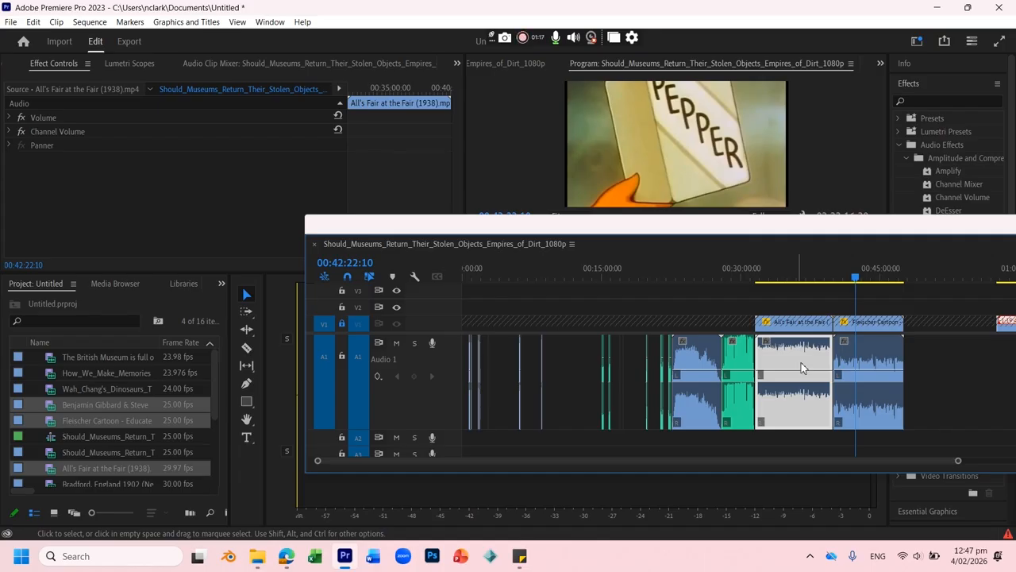
{"action": "key", "text": "Delete"}
{"action": "left_click", "coordinate": [864, 354]}
{"action": "key", "text": "Delete"}
{"action": "left_click", "coordinate": [342, 323]}
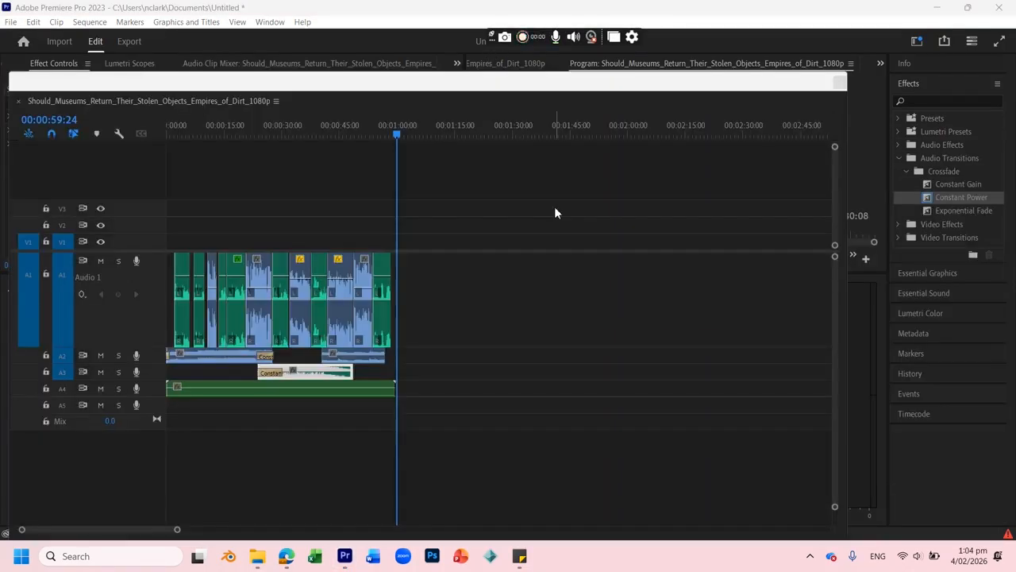
Zoom into the sequence start, make track A4 taller, and play A4 soloed from 00:00:01:01
{"action": "left_click_drag", "start_coordinate": [372, 130], "coordinate": [119, 140]}
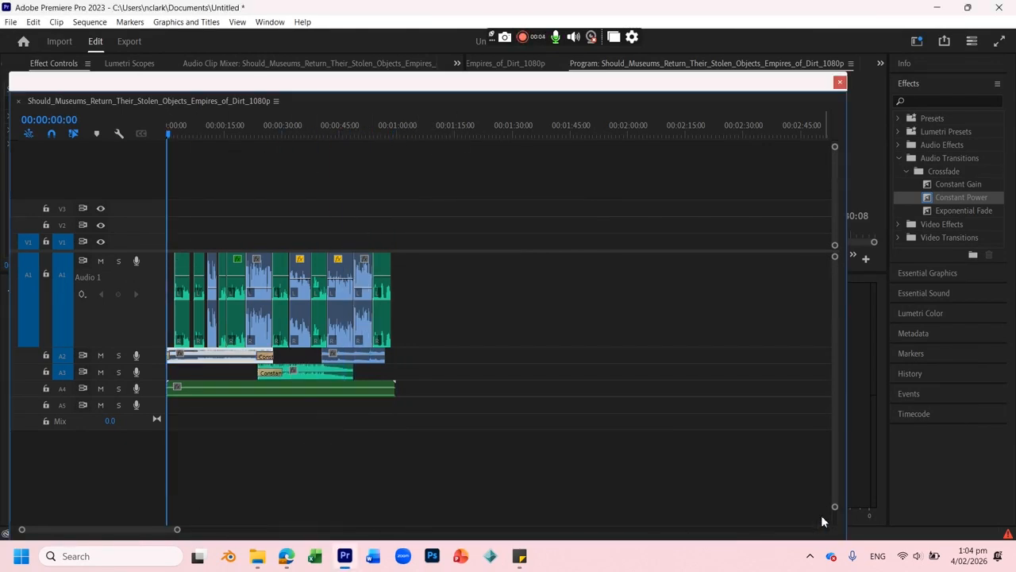
{"action": "left_click_drag", "start_coordinate": [178, 531], "coordinate": [79, 529]}
{"action": "left_click_drag", "start_coordinate": [58, 396], "coordinate": [77, 467]}
{"action": "left_click", "coordinate": [203, 133]}
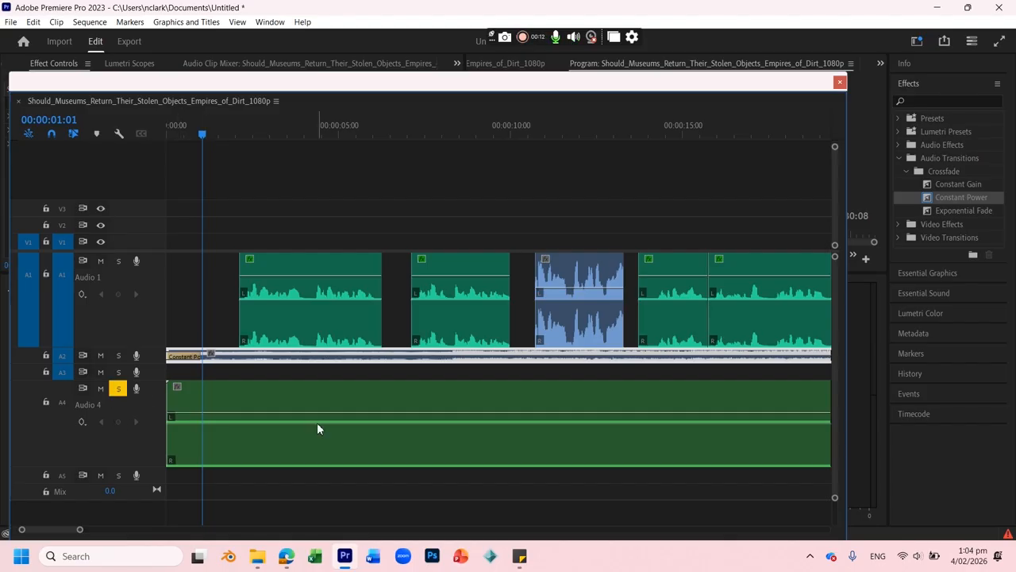
{"action": "key", "text": "space"}
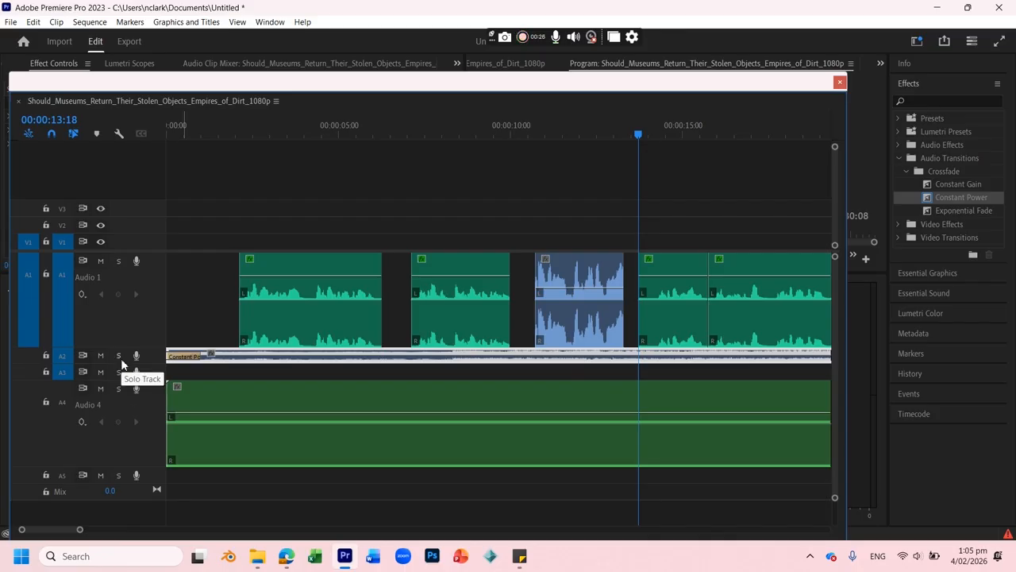
Listen to audio track A2 soloed from near the sequence start, and clear its solo
{"action": "left_click_drag", "start_coordinate": [213, 134], "coordinate": [189, 133]}
{"action": "key", "text": "space"}
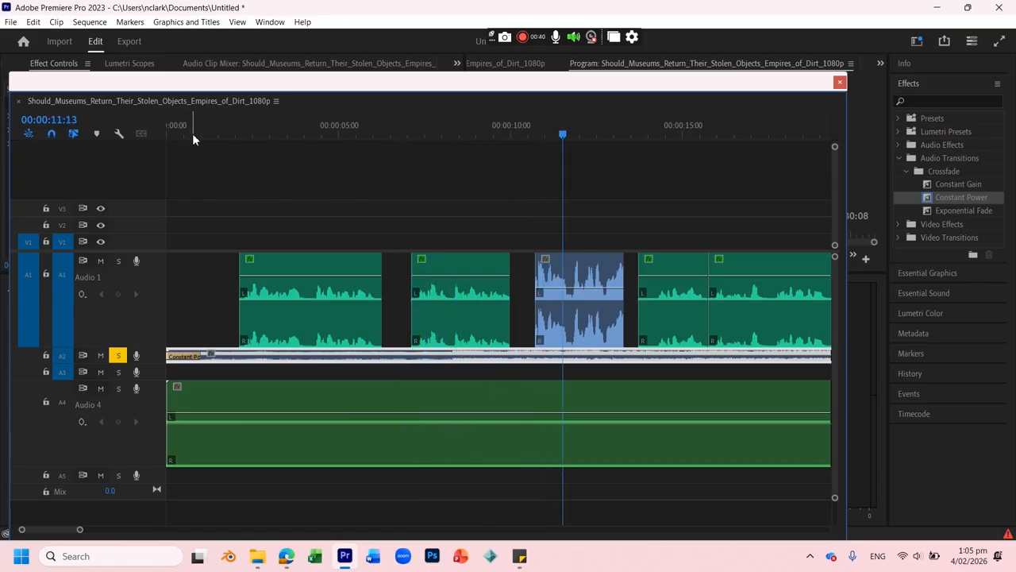
{"action": "left_click", "coordinate": [121, 357]}
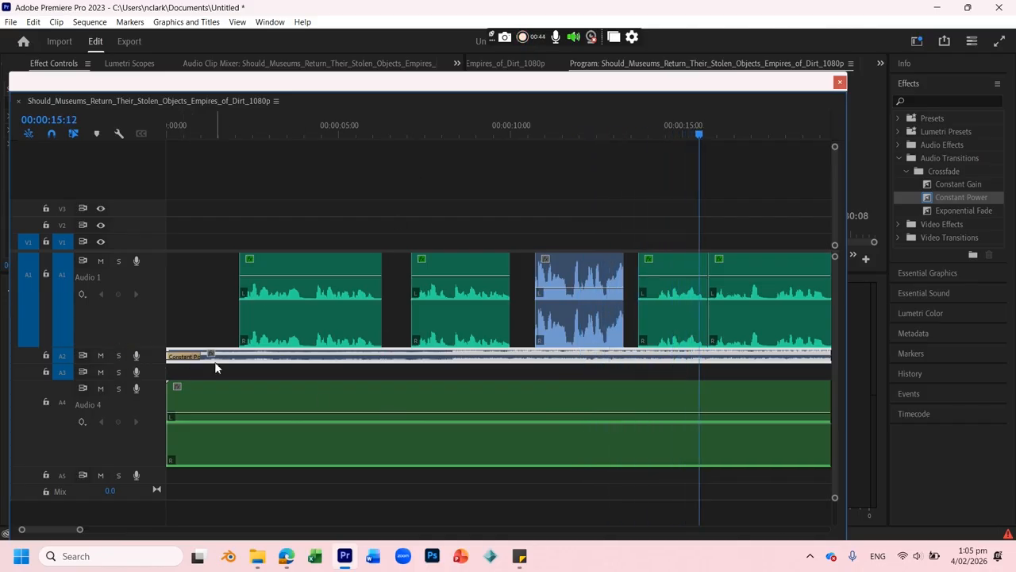
Solo audio track A1 and play its clips from 00:00:02:04
{"action": "left_click", "coordinate": [264, 127]}
{"action": "left_click_drag", "start_coordinate": [264, 127], "coordinate": [240, 127]}
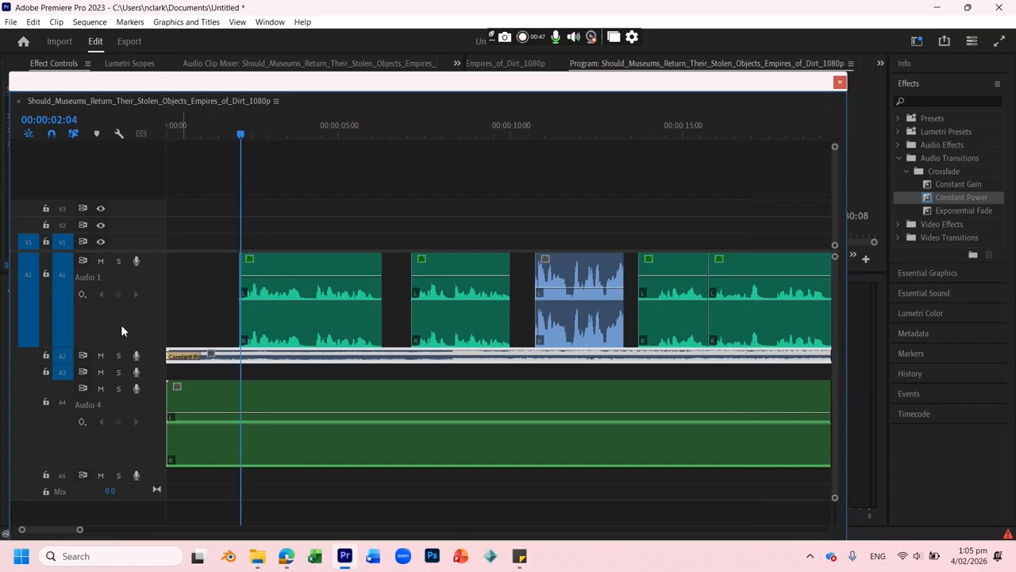
{"action": "left_click", "coordinate": [119, 262]}
{"action": "key", "text": "space"}
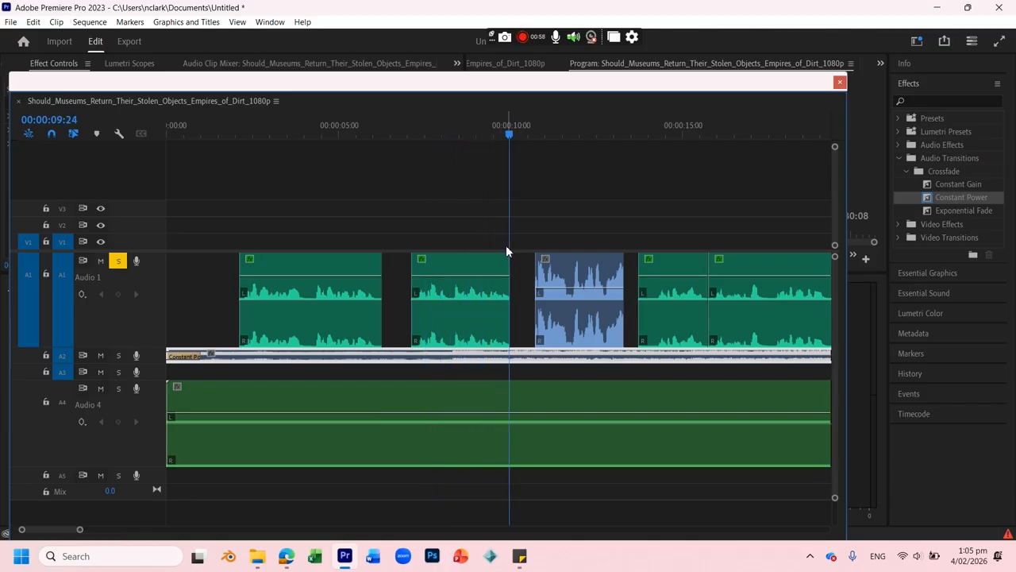
{"action": "key", "text": "space"}
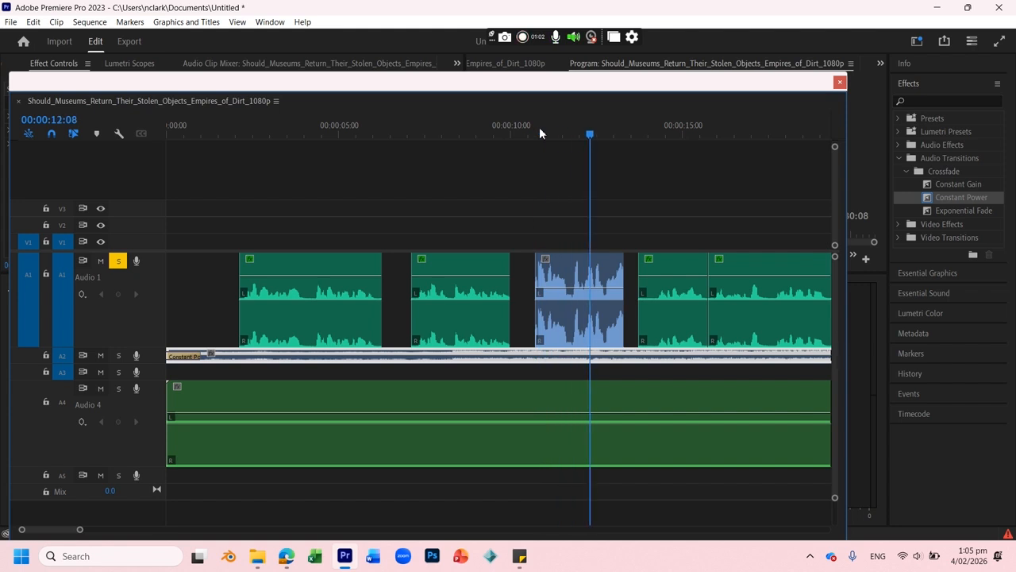
{"action": "key", "text": "space"}
Scrub through the remaining clips of soloed track A1 up to about 00:00:44:00
{"action": "left_click_drag", "start_coordinate": [623, 303], "coordinate": [623, 304]}
{"action": "left_click_drag", "start_coordinate": [623, 121], "coordinate": [600, 159]}
{"action": "key", "text": "Right"}
{"action": "key", "text": "Right"}
{"action": "key", "text": "Right"}
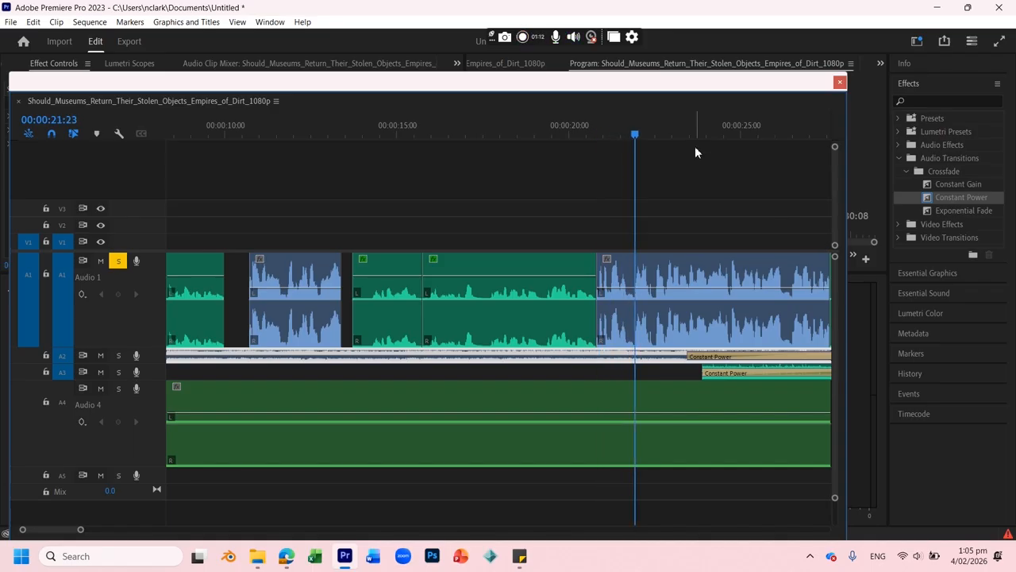
{"action": "left_click_drag", "start_coordinate": [695, 143], "coordinate": [883, 131]}
{"action": "left_click_drag", "start_coordinate": [740, 145], "coordinate": [682, 137]}
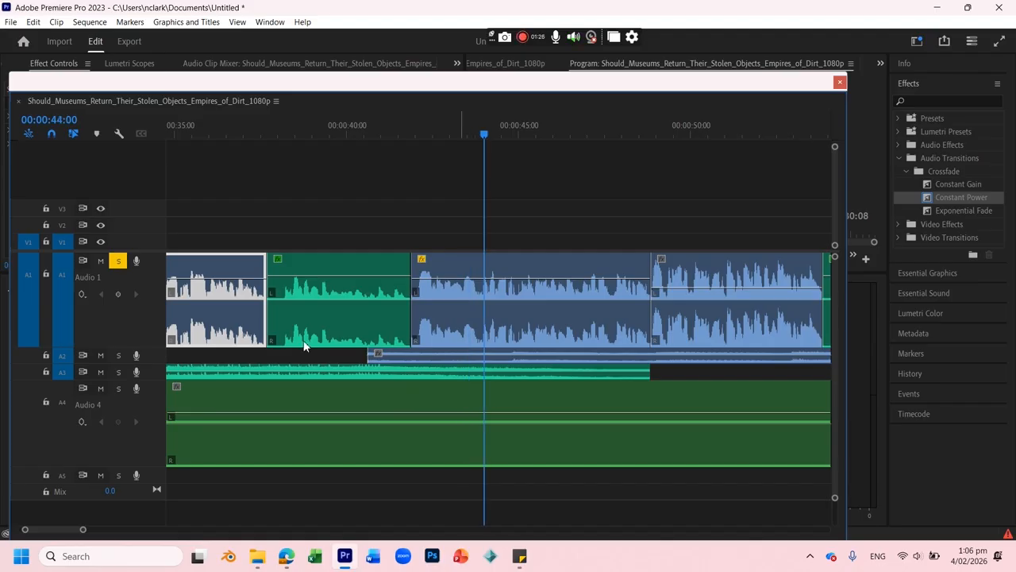
Play tracks A1 and A2 from about 00:00:40, ending with A2 alone, and clear both solos
{"action": "left_click", "coordinate": [543, 270]}
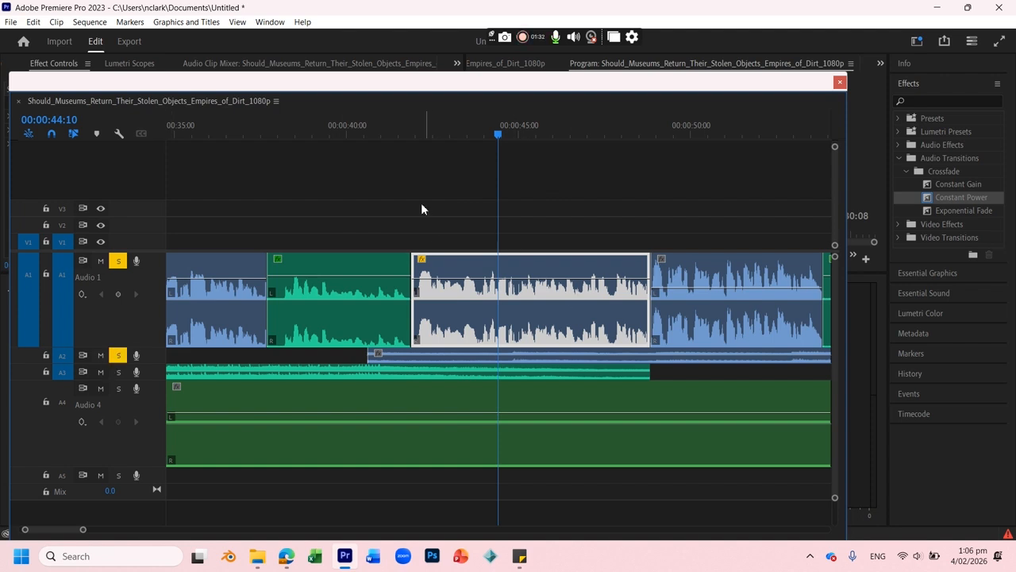
{"action": "left_click_drag", "start_coordinate": [375, 119], "coordinate": [366, 129]}
{"action": "key", "text": "space"}
{"action": "left_click", "coordinate": [118, 262]}
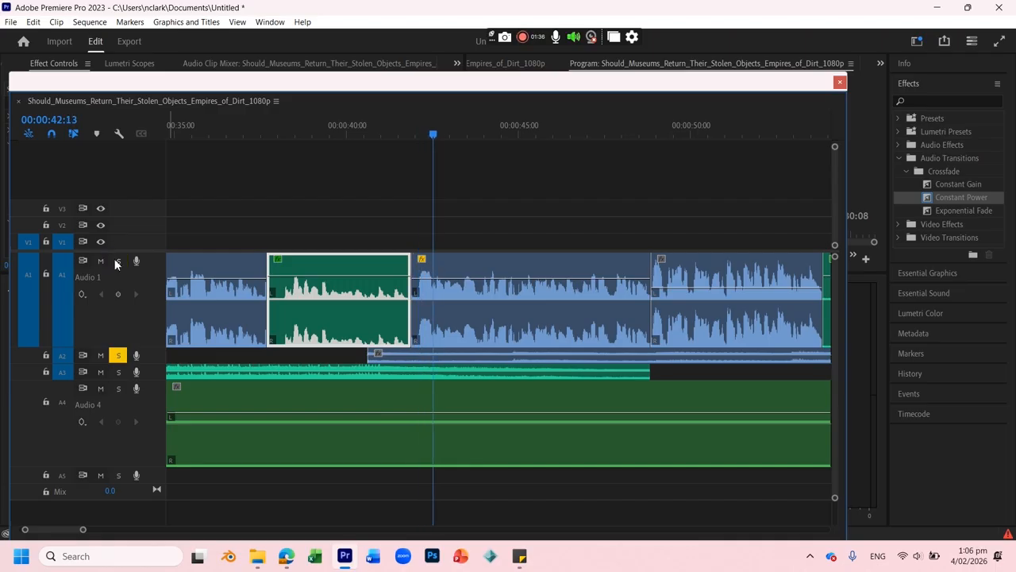
{"action": "left_click", "coordinate": [119, 357]}
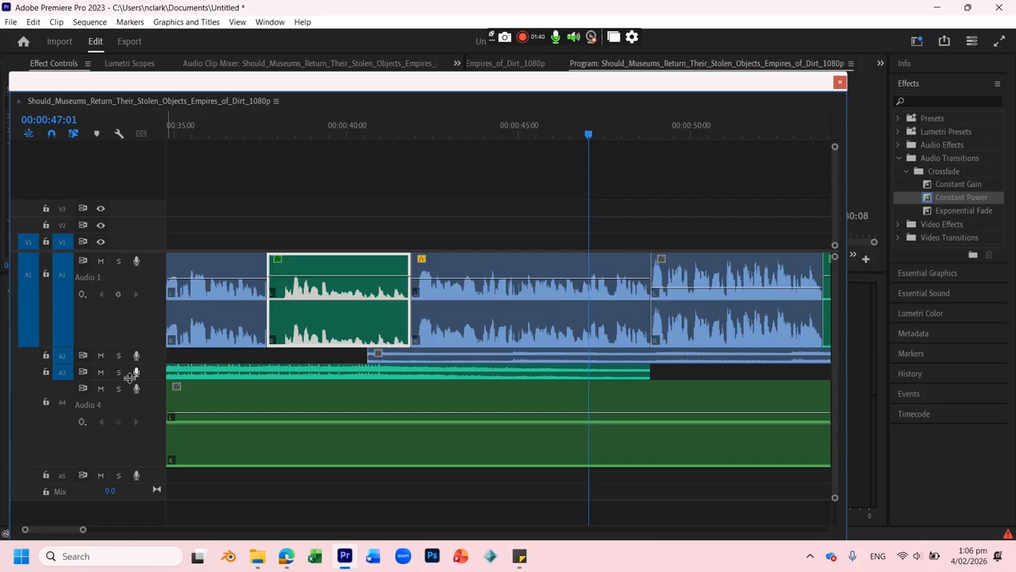
Play audio track A3 soloed from about 00:00:38, and view the full length of the sequence
{"action": "left_click", "coordinate": [267, 129]}
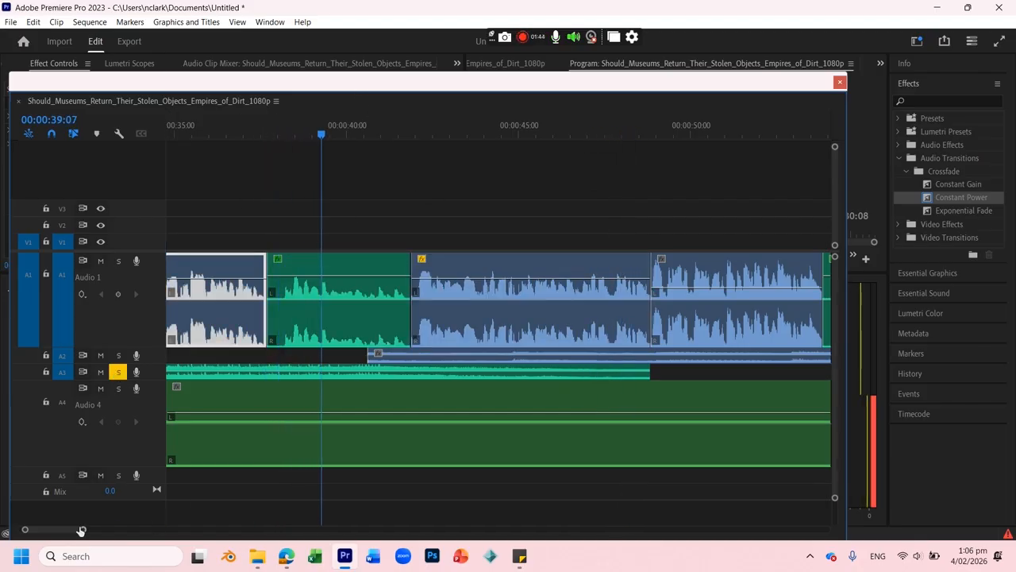
{"action": "left_click_drag", "start_coordinate": [82, 529], "coordinate": [135, 531]}
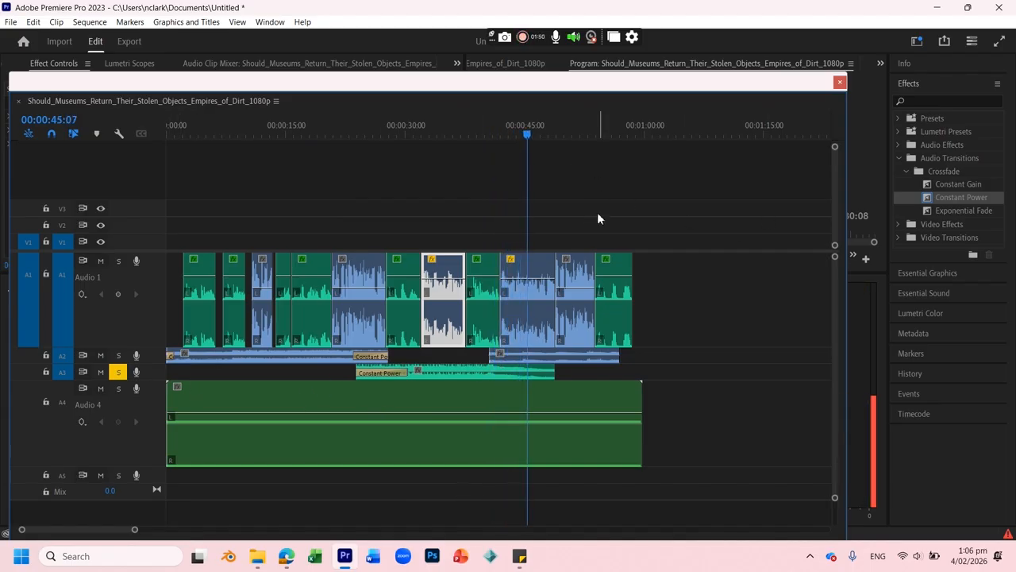
{"action": "left_click", "coordinate": [525, 290]}
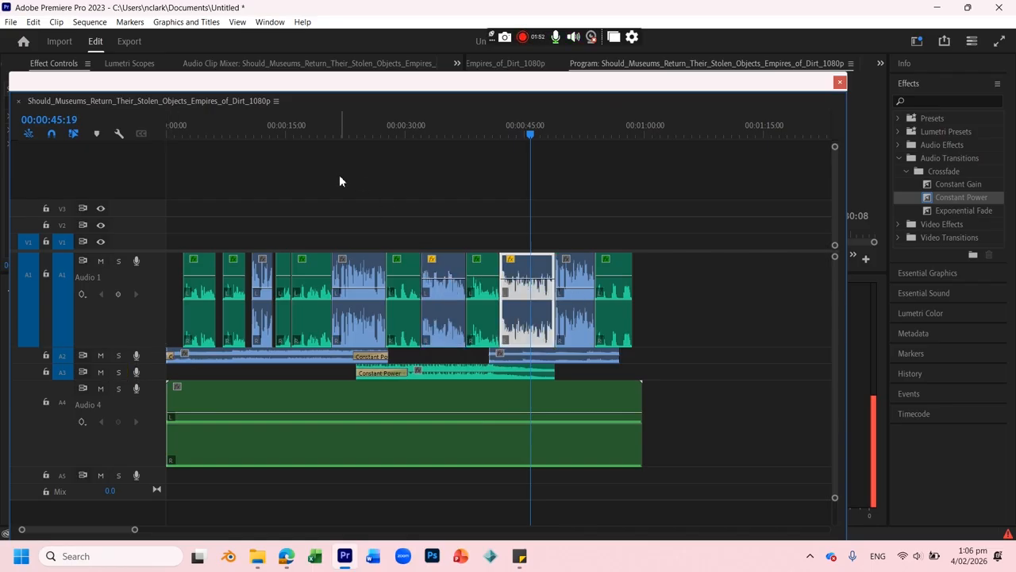
Move the last Audio 1 clip so it ends at 00:00:59:14, and return the playhead to the sequence start
{"action": "left_click_drag", "start_coordinate": [411, 125], "coordinate": [642, 140]}
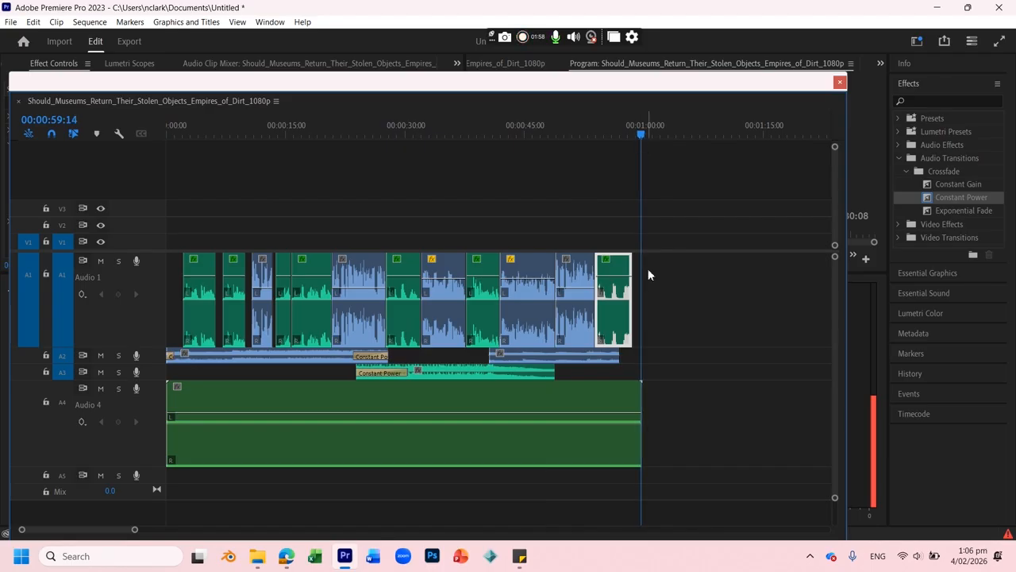
{"action": "left_click_drag", "start_coordinate": [632, 294], "coordinate": [611, 295]}
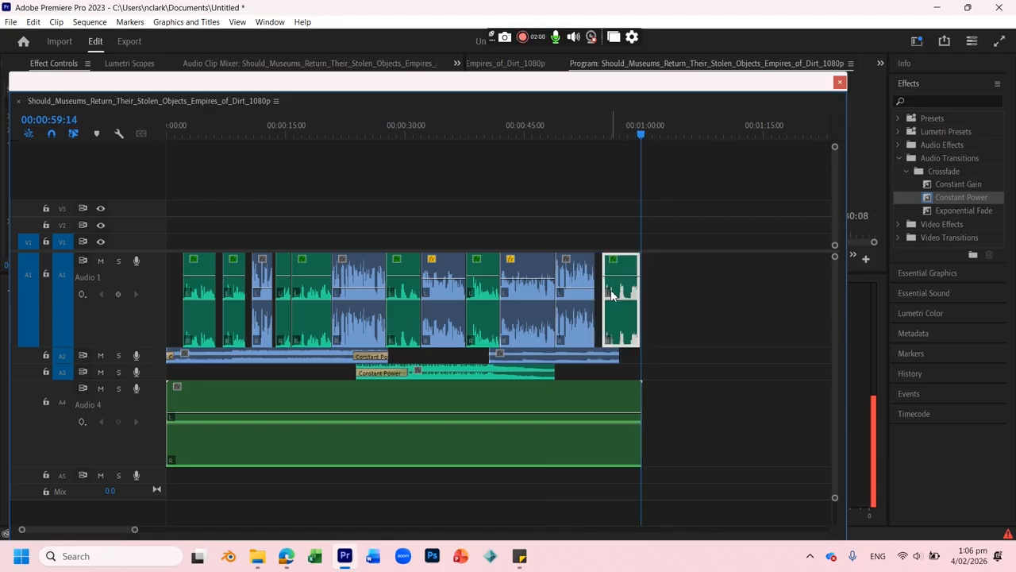
{"action": "left_click_drag", "start_coordinate": [481, 140], "coordinate": [131, 177]}
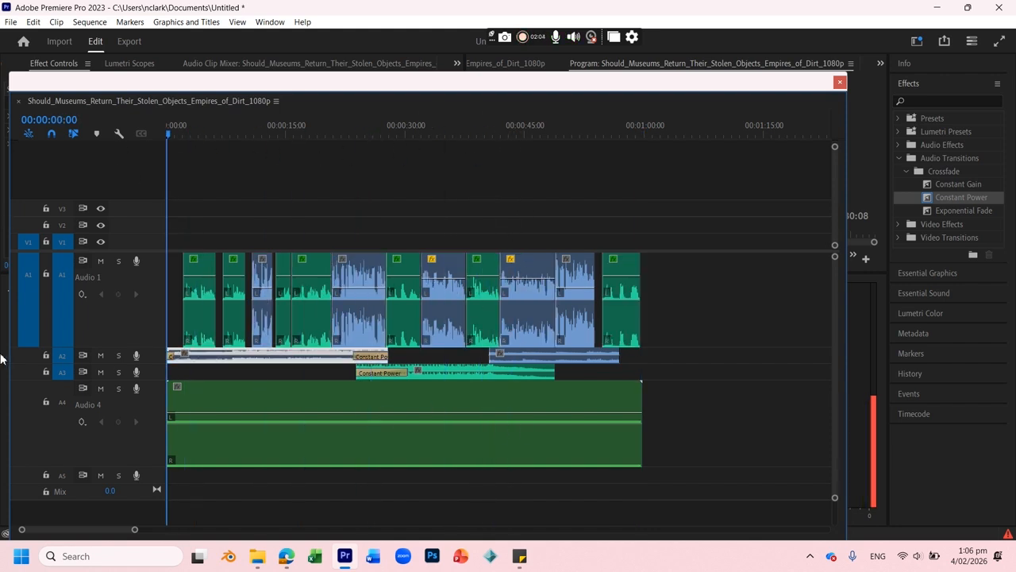
Enlarge the Audio 2 and Audio 3 tracks, clear the audio meter's clipping indicator and reposition the floating timeline window
{"action": "left_click_drag", "start_coordinate": [64, 394], "coordinate": [62, 394]}
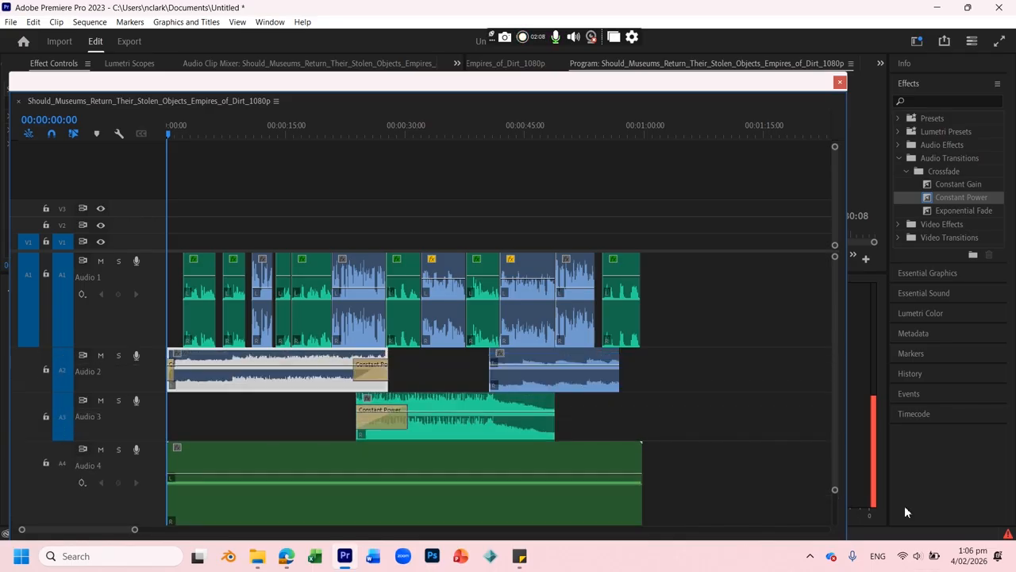
{"action": "left_click", "coordinate": [872, 480]}
{"action": "left_click_drag", "start_coordinate": [716, 82], "coordinate": [770, 60]}
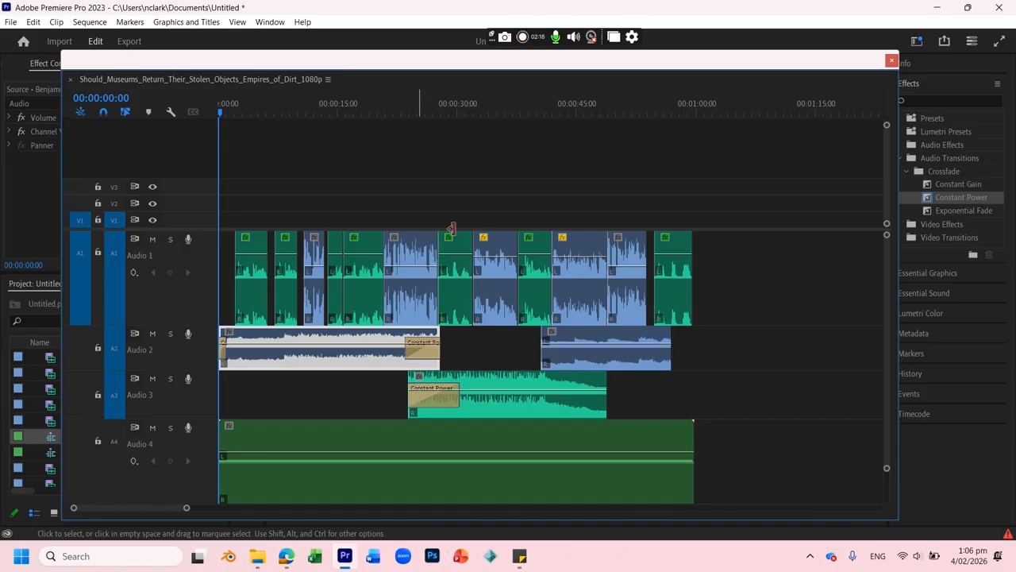
{"action": "left_click_drag", "start_coordinate": [113, 369], "coordinate": [113, 386]}
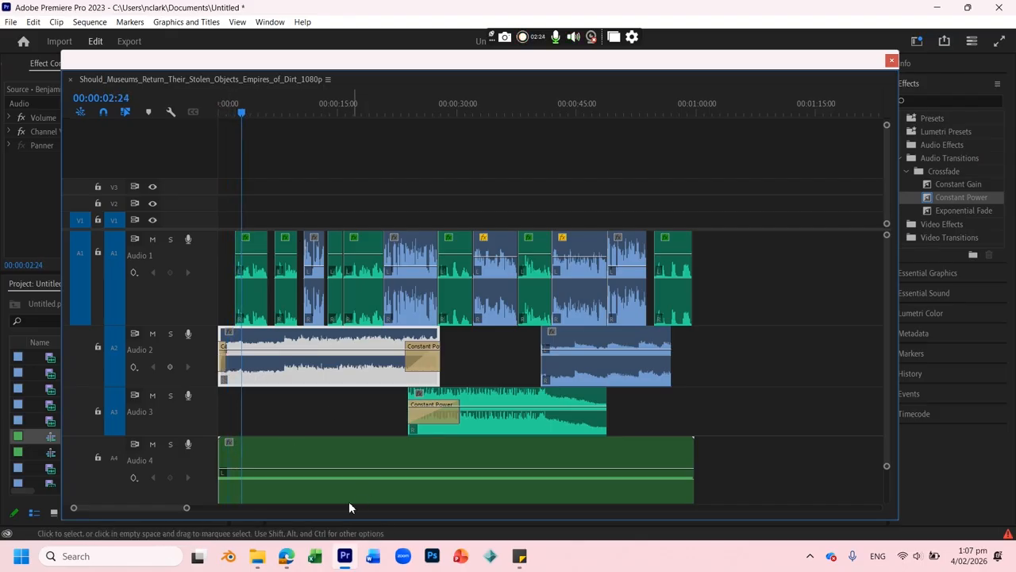
Delete the Constant Power transition at the start of the first Audio 2 clip
{"action": "left_click_drag", "start_coordinate": [189, 510], "coordinate": [120, 508]}
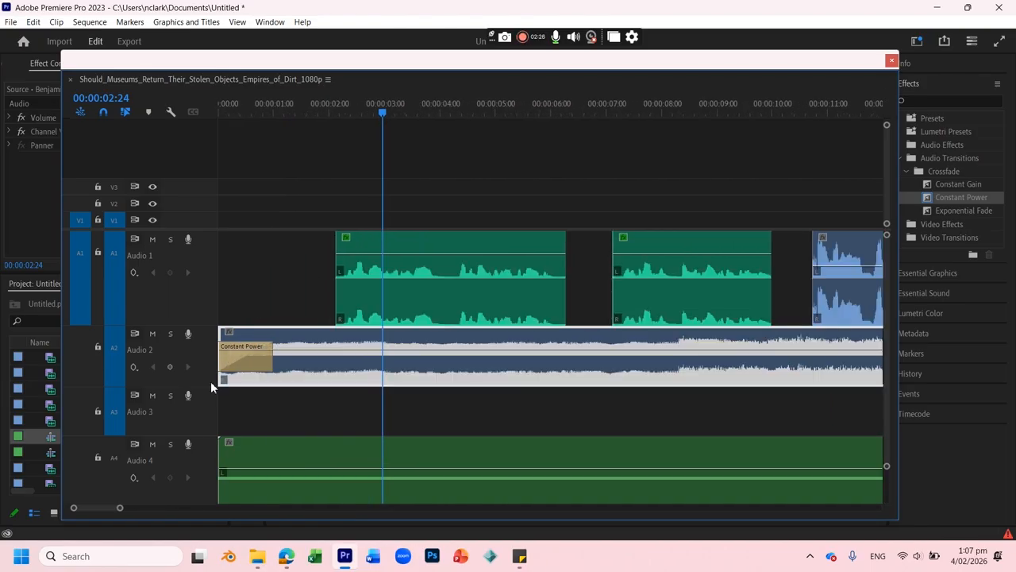
{"action": "left_click", "coordinate": [246, 363]}
{"action": "key", "text": "Delete"}
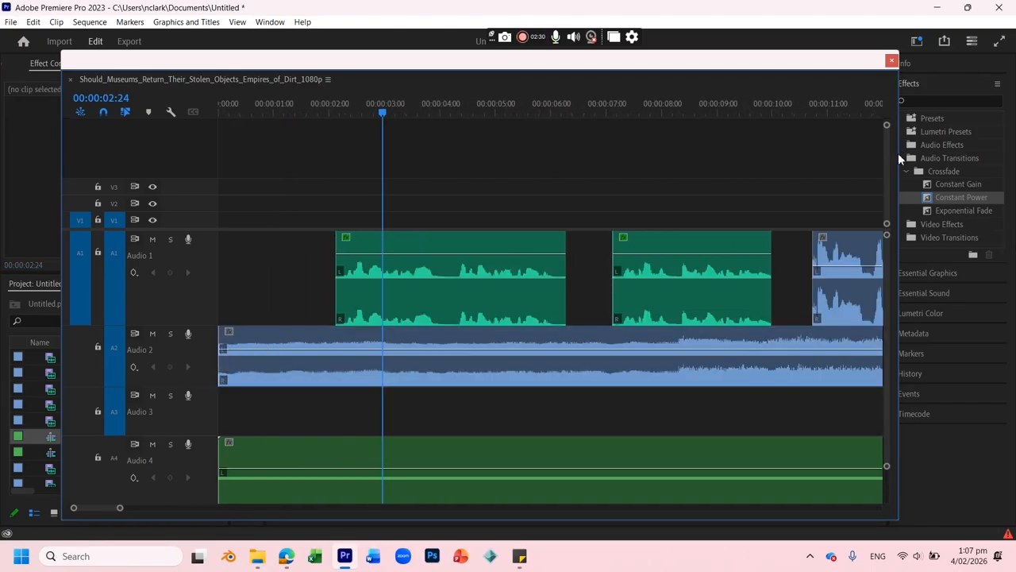
Narrow the timeline window and apply a Constant Power crossfade to the start of the first Audio 2 clip
{"action": "left_click_drag", "start_coordinate": [900, 176], "coordinate": [824, 176]}
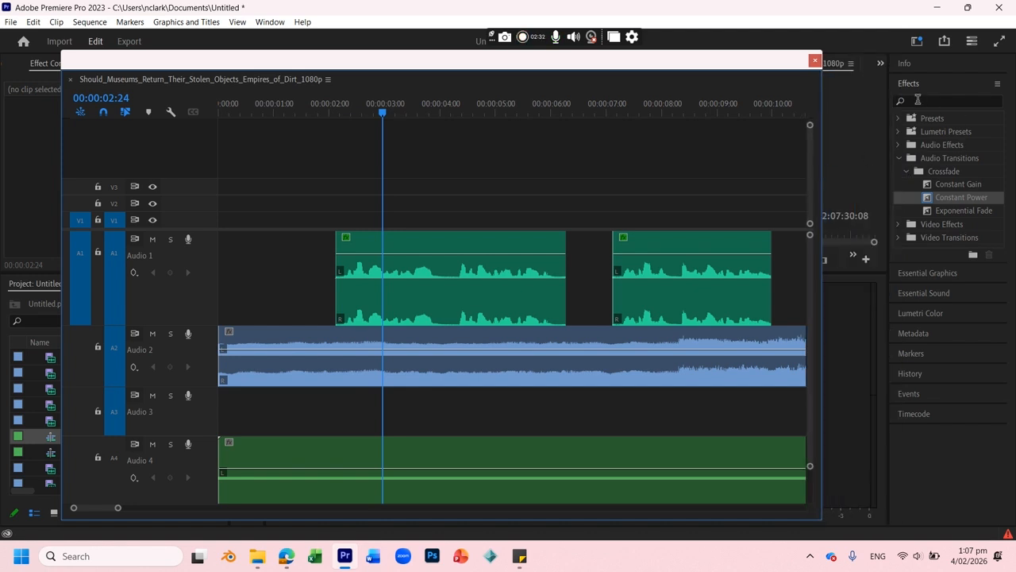
{"action": "left_click", "coordinate": [899, 158]}
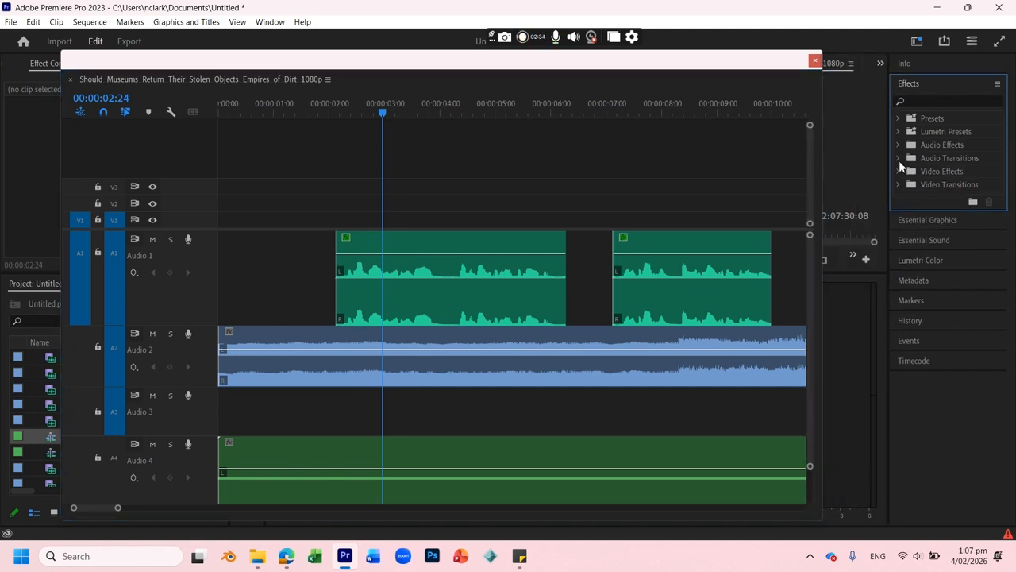
{"action": "left_click", "coordinate": [898, 158]}
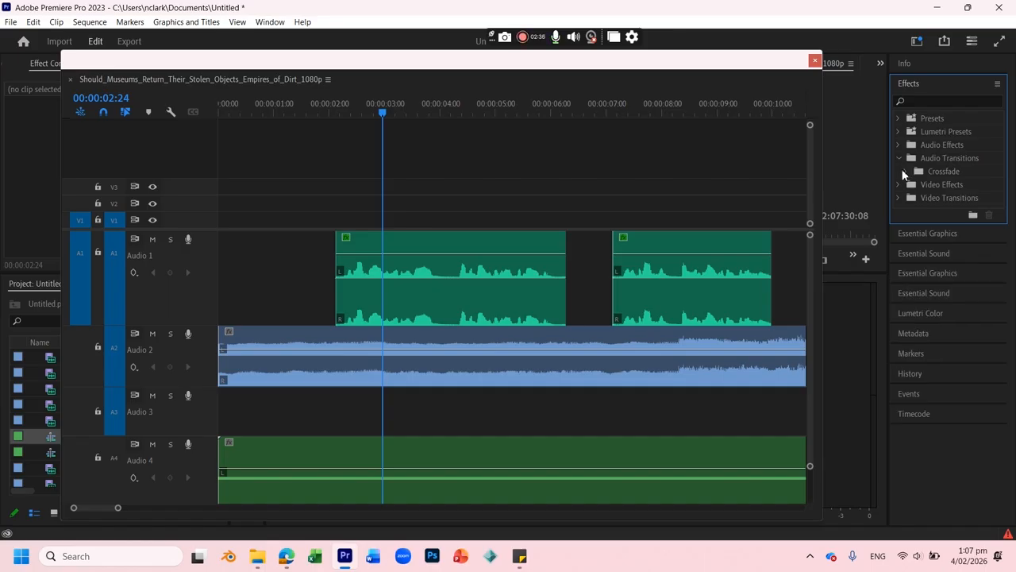
{"action": "left_click", "coordinate": [906, 171]}
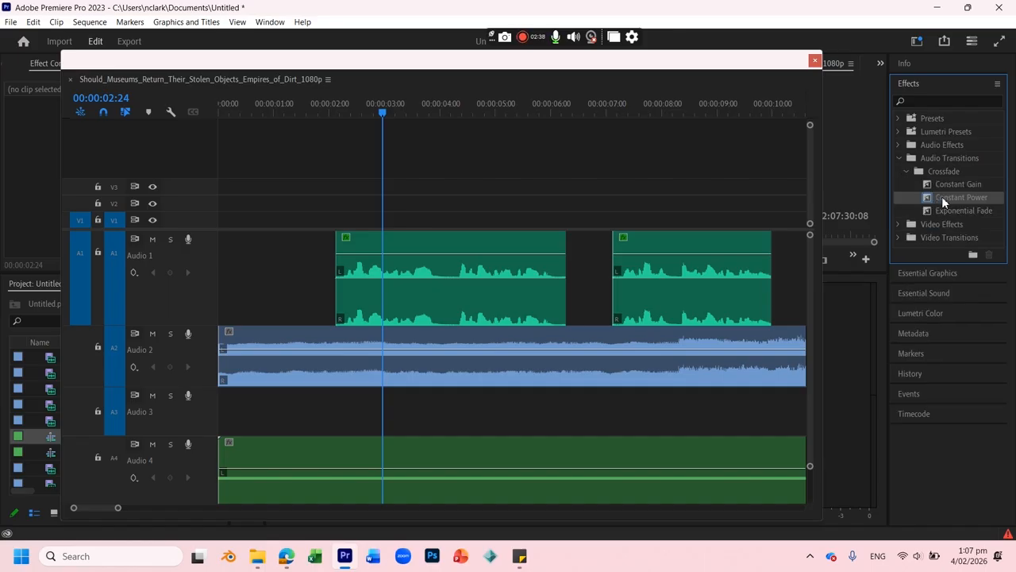
{"action": "left_click_drag", "start_coordinate": [942, 199], "coordinate": [694, 209]}
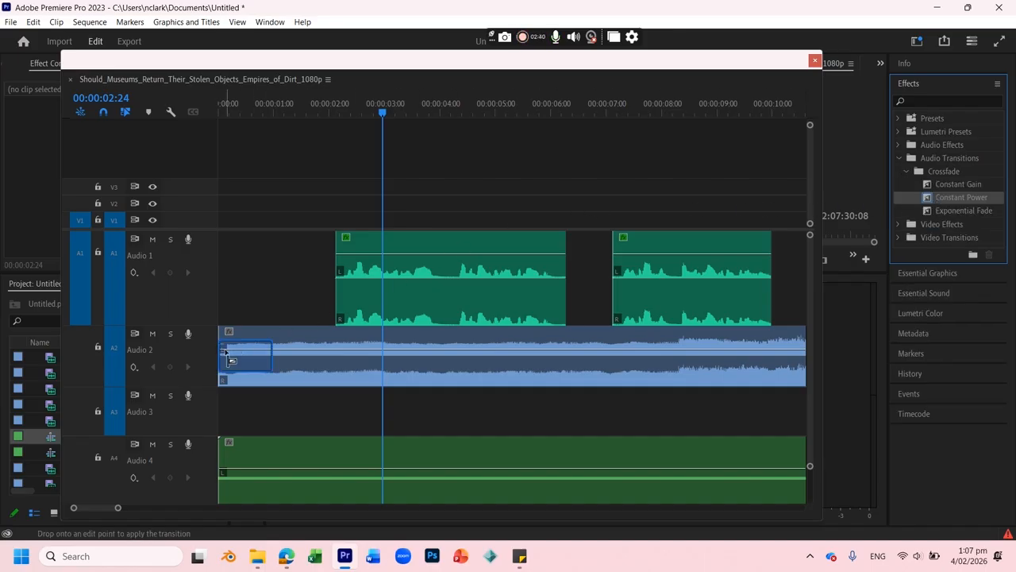
{"action": "left_click_drag", "start_coordinate": [235, 356], "coordinate": [236, 357]}
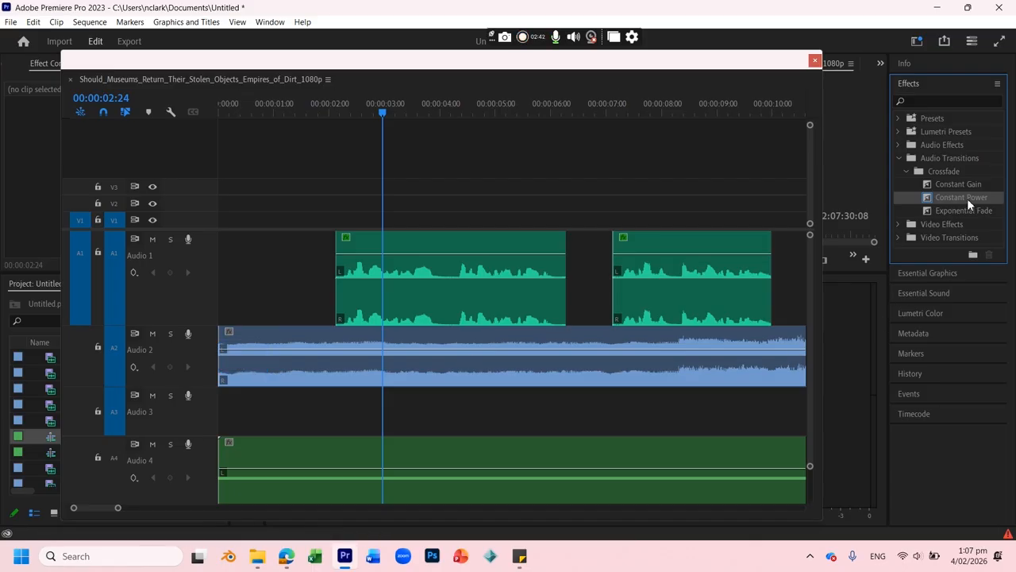
{"action": "left_click_drag", "start_coordinate": [224, 362], "coordinate": [224, 361]}
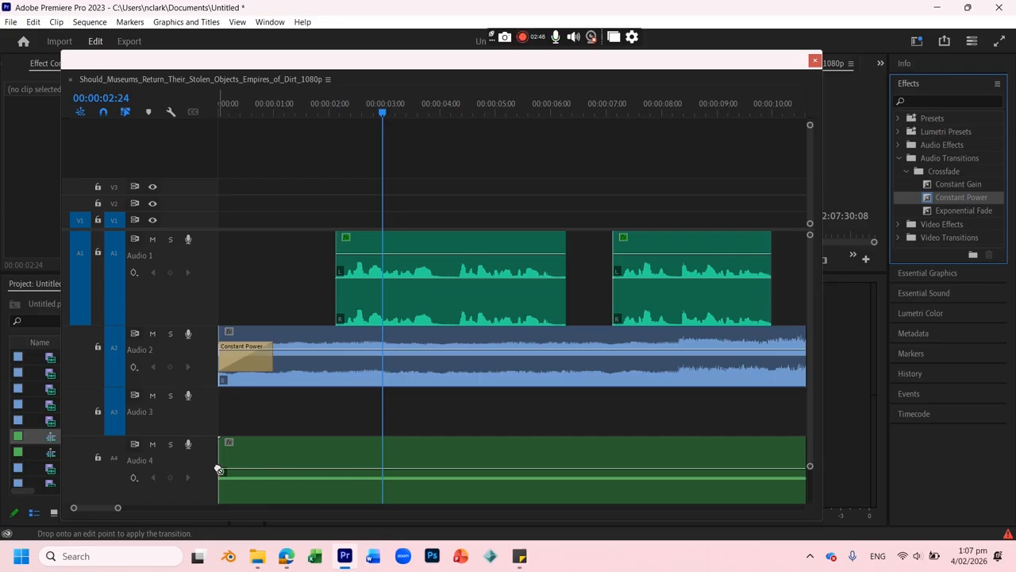
Add a short Constant Power fade to the start of the Audio 4 clip and lengthen the Audio 2 fade to about 2.2 seconds
{"action": "mouse_move", "coordinate": [229, 474]}
{"action": "left_mouse_down"}
{"action": "mouse_move", "coordinate": [268, 478]}
{"action": "mouse_move", "coordinate": [239, 477]}
{"action": "left_mouse_up"}
{"action": "left_click_drag", "start_coordinate": [270, 362], "coordinate": [342, 362]}
Move the first Audio 1 clip 17 frames earlier and play the sequence from the start
{"action": "left_click_drag", "start_coordinate": [485, 244], "coordinate": [447, 244]}
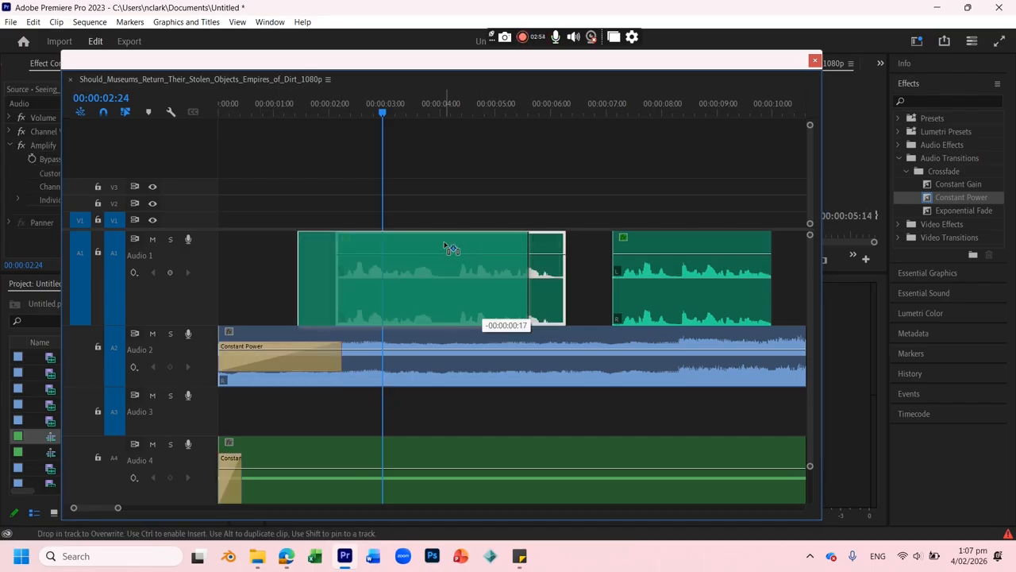
{"action": "key", "text": "Home"}
{"action": "key", "text": "space"}
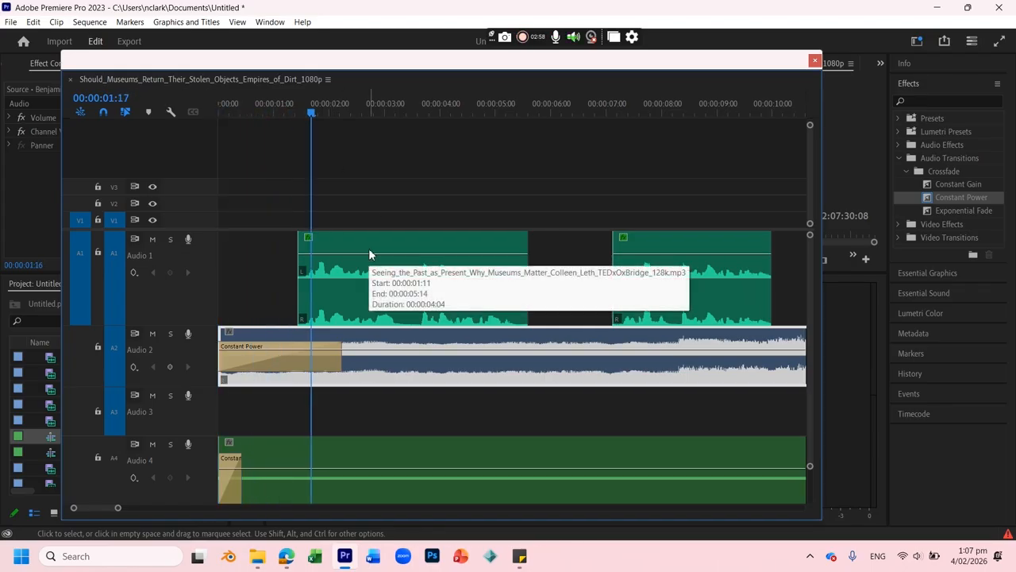
Raise the first Audio 1 clip's volume, ease it back to a moderate boost, and audition it with the meter's clipping indicator cleared
{"action": "left_click", "coordinate": [384, 256]}
{"action": "left_click_drag", "start_coordinate": [385, 257], "coordinate": [383, 240]}
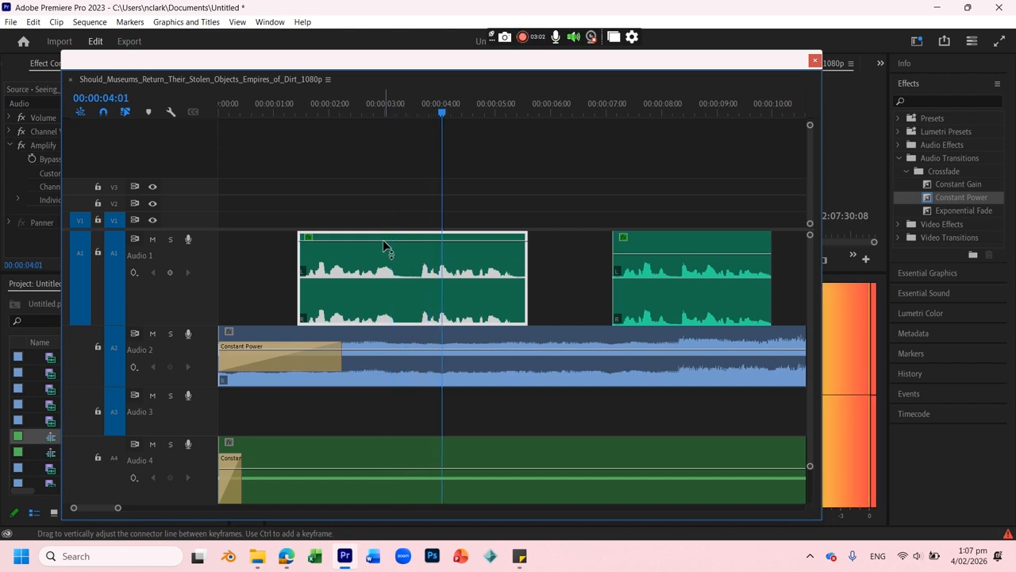
{"action": "left_click", "coordinate": [873, 387]}
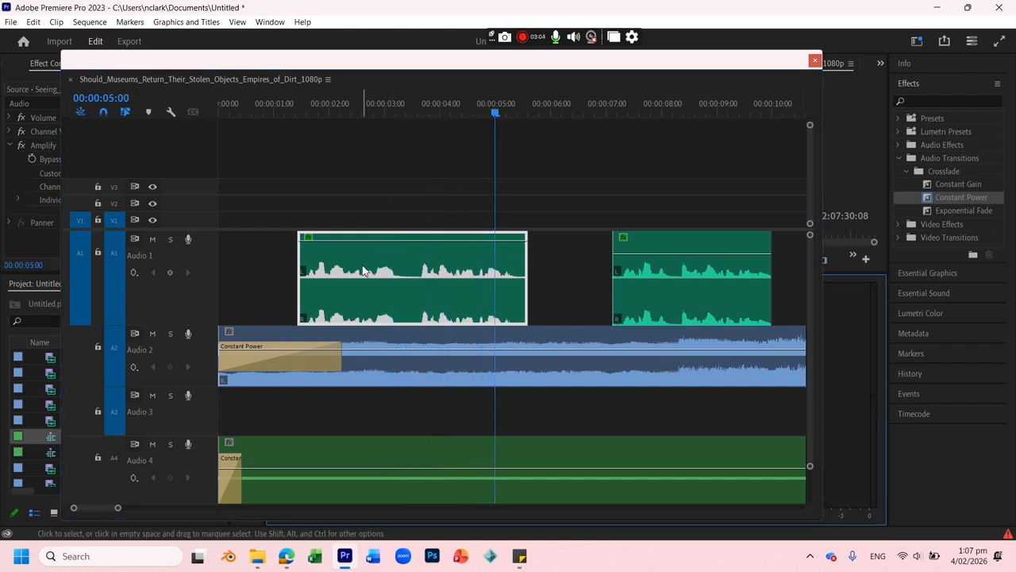
{"action": "left_click_drag", "start_coordinate": [390, 240], "coordinate": [390, 249]}
{"action": "left_click", "coordinate": [270, 99]}
{"action": "key", "text": "space"}
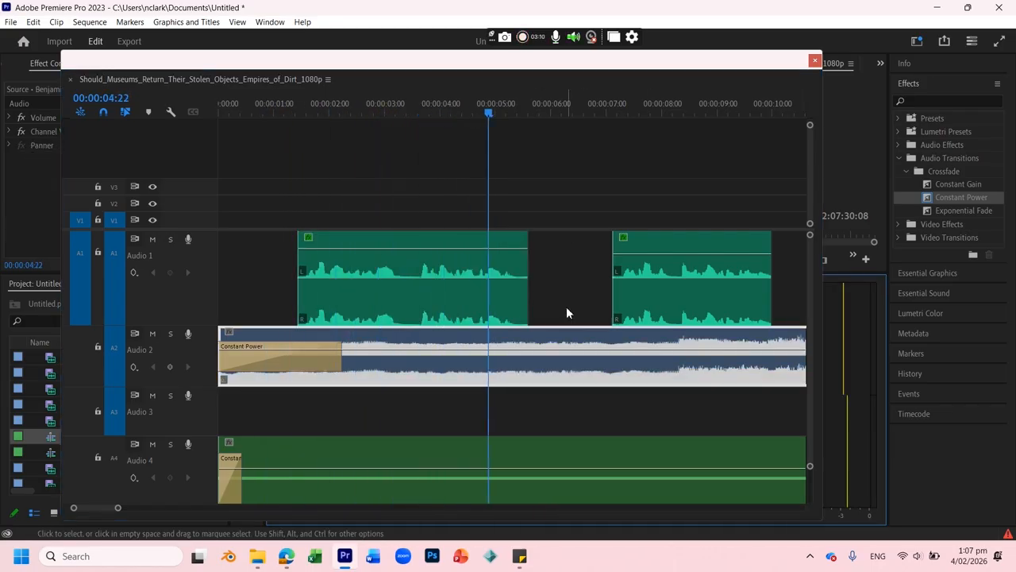
{"action": "key", "text": "space"}
Move the second Audio 1 clip to start at about 00:00:06:07, raise its volume slightly and play it back
{"action": "left_click_drag", "start_coordinate": [660, 265], "coordinate": [625, 253]}
{"action": "key", "text": "space"}
{"action": "key", "text": "space"}
{"action": "key", "text": "space"}
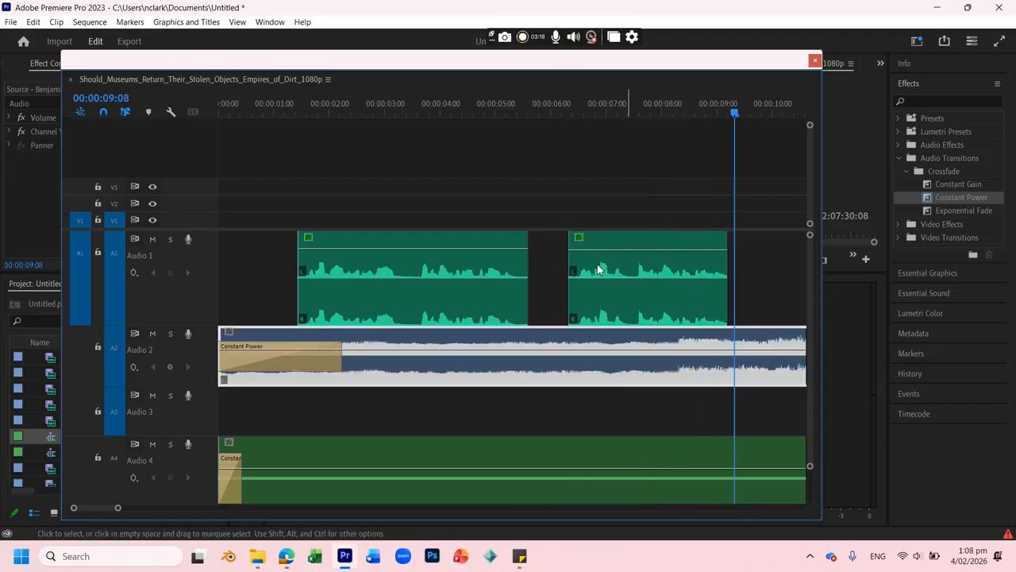
Close the gap between the first two Audio 1 clips, shift both slightly earlier and audition the sequence from the start
{"action": "left_click_drag", "start_coordinate": [605, 273], "coordinate": [565, 271]}
{"action": "left_click_drag", "start_coordinate": [396, 199], "coordinate": [589, 295]}
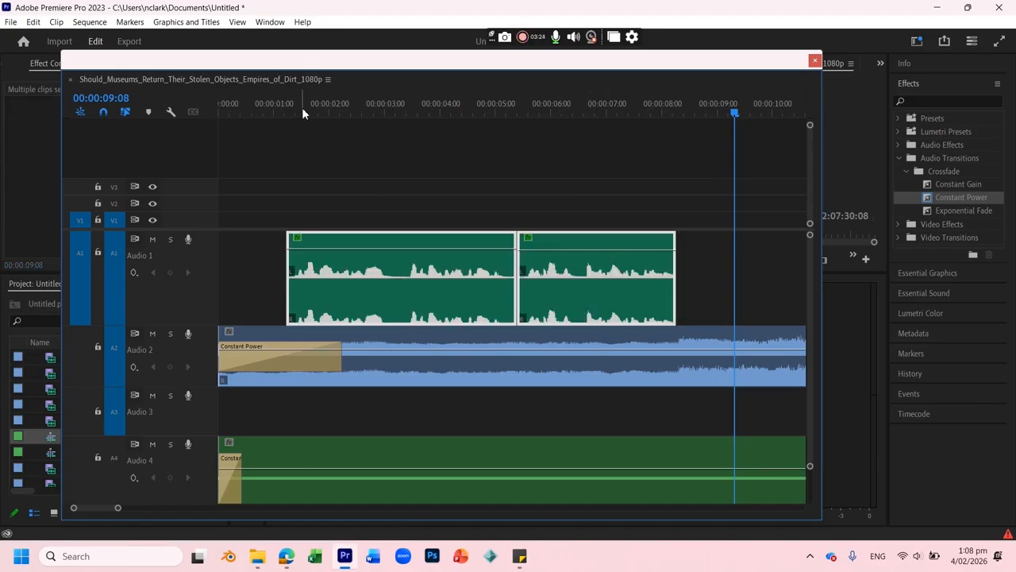
{"action": "left_click_drag", "start_coordinate": [302, 110], "coordinate": [18, 111]}
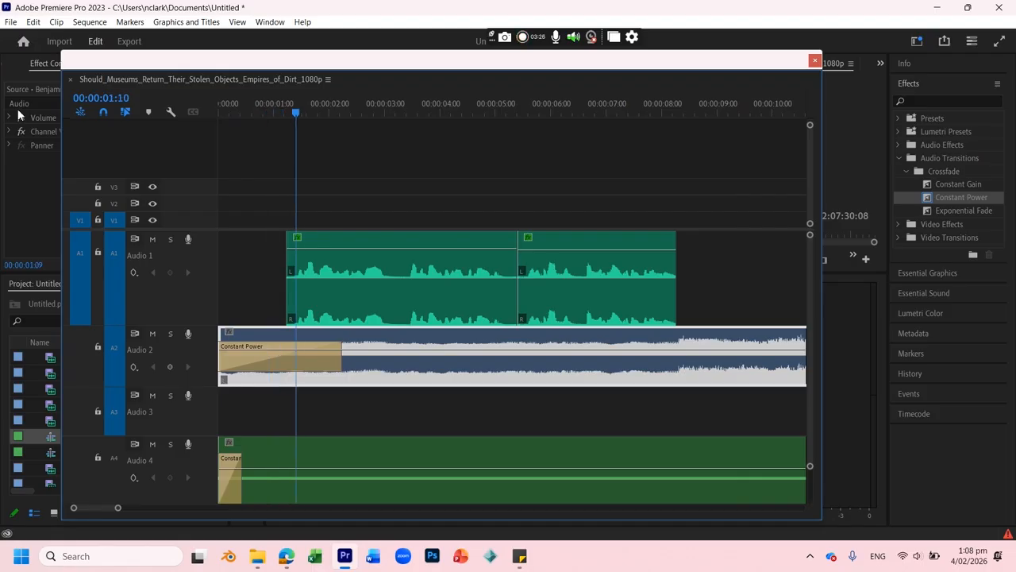
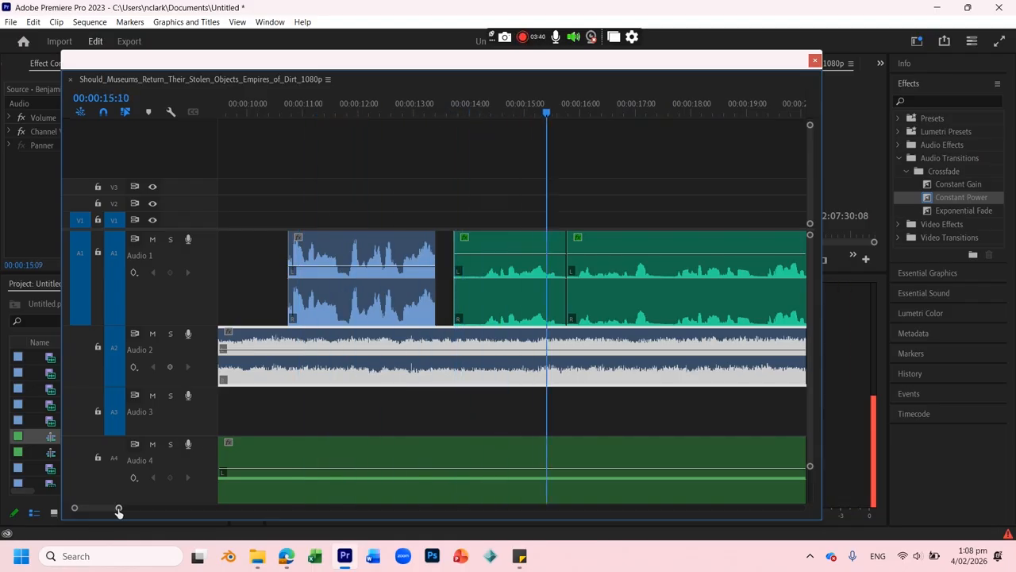
{"action": "key", "text": "space"}
Raise the volume of the blue Audio 1 clip near 00:00:11:00 slightly and the short green clip after it to about 8.8 dB
{"action": "left_click_drag", "start_coordinate": [421, 271], "coordinate": [420, 266]}
{"action": "left_click", "coordinate": [477, 259]}
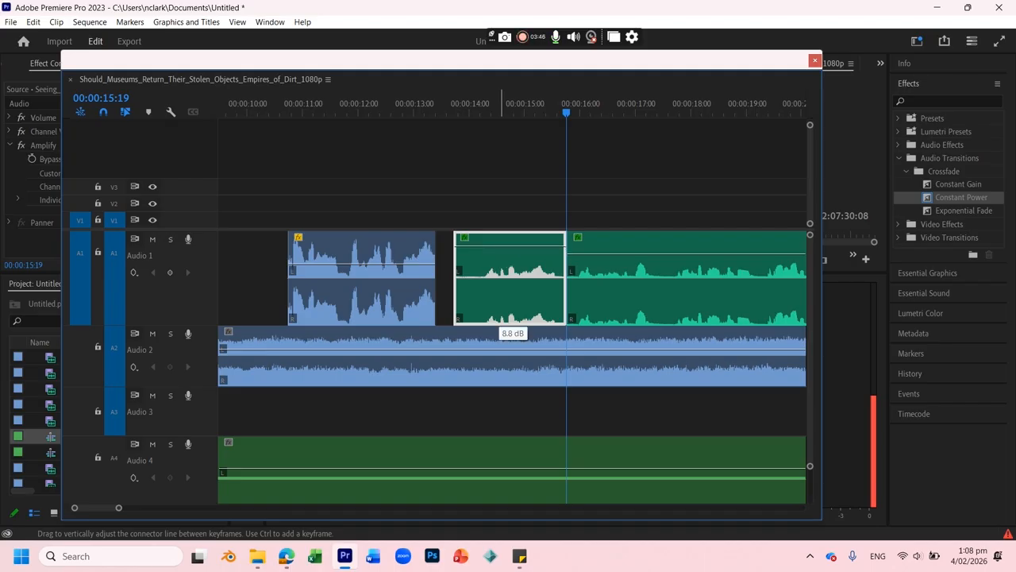
Trim the silence from the short green clip's start, move it against the preceding blue clip and play the section
{"action": "left_click", "coordinate": [460, 104]}
{"action": "mouse_move", "coordinate": [465, 254]}
{"action": "left_mouse_down"}
{"action": "mouse_move", "coordinate": [490, 267]}
{"action": "mouse_move", "coordinate": [464, 268]}
{"action": "mouse_move", "coordinate": [460, 284]}
{"action": "mouse_move", "coordinate": [471, 266]}
{"action": "mouse_move", "coordinate": [451, 264]}
{"action": "left_mouse_up"}
{"action": "key", "text": "space"}
{"action": "key", "text": "space"}
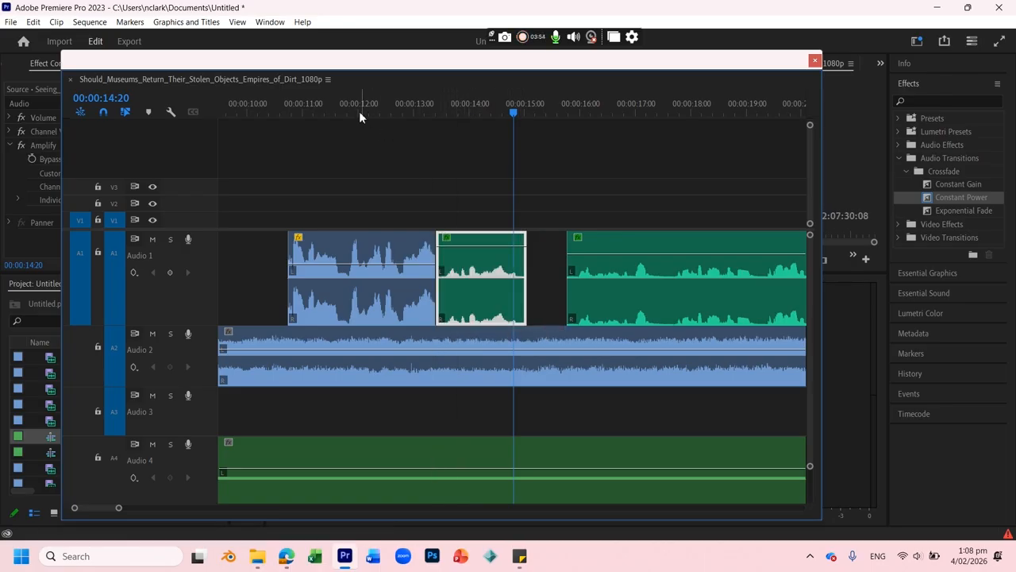
{"action": "left_click", "coordinate": [289, 103]}
{"action": "key", "text": "space"}
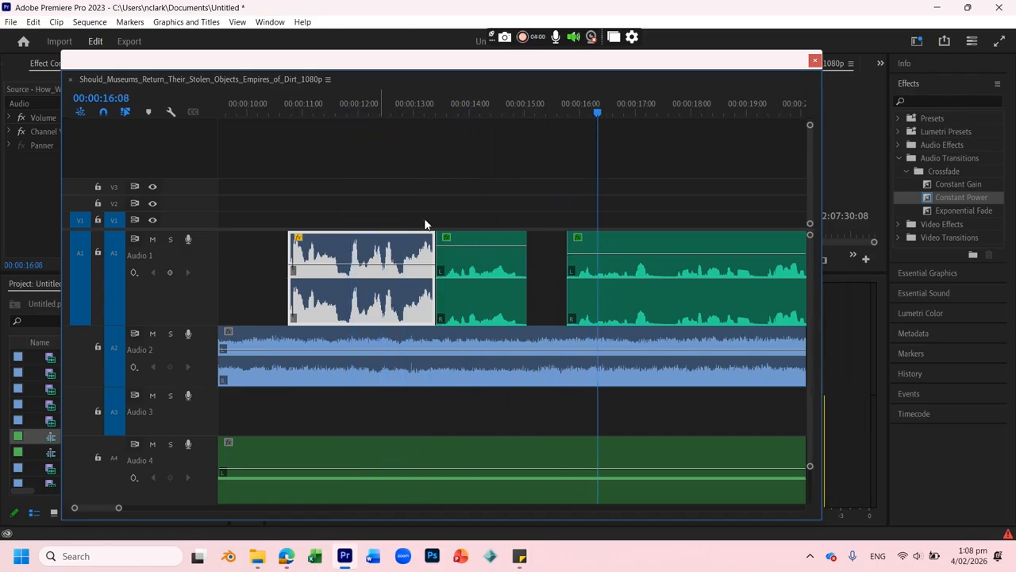
{"action": "left_click", "coordinate": [611, 259]}
{"action": "left_click_drag", "start_coordinate": [618, 259], "coordinate": [554, 266]}
{"action": "key", "text": "ctrl+z"}
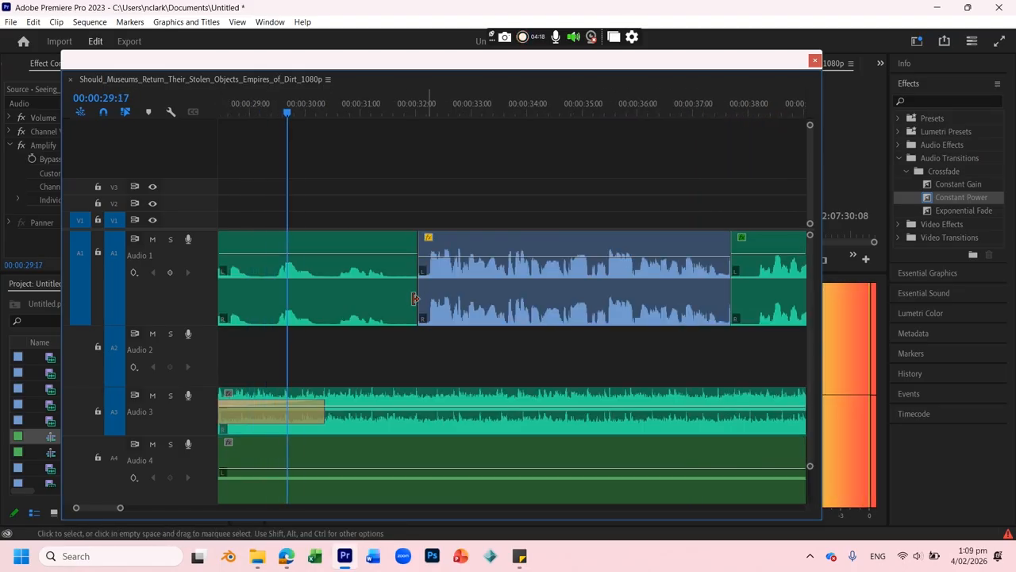
Raise the volume of the green Audio 1 clip ending near 00:00:32:00 and clear the meter's clipping indicator
{"action": "left_click", "coordinate": [382, 257]}
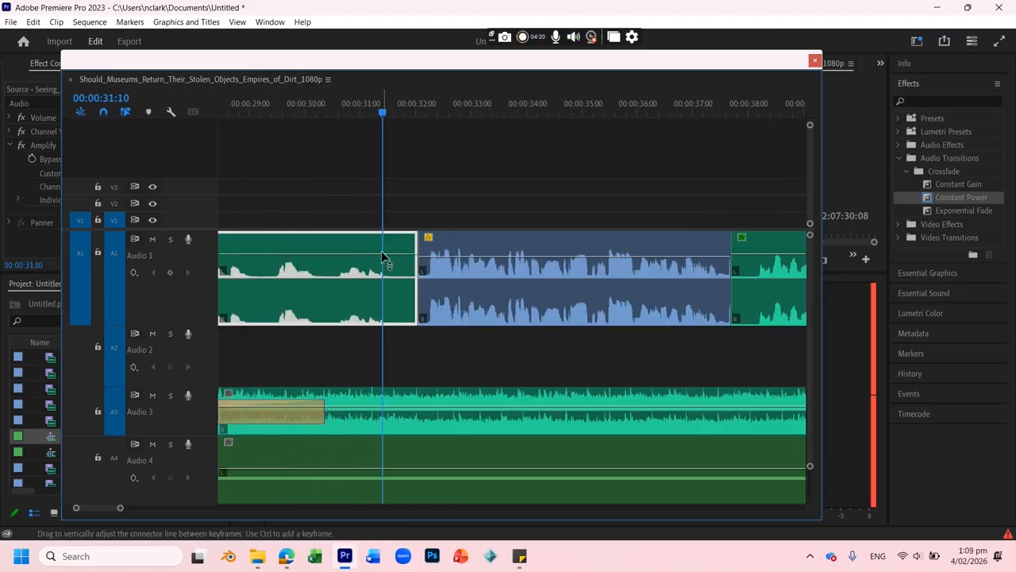
{"action": "left_click_drag", "start_coordinate": [383, 254], "coordinate": [383, 240]}
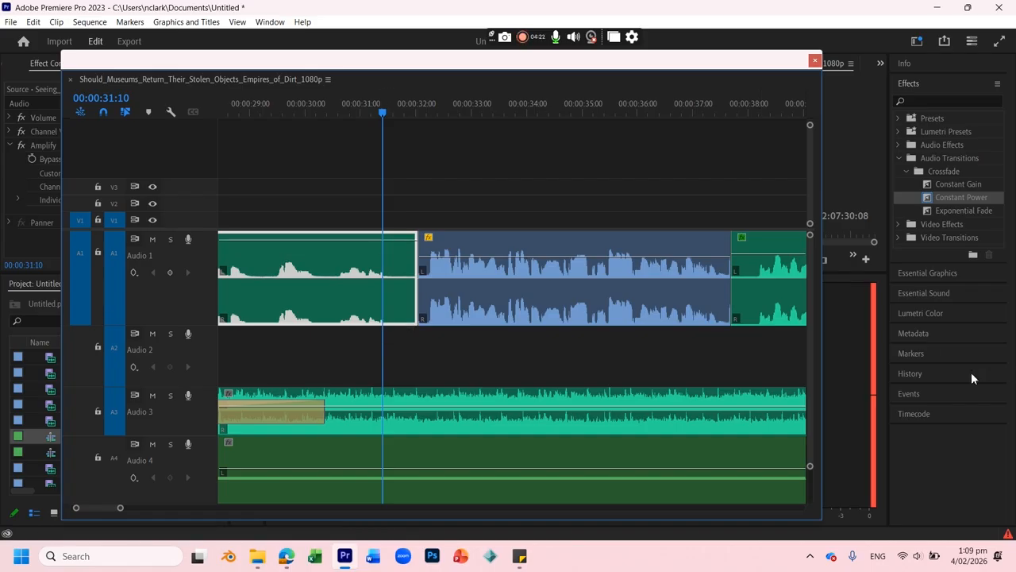
{"action": "left_click", "coordinate": [873, 385]}
Set the Audio 3 music clip's volume to about -1.8 dB and play the section from 00:00:28:03
{"action": "left_click_drag", "start_coordinate": [358, 405], "coordinate": [358, 408]}
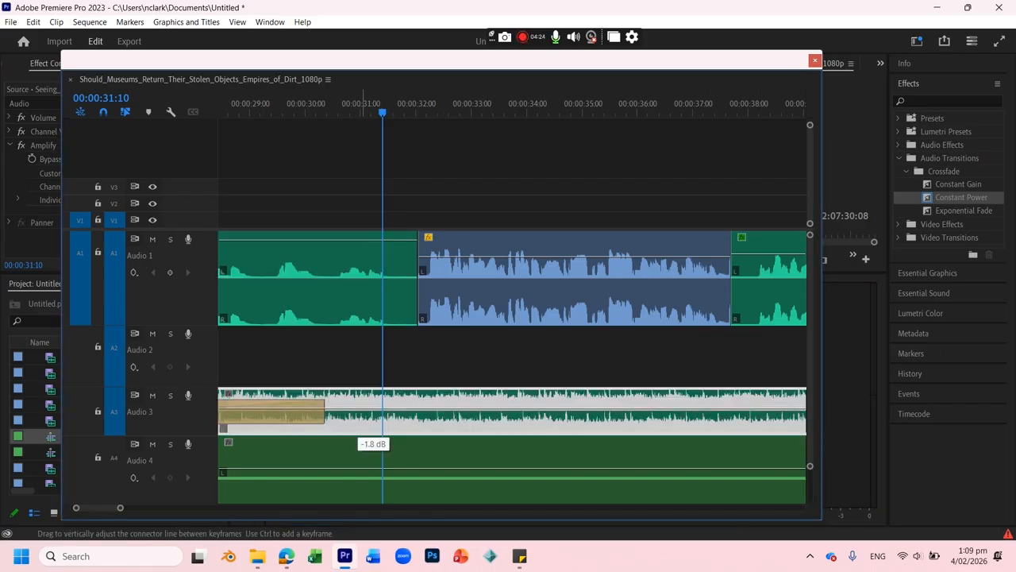
{"action": "mouse_move", "coordinate": [351, 107]}
{"action": "left_mouse_down"}
{"action": "mouse_move", "coordinate": [100, 109]}
{"action": "mouse_move", "coordinate": [359, 112]}
{"action": "left_mouse_up"}
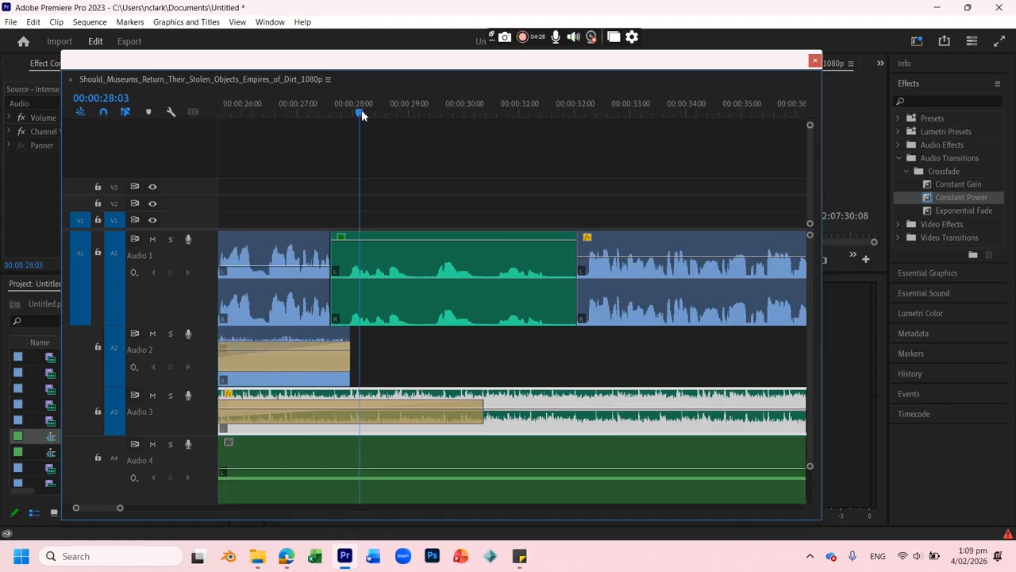
{"action": "key", "text": "space"}
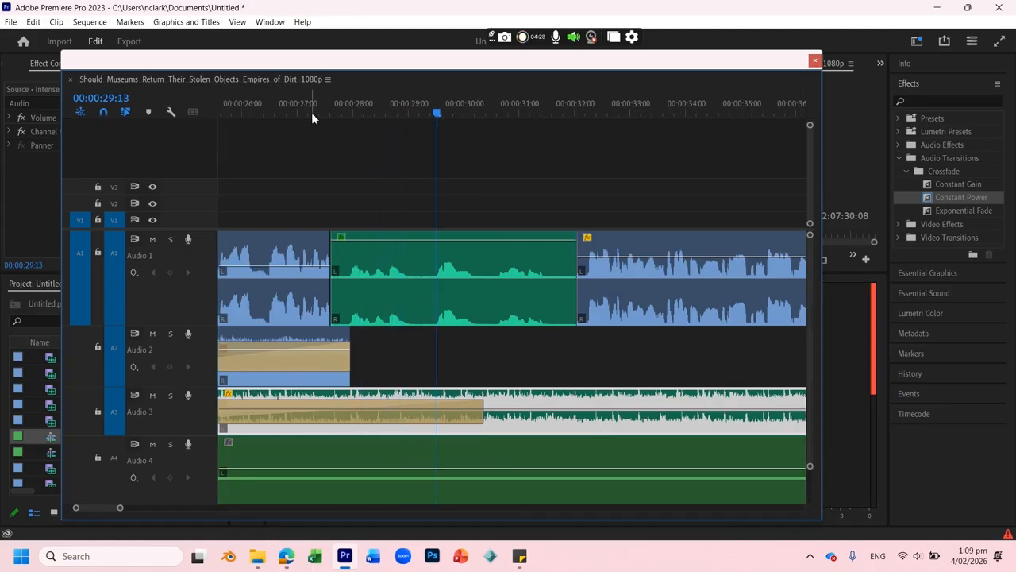
{"action": "key", "text": "space"}
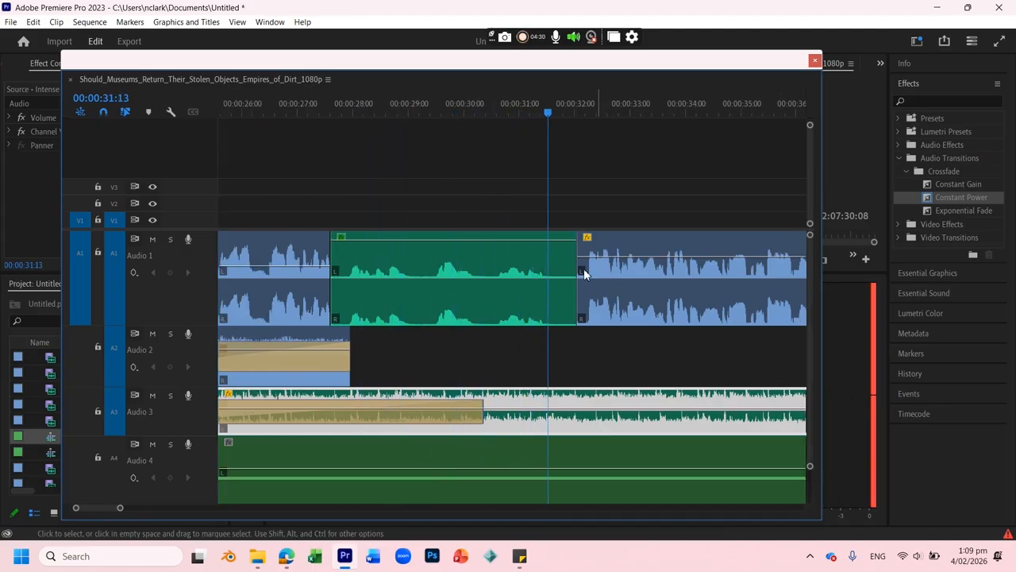
Lower the Audio 3 music clip's volume a little more and clear the meter's clipping indicator
{"action": "left_click_drag", "start_coordinate": [490, 413], "coordinate": [491, 415]}
{"action": "left_click", "coordinate": [876, 381]}
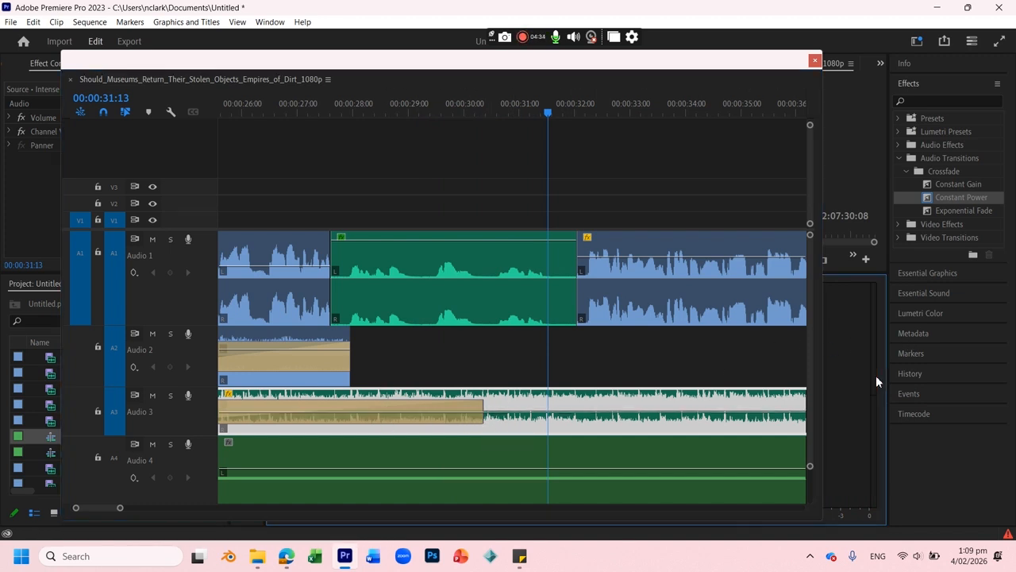
Play the section, lengthen the Constant Power fade at the Audio 3 music clip's start by about one second and resume playback
{"action": "left_click", "coordinate": [246, 108]}
{"action": "key", "text": "space"}
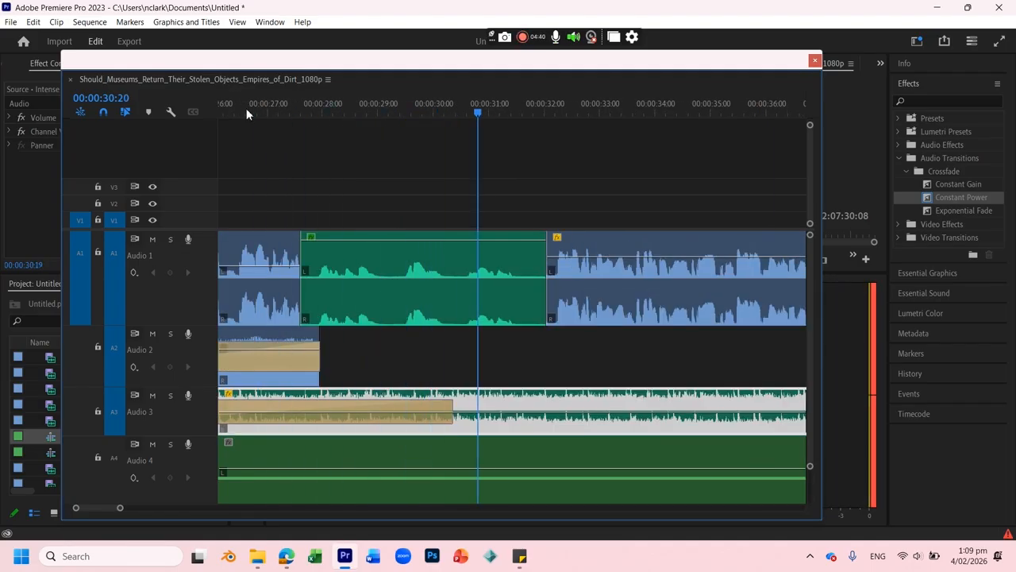
{"action": "key", "text": "space"}
{"action": "left_click_drag", "start_coordinate": [454, 404], "coordinate": [513, 403]}
{"action": "key", "text": "space"}
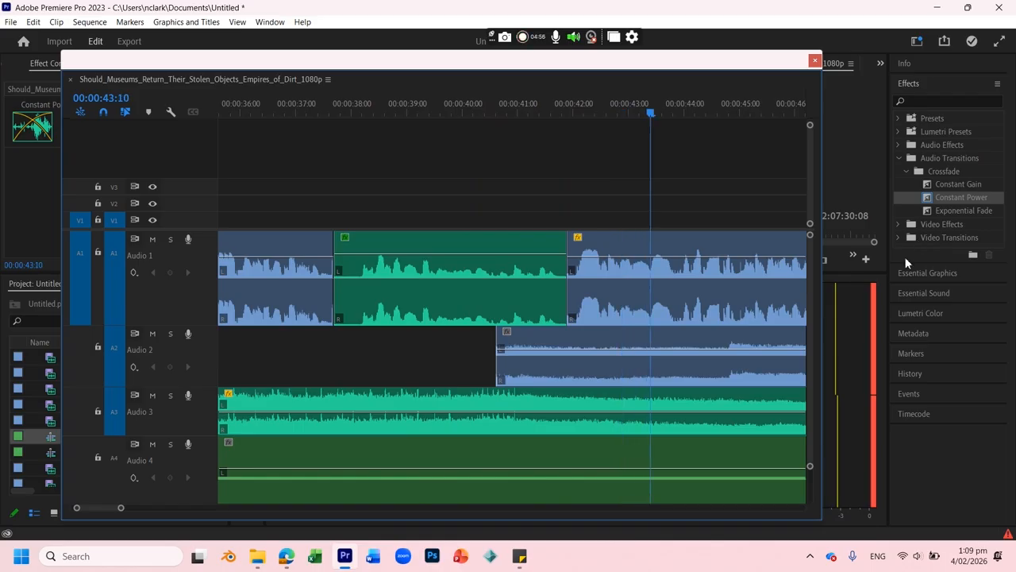
Add a Constant Power fade to the start of the second blue Audio 2 clip and lengthen it
{"action": "key", "text": "space"}
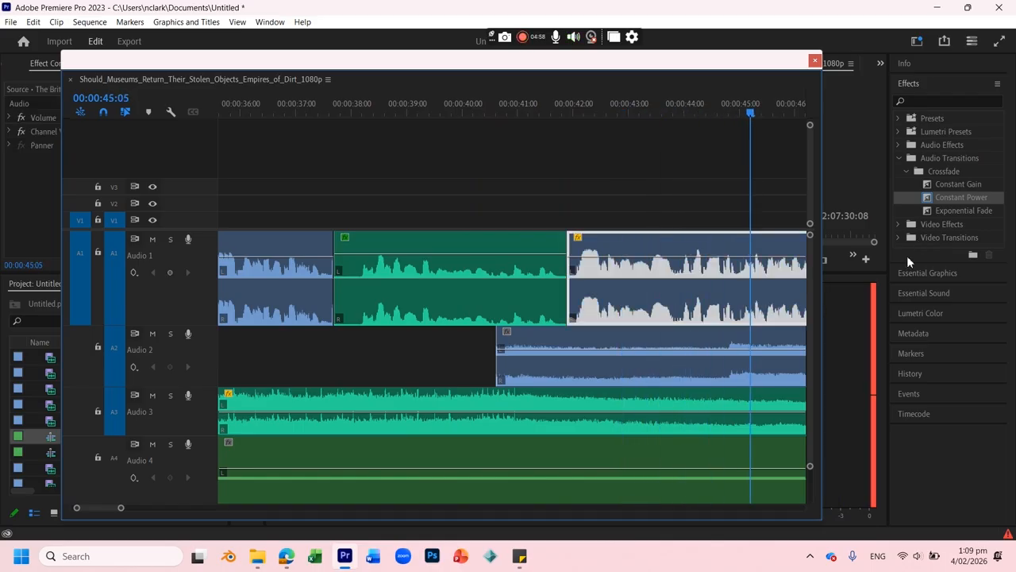
{"action": "left_click", "coordinate": [945, 198]}
{"action": "left_click_drag", "start_coordinate": [491, 370], "coordinate": [546, 366]}
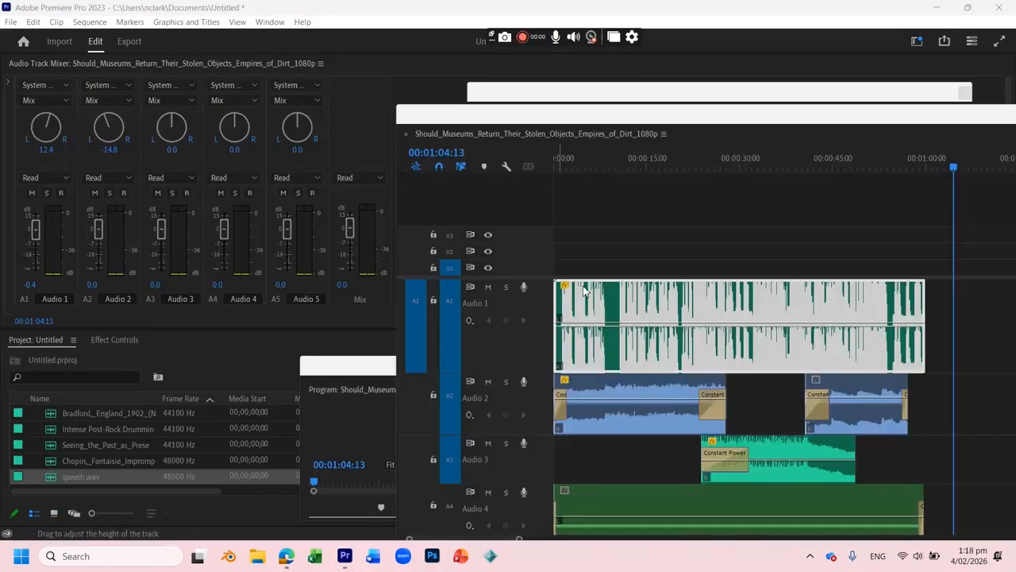
Play the whole mix from the start, clear the master clipping indicator and set the Mix volume to -1.3 dB
{"action": "left_click_drag", "start_coordinate": [623, 165], "coordinate": [440, 173]}
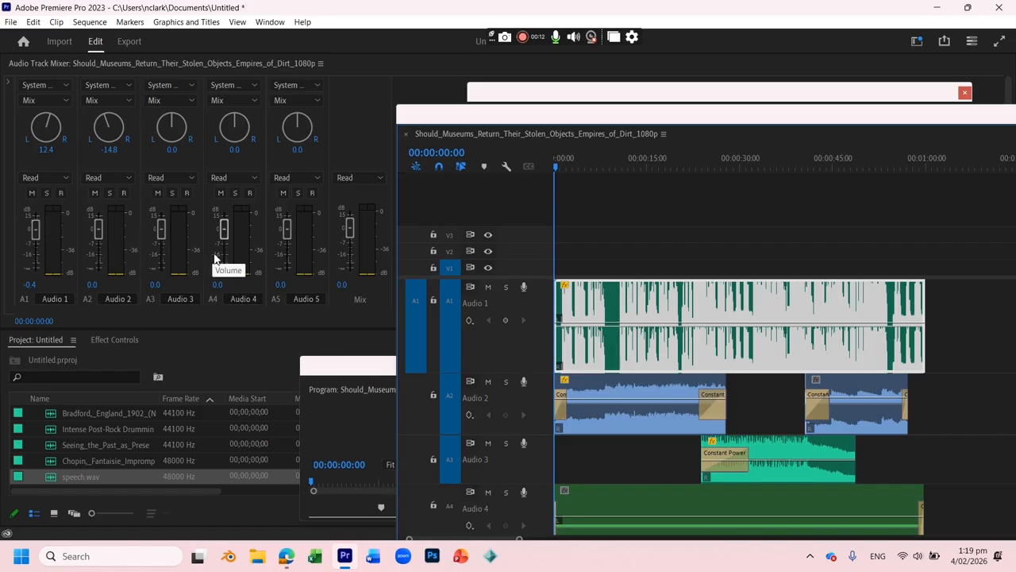
{"action": "key", "text": "space"}
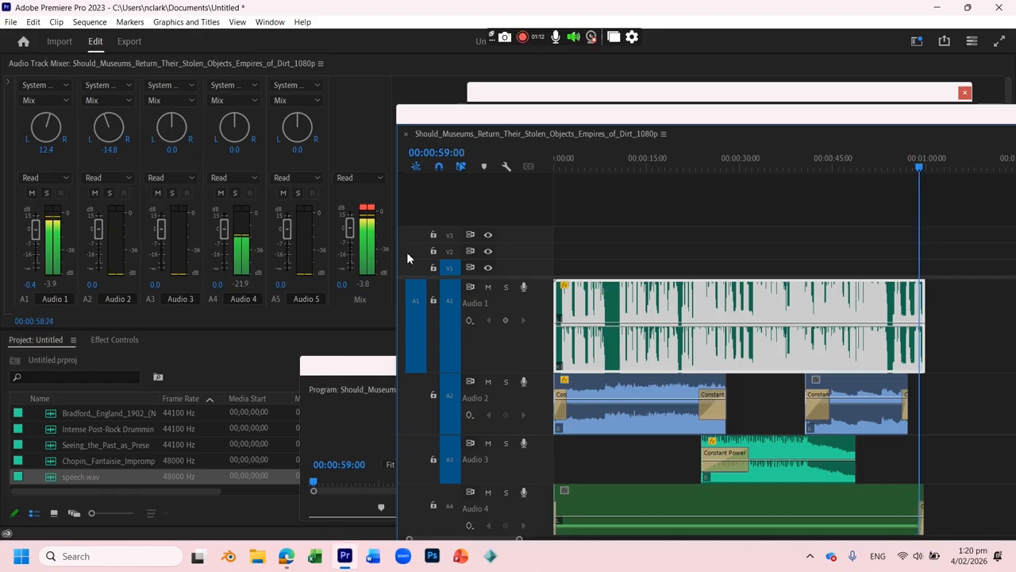
{"action": "left_click", "coordinate": [370, 209]}
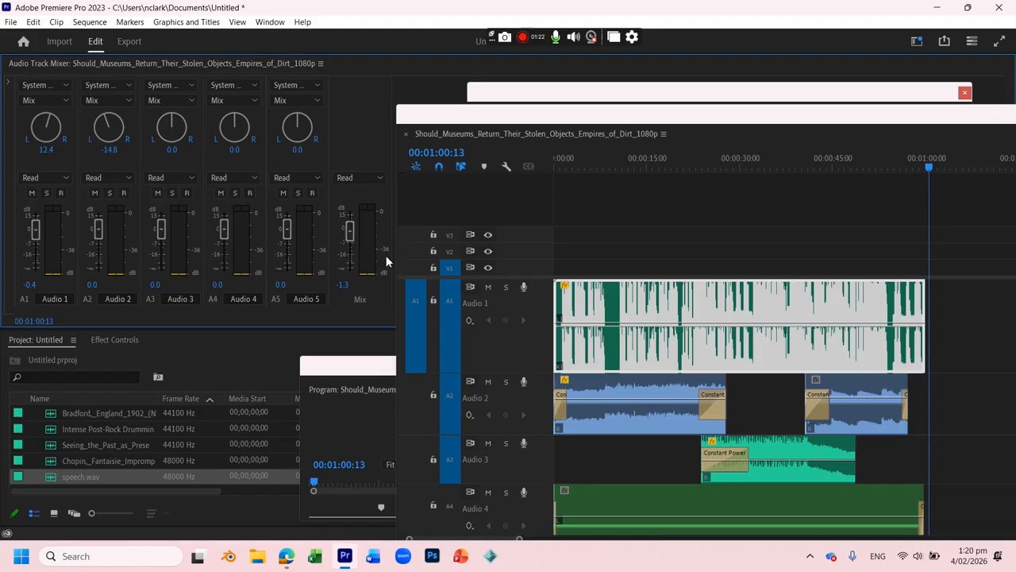
{"action": "left_click_drag", "start_coordinate": [713, 169], "coordinate": [844, 187]}
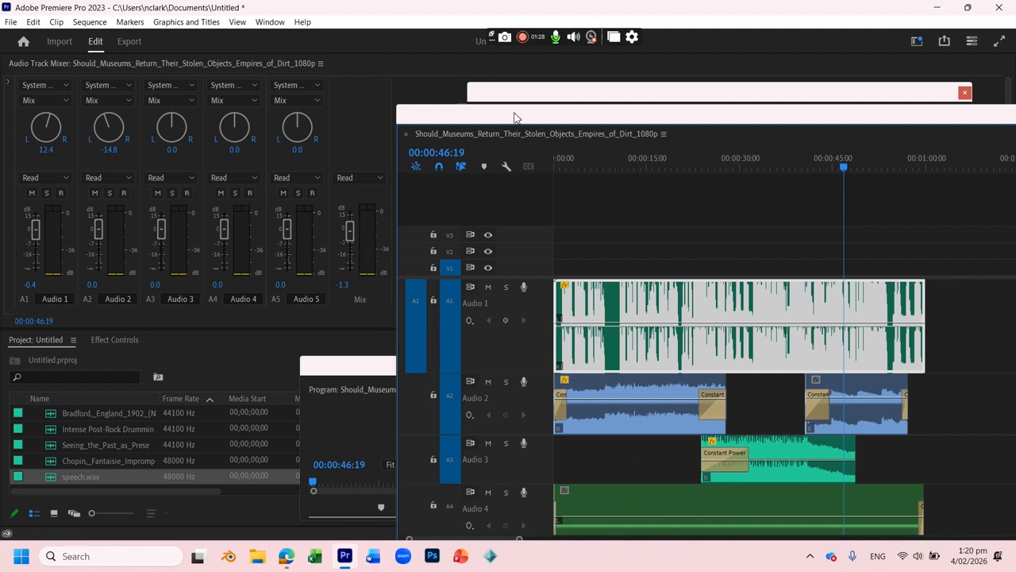
Reduce the Audio 1, Audio 2, Audio 3 and Audio 4 tracks to minimum height
{"action": "left_click_drag", "start_coordinate": [515, 118], "coordinate": [201, 79]}
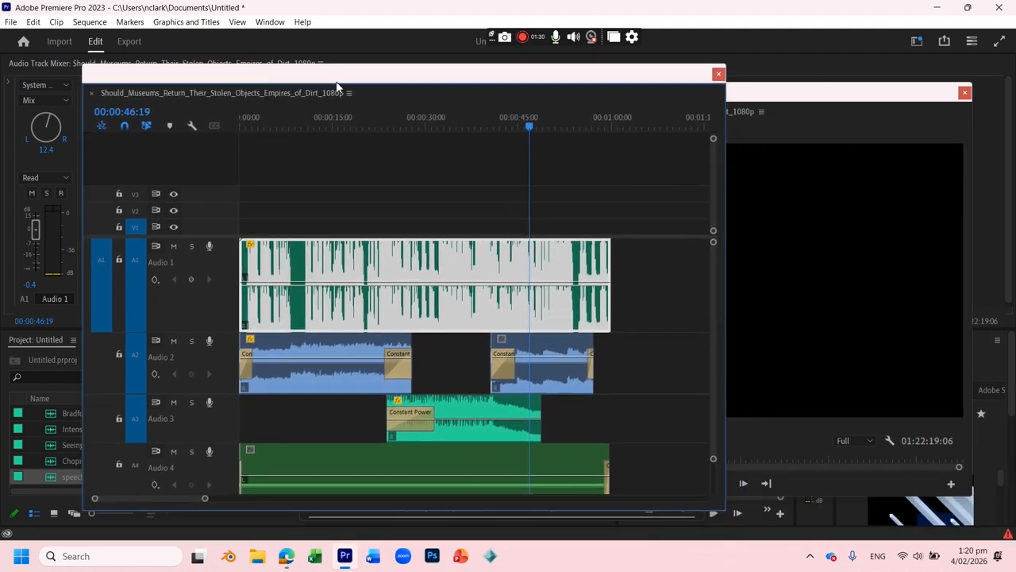
{"action": "left_click_drag", "start_coordinate": [131, 331], "coordinate": [135, 254]}
{"action": "left_click_drag", "start_coordinate": [135, 314], "coordinate": [136, 270]}
{"action": "left_click_drag", "start_coordinate": [139, 319], "coordinate": [136, 282]}
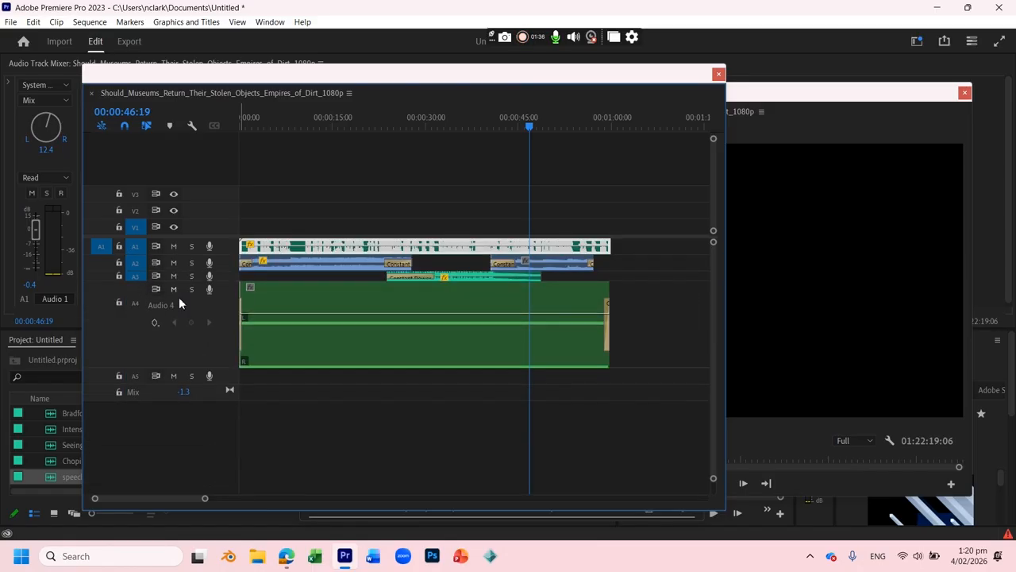
{"action": "left_click_drag", "start_coordinate": [125, 365], "coordinate": [128, 301]}
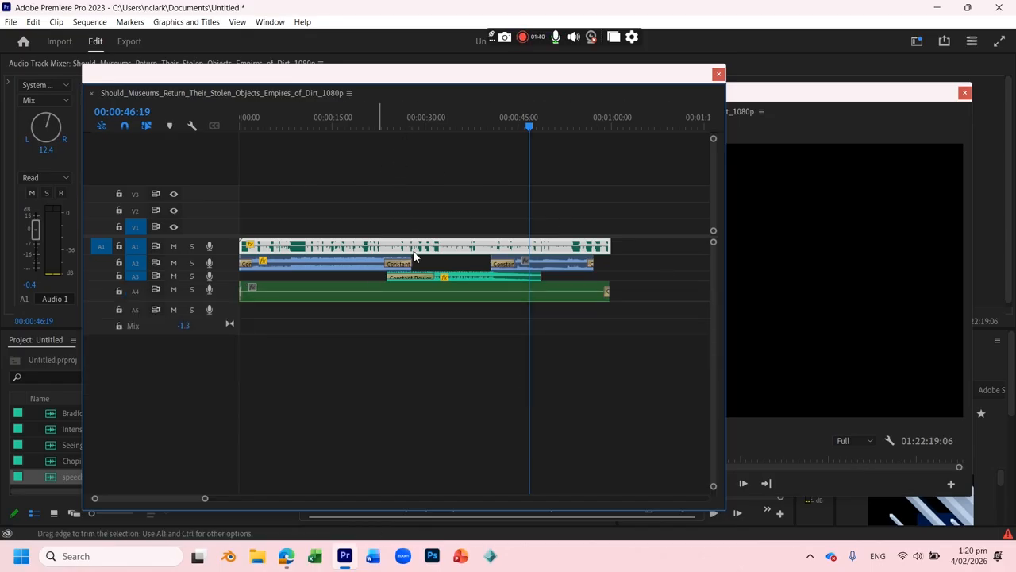
Show the video clips on V1 in the timeline and narrow the timeline window to fit beside the monitor
{"action": "left_click_drag", "start_coordinate": [205, 501], "coordinate": [461, 498]}
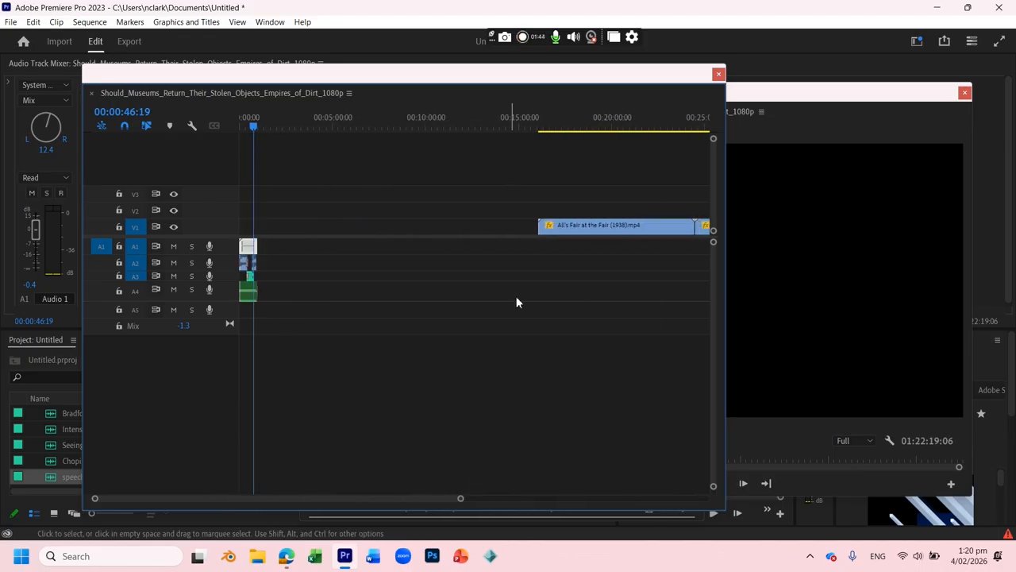
{"action": "left_click_drag", "start_coordinate": [550, 126], "coordinate": [600, 126]}
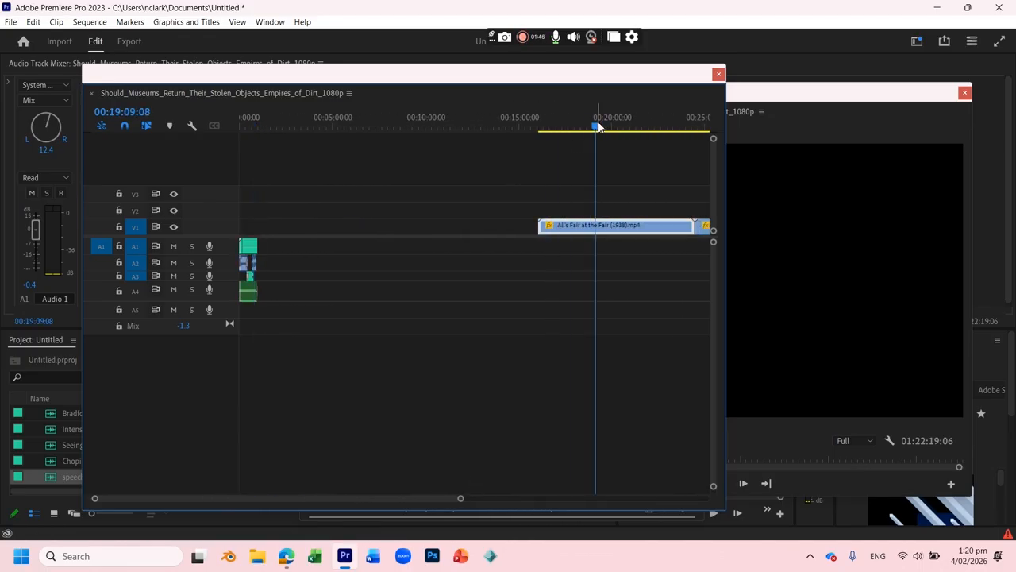
{"action": "left_click_drag", "start_coordinate": [587, 73], "coordinate": [506, 84]}
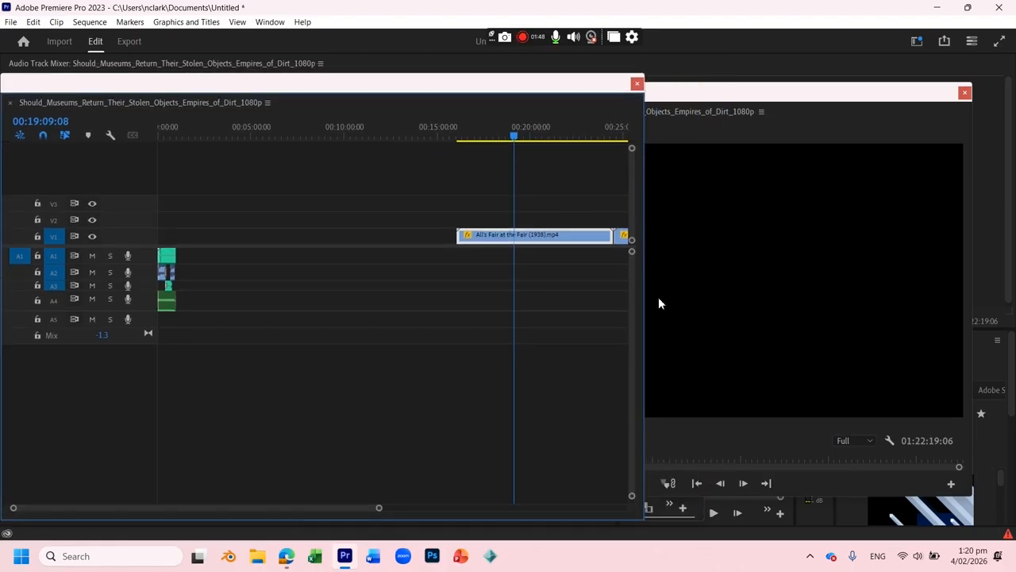
{"action": "left_click_drag", "start_coordinate": [648, 308], "coordinate": [467, 308]}
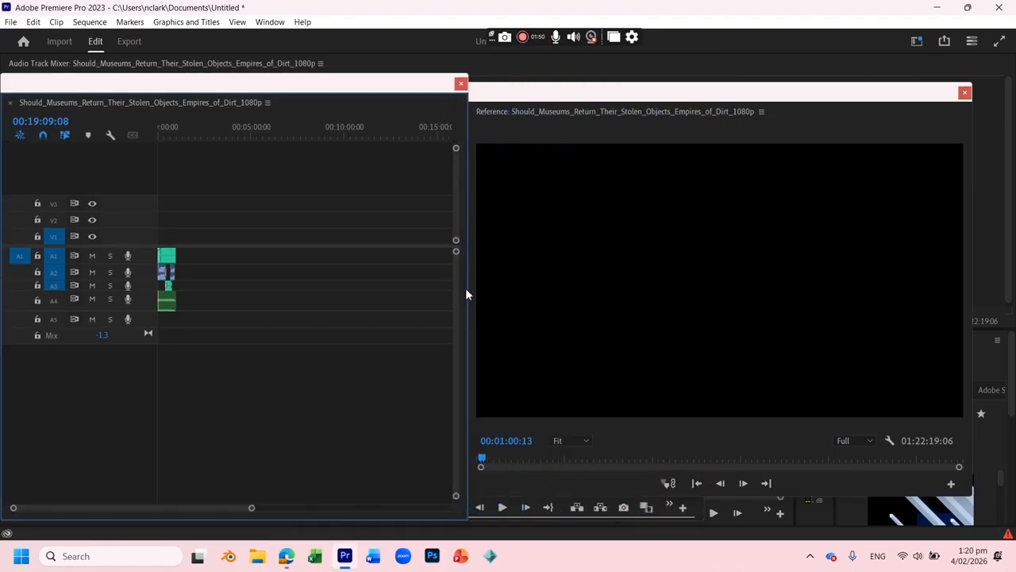
{"action": "left_click_drag", "start_coordinate": [252, 509], "coordinate": [325, 509]}
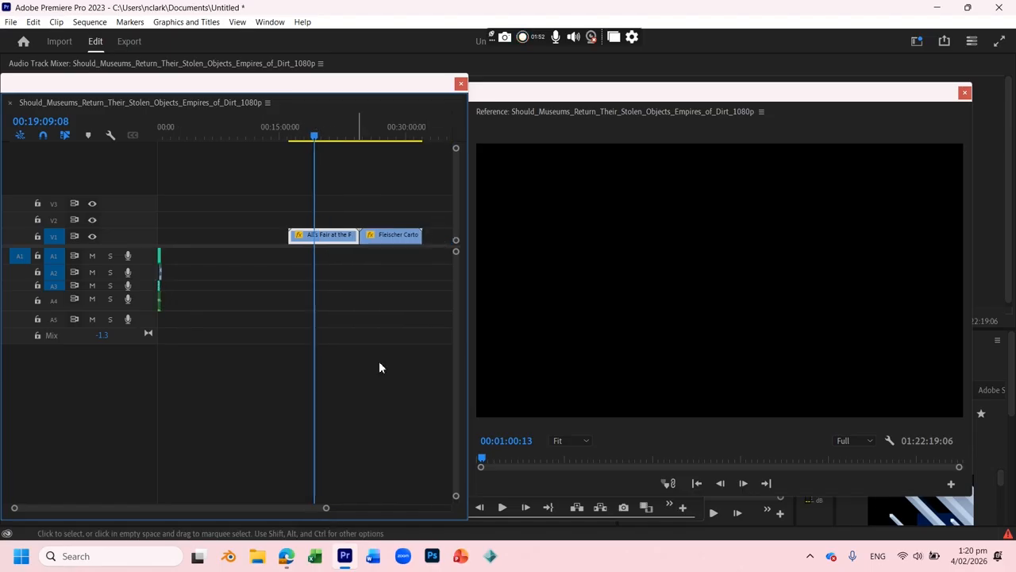
Bring up the Reference Monitor, move it out of the way and place the enlarged Program monitor beside the timeline
{"action": "left_click", "coordinate": [267, 22]}
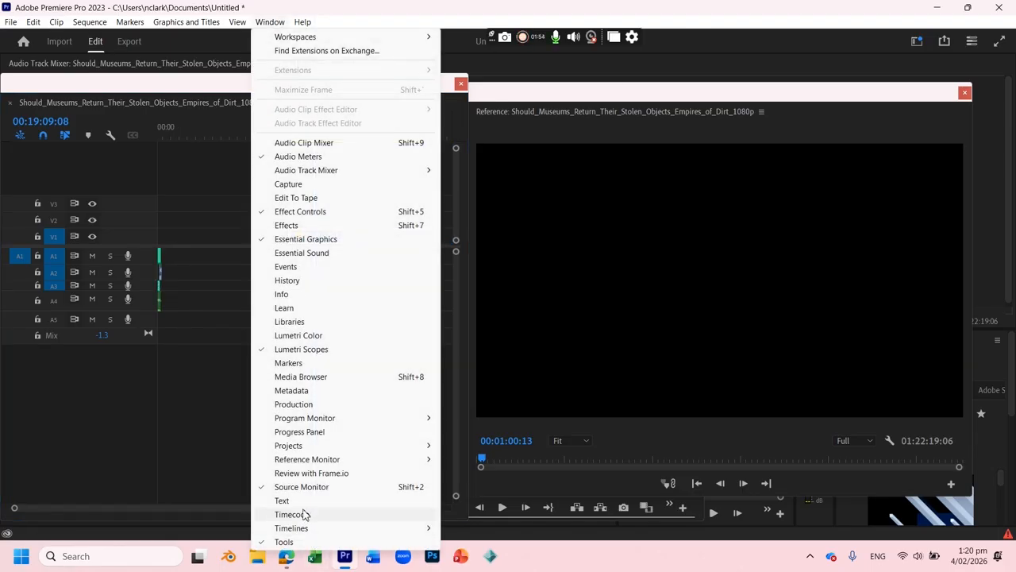
{"action": "mouse_move", "coordinate": [302, 460]}
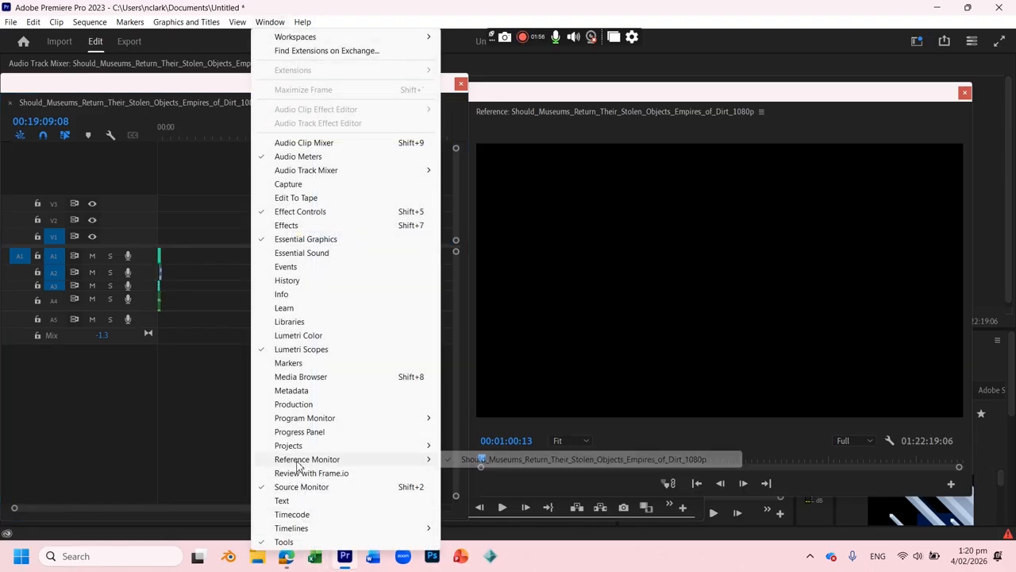
{"action": "left_click", "coordinate": [489, 460]}
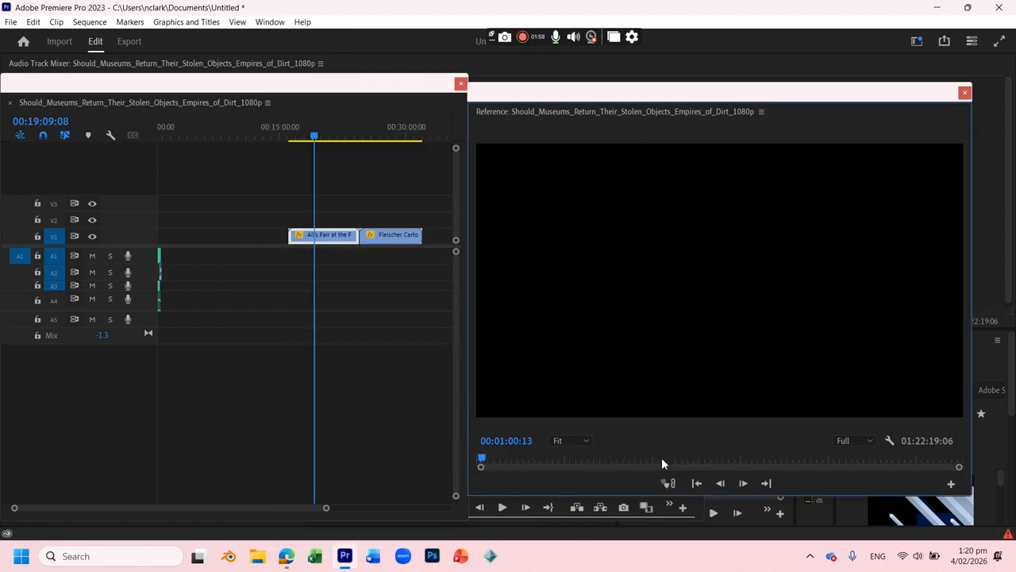
{"action": "left_click_drag", "start_coordinate": [568, 93], "coordinate": [770, 224]}
{"action": "left_click_drag", "start_coordinate": [528, 369], "coordinate": [742, 85]}
{"action": "left_click_drag", "start_coordinate": [721, 242], "coordinate": [737, 501]}
Scrub through the V1 video clips and delete the unwanted clip at the end of the sequence
{"action": "left_click_drag", "start_coordinate": [314, 136], "coordinate": [315, 167]}
{"action": "key", "text": "Delete"}
{"action": "left_click_drag", "start_coordinate": [247, 134], "coordinate": [274, 136]}
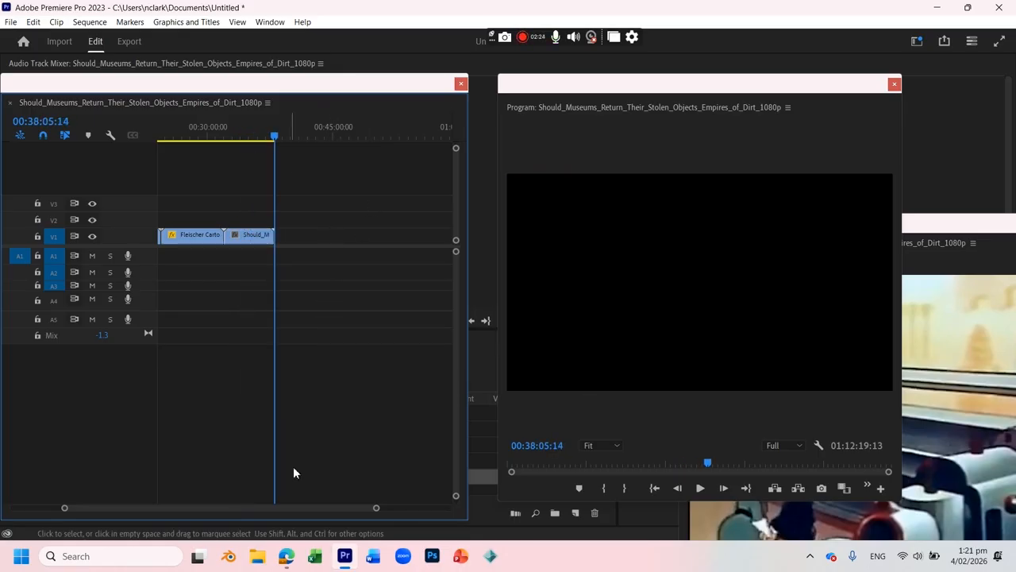
Move the Bradford clip from V2 to V1 directly after the third clip and scrub through the clips
{"action": "left_click_drag", "start_coordinate": [376, 509], "coordinate": [423, 508]}
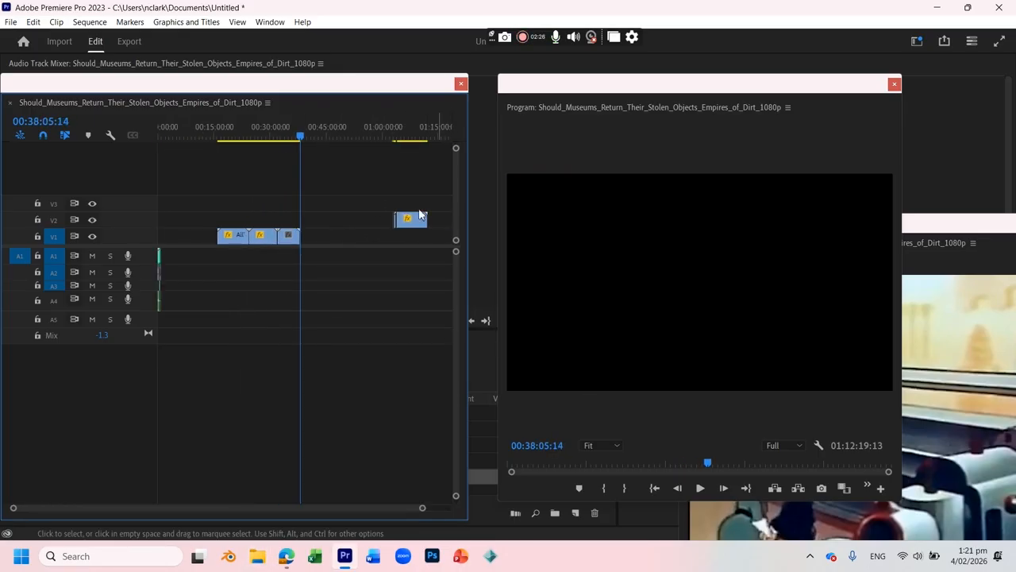
{"action": "left_click_drag", "start_coordinate": [414, 223], "coordinate": [321, 236]}
{"action": "left_click", "coordinate": [305, 136]}
{"action": "left_click_drag", "start_coordinate": [309, 134], "coordinate": [339, 168]}
{"action": "left_click_drag", "start_coordinate": [239, 135], "coordinate": [226, 137]}
Add the Wah_Chang's_Dinosaurs clip to V1 at about 01:10:00:00 and scale its picture up to fill the frame height
{"action": "left_click_drag", "start_coordinate": [217, 97], "coordinate": [428, 132]}
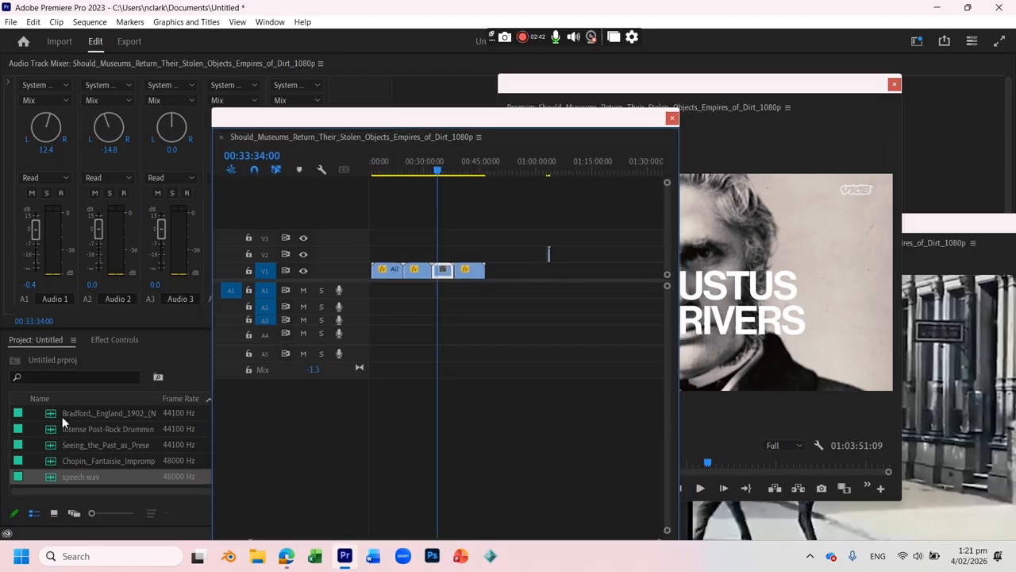
{"action": "scroll", "coordinate": [97, 415], "scroll_direction": "up", "scroll_amount": 3}
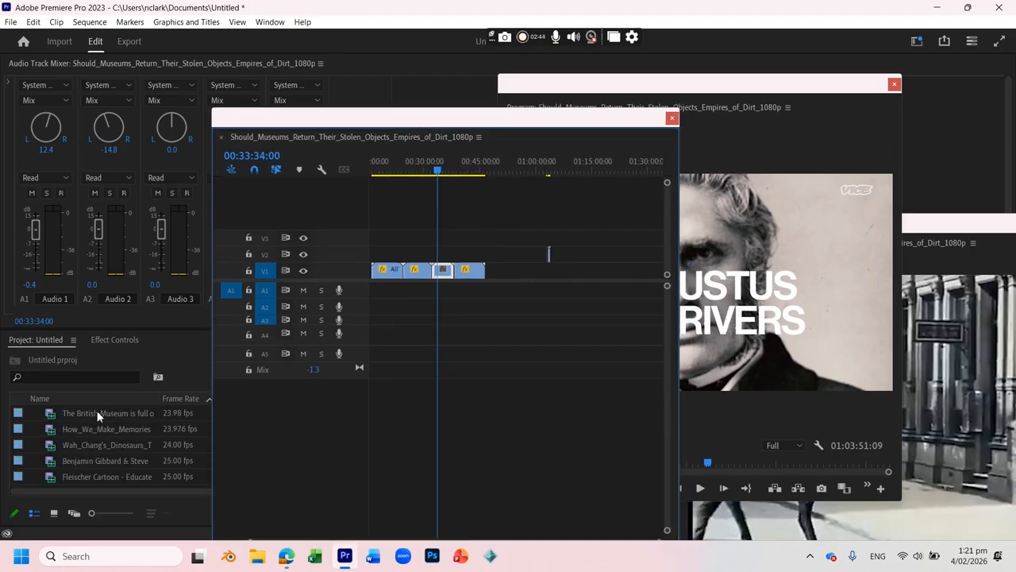
{"action": "left_click_drag", "start_coordinate": [84, 450], "coordinate": [576, 183]}
{"action": "left_click", "coordinate": [574, 164]}
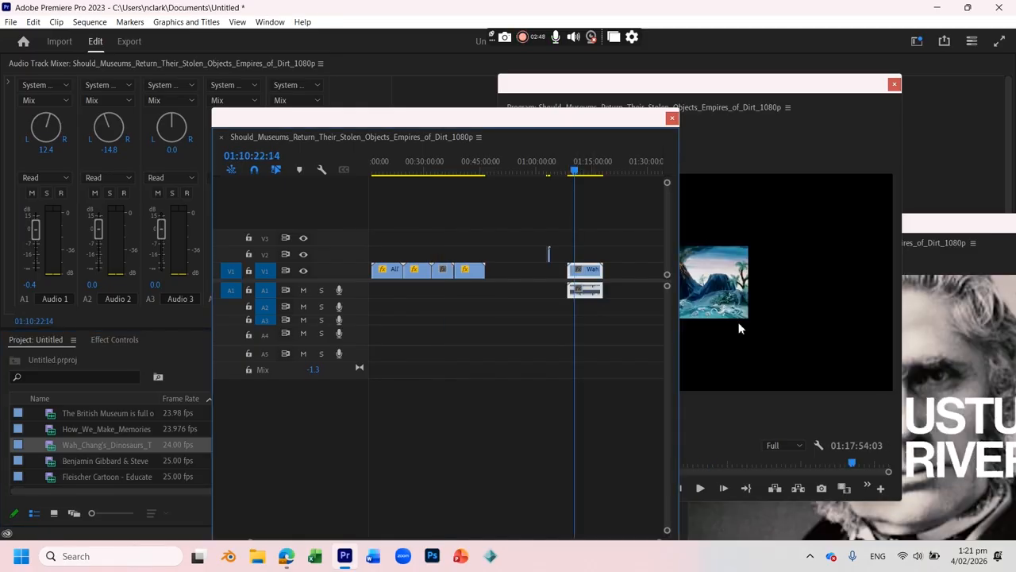
{"action": "left_click", "coordinate": [744, 317]}
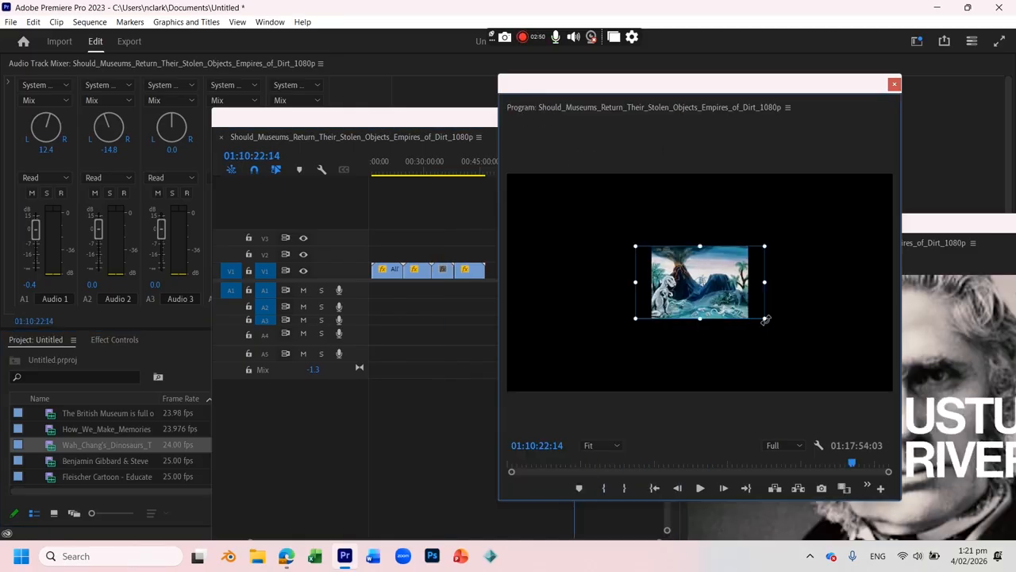
{"action": "left_click_drag", "start_coordinate": [775, 330], "coordinate": [864, 418]}
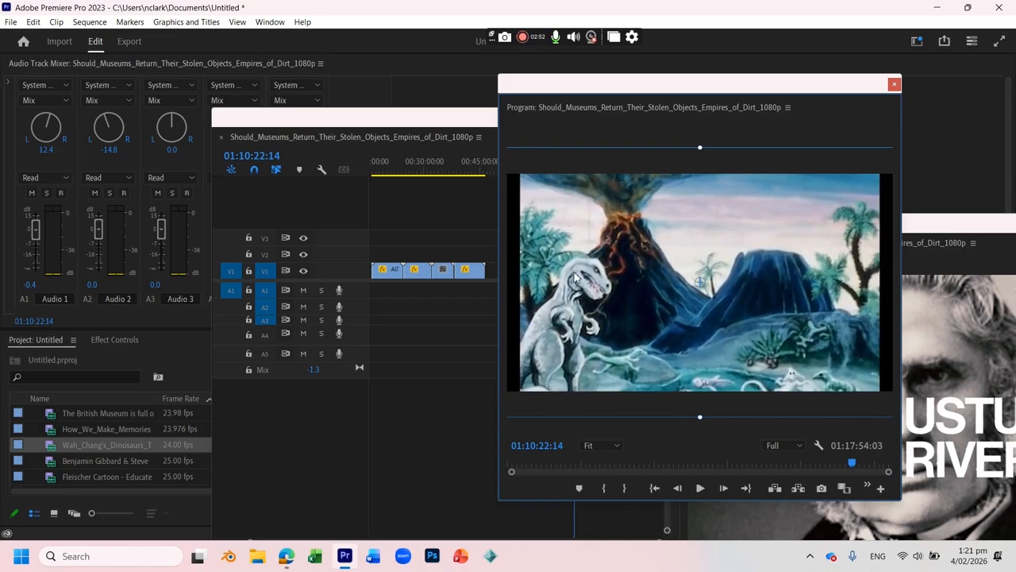
Move the Program monitor aside and widen the timeline window next to it
{"action": "left_click_drag", "start_coordinate": [545, 87], "coordinate": [727, 83]}
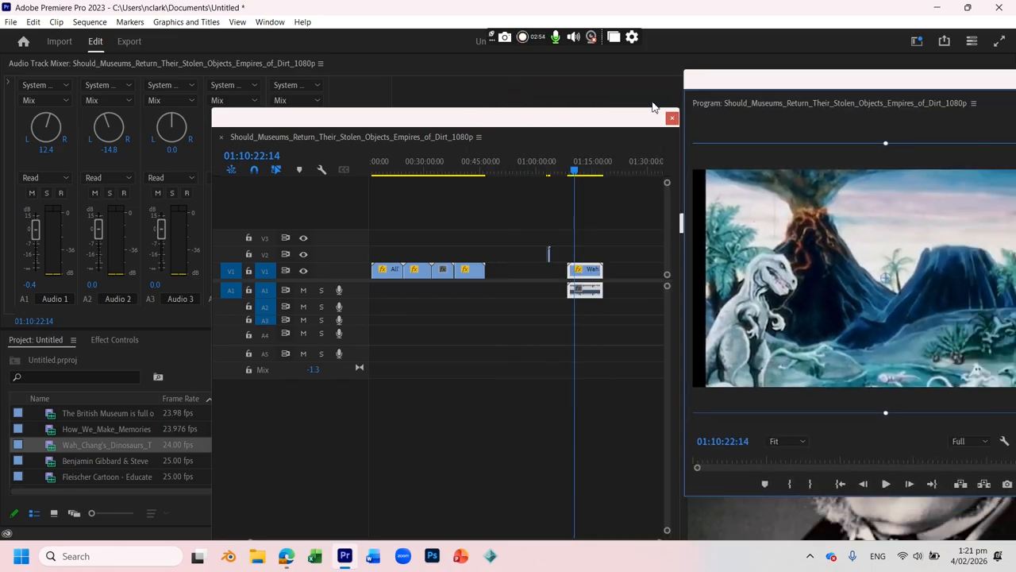
{"action": "left_click_drag", "start_coordinate": [387, 117], "coordinate": [128, 64]}
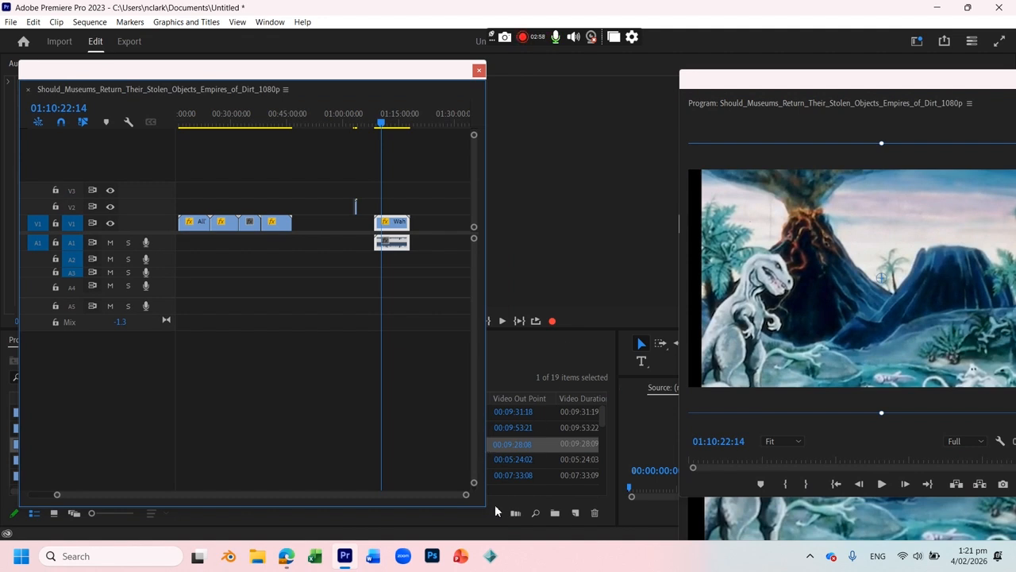
{"action": "left_click_drag", "start_coordinate": [487, 505], "coordinate": [643, 505]}
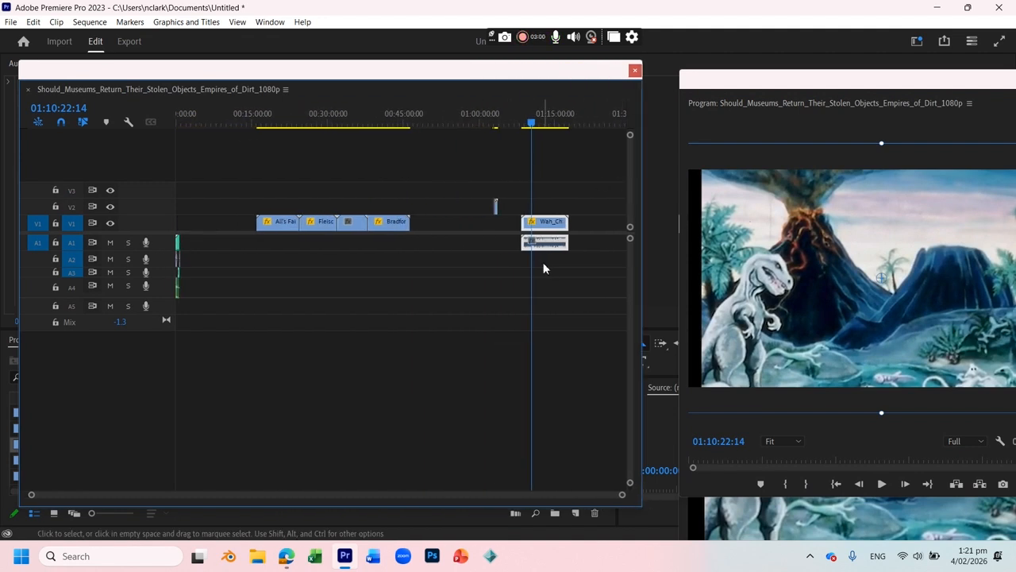
Delete the Wah_Chang's clip's audio with V1 locked, unlock the track and move the clip against the end of the Bradford clip
{"action": "left_click", "coordinate": [55, 223]}
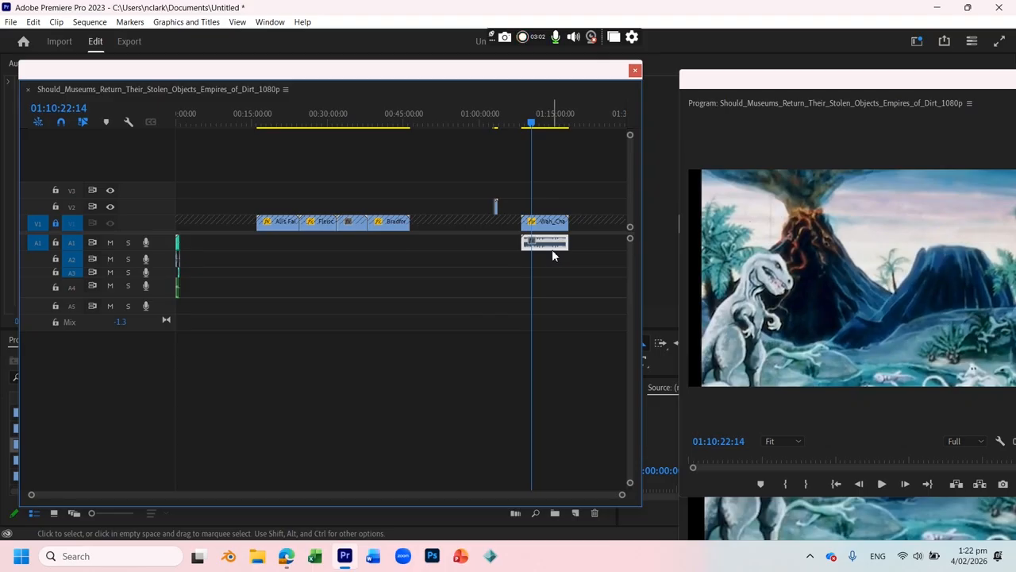
{"action": "left_click", "coordinate": [55, 223]}
{"action": "left_click_drag", "start_coordinate": [42, 234], "coordinate": [70, 388]}
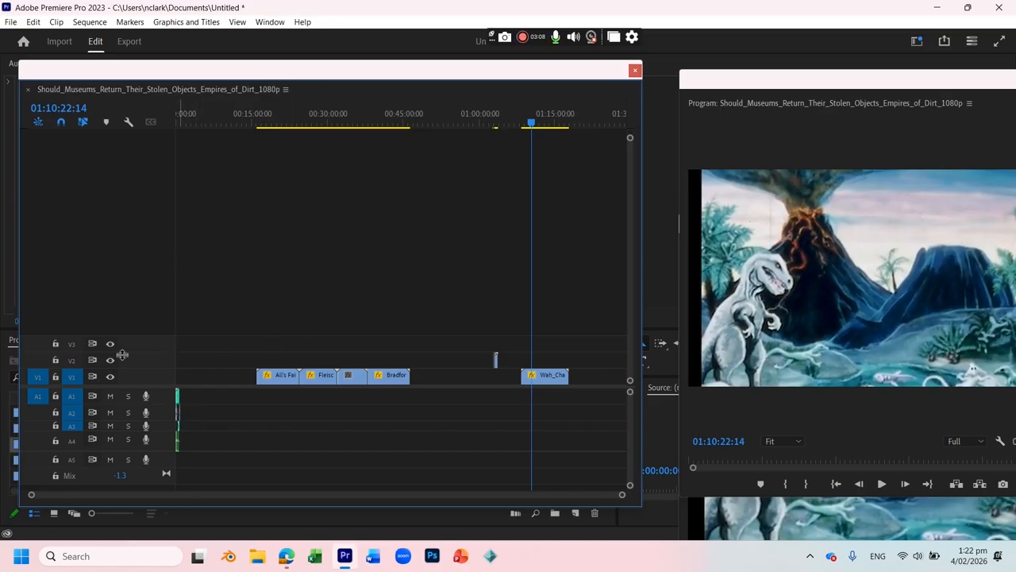
{"action": "left_click_drag", "start_coordinate": [543, 381], "coordinate": [432, 378]}
{"action": "key", "text": "Home"}
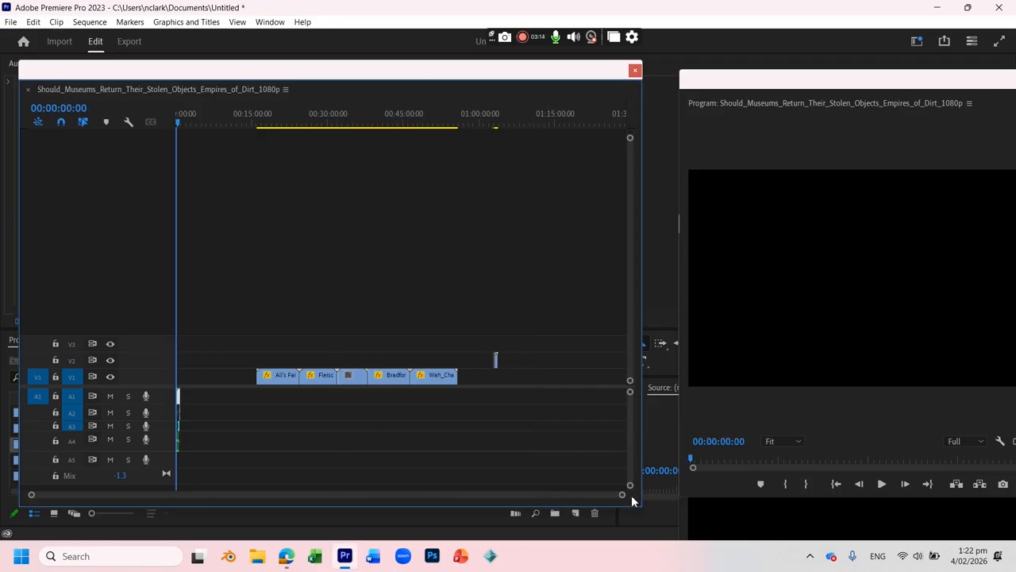
Move all five video clips from V1 up to V3
{"action": "left_click_drag", "start_coordinate": [623, 498], "coordinate": [557, 495]}
{"action": "left_click", "coordinate": [606, 119]}
{"action": "left_click_drag", "start_coordinate": [281, 346], "coordinate": [559, 375]}
{"action": "key", "text": "Up"}
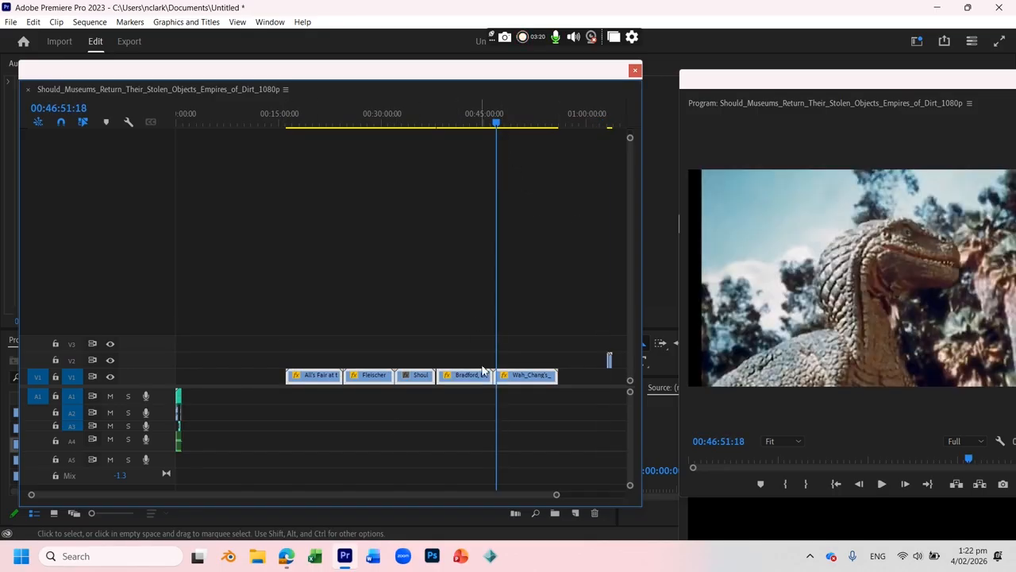
Stack the Bradford, Wah_Chang's, All's Fair and Fleischer clips at the sequence start on V1, V2, V3 and V4 respectively
{"action": "left_click_drag", "start_coordinate": [469, 383], "coordinate": [176, 382]}
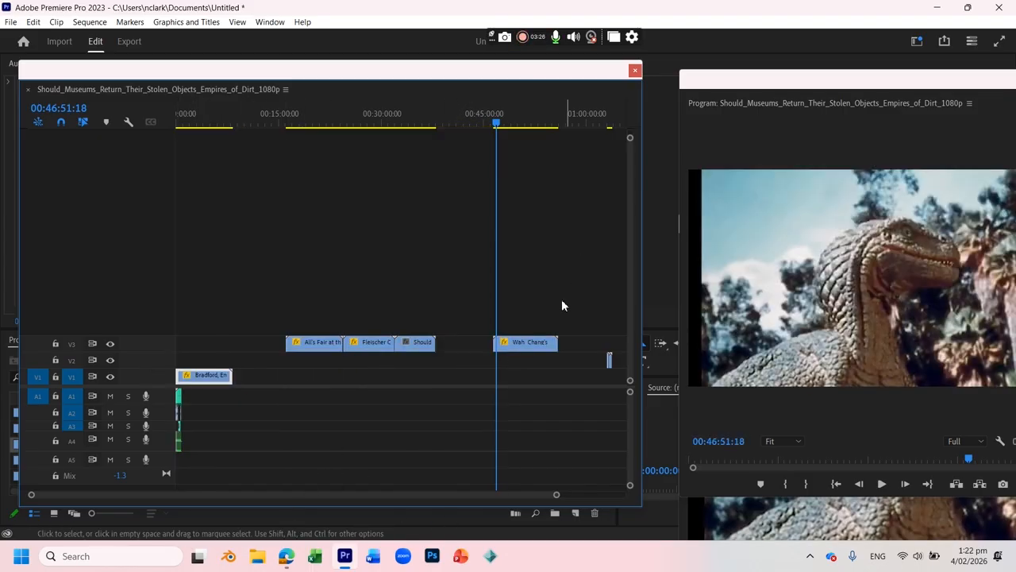
{"action": "left_click_drag", "start_coordinate": [522, 346], "coordinate": [200, 362]}
{"action": "left_click_drag", "start_coordinate": [312, 343], "coordinate": [202, 348]}
{"action": "left_click_drag", "start_coordinate": [371, 347], "coordinate": [205, 325]}
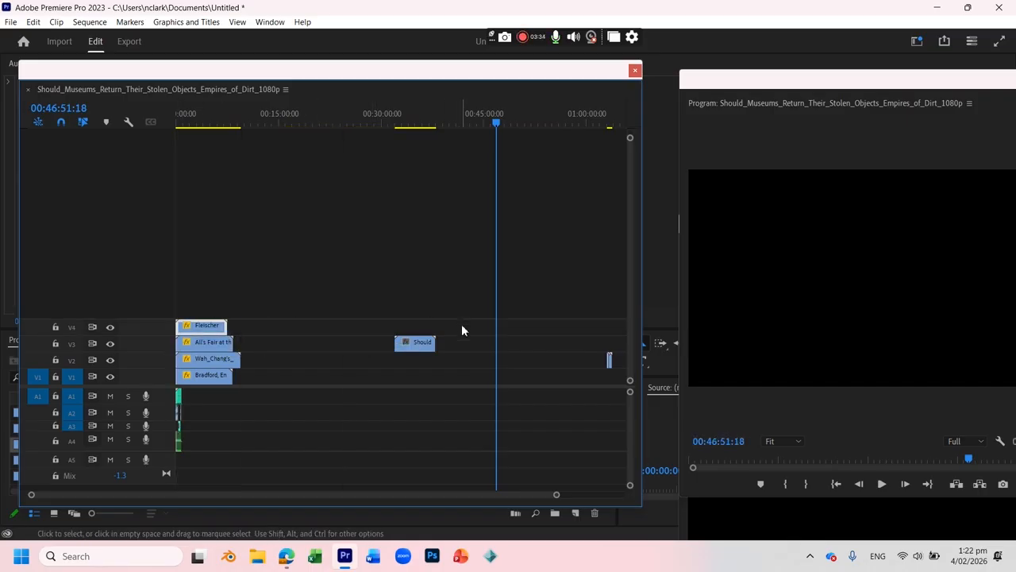
Place the Should_Museums clip at the sequence start on V5 and bring the short effects clips on V2 to about 16 minutes
{"action": "left_click_drag", "start_coordinate": [412, 353], "coordinate": [199, 310]}
{"action": "left_click_drag", "start_coordinate": [582, 332], "coordinate": [480, 364]}
{"action": "left_click_drag", "start_coordinate": [296, 364], "coordinate": [291, 362]}
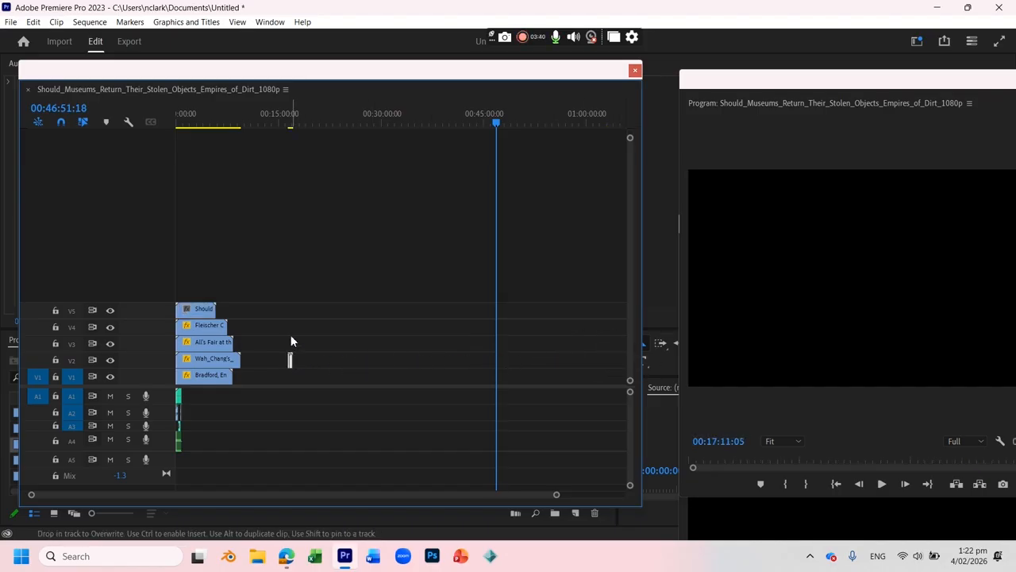
Check the short effects clips on V2 and place the distorted colour-bar clip at the sequence start on V6
{"action": "left_click_drag", "start_coordinate": [276, 119], "coordinate": [291, 121]}
{"action": "left_click_drag", "start_coordinate": [293, 122], "coordinate": [290, 122]}
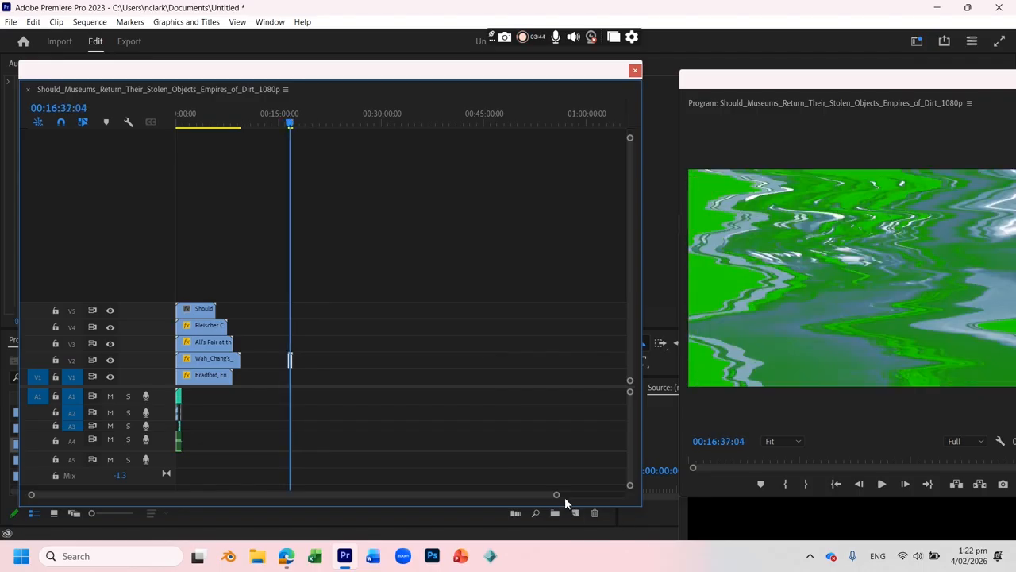
{"action": "left_click_drag", "start_coordinate": [554, 497], "coordinate": [405, 493]}
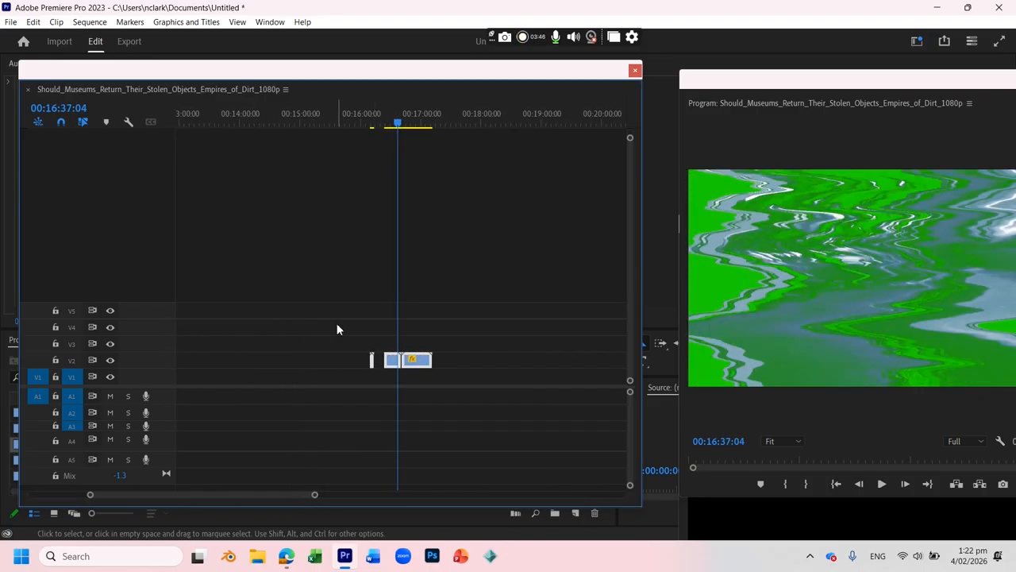
{"action": "left_click_drag", "start_coordinate": [367, 124], "coordinate": [372, 123]}
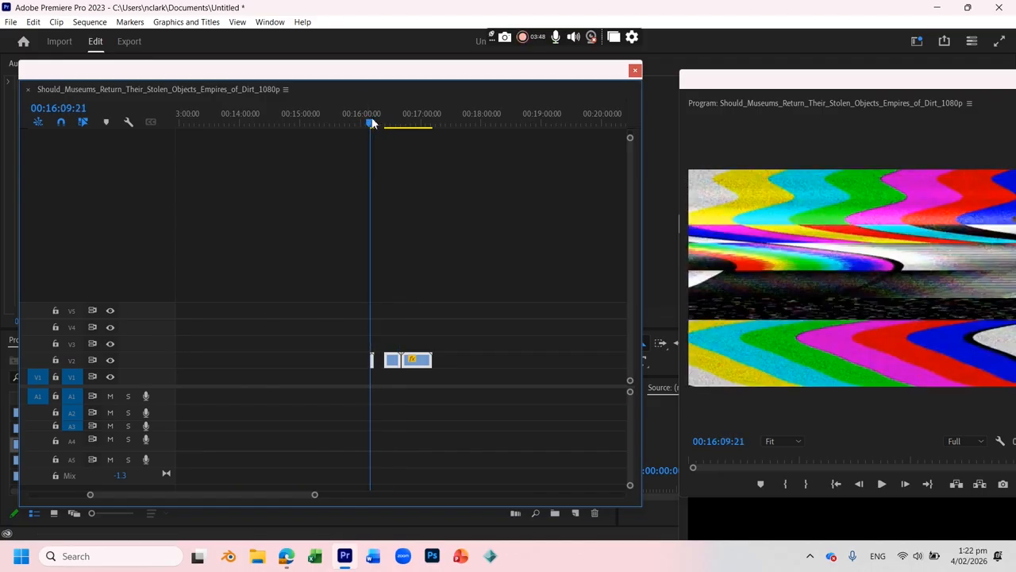
{"action": "left_click_drag", "start_coordinate": [373, 366], "coordinate": [218, 293]}
Move the two remaining effects clips along V6 to just past the ten-minute mark, clear of the long clips
{"action": "left_click_drag", "start_coordinate": [320, 300], "coordinate": [612, 300]}
{"action": "left_click_drag", "start_coordinate": [255, 494], "coordinate": [338, 490]}
{"action": "left_click_drag", "start_coordinate": [202, 493], "coordinate": [142, 493]}
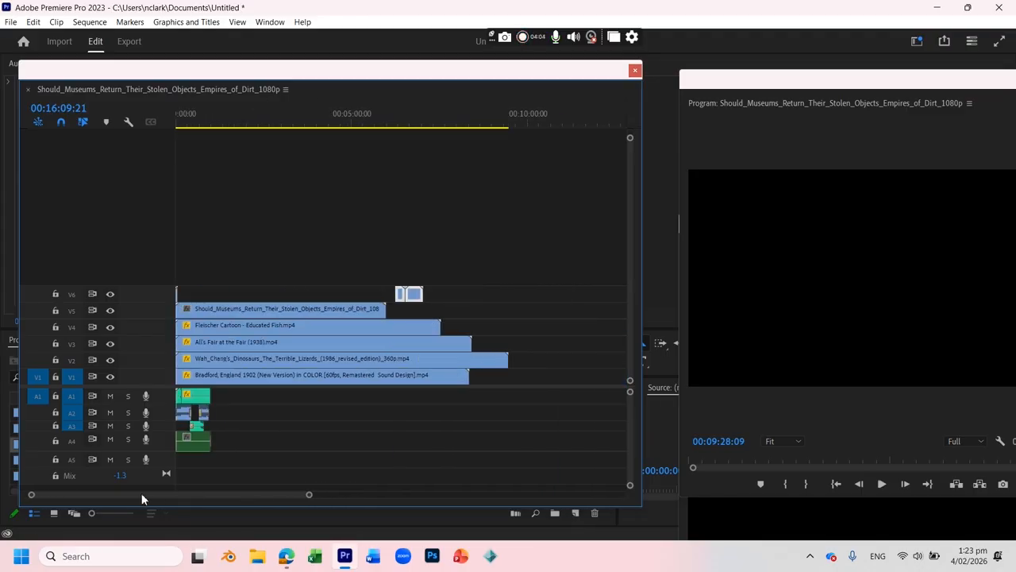
{"action": "mouse_move", "coordinate": [548, 304]}
{"action": "left_mouse_down"}
{"action": "mouse_move", "coordinate": [582, 304]}
{"action": "mouse_move", "coordinate": [554, 304]}
{"action": "left_mouse_up"}
Set the playhead to 00:00:58:17 and hide video tracks V2 to V6 so that only the Bradford clip shows
{"action": "left_click", "coordinate": [195, 127]}
{"action": "left_click_drag", "start_coordinate": [197, 133], "coordinate": [211, 131]}
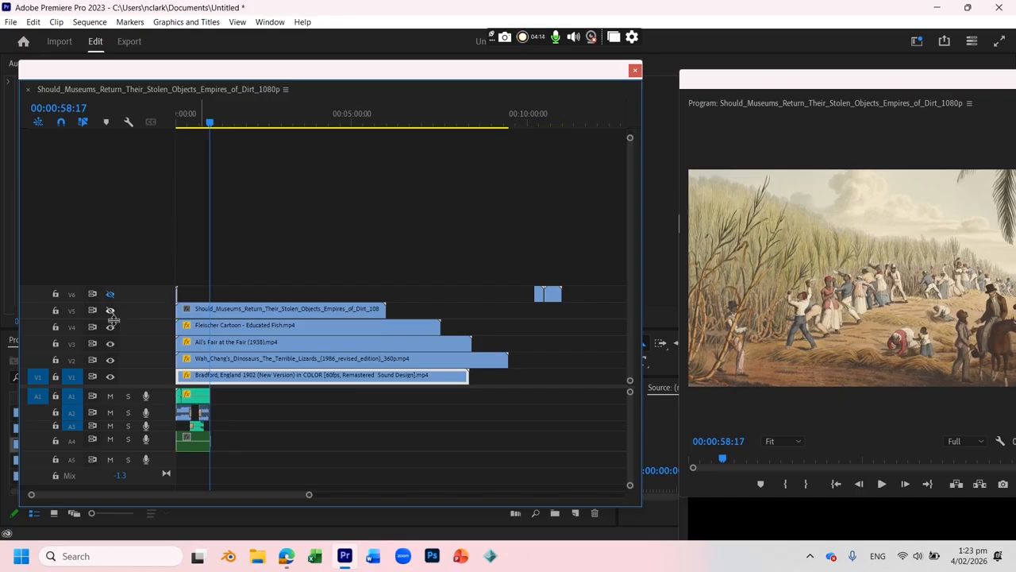
{"action": "left_click", "coordinate": [110, 310]}
{"action": "left_click", "coordinate": [111, 327]}
{"action": "left_click", "coordinate": [111, 343]}
{"action": "left_click", "coordinate": [110, 360]}
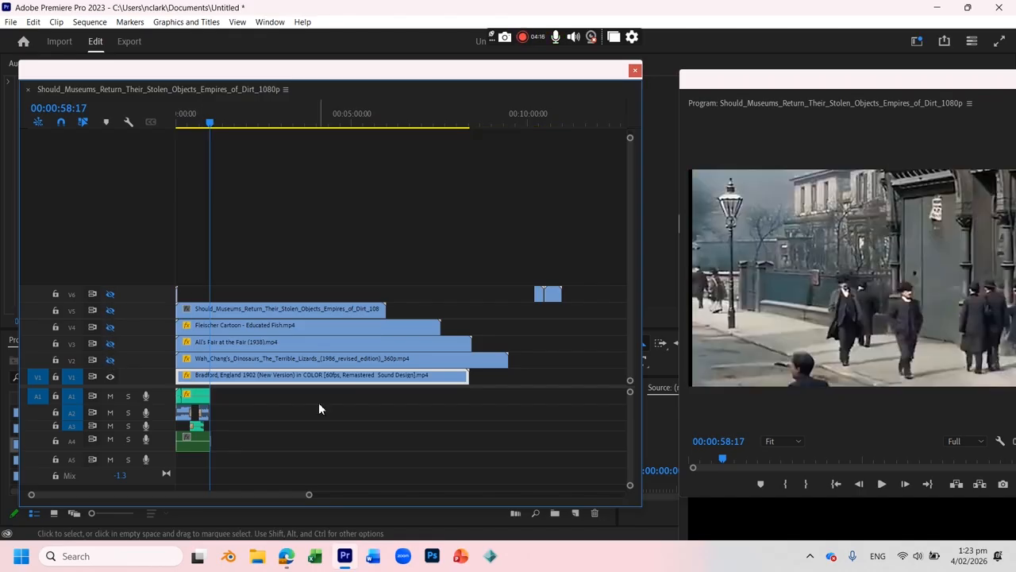
Split the Bradford clip on V1 at 00:00:59:24, where the audio ends
{"action": "left_click_drag", "start_coordinate": [308, 498], "coordinate": [209, 501]}
{"action": "left_click_drag", "start_coordinate": [399, 125], "coordinate": [414, 123]}
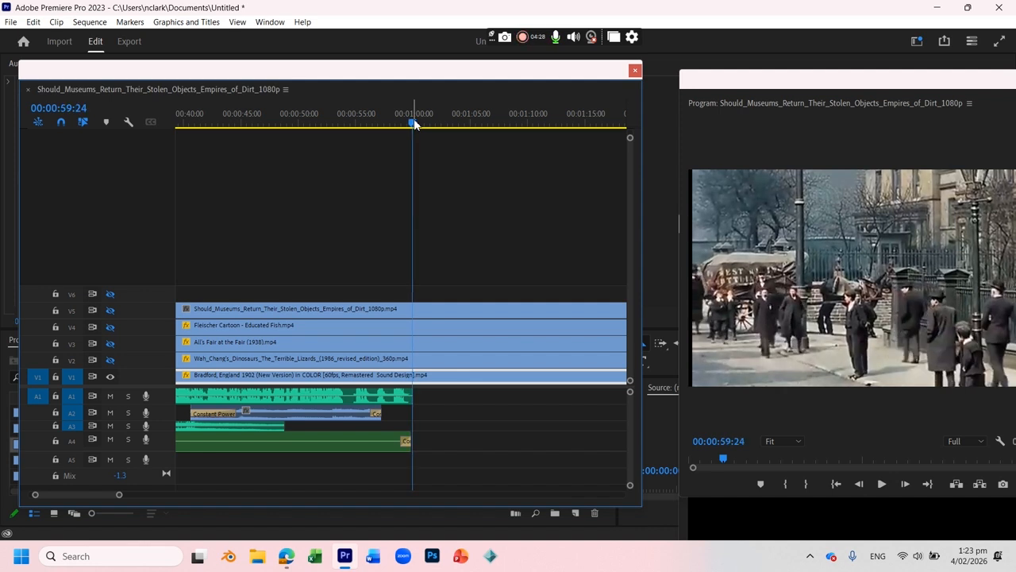
{"action": "left_click", "coordinate": [415, 380]}
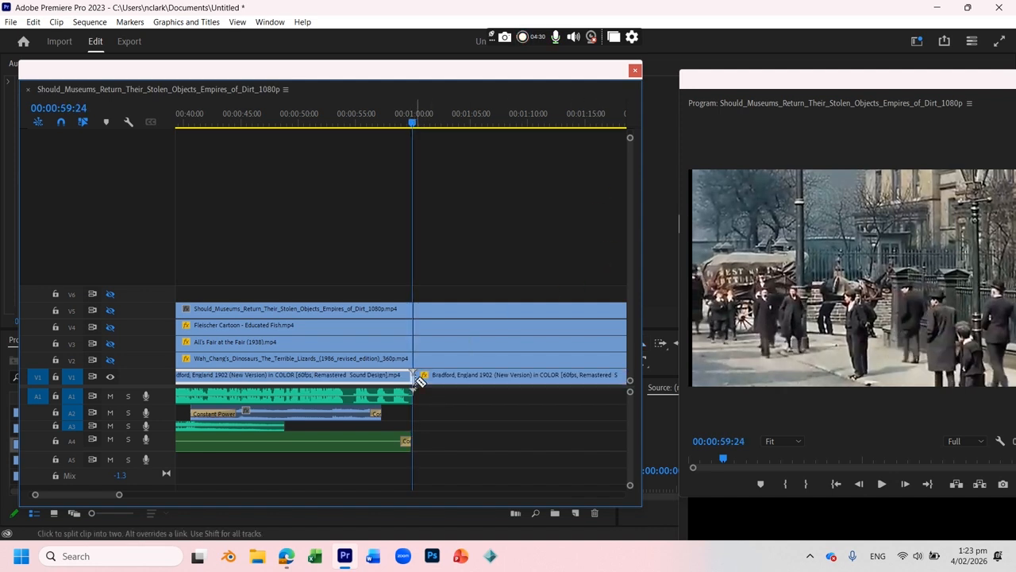
Cut away the part of the Bradford clip before 00:01:14:01 and move the rest to the sequence start
{"action": "left_click_drag", "start_coordinate": [433, 125], "coordinate": [316, 143]}
{"action": "key", "text": "c"}
{"action": "left_click", "coordinate": [316, 375]}
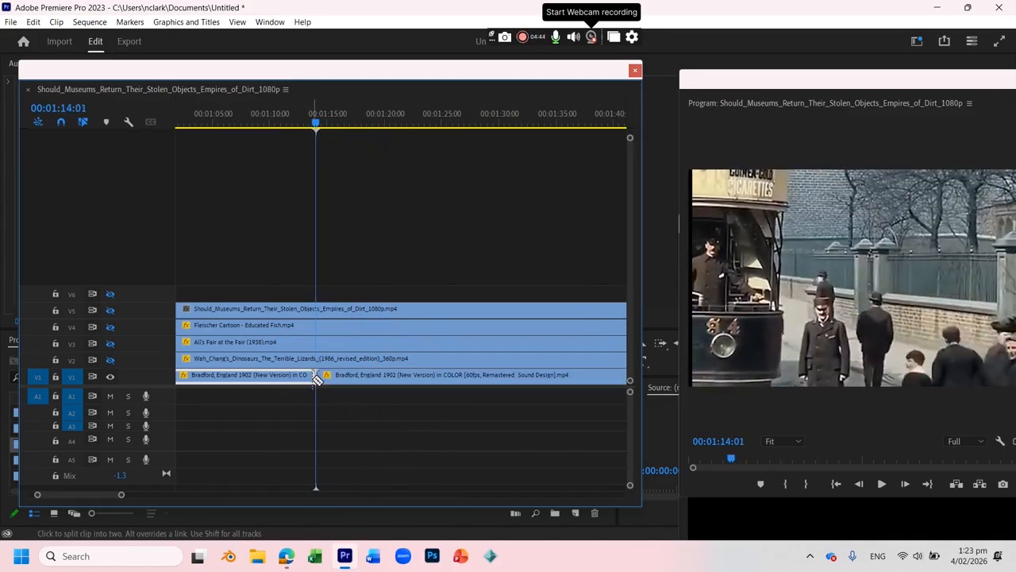
{"action": "key", "text": "Delete"}
{"action": "key", "text": "equal"}
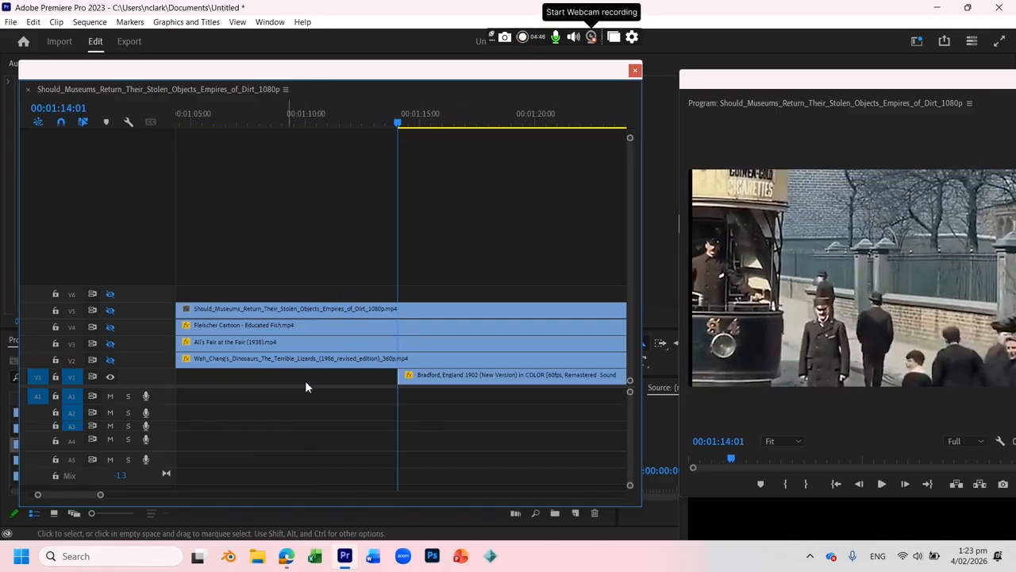
{"action": "left_click_drag", "start_coordinate": [446, 378], "coordinate": [163, 380]}
{"action": "left_click_drag", "start_coordinate": [93, 496], "coordinate": [171, 495]}
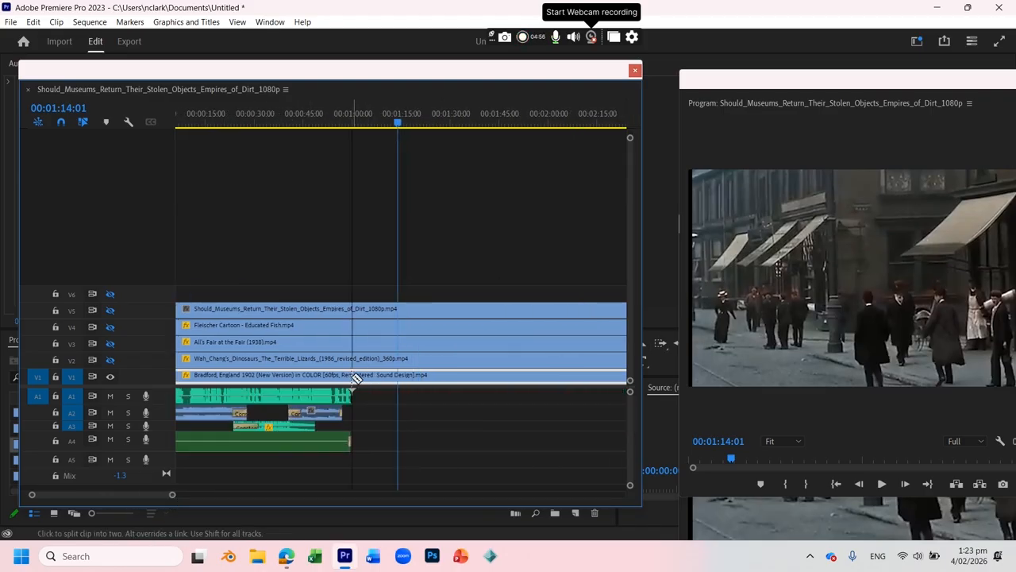
{"action": "left_click_drag", "start_coordinate": [342, 123], "coordinate": [355, 120]}
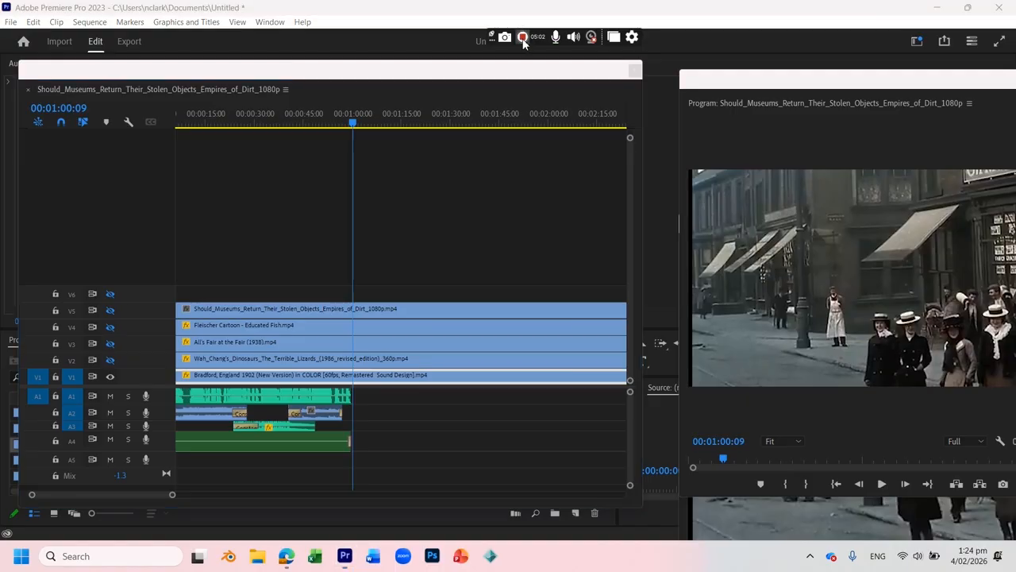
{"action": "left_click", "coordinate": [523, 37]}
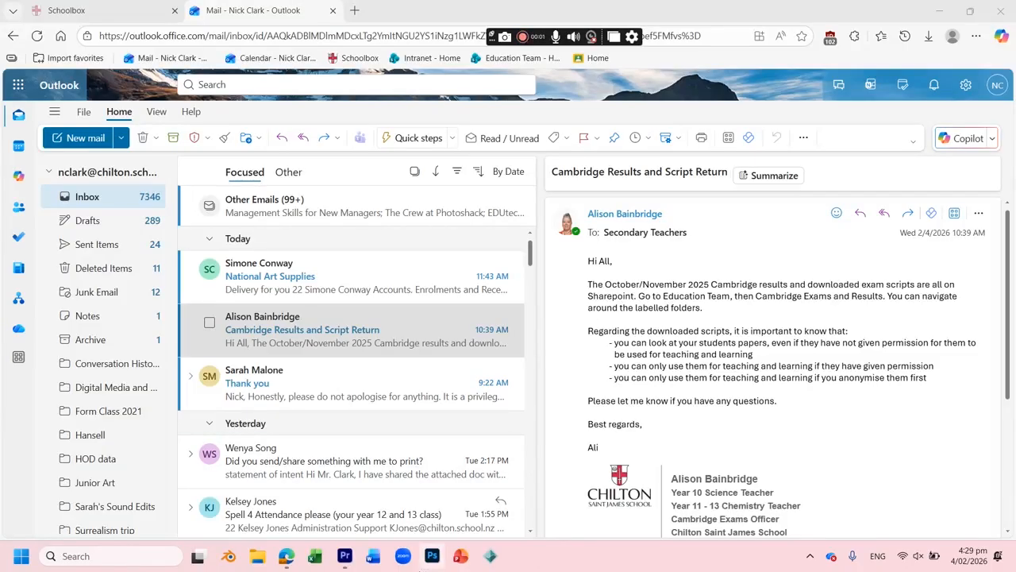
Switch to Premiere Pro, make track V6 visible again and return the playhead to the sequence start
{"action": "left_click", "coordinate": [348, 559]}
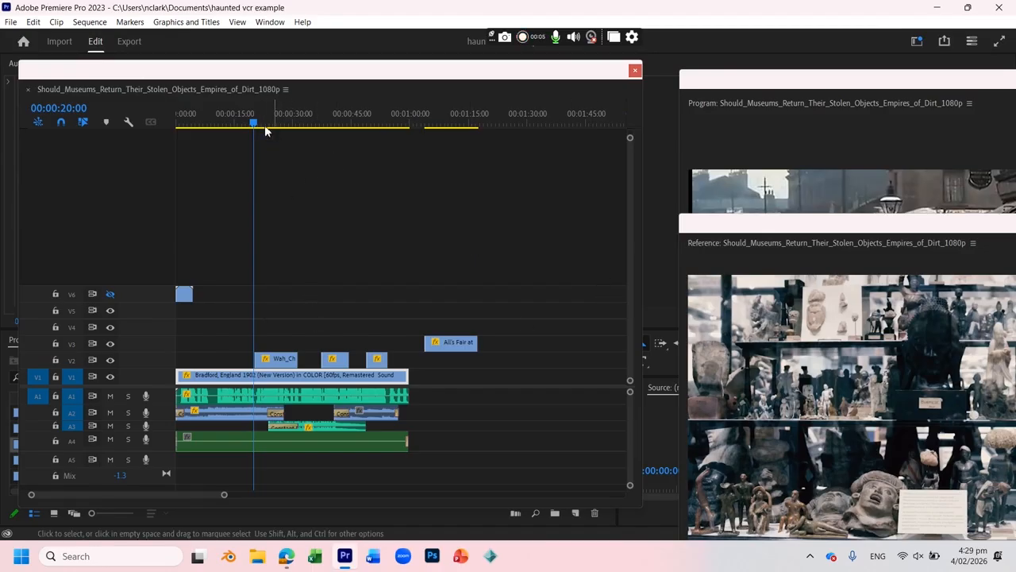
{"action": "left_click", "coordinate": [111, 295]}
{"action": "left_click_drag", "start_coordinate": [203, 112], "coordinate": [164, 119]}
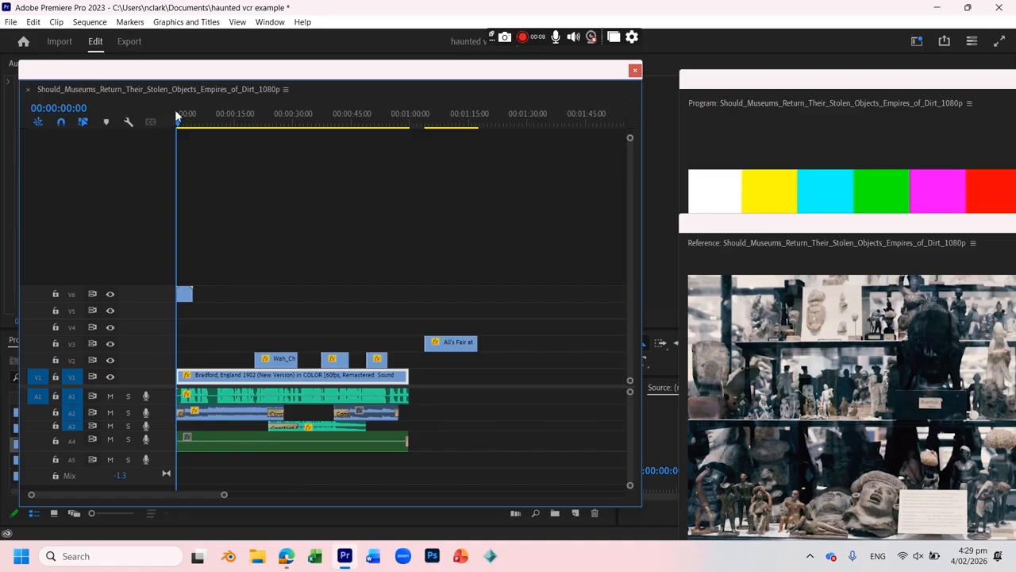
Close the Reference monitor and shift the Program monitor closer to the timeline window
{"action": "left_click_drag", "start_coordinate": [799, 236], "coordinate": [611, 150]}
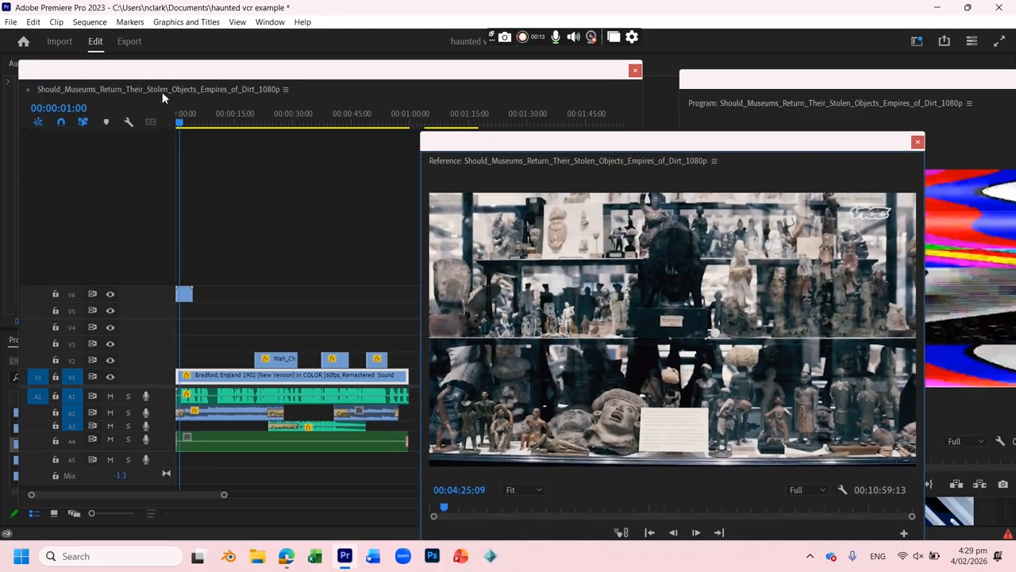
{"action": "left_click_drag", "start_coordinate": [195, 119], "coordinate": [224, 119]}
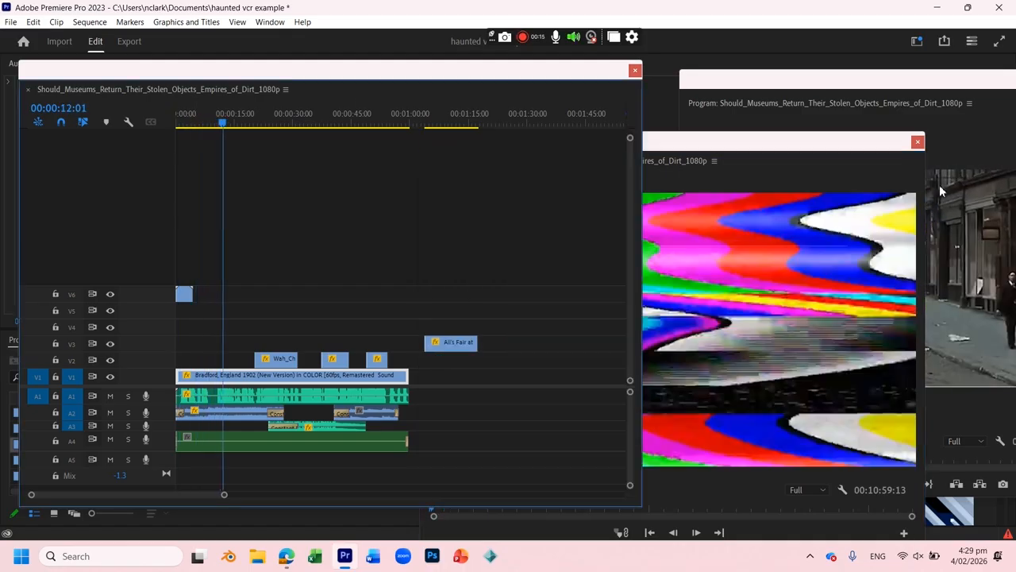
{"action": "left_click", "coordinate": [918, 142]}
{"action": "left_click_drag", "start_coordinate": [769, 80], "coordinate": [748, 78]}
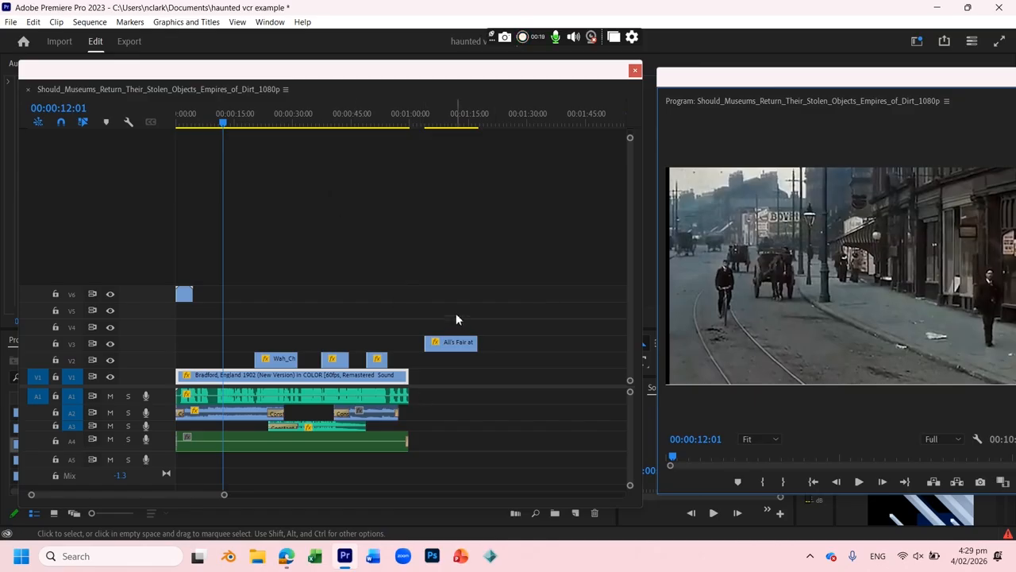
Move the All's Fair clip to V4 just before the first Wah_Chang's clip and the short V5 clip to about 32 seconds
{"action": "left_click_drag", "start_coordinate": [429, 343], "coordinate": [236, 332]}
{"action": "left_click_drag", "start_coordinate": [196, 120], "coordinate": [335, 156]}
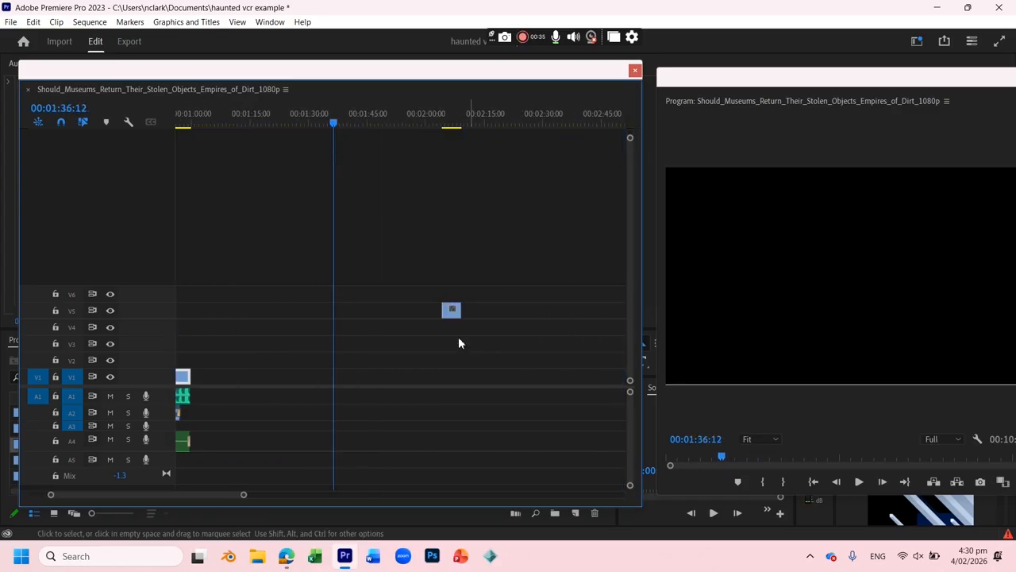
{"action": "left_click_drag", "start_coordinate": [451, 312], "coordinate": [312, 309]}
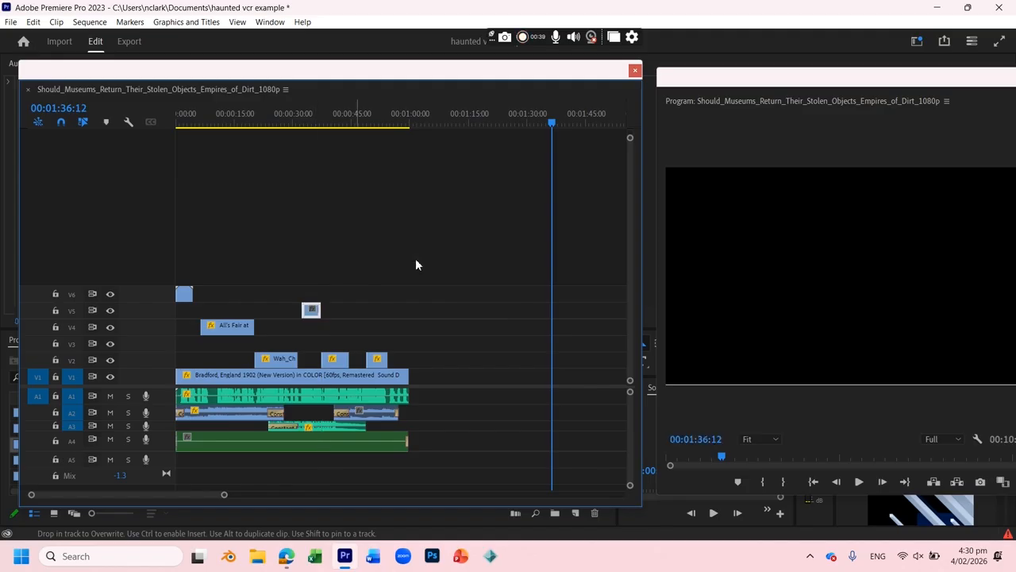
Place a short clip on V5 at about 24 seconds and the Should_Museums clip from 00:03:24 on V5 at about 40 seconds
{"action": "left_click_drag", "start_coordinate": [345, 123], "coordinate": [308, 185]}
{"action": "left_click_drag", "start_coordinate": [295, 350], "coordinate": [281, 311]}
{"action": "key", "text": "Down"}
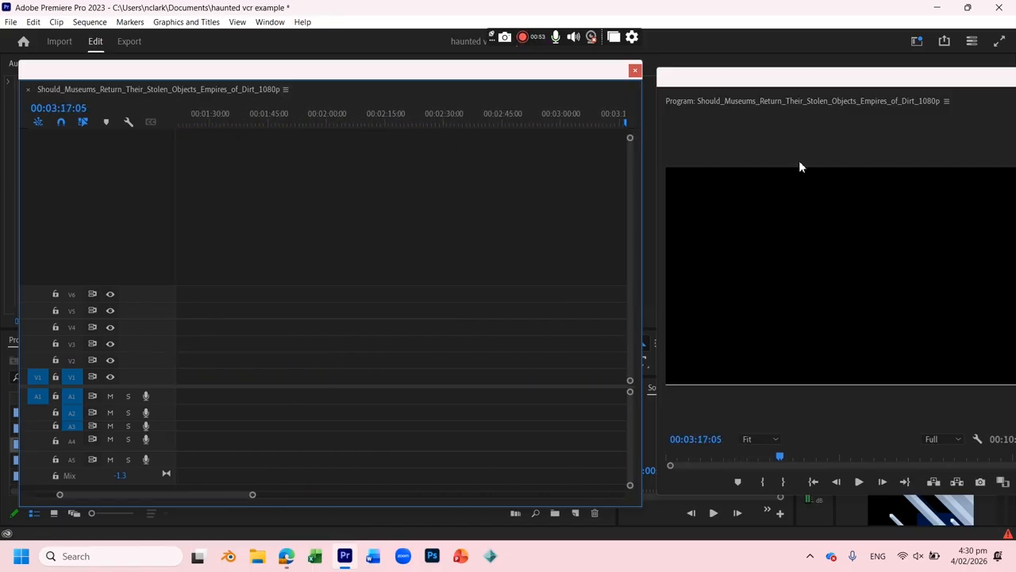
{"action": "left_click", "coordinate": [340, 115]}
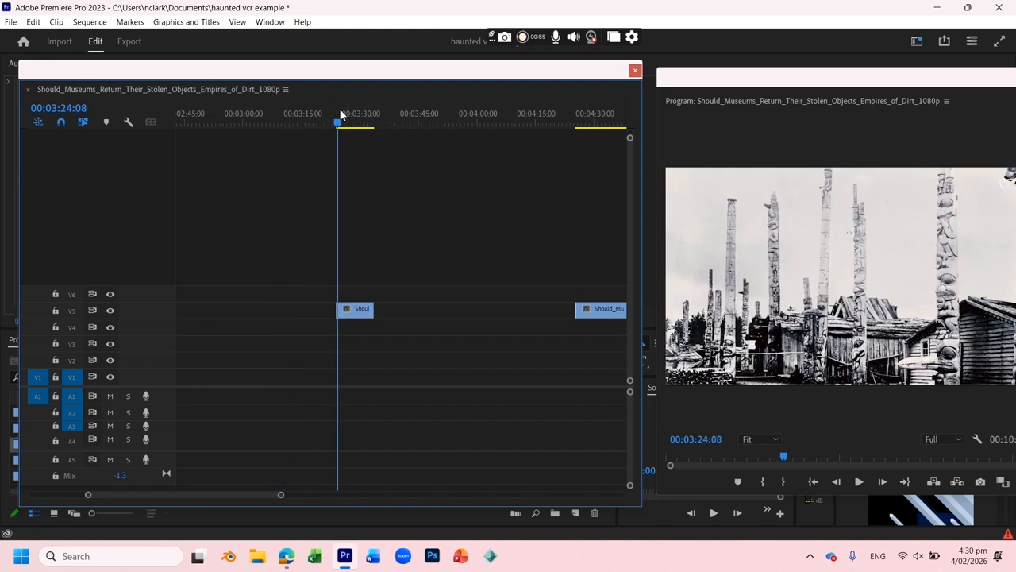
{"action": "scroll", "coordinate": [383, 308], "scroll_direction": "up", "scroll_amount": 10}
{"action": "mouse_move", "coordinate": [356, 313]}
{"action": "left_mouse_down"}
{"action": "mouse_move", "coordinate": [387, 309]}
{"action": "mouse_move", "coordinate": [354, 295]}
{"action": "mouse_move", "coordinate": [375, 310]}
{"action": "mouse_move", "coordinate": [361, 308]}
{"action": "left_mouse_up"}
Scrub through the leftover clips and move the TV noise and VHS green screen clips on V6 to about 1 minute 35 seconds
{"action": "left_click_drag", "start_coordinate": [350, 116], "coordinate": [450, 189]}
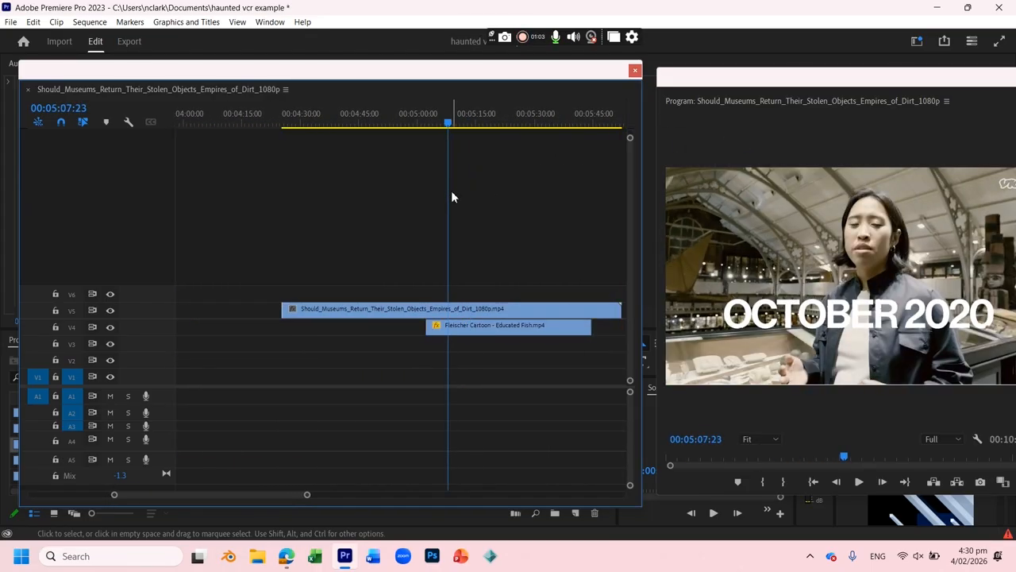
{"action": "left_click_drag", "start_coordinate": [308, 497], "coordinate": [471, 495]}
{"action": "left_click_drag", "start_coordinate": [412, 121], "coordinate": [508, 123]}
{"action": "left_click_drag", "start_coordinate": [587, 127], "coordinate": [608, 123]}
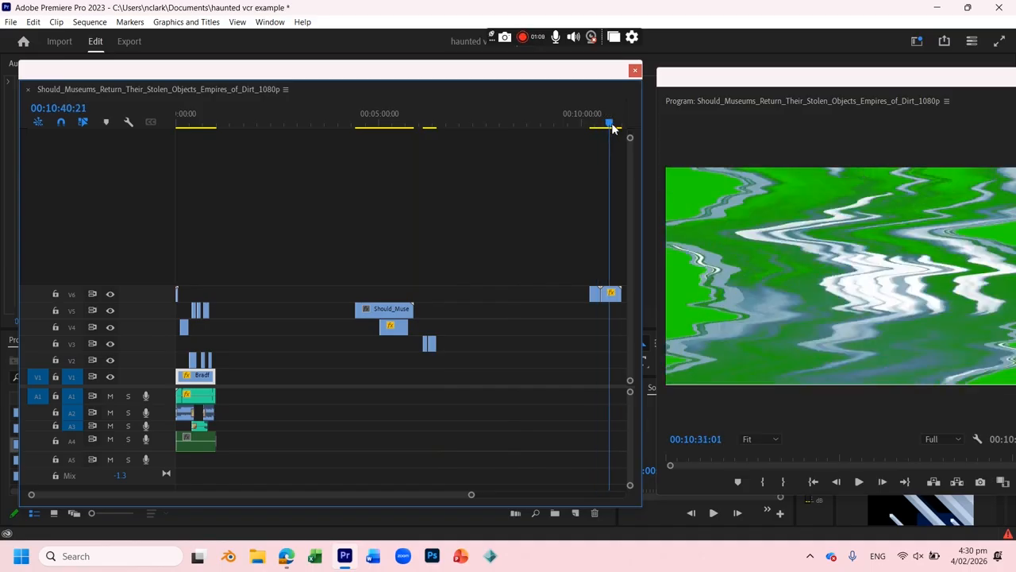
{"action": "left_click_drag", "start_coordinate": [613, 298], "coordinate": [261, 295]}
Move the long Should_Museums clip on V5 to about 2 minutes 36 seconds and trim its end to 00:02:52:05
{"action": "left_click", "coordinate": [380, 100]}
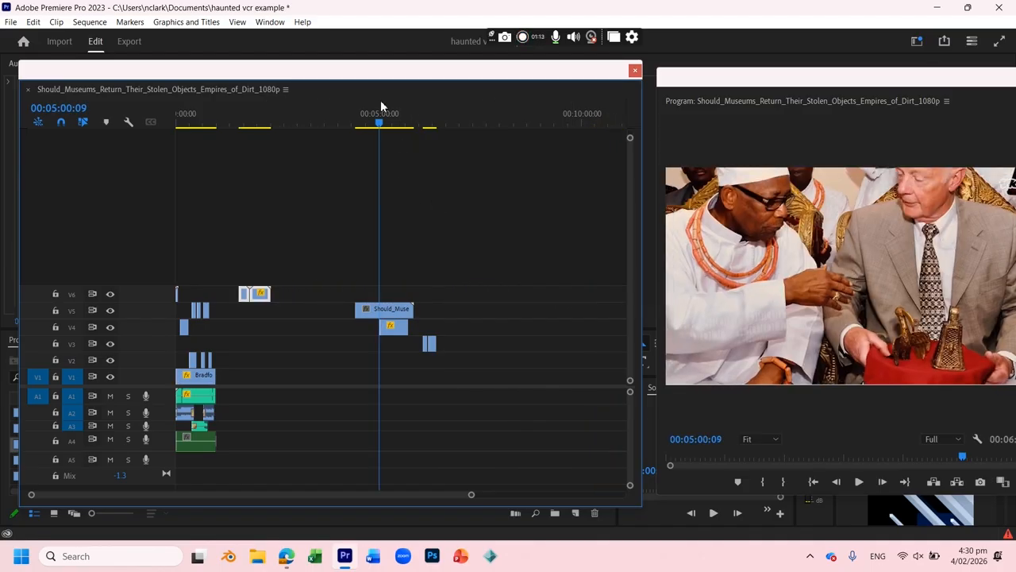
{"action": "left_click_drag", "start_coordinate": [396, 309], "coordinate": [323, 289]}
{"action": "mouse_move", "coordinate": [303, 116]}
{"action": "left_mouse_down"}
{"action": "mouse_move", "coordinate": [336, 98]}
{"action": "mouse_move", "coordinate": [293, 127]}
{"action": "left_mouse_up"}
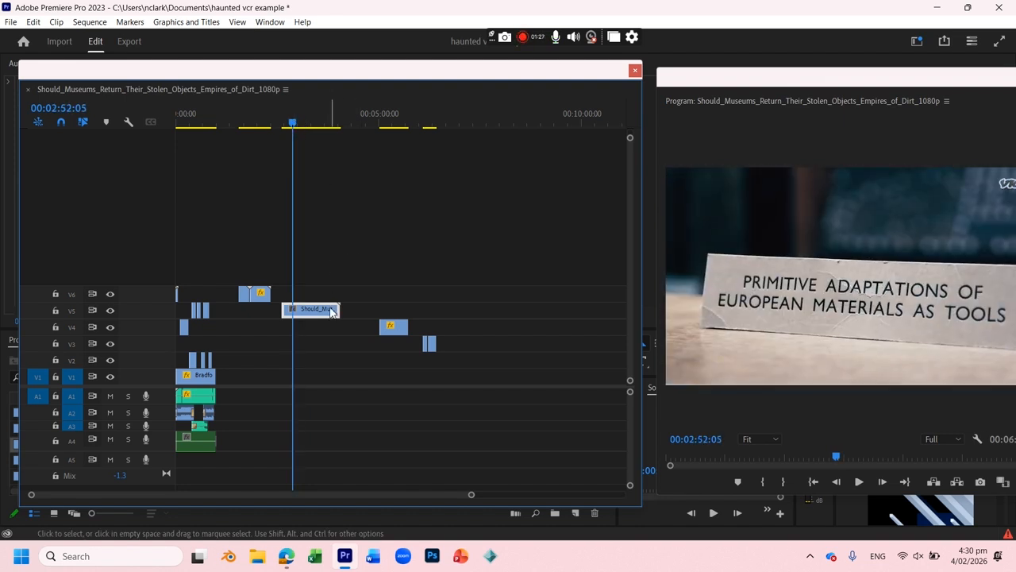
{"action": "left_click_drag", "start_coordinate": [337, 309], "coordinate": [292, 309]}
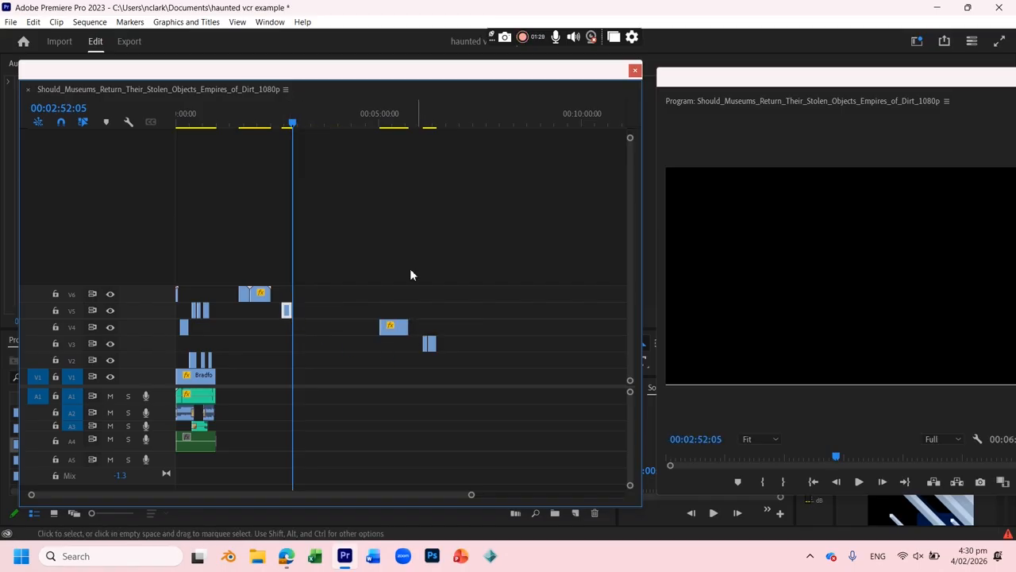
Gather the Fleischer and two leftover All's Fair clips on V4 and the trimmed Should_Museums clip on V5 at the one-minute mark
{"action": "left_click_drag", "start_coordinate": [383, 120], "coordinate": [428, 121]}
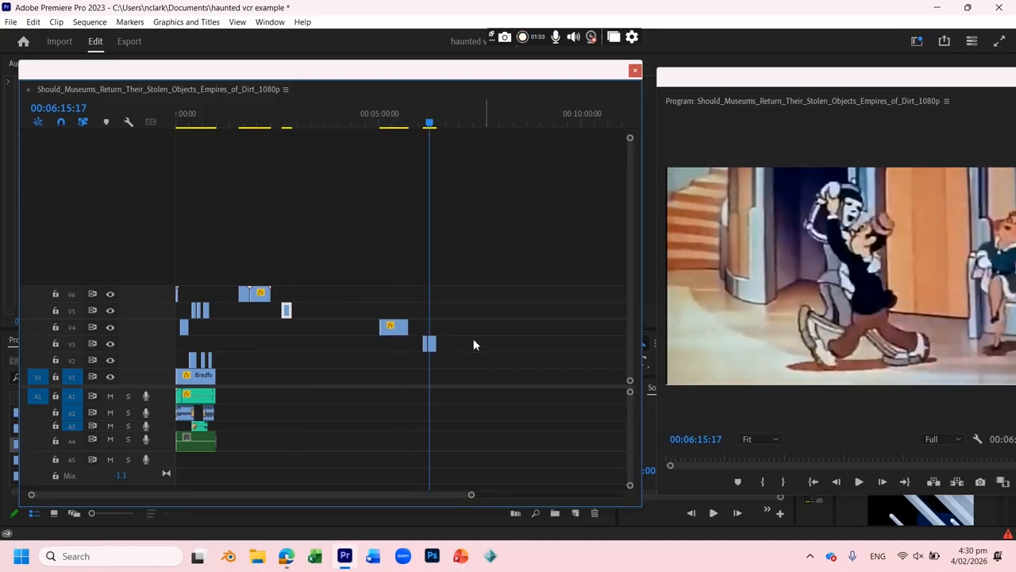
{"action": "left_click_drag", "start_coordinate": [427, 329], "coordinate": [232, 336]}
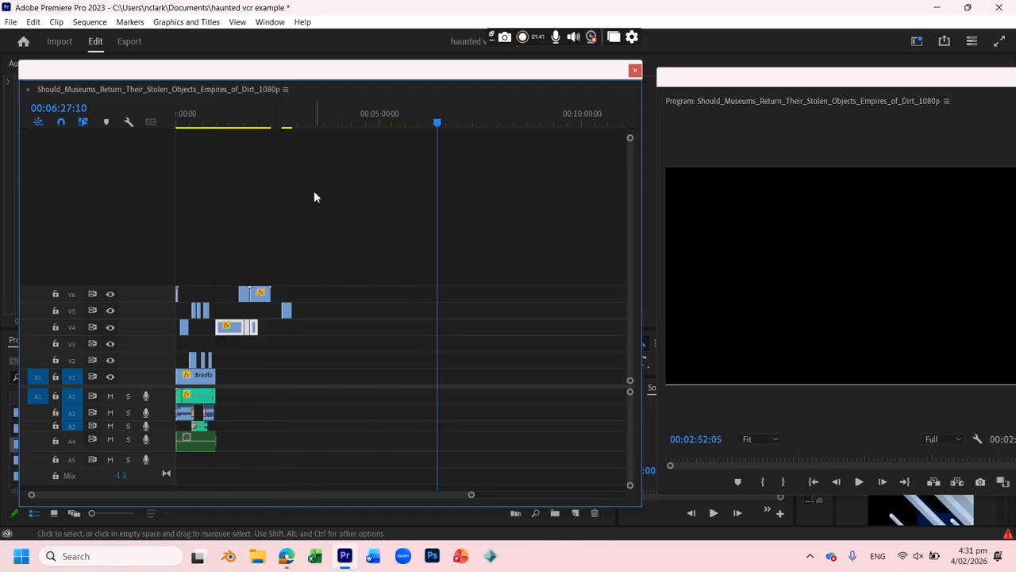
{"action": "left_click_drag", "start_coordinate": [286, 312], "coordinate": [224, 314]}
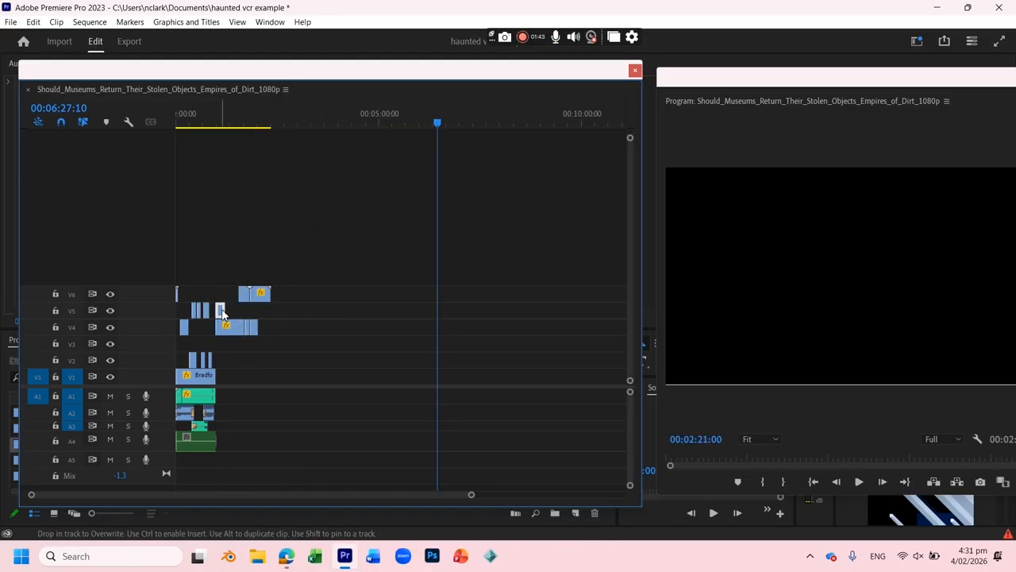
Trim the opening colour-bar clip on V6 to about 0.4 seconds
{"action": "left_click_drag", "start_coordinate": [234, 109], "coordinate": [132, 120]}
{"action": "left_click_drag", "start_coordinate": [472, 494], "coordinate": [359, 494]}
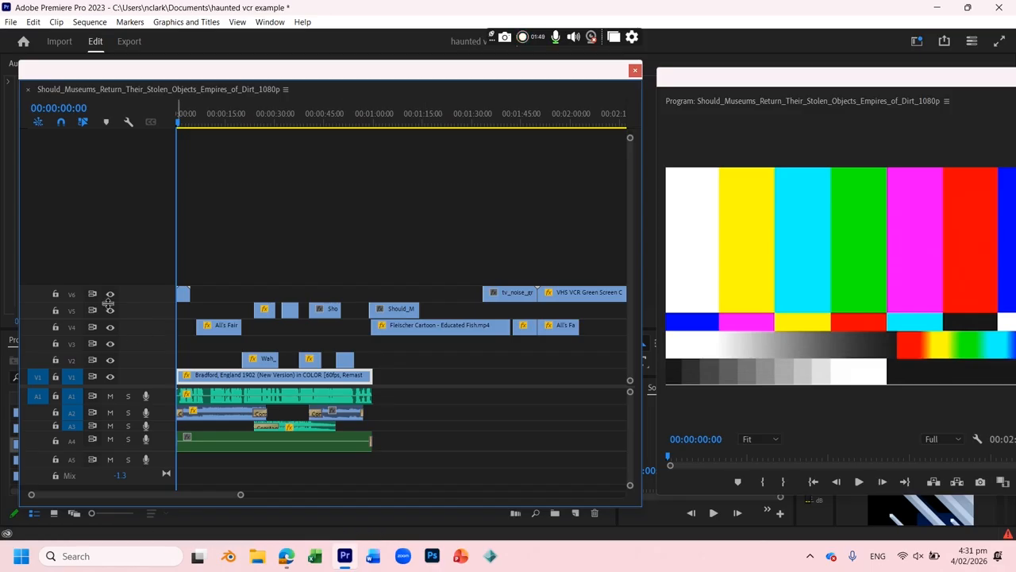
{"action": "left_click_drag", "start_coordinate": [180, 124], "coordinate": [181, 127]}
{"action": "left_click_drag", "start_coordinate": [185, 295], "coordinate": [177, 295]}
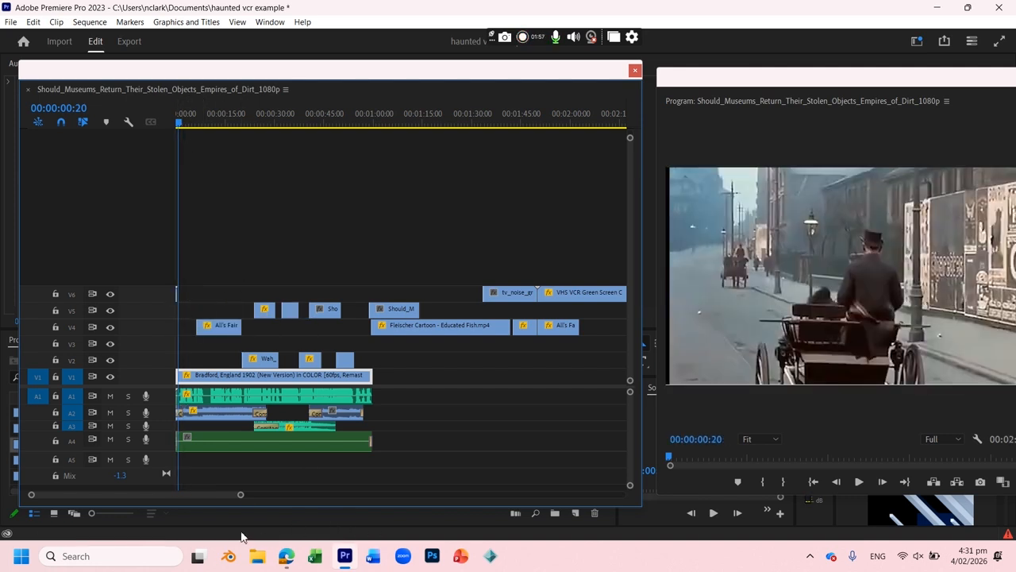
Play the sequence from 00:00:00:20 to review the opening
{"action": "left_click_drag", "start_coordinate": [239, 497], "coordinate": [208, 498]}
{"action": "left_click_drag", "start_coordinate": [176, 496], "coordinate": [174, 496]}
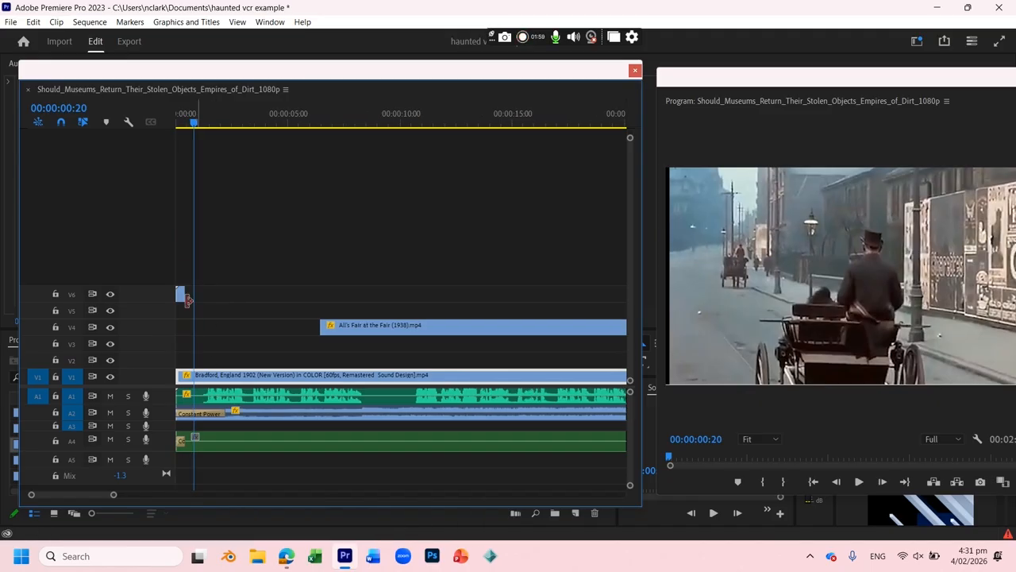
{"action": "key", "text": "space"}
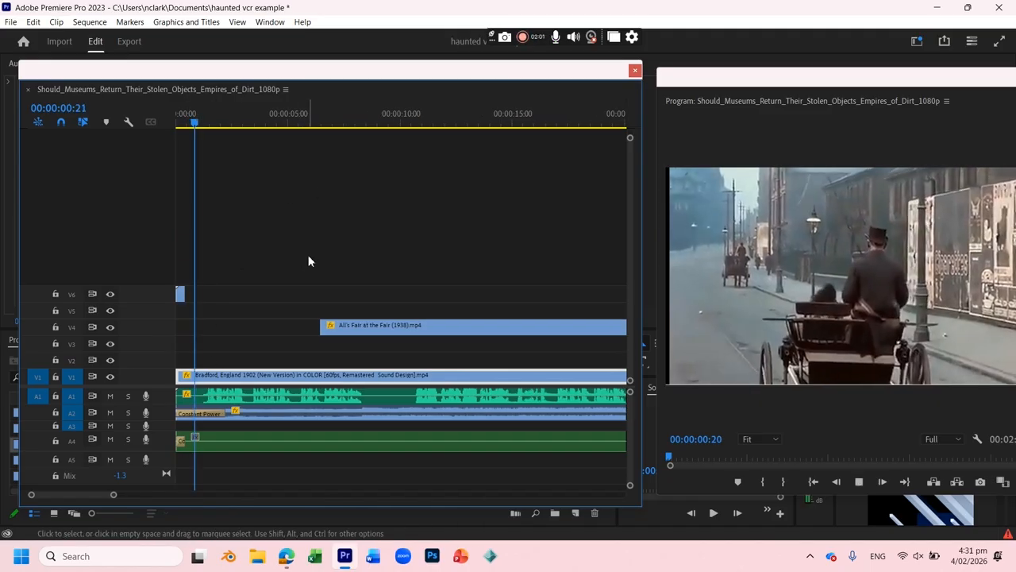
Move the opening All's Fair clip on V4 earlier and trim it so it runs from 00:00:01:15 to 00:00:12:15
{"action": "key", "text": "space"}
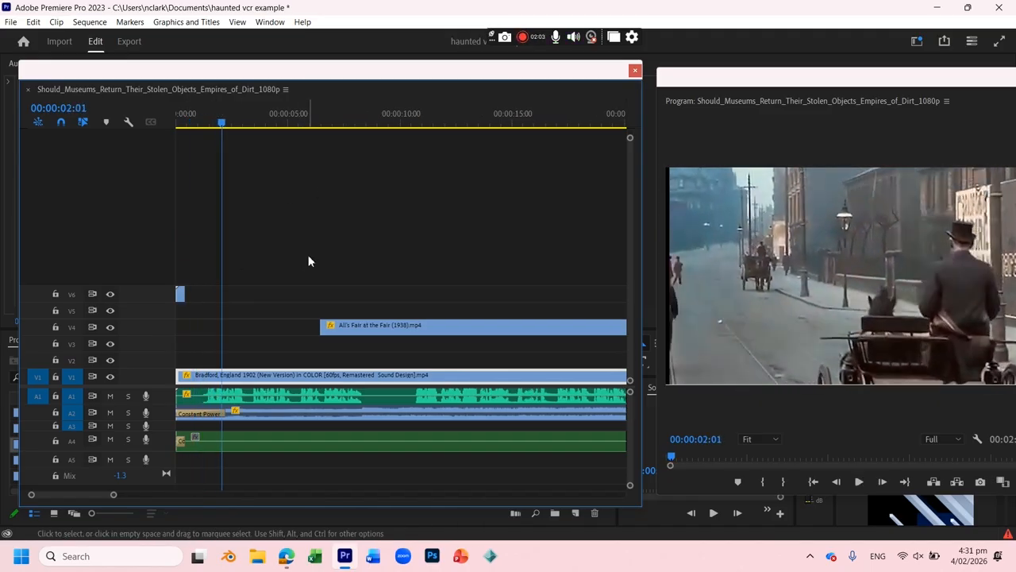
{"action": "left_click_drag", "start_coordinate": [373, 331], "coordinate": [272, 325]}
{"action": "key", "text": "space"}
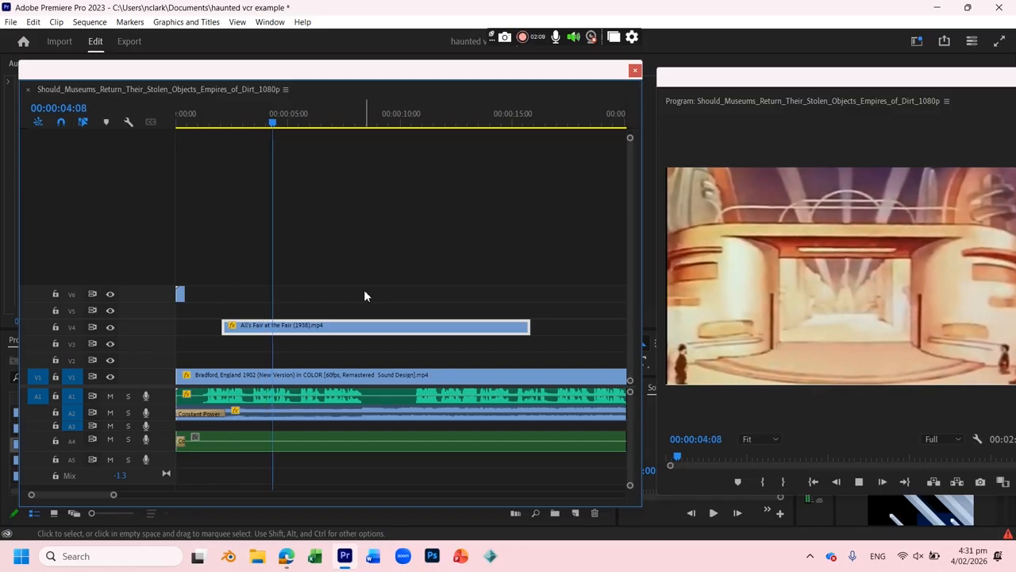
{"action": "left_click_drag", "start_coordinate": [231, 337], "coordinate": [255, 332]}
{"action": "mouse_move", "coordinate": [227, 121]}
{"action": "left_mouse_down"}
{"action": "mouse_move", "coordinate": [191, 121]}
{"action": "mouse_move", "coordinate": [231, 121]}
{"action": "left_mouse_up"}
Unmute the computer's sound at about half volume and play the opening
{"action": "left_click", "coordinate": [923, 558]}
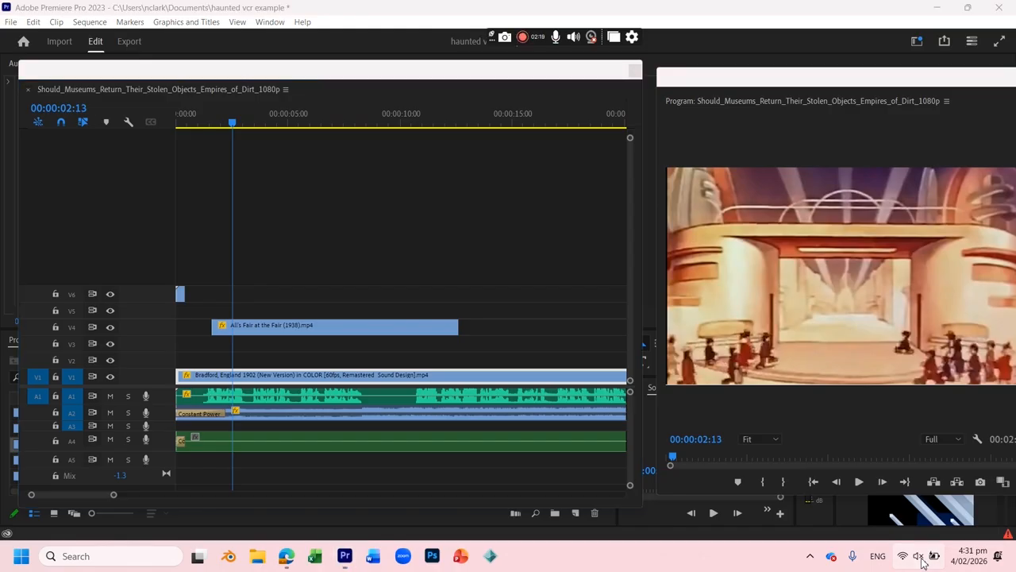
{"action": "left_click", "coordinate": [891, 479]}
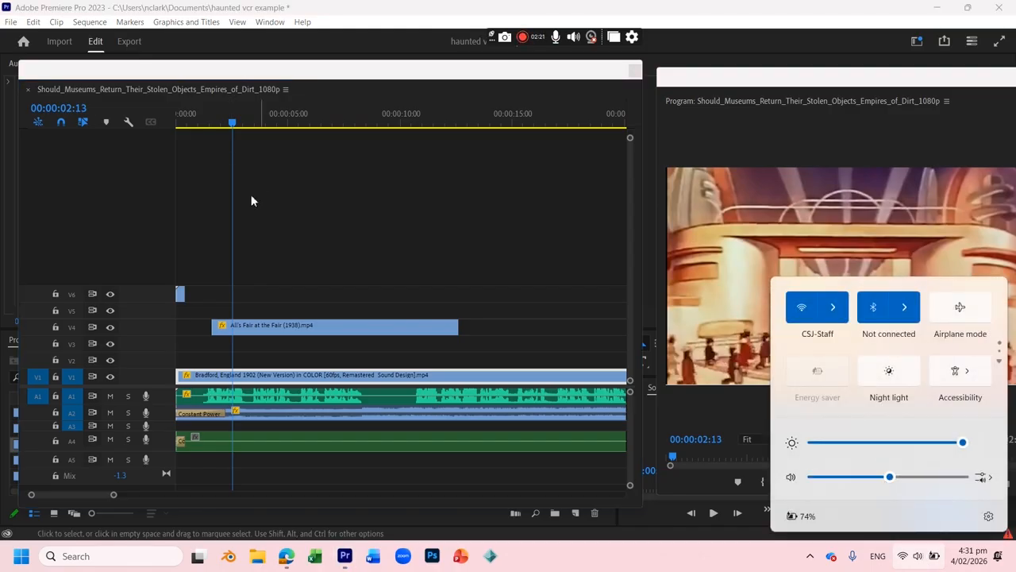
{"action": "left_click", "coordinate": [198, 121]}
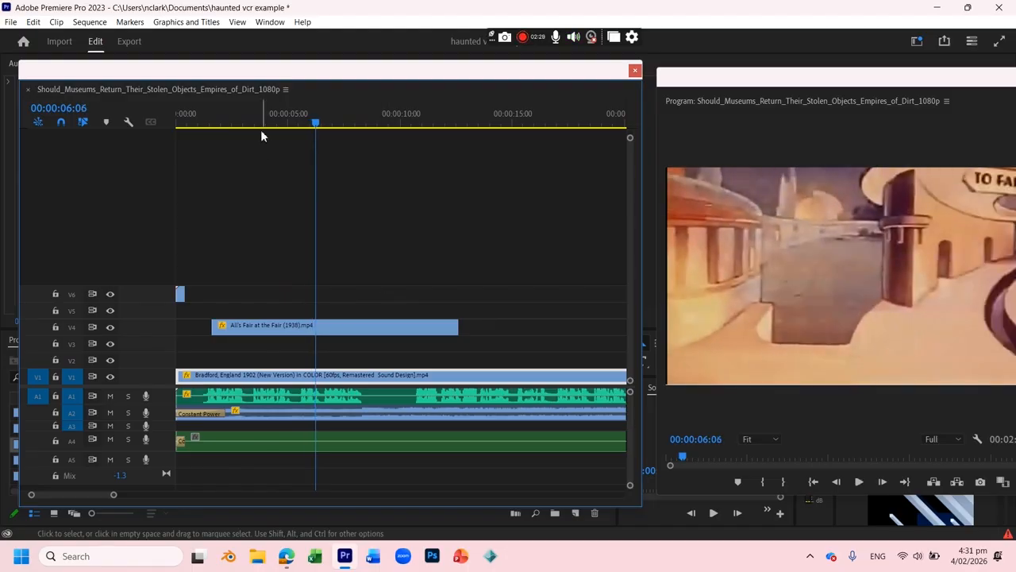
Cut the All's Fair clip on V4 at 00:00:04:09 and 00:00:10:12, and delete the middle section
{"action": "left_click", "coordinate": [261, 123]}
{"action": "key", "text": "space"}
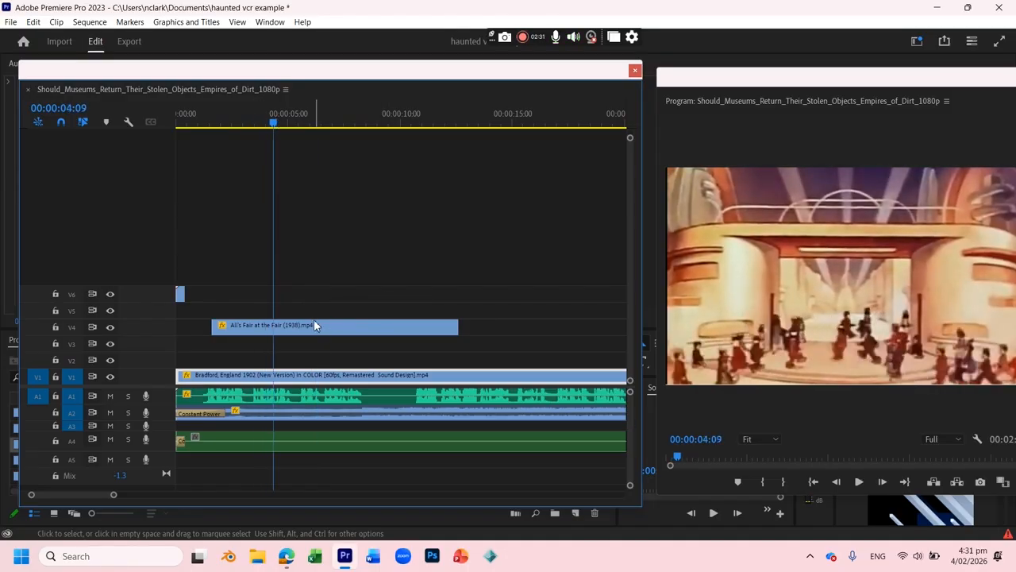
{"action": "key", "text": "x"}
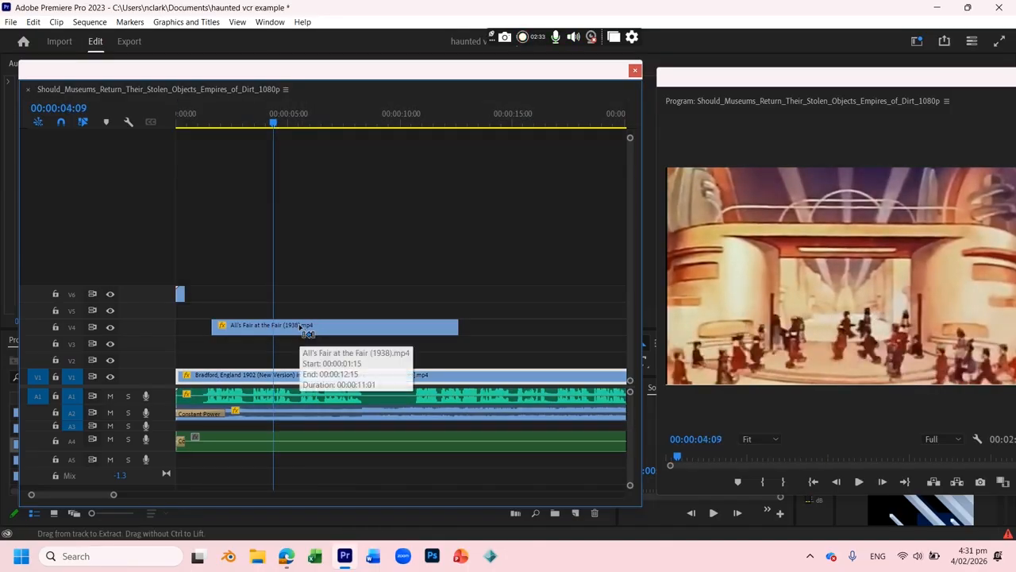
{"action": "key", "text": "c"}
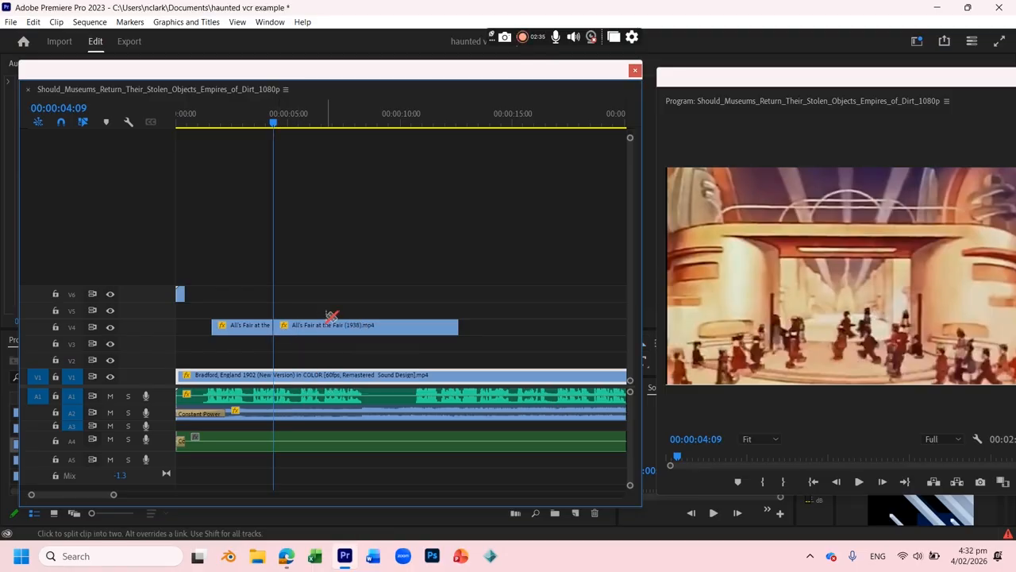
{"action": "left_click_drag", "start_coordinate": [300, 117], "coordinate": [413, 149]}
{"action": "key", "text": "c"}
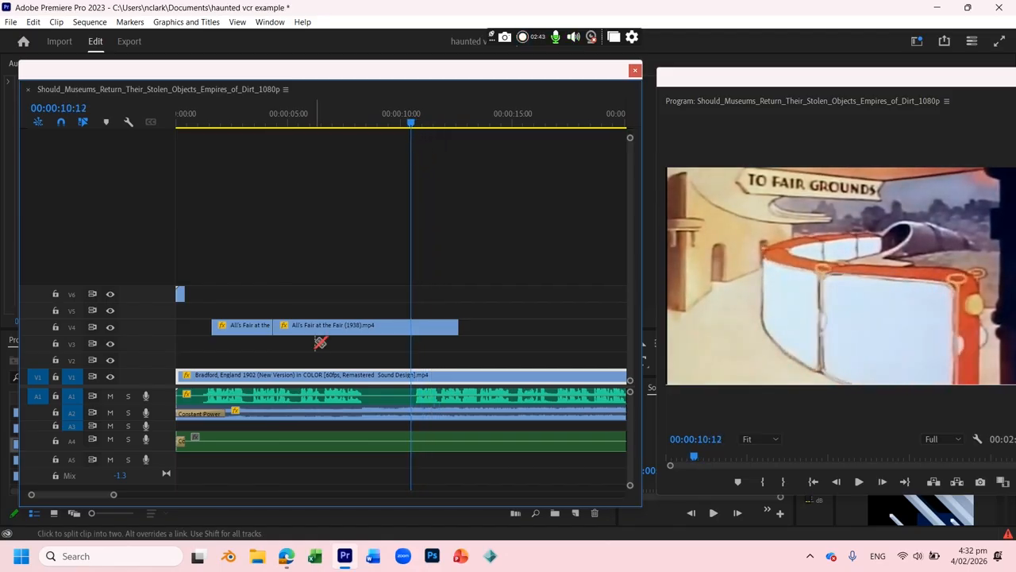
{"action": "left_click", "coordinate": [380, 332]}
{"action": "key", "text": "Delete"}
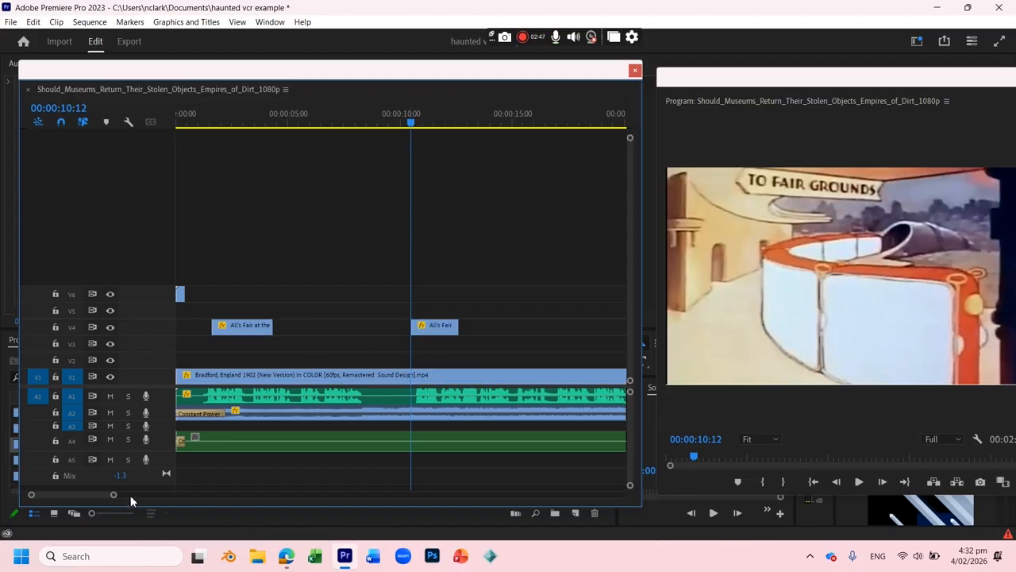
Move the first Wah_Chang's clip on V2 directly after the first All's Fair clip and shorten it to about 5 seconds
{"action": "left_click_drag", "start_coordinate": [114, 495], "coordinate": [155, 495]}
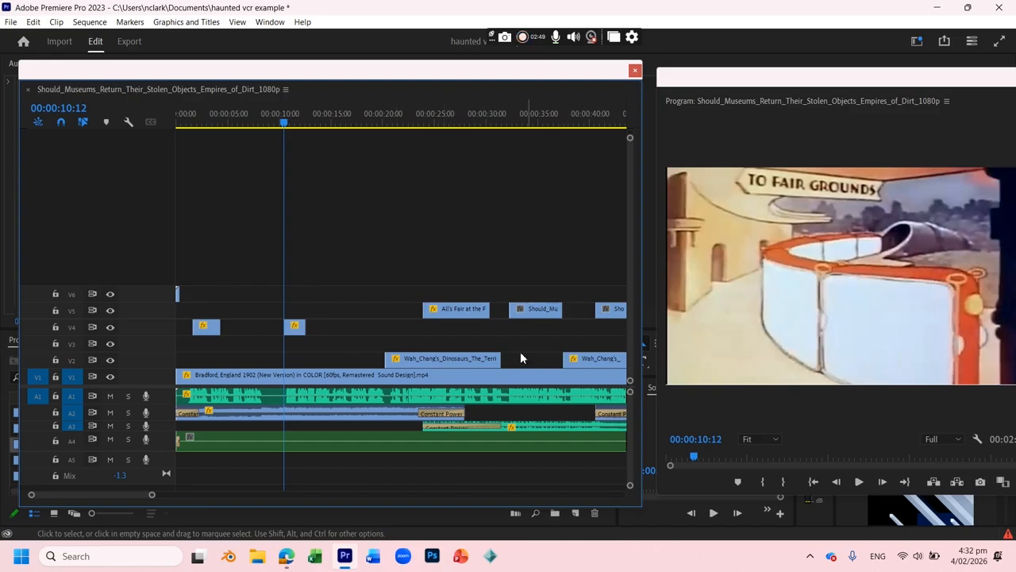
{"action": "left_click_drag", "start_coordinate": [473, 362], "coordinate": [307, 359]}
{"action": "left_click_drag", "start_coordinate": [234, 121], "coordinate": [283, 103]}
{"action": "left_click_drag", "start_coordinate": [310, 364], "coordinate": [256, 359]}
Rearrange the Should_Museums clips on V5 to start at about 7.5 seconds and 00:00:34:18, and the second Wah_Chang's clip at about 15 seconds
{"action": "left_click_drag", "start_coordinate": [424, 115], "coordinate": [538, 125]}
{"action": "left_click_drag", "start_coordinate": [556, 311], "coordinate": [316, 327]}
{"action": "left_click_drag", "start_coordinate": [610, 314], "coordinate": [587, 386]}
{"action": "left_click_drag", "start_coordinate": [592, 358], "coordinate": [358, 359]}
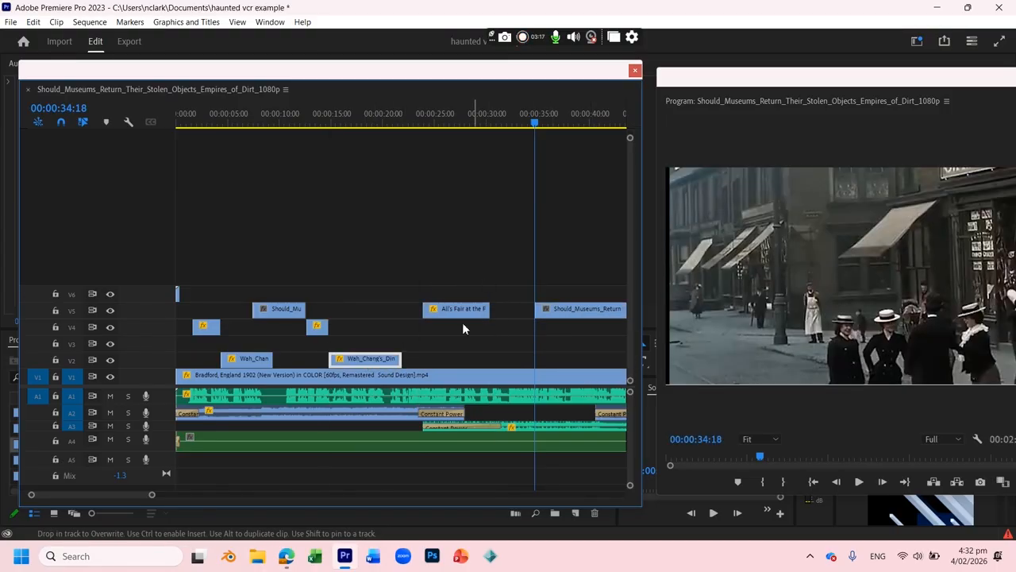
Move the Should_Museums clip at the one-minute mark to V6 at about 44 seconds, and the Fleischer clip on V4 to about 30 seconds
{"action": "left_click_drag", "start_coordinate": [451, 118], "coordinate": [545, 164]}
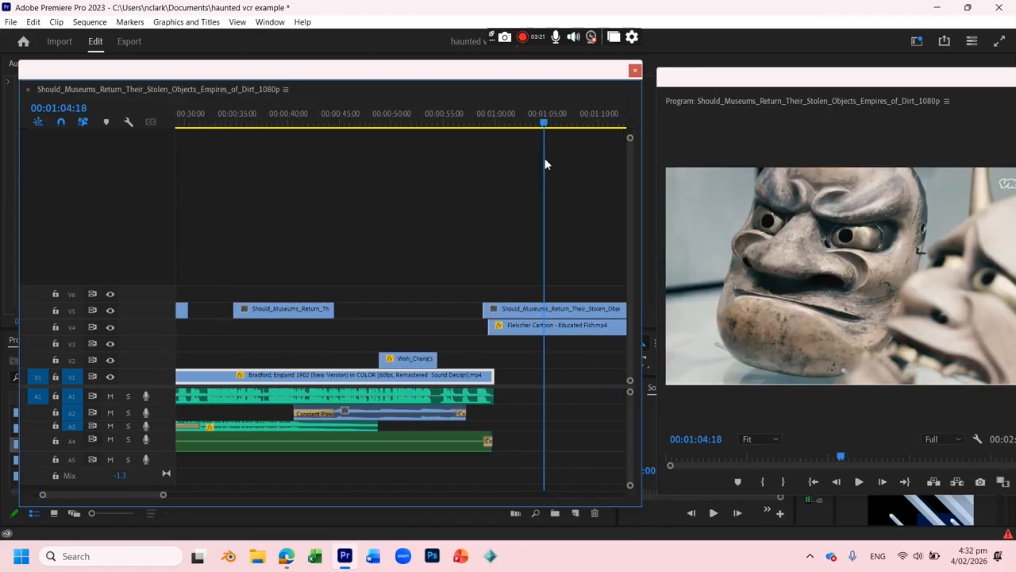
{"action": "left_click_drag", "start_coordinate": [575, 310], "coordinate": [435, 295]}
{"action": "left_click_drag", "start_coordinate": [546, 330], "coordinate": [265, 332]}
Set the speed of the Fleischer clip on V4 to 200%
{"action": "right_click", "coordinate": [298, 333]}
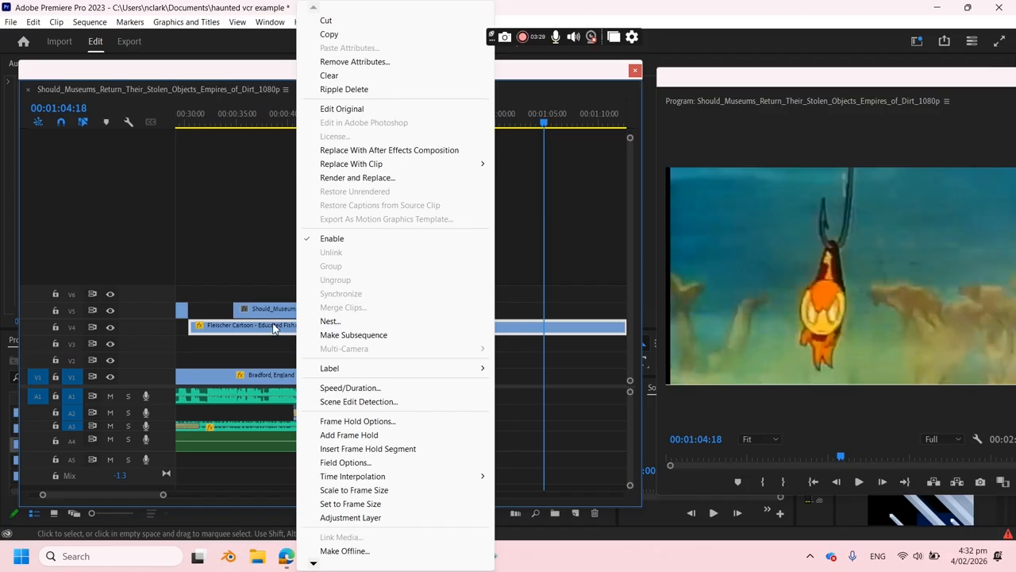
{"action": "left_click", "coordinate": [350, 387]}
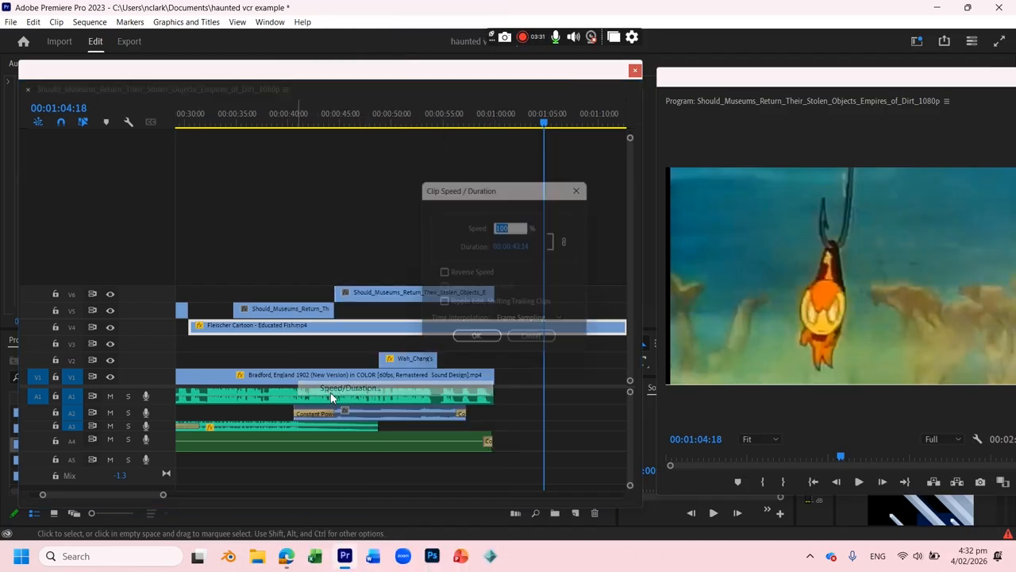
{"action": "key", "text": "Return"}
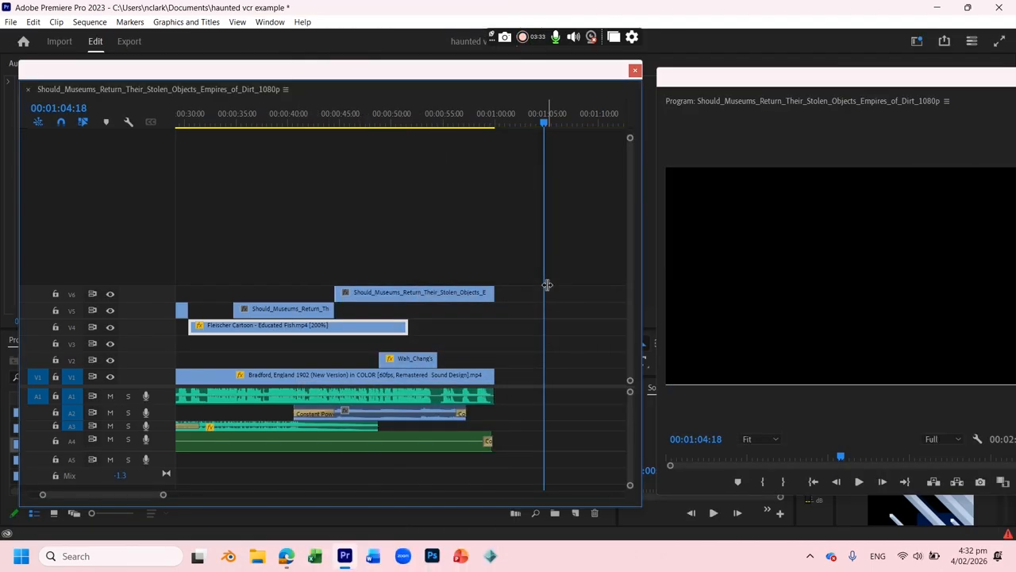
Move the tv noise clip to V7 at about 9.5 seconds and the VHS VCR green screen clip to V7 at about 28 seconds
{"action": "left_click_drag", "start_coordinate": [516, 116], "coordinate": [453, 145]}
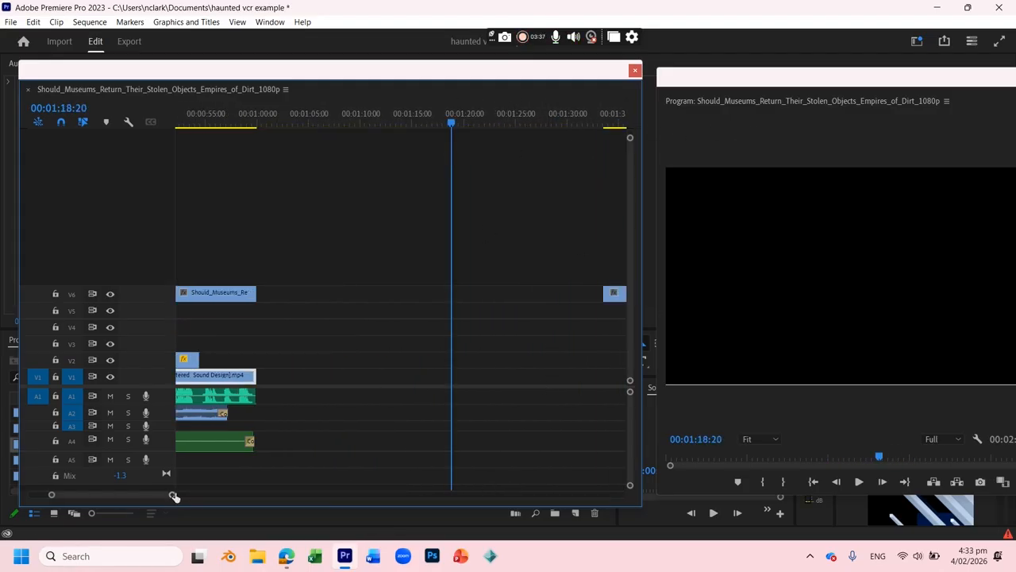
{"action": "left_click_drag", "start_coordinate": [175, 496], "coordinate": [253, 494]}
{"action": "left_click_drag", "start_coordinate": [469, 293], "coordinate": [231, 269]}
{"action": "left_click_drag", "start_coordinate": [534, 296], "coordinate": [294, 276]}
Shorten the two leftover All's Fair clips on V4 and place them back to back, ending at 00:01:52:13
{"action": "left_click_drag", "start_coordinate": [473, 110], "coordinate": [512, 97]}
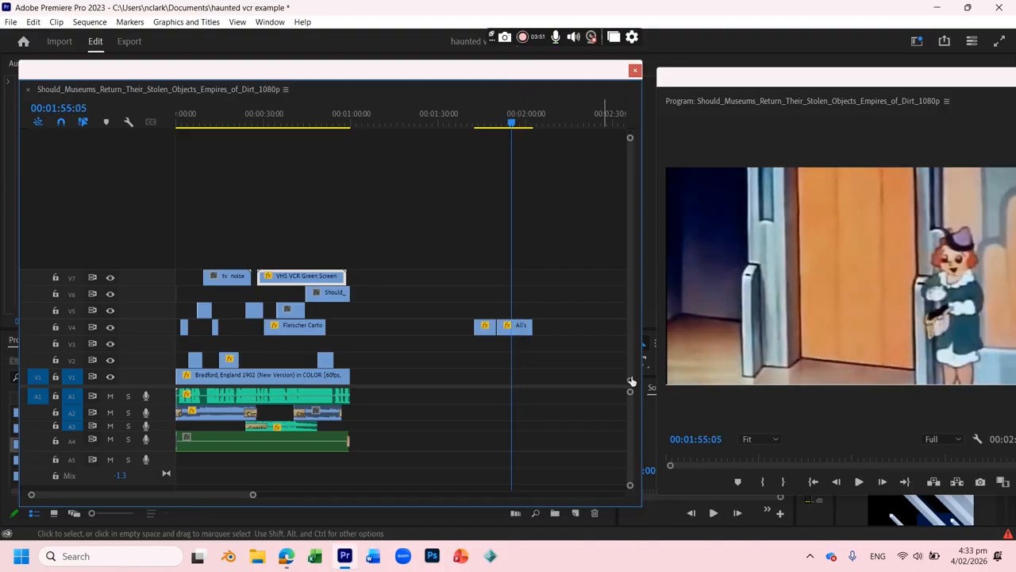
{"action": "left_click_drag", "start_coordinate": [255, 496], "coordinate": [207, 488]}
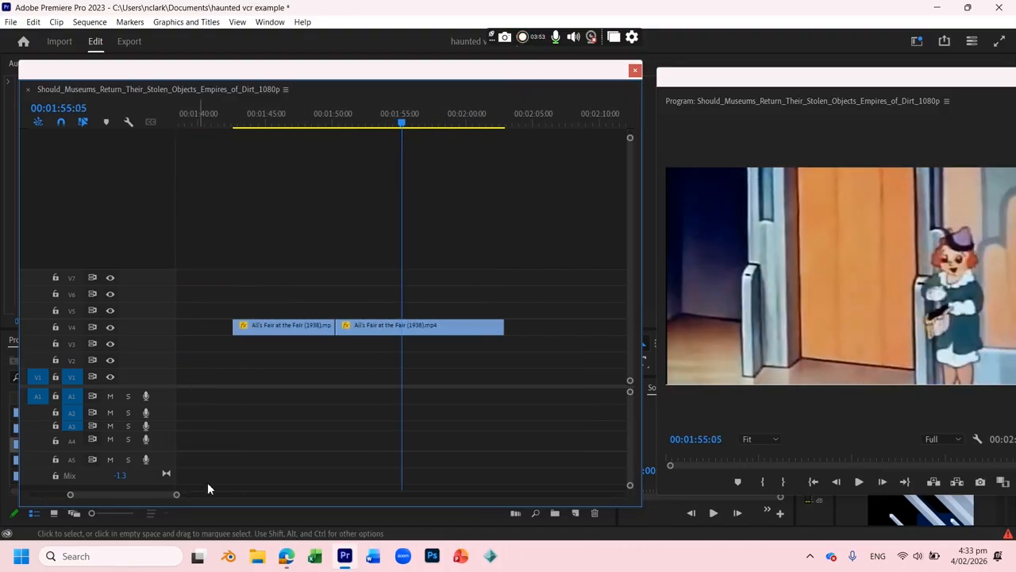
{"action": "left_click_drag", "start_coordinate": [228, 123], "coordinate": [301, 120]}
{"action": "left_click_drag", "start_coordinate": [331, 330], "coordinate": [302, 328]}
{"action": "left_click_drag", "start_coordinate": [347, 130], "coordinate": [403, 126]}
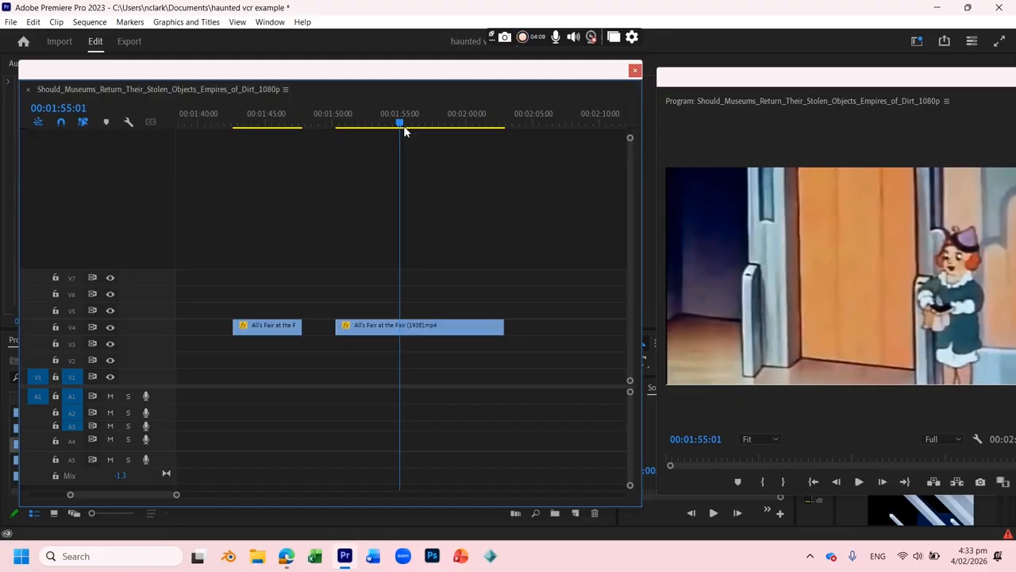
{"action": "left_click_drag", "start_coordinate": [356, 329], "coordinate": [303, 329]}
{"action": "left_click_drag", "start_coordinate": [501, 325], "coordinate": [401, 326]}
{"action": "left_click_drag", "start_coordinate": [310, 113], "coordinate": [367, 112]}
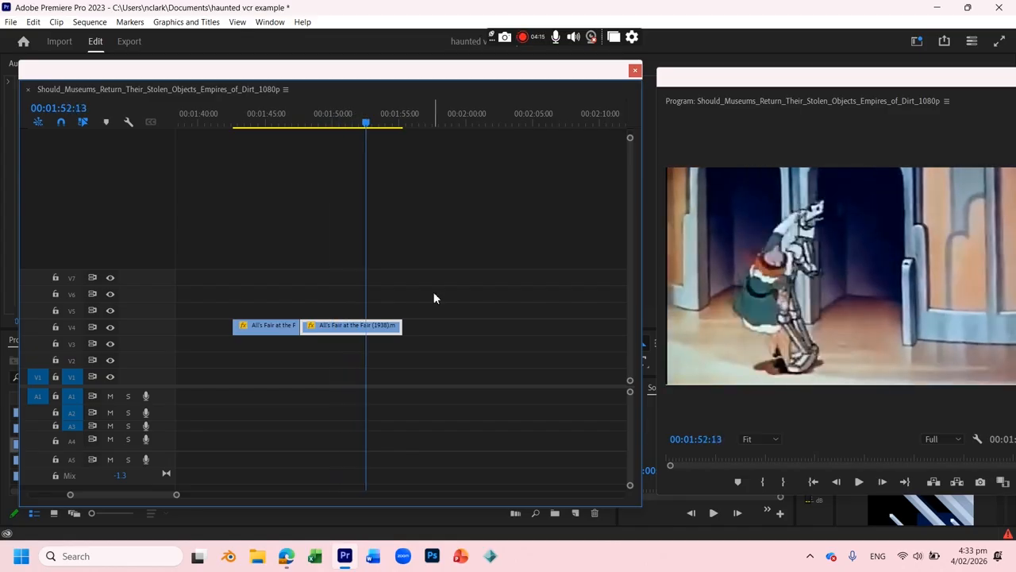
{"action": "left_click_drag", "start_coordinate": [397, 329], "coordinate": [363, 329]}
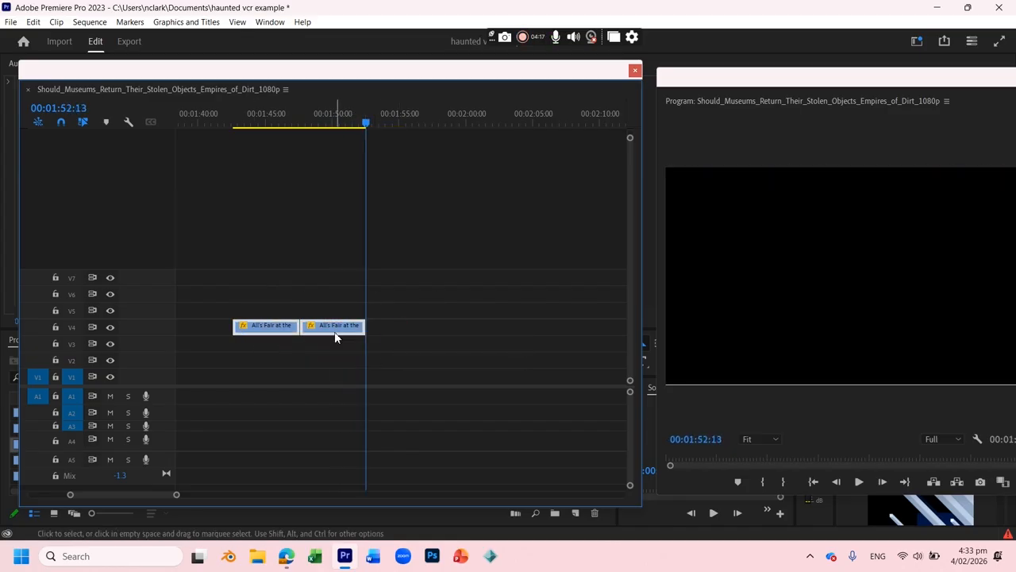
Nest the two leftover All's Fair clips and move the nested sequence on V4 to about 59 seconds
{"action": "right_click", "coordinate": [344, 334]}
{"action": "left_click", "coordinate": [380, 321]}
{"action": "left_click", "coordinate": [473, 289]}
{"action": "left_click_drag", "start_coordinate": [279, 344], "coordinate": [389, 538]}
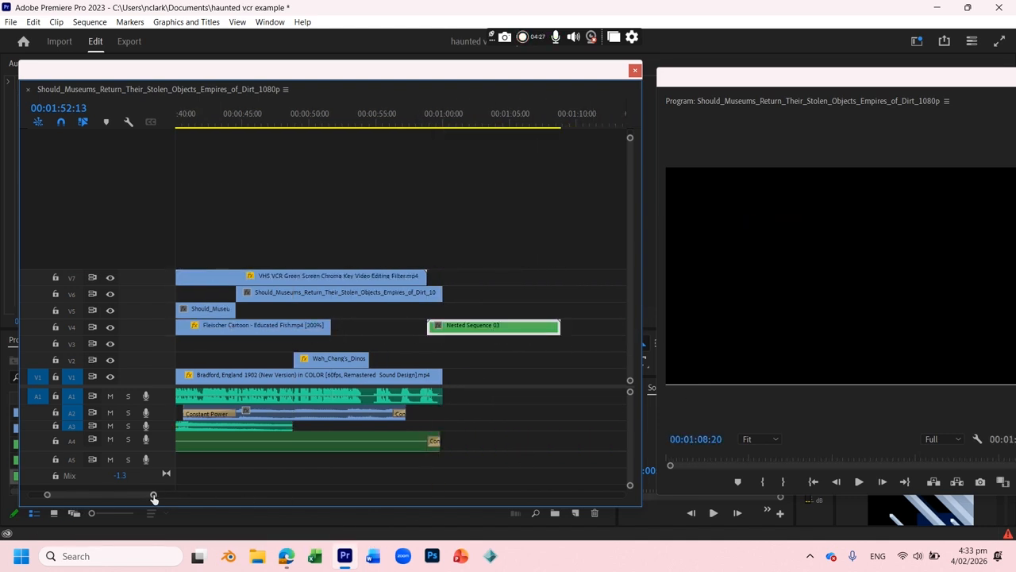
Review the opening from the start and extend the colour-bar clip on V6 to about 0.8 seconds
{"action": "left_click_drag", "start_coordinate": [153, 497], "coordinate": [220, 495]}
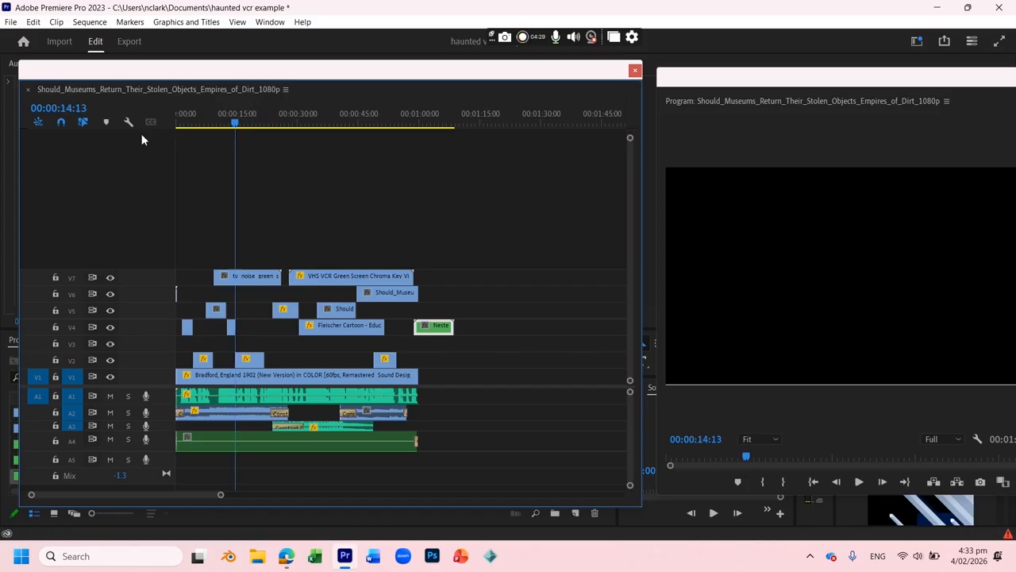
{"action": "key", "text": "Home"}
{"action": "key", "text": "space"}
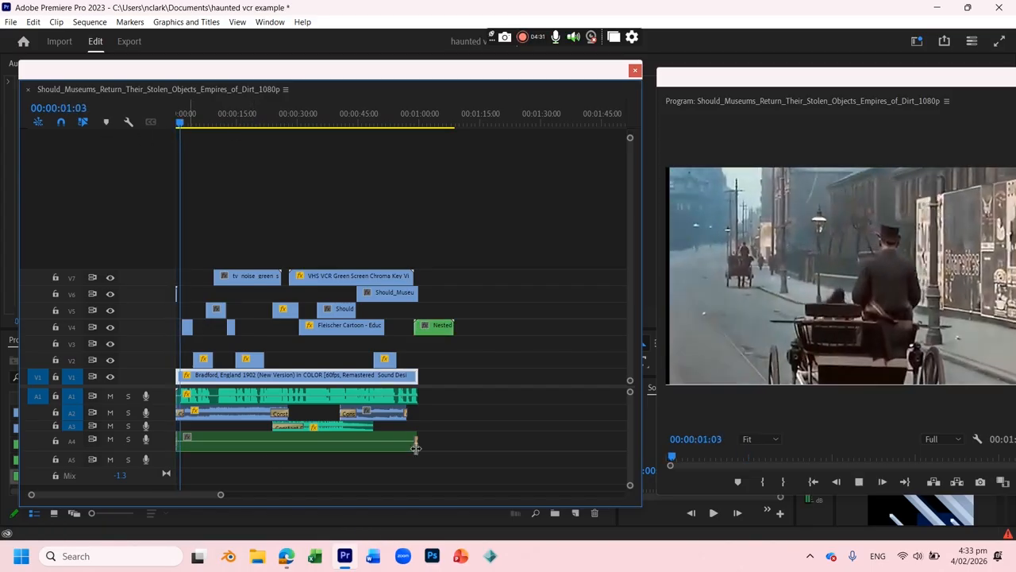
{"action": "left_click_drag", "start_coordinate": [221, 496], "coordinate": [94, 494]}
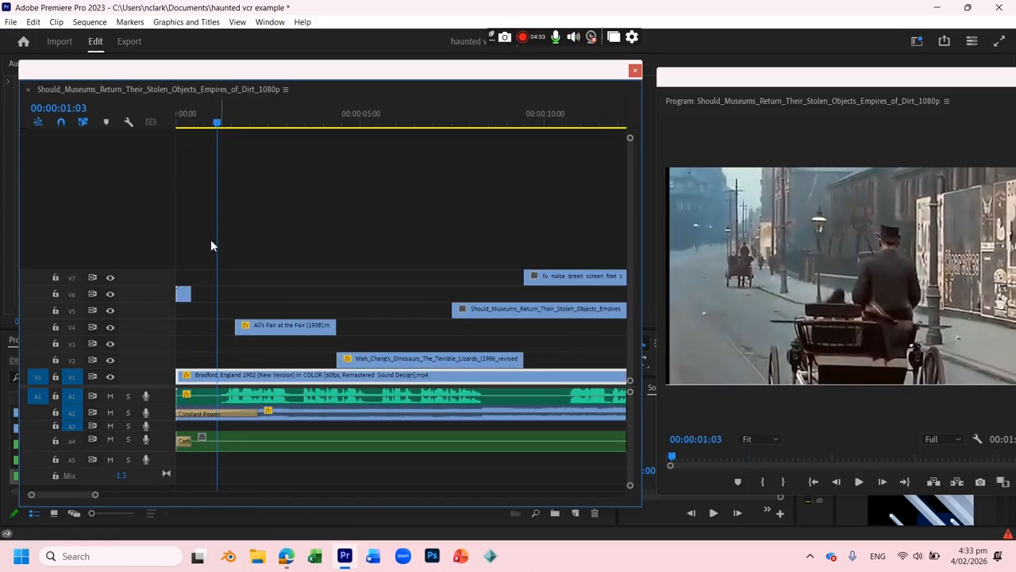
{"action": "left_click_drag", "start_coordinate": [219, 124], "coordinate": [137, 126]}
{"action": "key", "text": "space"}
{"action": "key", "text": "space"}
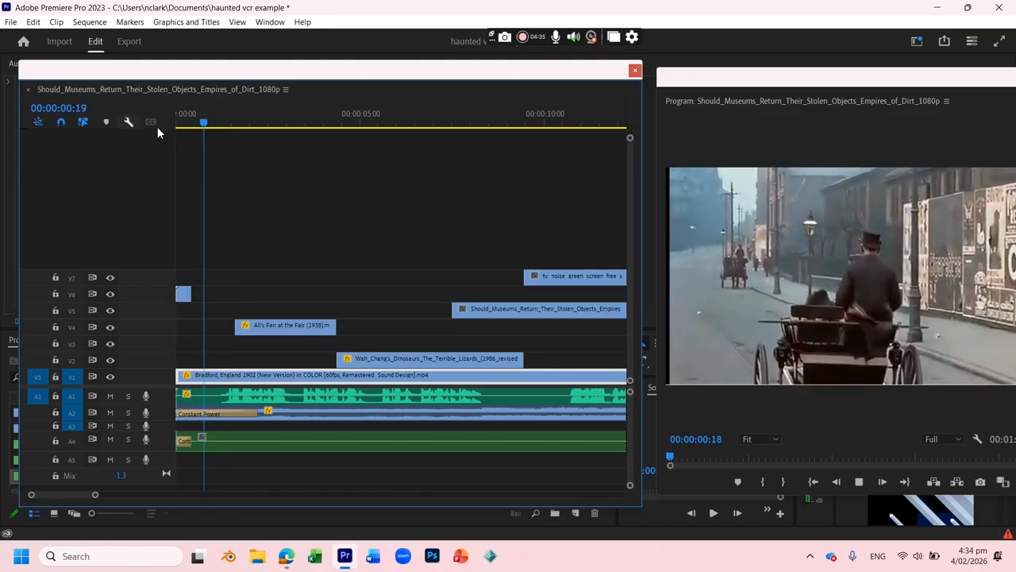
{"action": "left_click_drag", "start_coordinate": [185, 296], "coordinate": [103, 135]}
{"action": "key", "text": "space"}
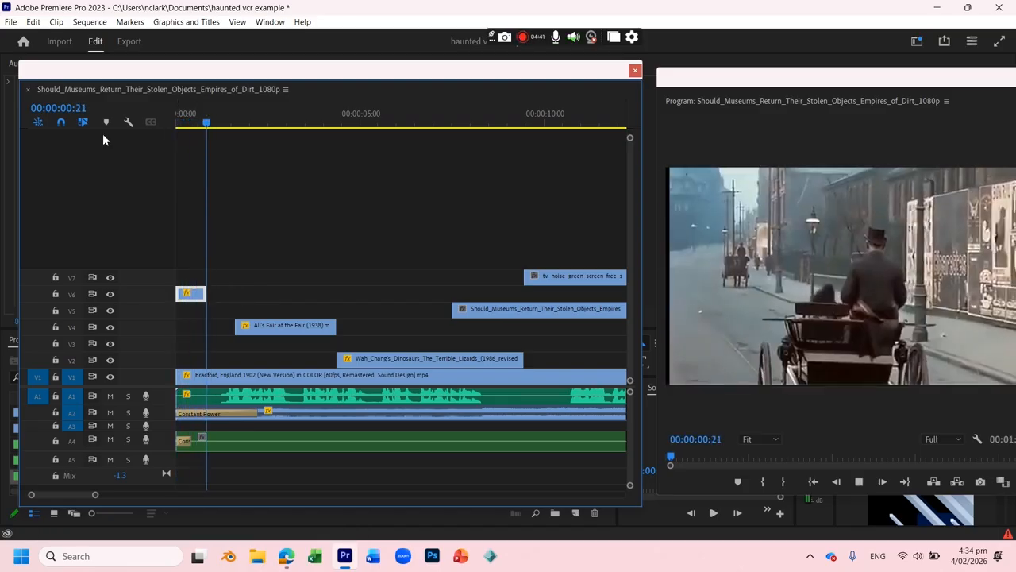
Move the first All's Fair clip on V4 to about 3.1 seconds and play the opening
{"action": "left_click", "coordinate": [287, 329]}
{"action": "left_click_drag", "start_coordinate": [287, 331], "coordinate": [341, 332]}
{"action": "key", "text": "Home"}
{"action": "key", "text": "space"}
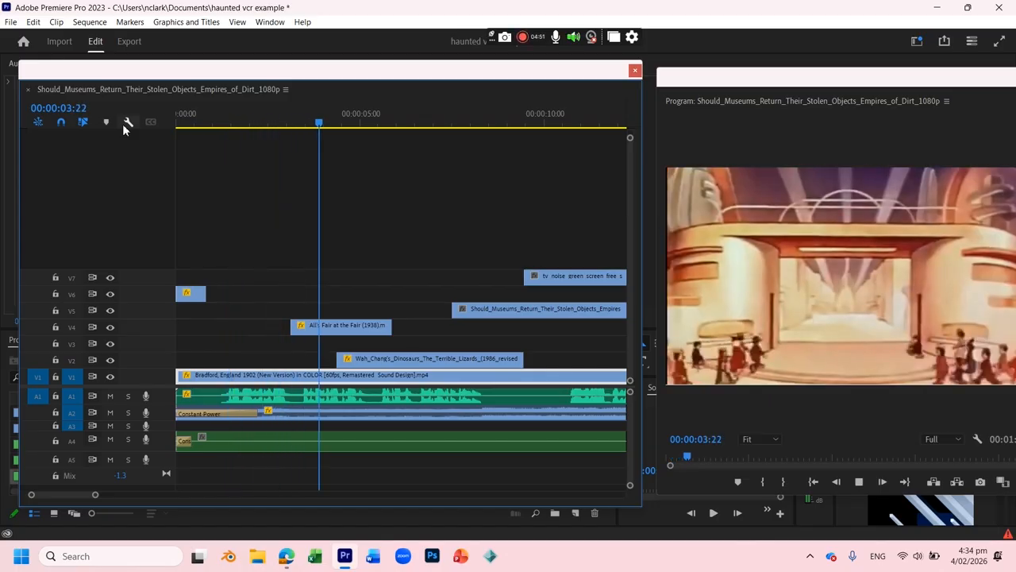
{"action": "key", "text": "space"}
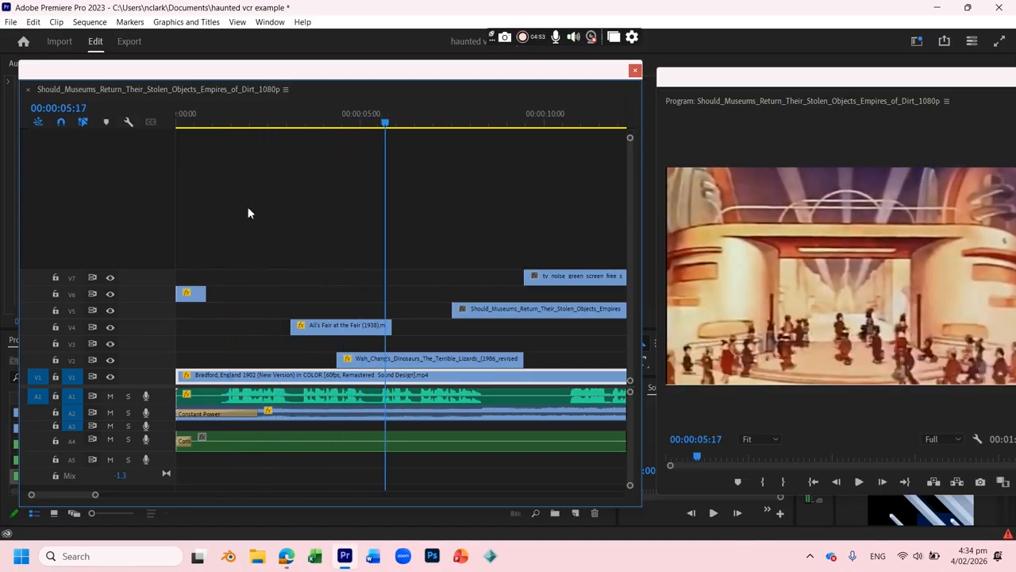
Reposition the first Should_Museums clip at about 5.9 seconds, ending at 00:00:08:17, the first Wah_Chang's clip at about 10.5, and tv noise at about 4.3
{"action": "left_click_drag", "start_coordinate": [377, 359], "coordinate": [417, 363]}
{"action": "key", "text": "space"}
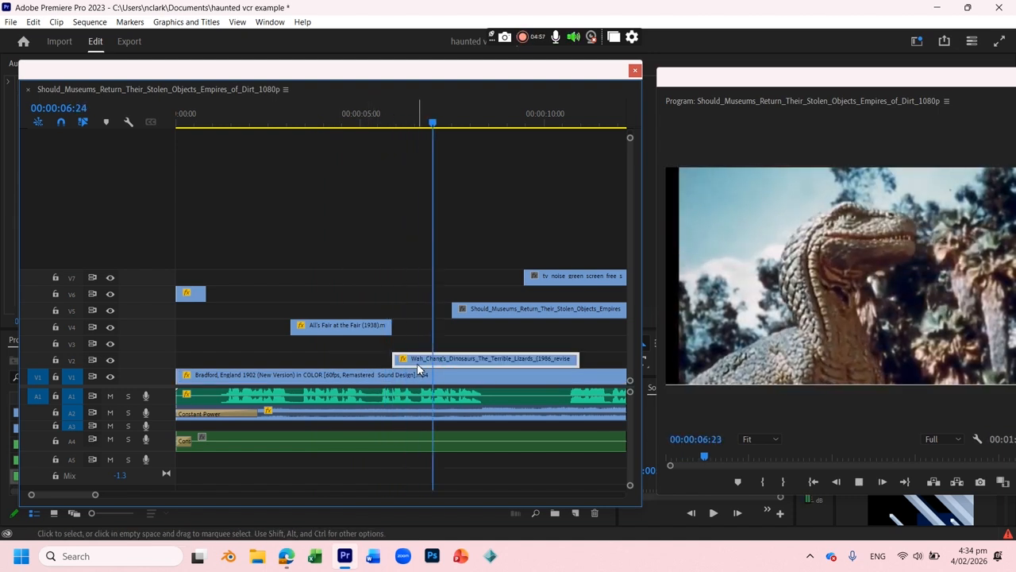
{"action": "key", "text": "space"}
{"action": "left_click_drag", "start_coordinate": [502, 316], "coordinate": [439, 315]}
{"action": "left_click_drag", "start_coordinate": [435, 359], "coordinate": [608, 365]}
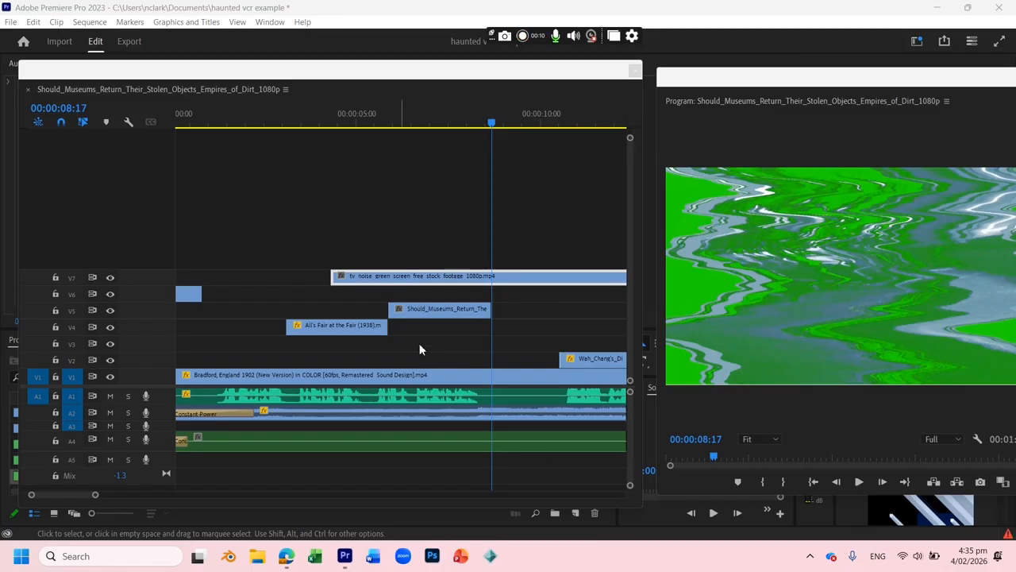
Rearrange the floating program monitor and timeline windows to uncover the audio mixer and project panels, with the playhead at 00:00:00:18
{"action": "left_click", "coordinate": [197, 123]}
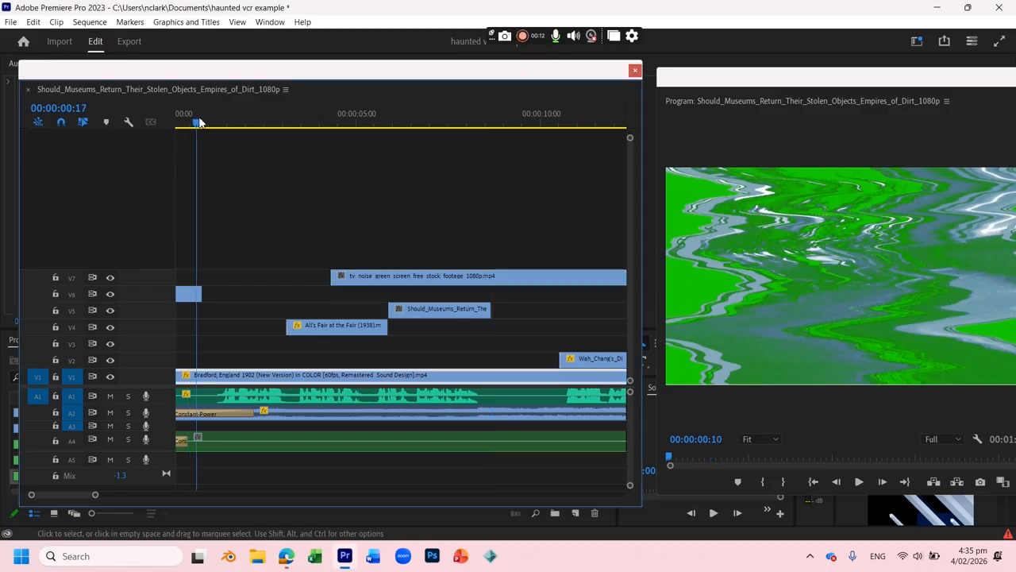
{"action": "left_click_drag", "start_coordinate": [732, 136], "coordinate": [547, 208]}
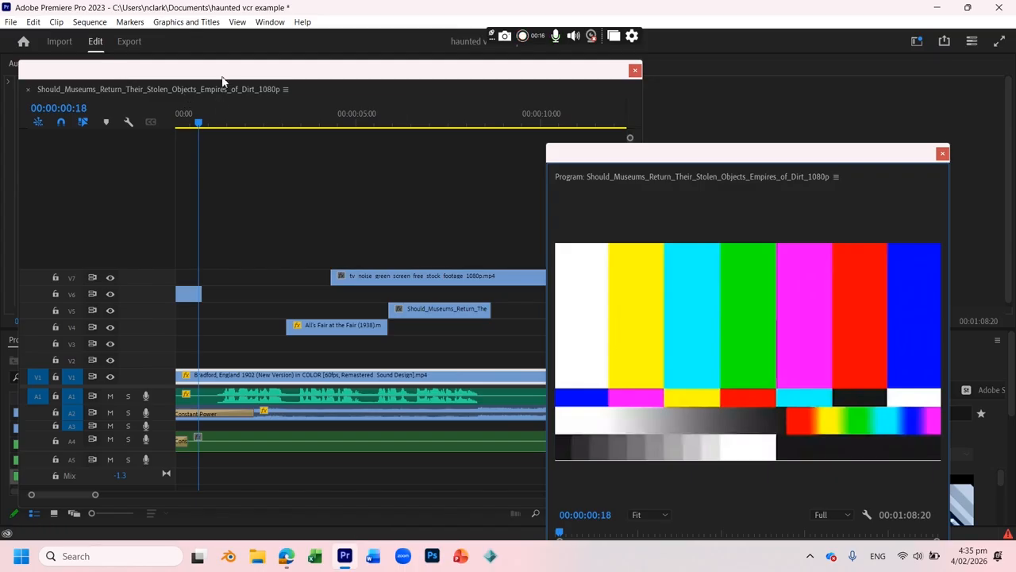
{"action": "left_click_drag", "start_coordinate": [221, 63], "coordinate": [357, 172]}
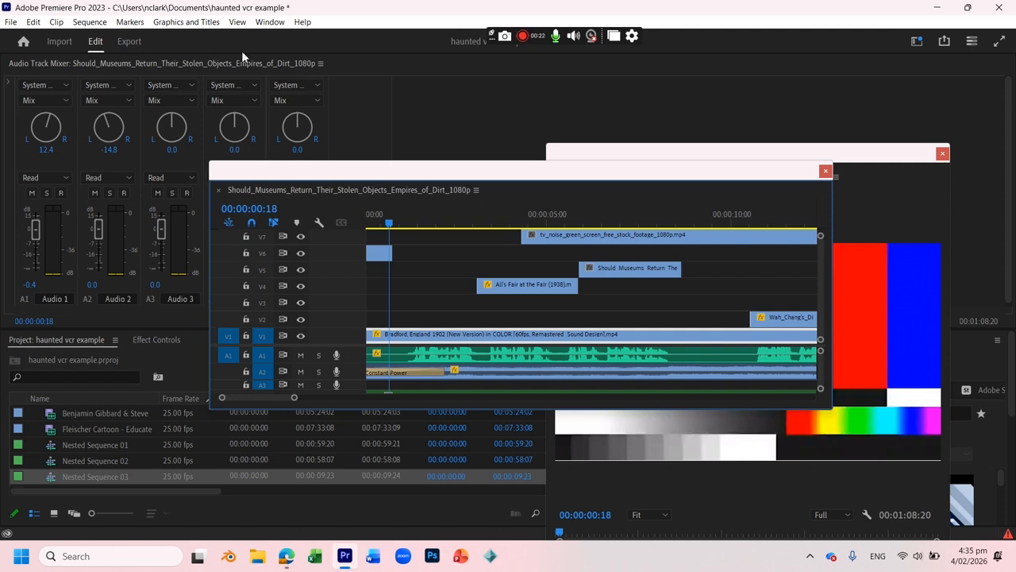
Show the Effects list and add a Cross Dissolve to the colour-bar clip on V6, shortened to about 8 frames
{"action": "left_click", "coordinate": [260, 22]}
{"action": "left_click", "coordinate": [297, 228]}
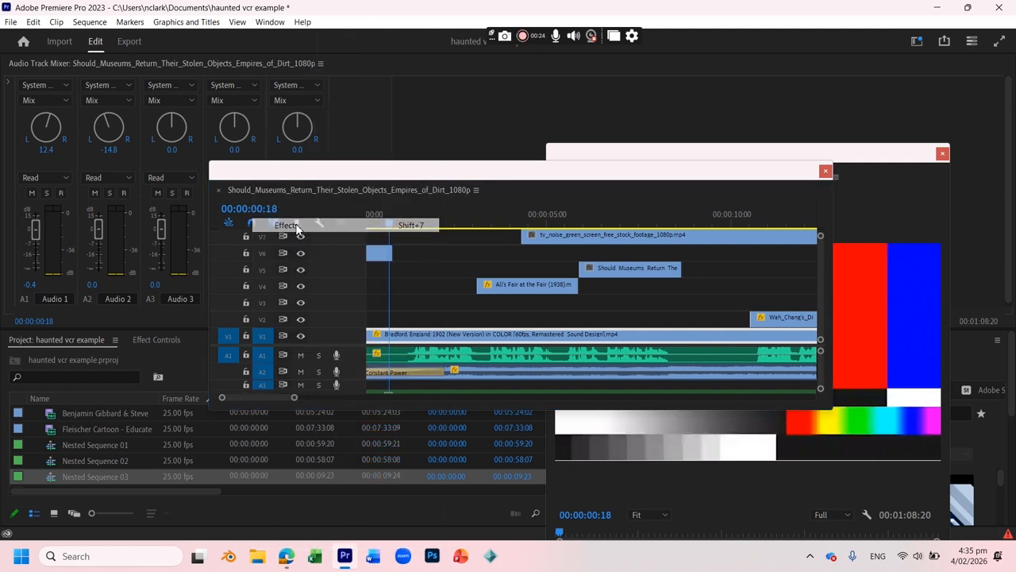
{"action": "left_click_drag", "start_coordinate": [614, 163], "coordinate": [424, 55]}
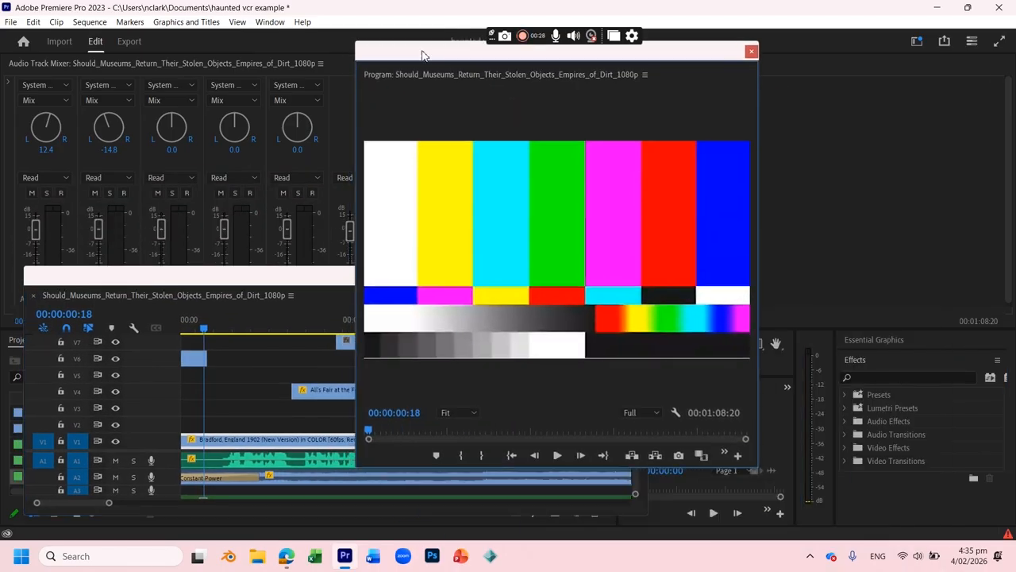
{"action": "left_click", "coordinate": [845, 461]}
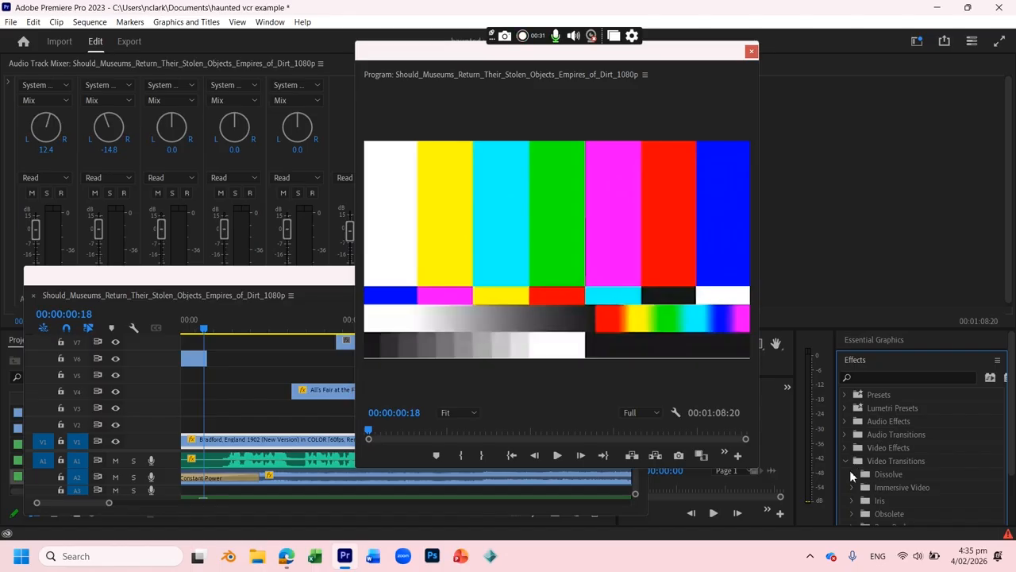
{"action": "left_click", "coordinate": [852, 474]}
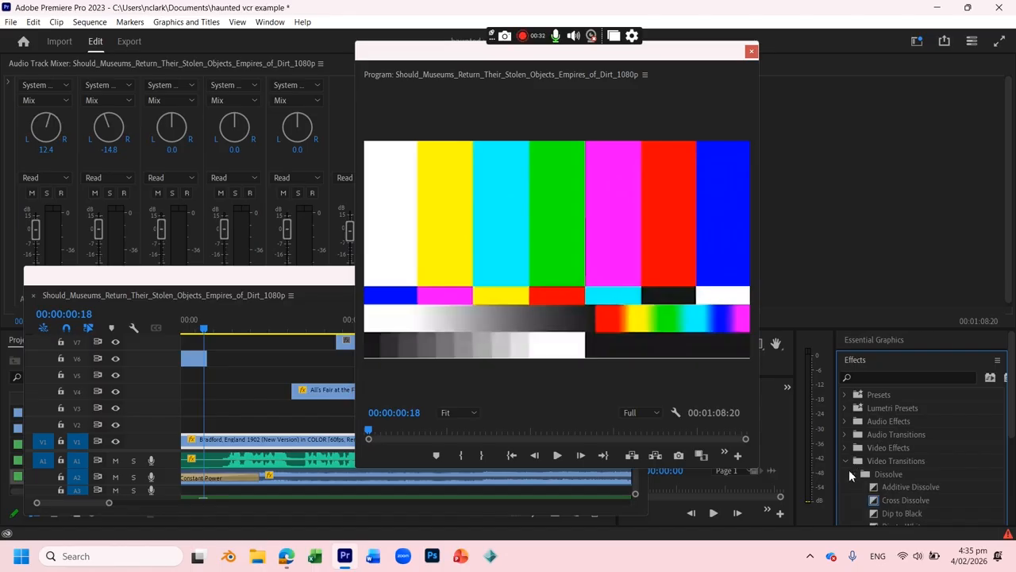
{"action": "left_click", "coordinate": [883, 500]}
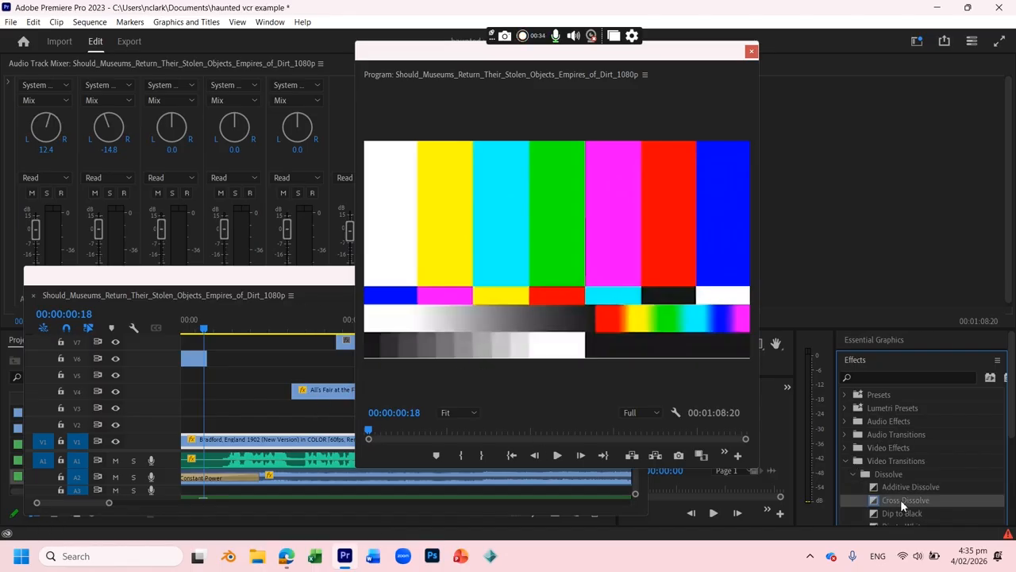
{"action": "mouse_move", "coordinate": [201, 363]}
{"action": "left_mouse_down"}
{"action": "mouse_move", "coordinate": [189, 363]}
{"action": "mouse_move", "coordinate": [203, 363]}
{"action": "left_mouse_up"}
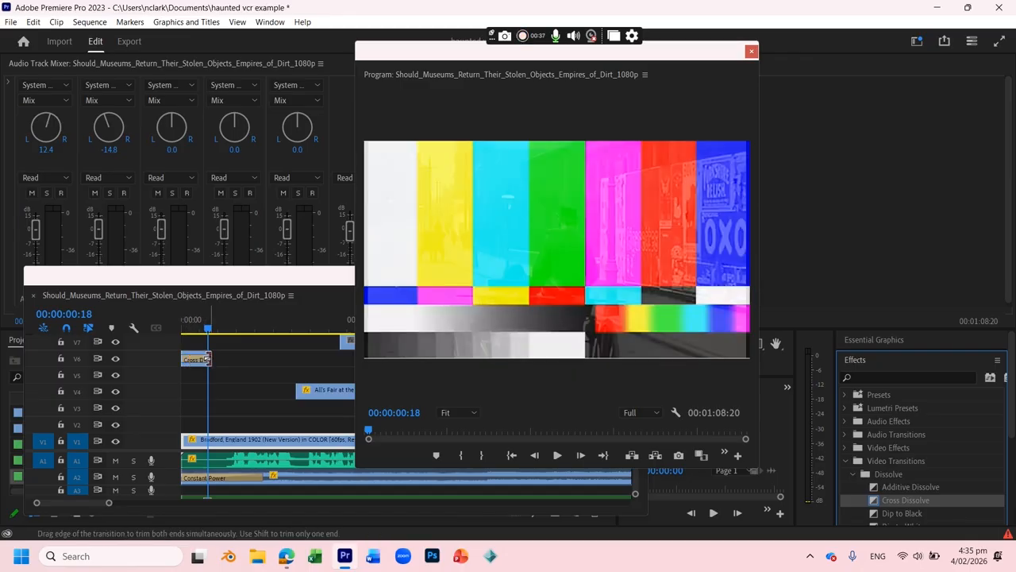
{"action": "left_click", "coordinate": [203, 362]}
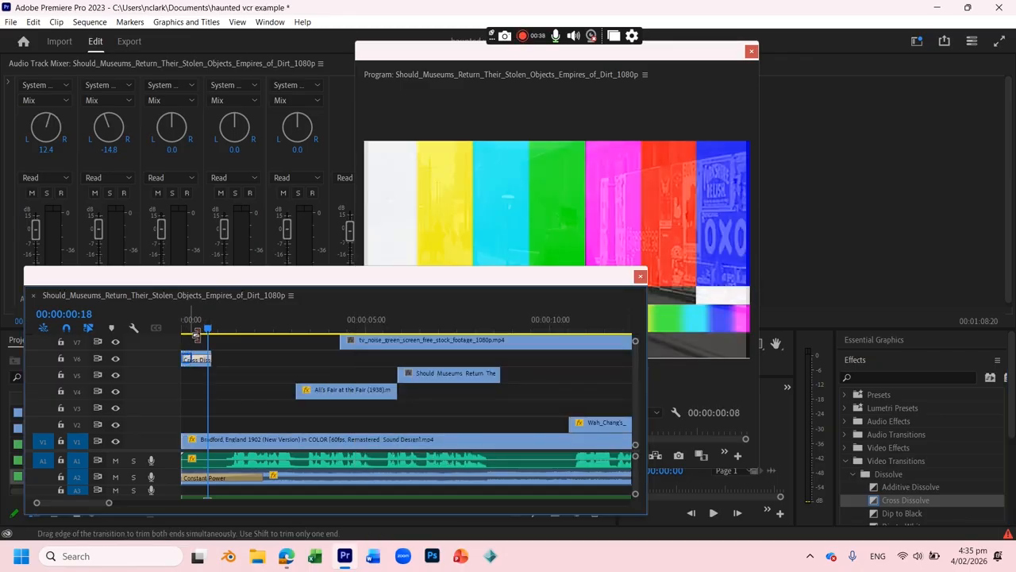
Add a Cross Dissolve to the start of the Bradford clip on V1 and play the opening from the beginning
{"action": "left_click_drag", "start_coordinate": [910, 504], "coordinate": [361, 475]}
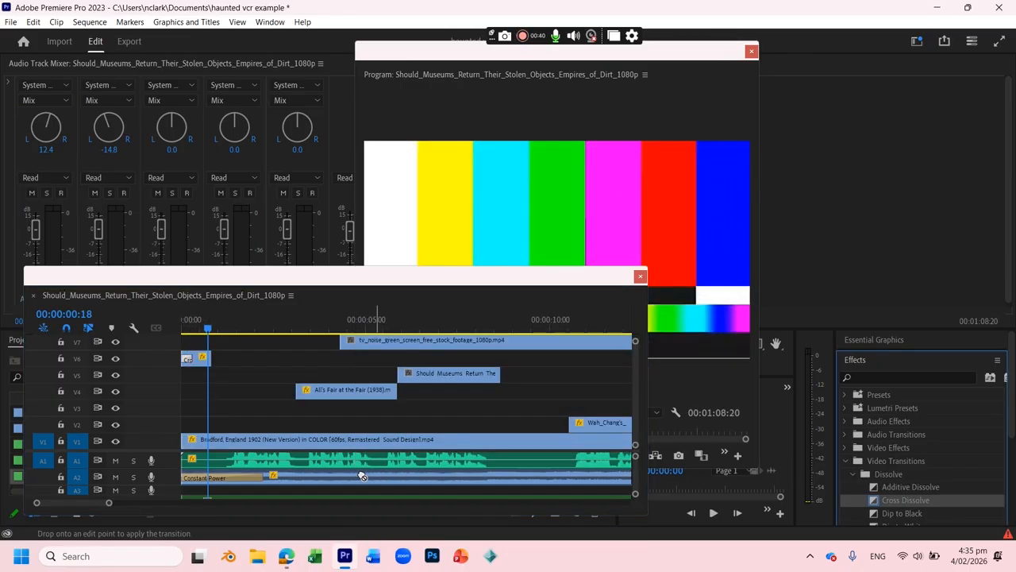
{"action": "left_click_drag", "start_coordinate": [190, 444], "coordinate": [190, 442]}
{"action": "left_click_drag", "start_coordinate": [207, 328], "coordinate": [113, 334]}
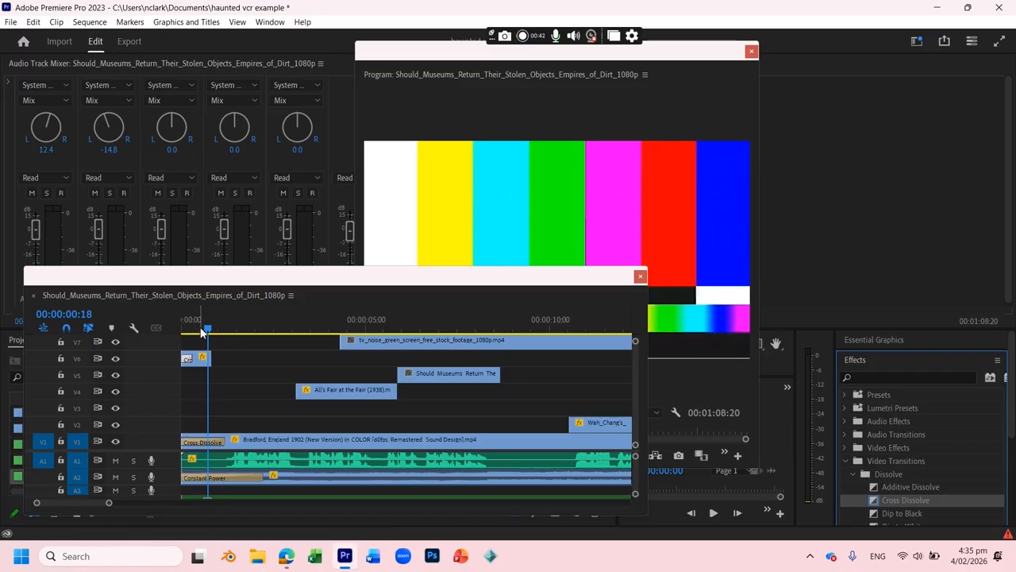
{"action": "key", "text": "space"}
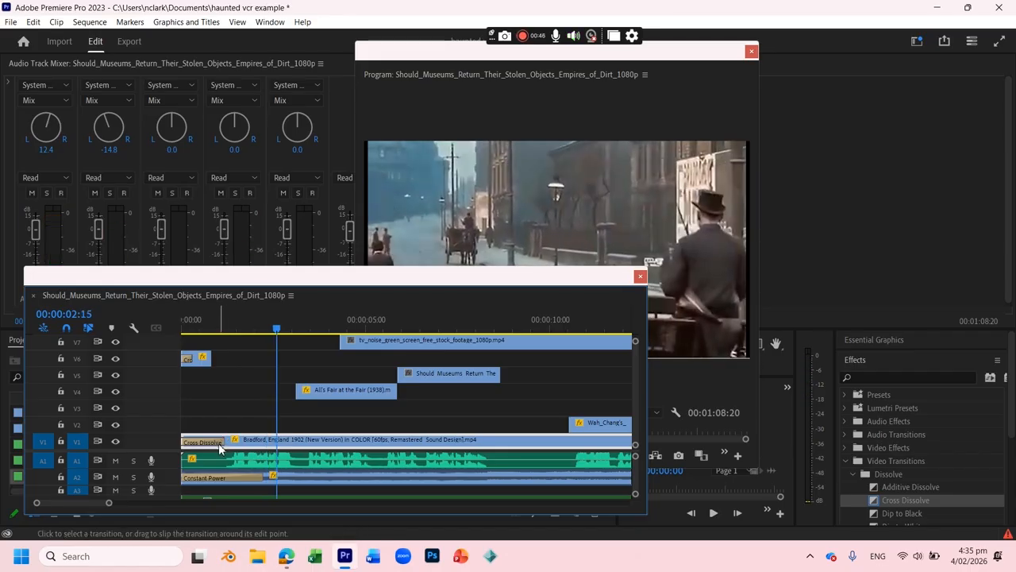
Extend the Cross Dissolve on the Bradford clip to about 2.1 seconds and play the opening section
{"action": "left_click_drag", "start_coordinate": [220, 438], "coordinate": [251, 439]}
{"action": "mouse_move", "coordinate": [222, 328]}
{"action": "left_mouse_down"}
{"action": "mouse_move", "coordinate": [202, 328]}
{"action": "mouse_move", "coordinate": [242, 325]}
{"action": "mouse_move", "coordinate": [233, 325]}
{"action": "left_mouse_up"}
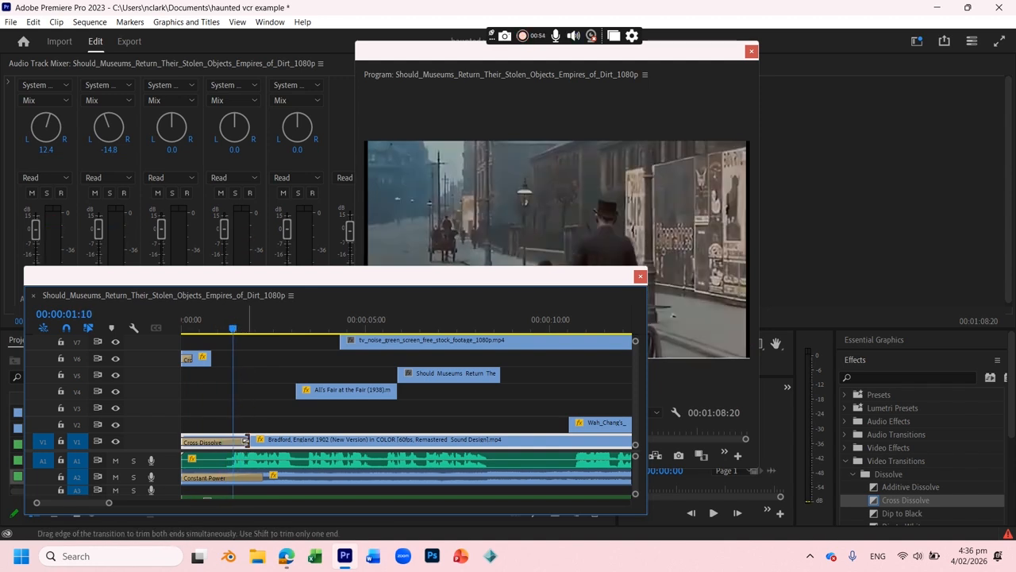
{"action": "left_click_drag", "start_coordinate": [246, 441], "coordinate": [259, 441]}
{"action": "key", "text": "space"}
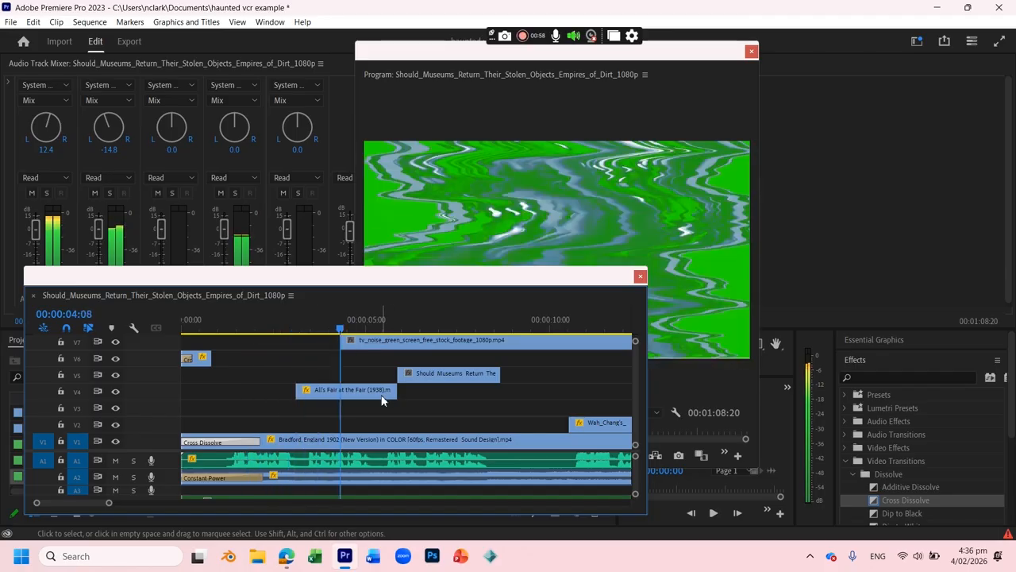
{"action": "key", "text": "space"}
Place the floating timeline and program monitor windows side by side and hide the V7 track holding the tv noise clip
{"action": "left_click_drag", "start_coordinate": [386, 342], "coordinate": [391, 342]}
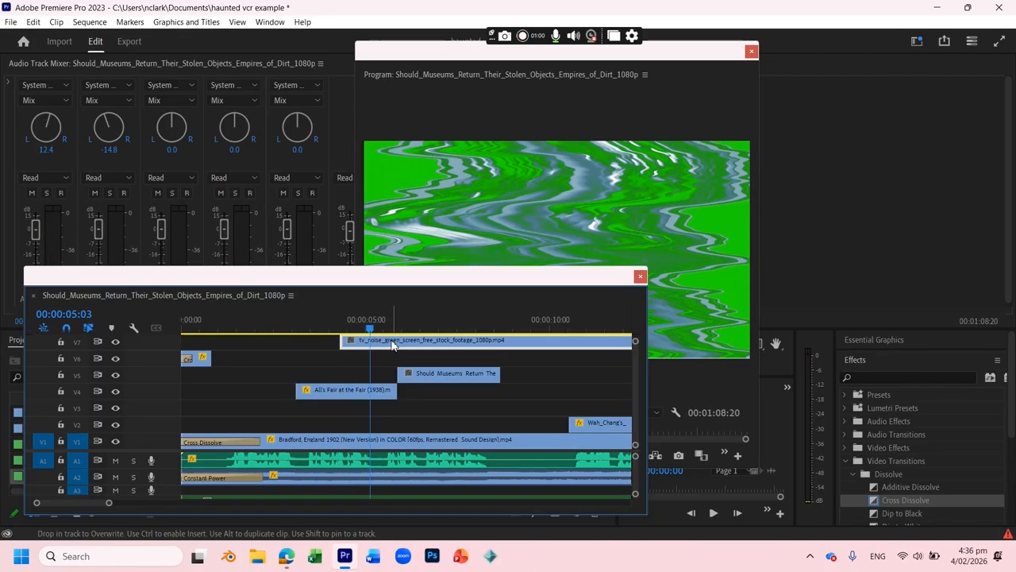
{"action": "left_click_drag", "start_coordinate": [555, 49], "coordinate": [836, 128]}
{"action": "left_click_drag", "start_coordinate": [453, 282], "coordinate": [397, 175]}
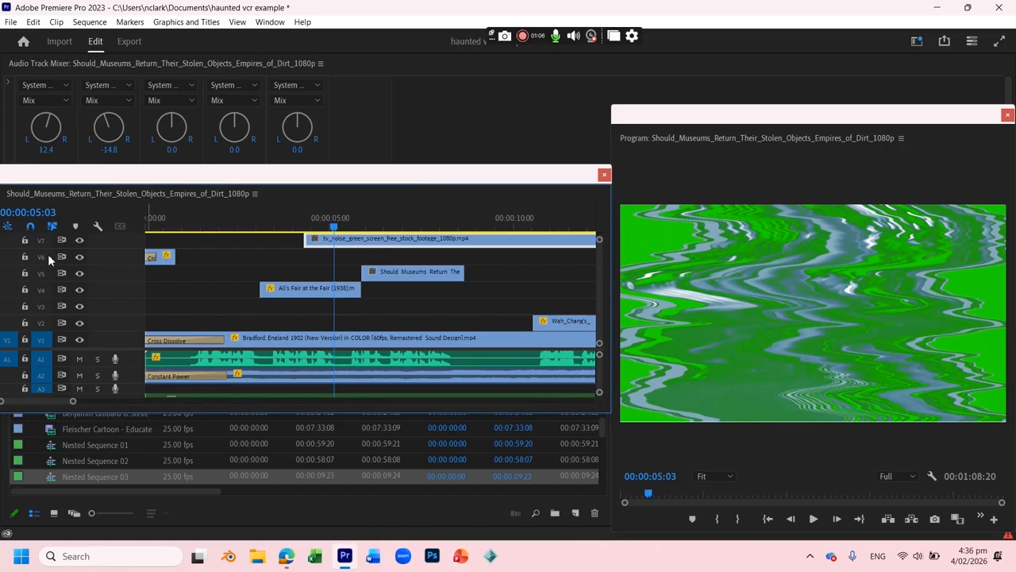
{"action": "left_click", "coordinate": [79, 241]}
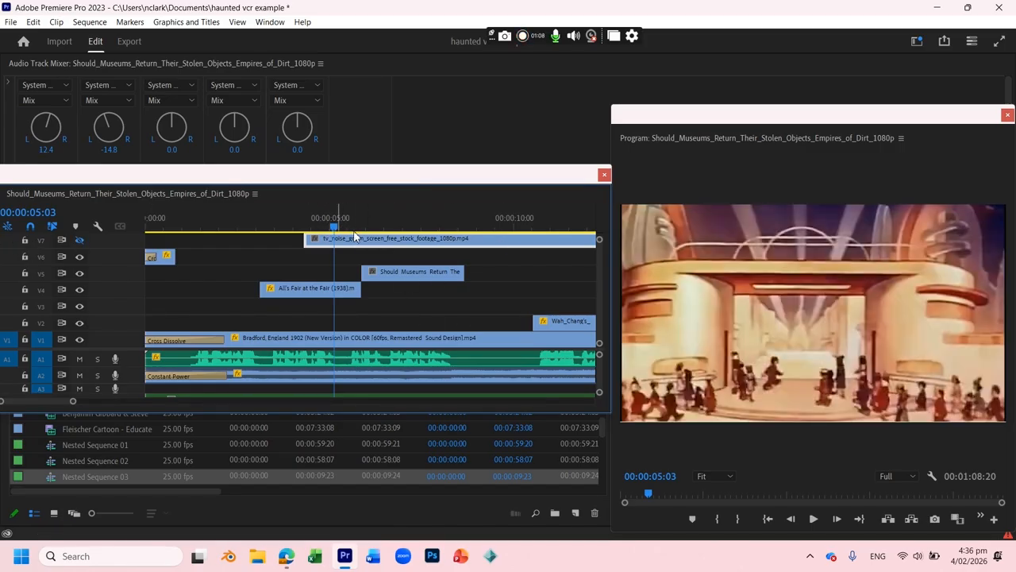
Trim the end of the first Should_Museums clip to about 00:00:08:06 and move the first Wah_Chang's clip to start there
{"action": "left_click_drag", "start_coordinate": [333, 228], "coordinate": [242, 231]}
{"action": "key", "text": "space"}
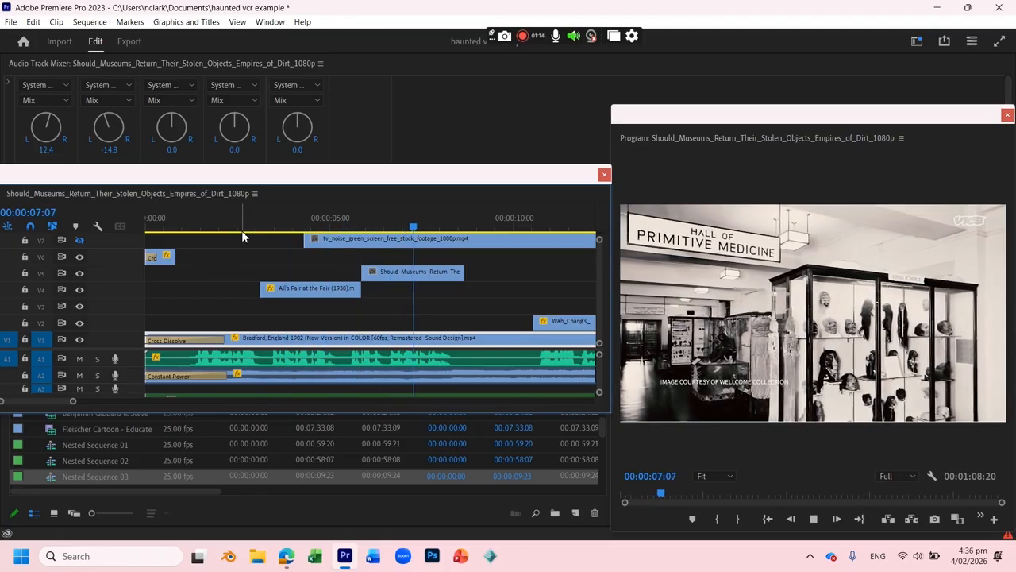
{"action": "key", "text": "space"}
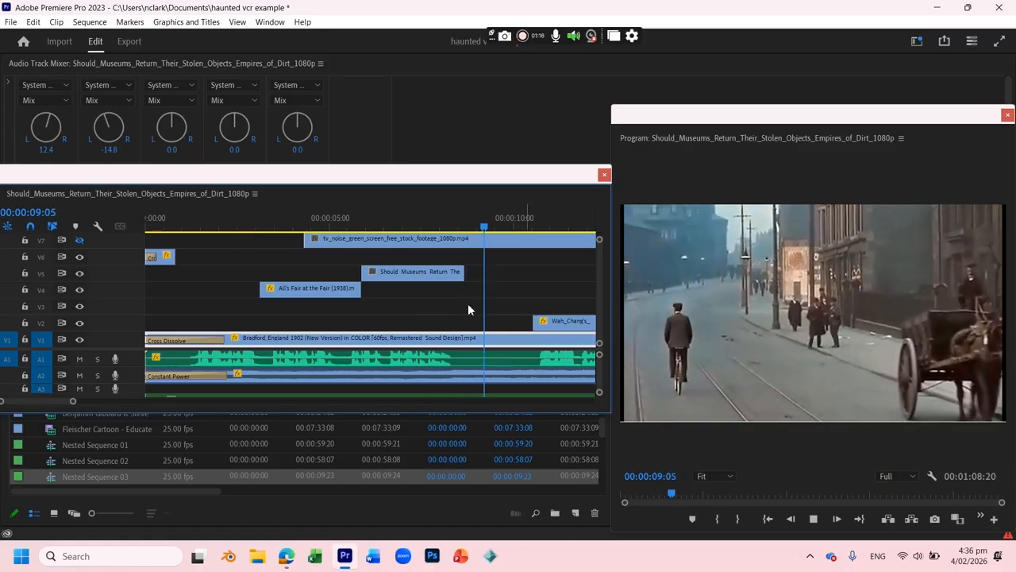
{"action": "left_click_drag", "start_coordinate": [405, 215], "coordinate": [447, 222]}
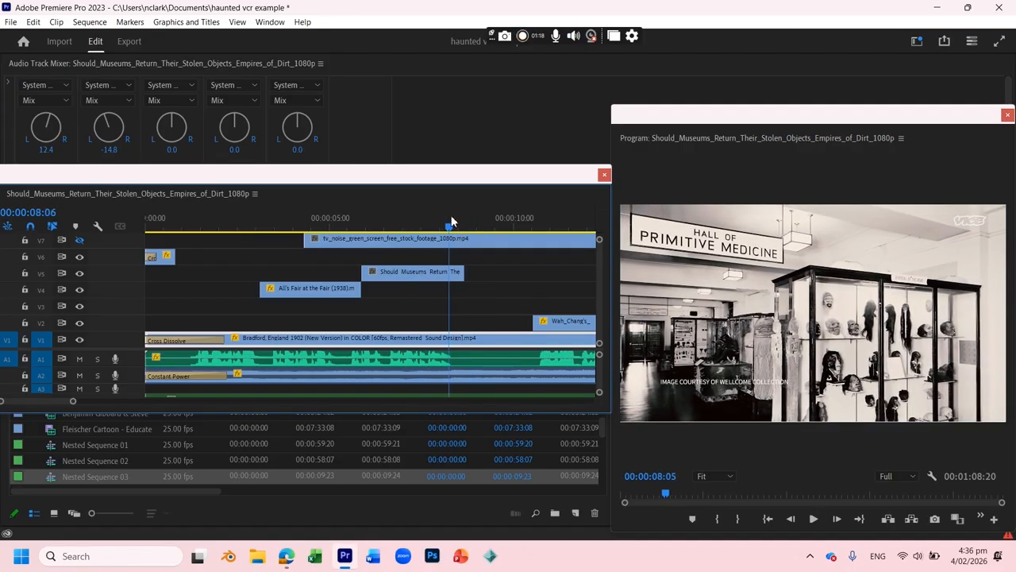
{"action": "left_click_drag", "start_coordinate": [457, 272], "coordinate": [447, 272]}
{"action": "left_click_drag", "start_coordinate": [581, 325], "coordinate": [497, 326]}
Trim the first Wah_Chang's clip's start, keep it against the Should_Museums clip's end, and extend its own end to 00:00:12:11
{"action": "key", "text": "space"}
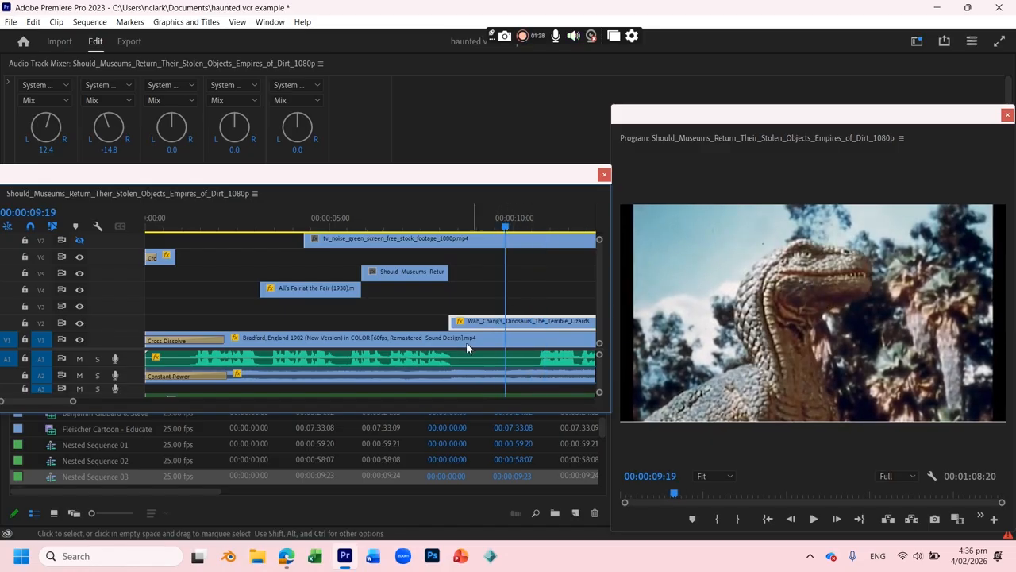
{"action": "left_click_drag", "start_coordinate": [452, 322], "coordinate": [474, 324]}
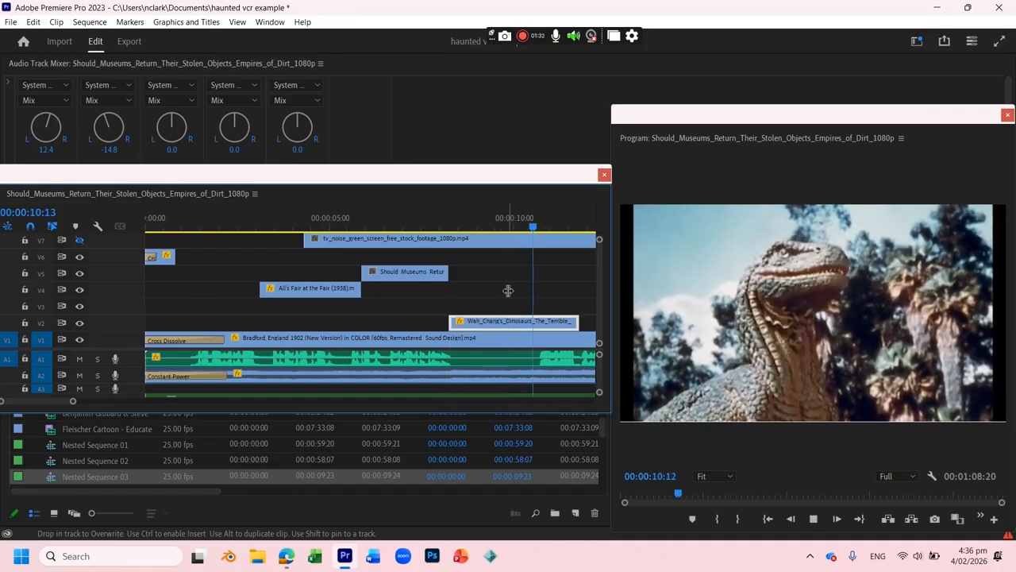
{"action": "key", "text": "space"}
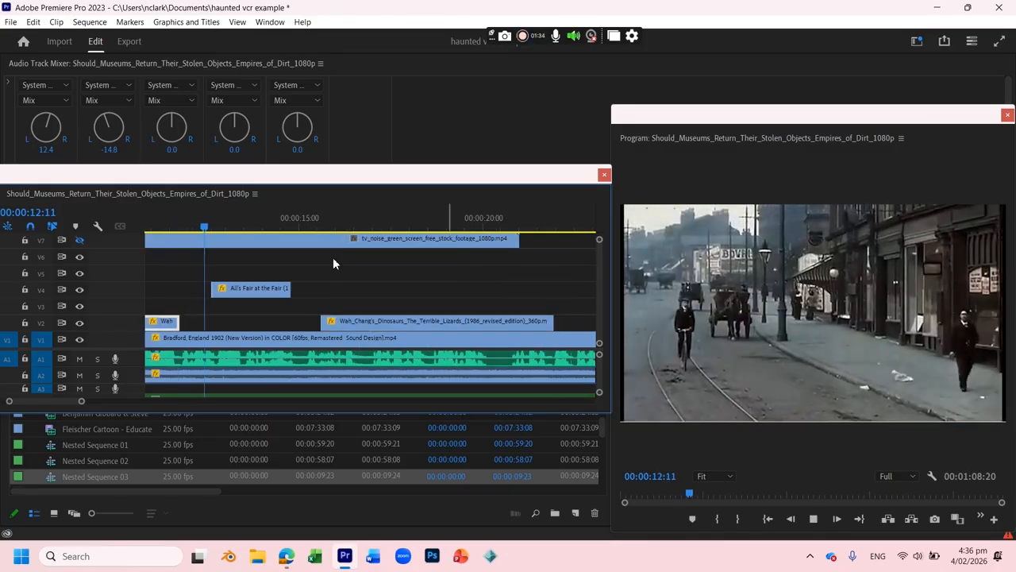
{"action": "left_click_drag", "start_coordinate": [176, 320], "coordinate": [204, 321]}
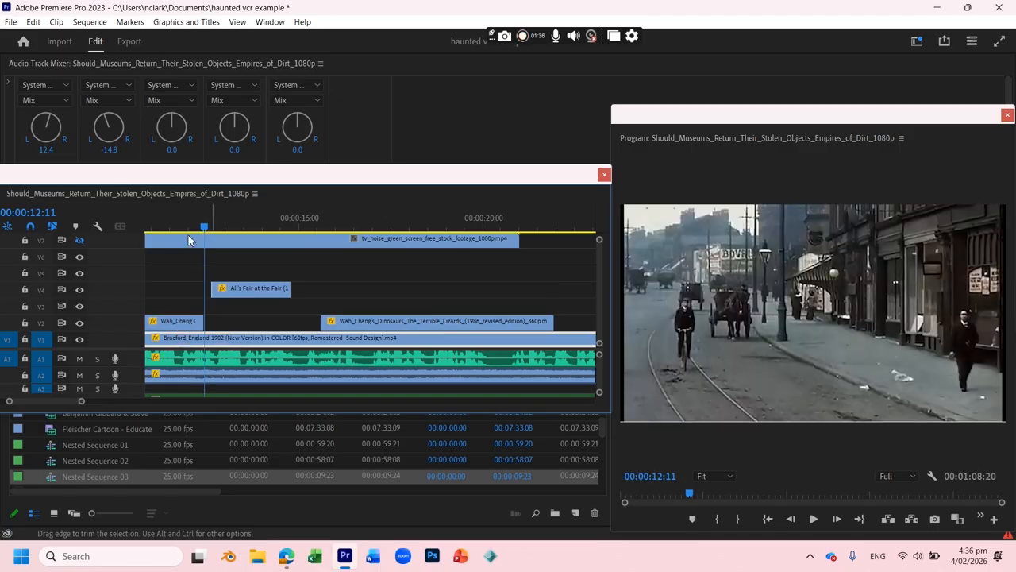
Move the second All's Fair clip on V4 to start at 00:00:12:11 and review it up to 00:00:13:11
{"action": "left_click_drag", "start_coordinate": [174, 228], "coordinate": [309, 230]}
{"action": "left_click_drag", "start_coordinate": [252, 290], "coordinate": [244, 291]}
{"action": "left_click_drag", "start_coordinate": [204, 218], "coordinate": [262, 228]}
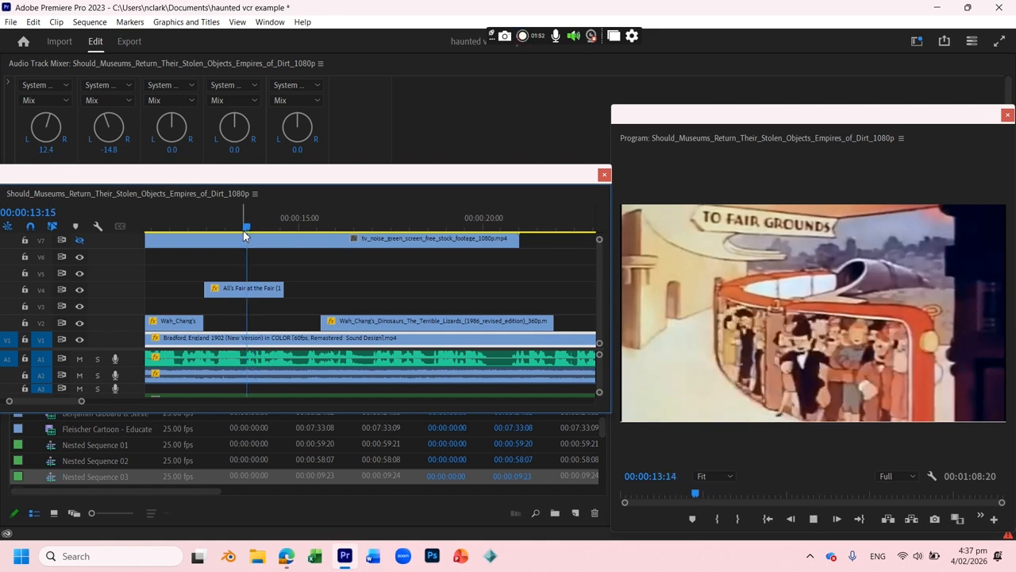
{"action": "left_click", "coordinate": [214, 227]}
{"action": "left_click_drag", "start_coordinate": [218, 228], "coordinate": [237, 227]}
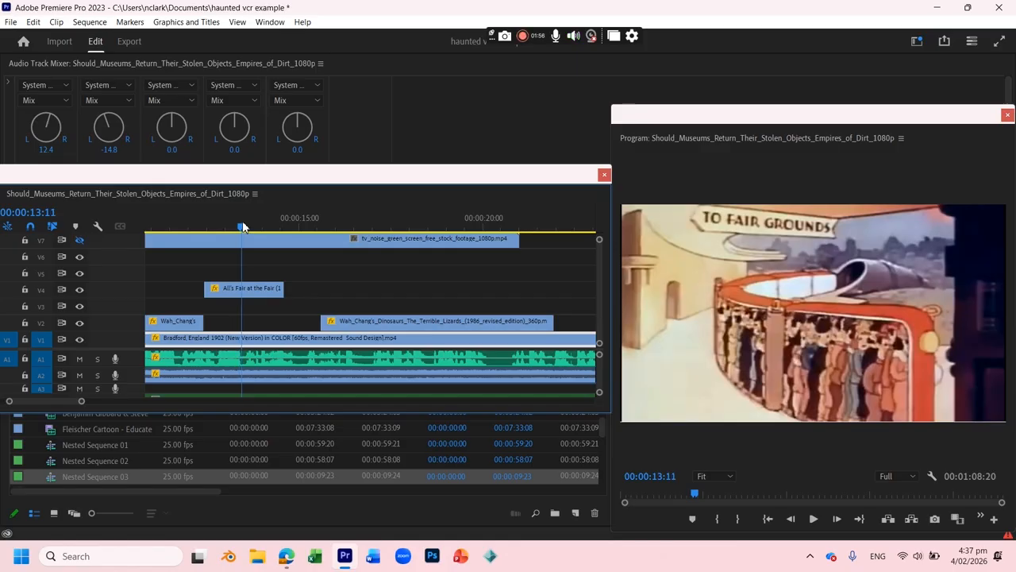
Set the speed of the second All's Fair clip on V4 to 200%
{"action": "left_click", "coordinate": [250, 292]}
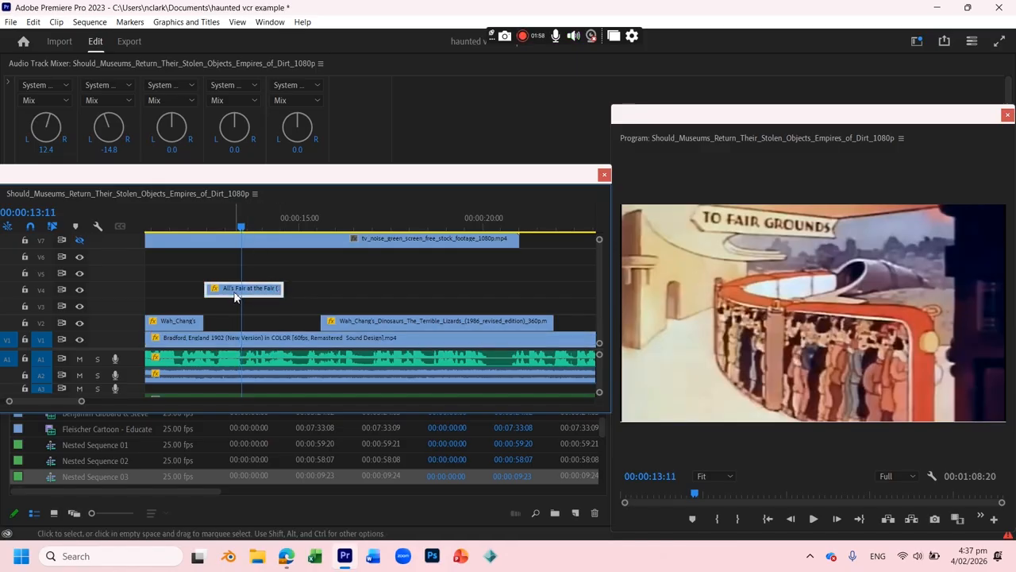
{"action": "right_click", "coordinate": [235, 294]}
{"action": "left_click", "coordinate": [288, 388]}
{"action": "type", "text": "200"}
{"action": "key", "text": "Return"}
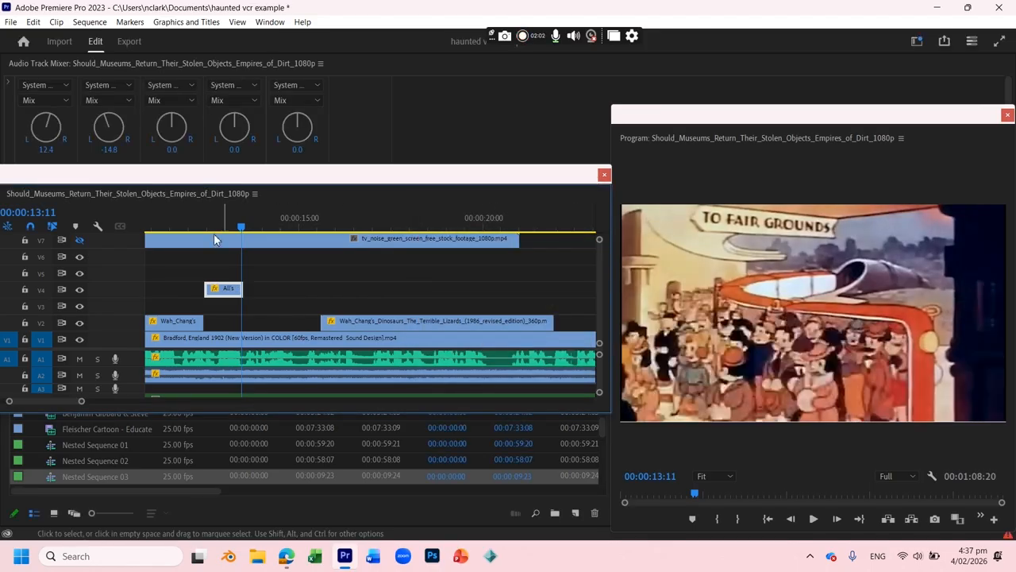
Play from about 12 seconds and trim the end of the second Wah_Chang's clip on V2 to 00:00:20:07
{"action": "left_click", "coordinate": [197, 226]}
{"action": "key", "text": "space"}
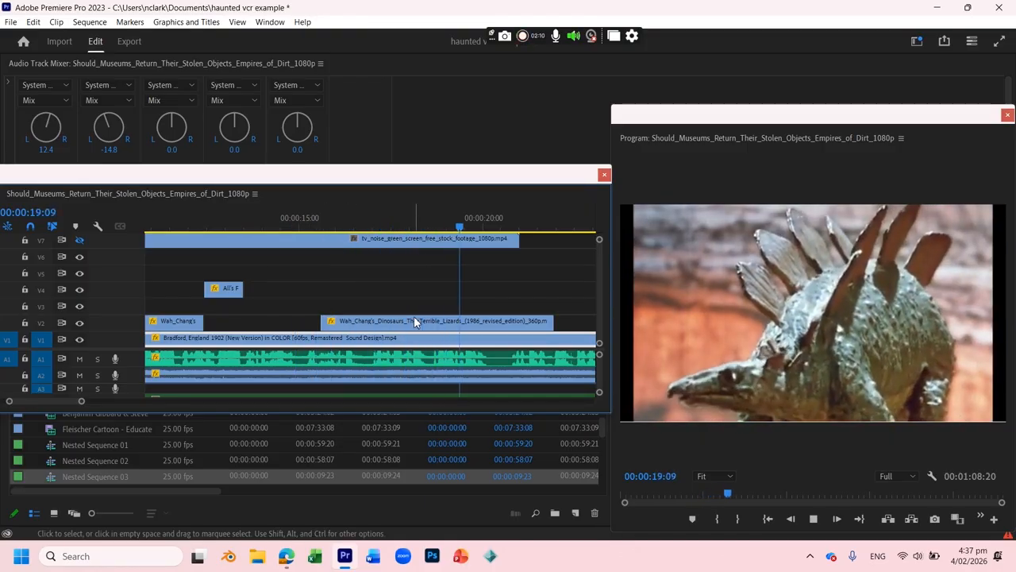
{"action": "key", "text": "space"}
{"action": "left_click_drag", "start_coordinate": [542, 321], "coordinate": [493, 321]}
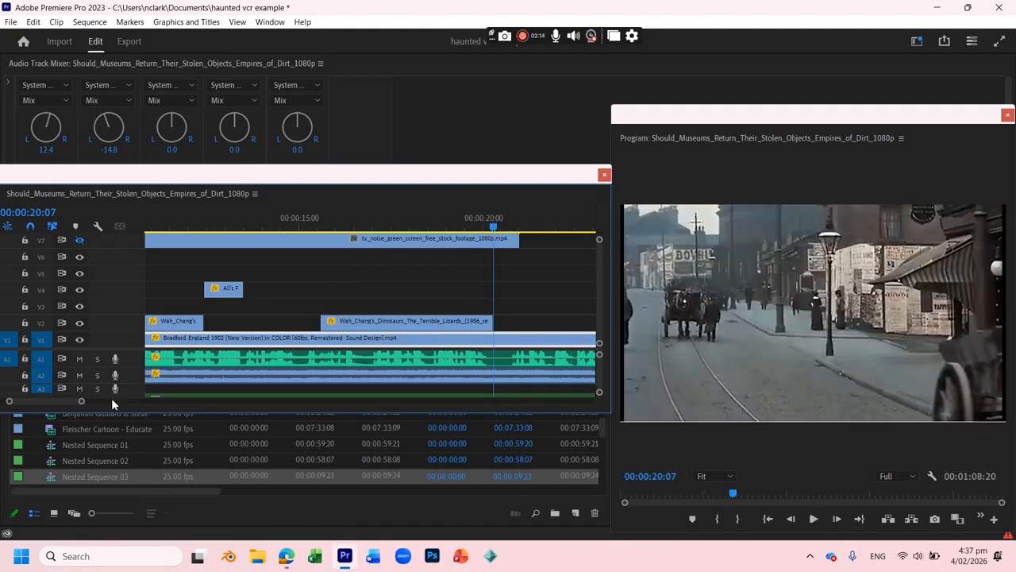
Move the All's Fair clip on V5 to start where the second Wah_Chang's clip ends and play that section
{"action": "left_click_drag", "start_coordinate": [82, 403], "coordinate": [166, 403]}
{"action": "left_click_drag", "start_coordinate": [356, 275], "coordinate": [325, 277]}
{"action": "key", "text": "space"}
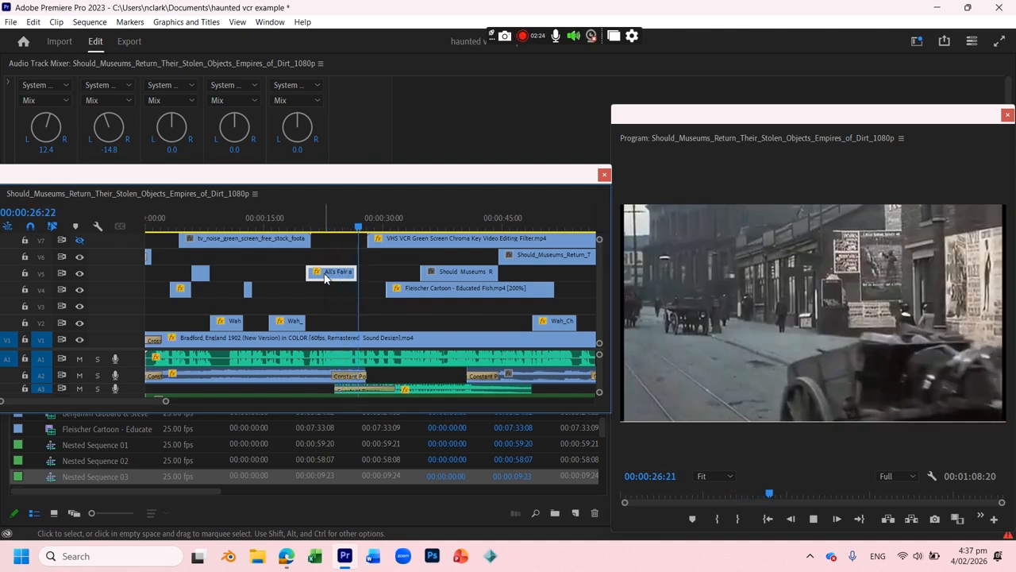
Move the second Should_Museums clip against the All's Fair clip on V5, start the Fleischer cartoon on V4 at its end, and play
{"action": "left_click", "coordinate": [426, 296]}
{"action": "left_click_drag", "start_coordinate": [427, 296], "coordinate": [399, 296]}
{"action": "left_click_drag", "start_coordinate": [488, 278], "coordinate": [453, 292]}
{"action": "right_click", "coordinate": [496, 295]}
{"action": "left_click", "coordinate": [449, 306]}
{"action": "key", "text": "space"}
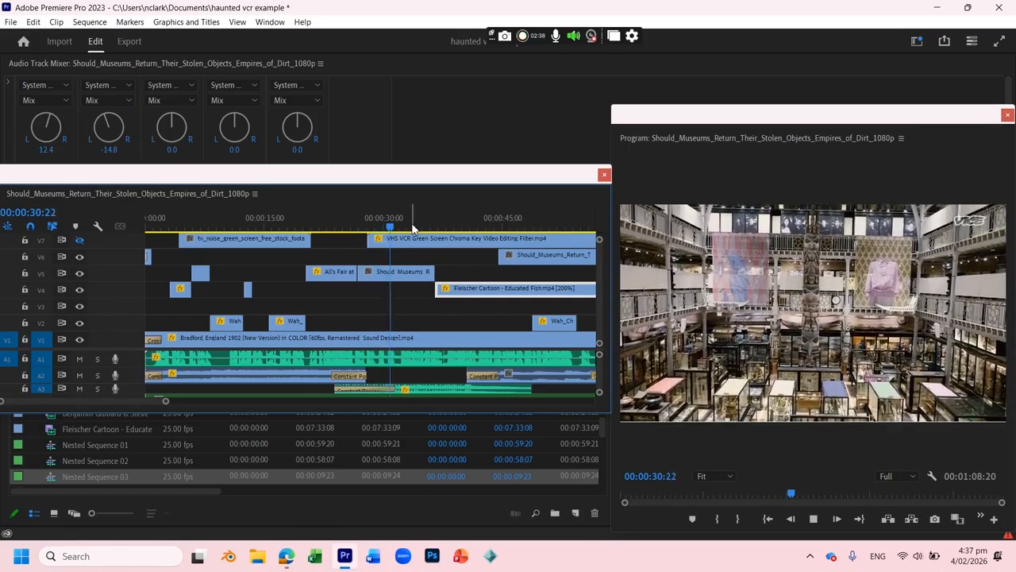
{"action": "key", "text": "space"}
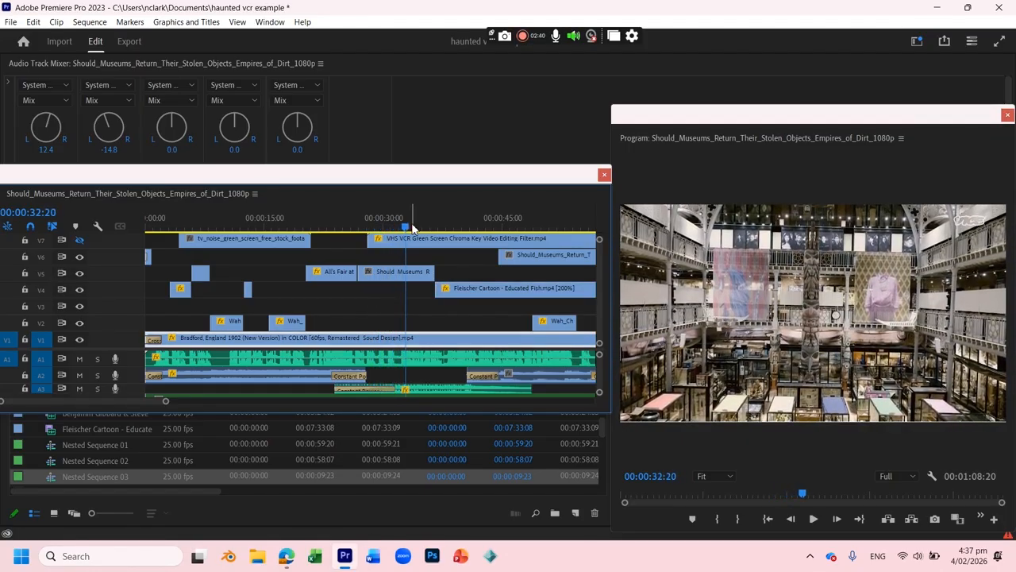
Set the speed of the second Should_Museums clip on V5 to 150% and play the section from about 24 seconds
{"action": "key", "text": "Up"}
{"action": "left_click", "coordinate": [402, 274]}
{"action": "right_click", "coordinate": [402, 274]}
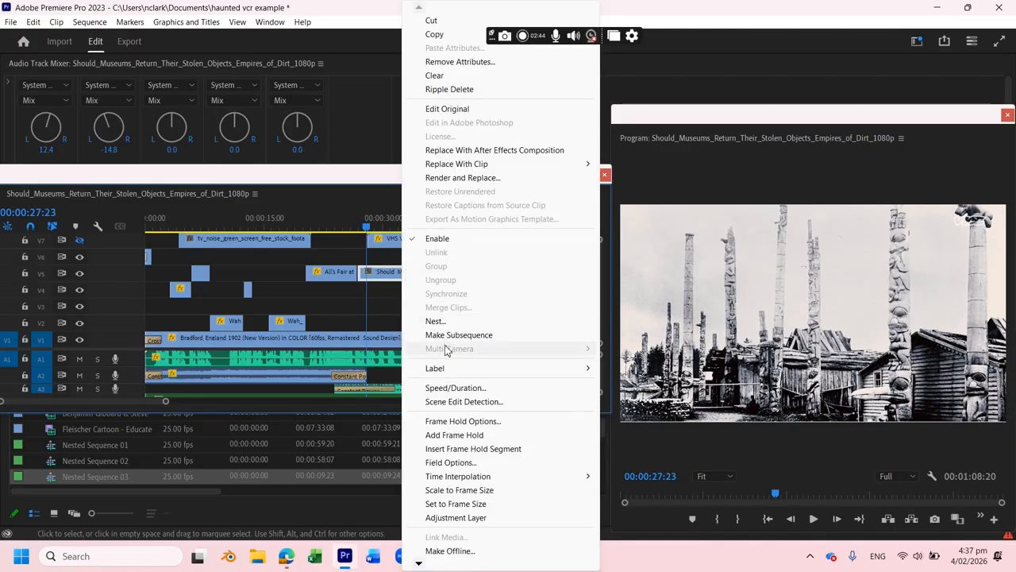
{"action": "left_click", "coordinate": [453, 387]}
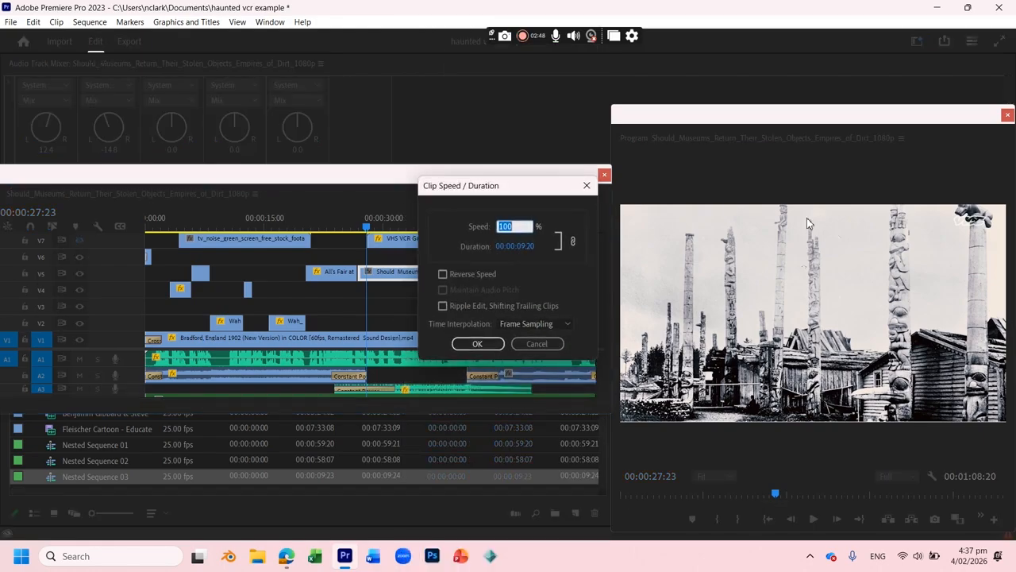
{"action": "type", "text": "15"}
{"action": "key", "text": "Return"}
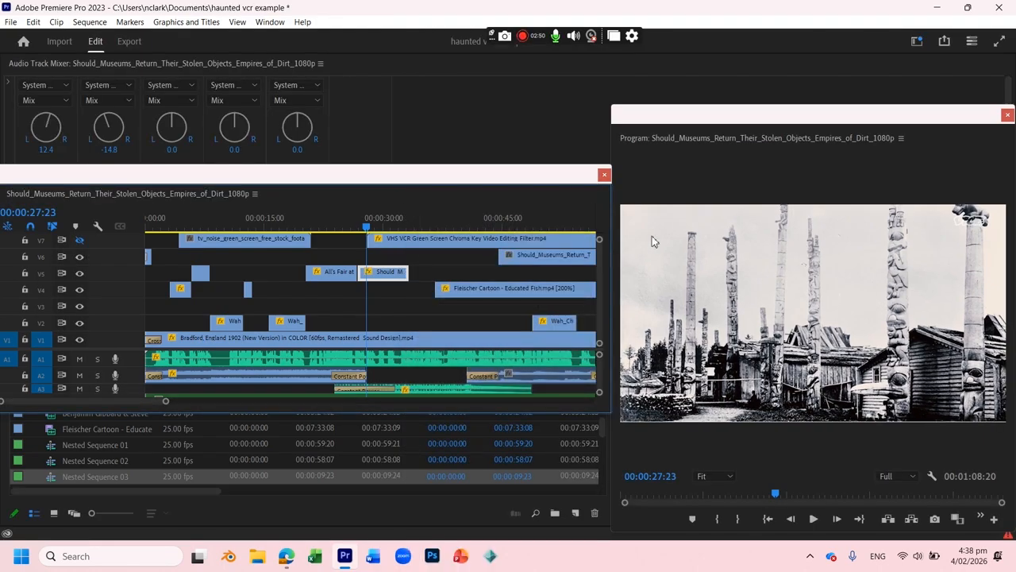
{"action": "left_click", "coordinate": [340, 226]}
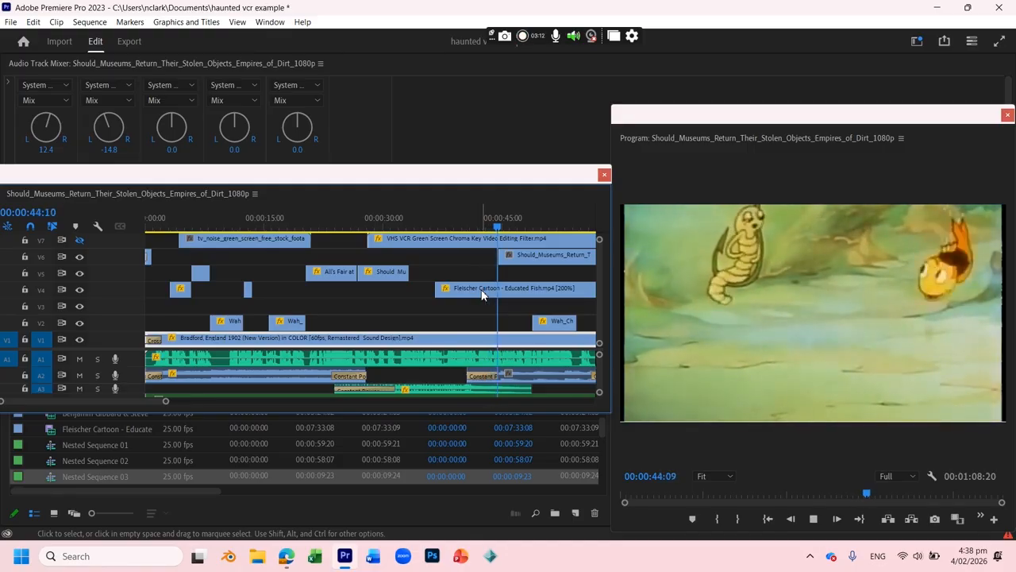
Move the Fleischer cartoon on V4 to start where the second Should_Museums clip ends and play from about 39 seconds
{"action": "key", "text": "space"}
{"action": "mouse_move", "coordinate": [463, 222]}
{"action": "left_mouse_down"}
{"action": "mouse_move", "coordinate": [481, 224]}
{"action": "mouse_move", "coordinate": [458, 229]}
{"action": "left_mouse_up"}
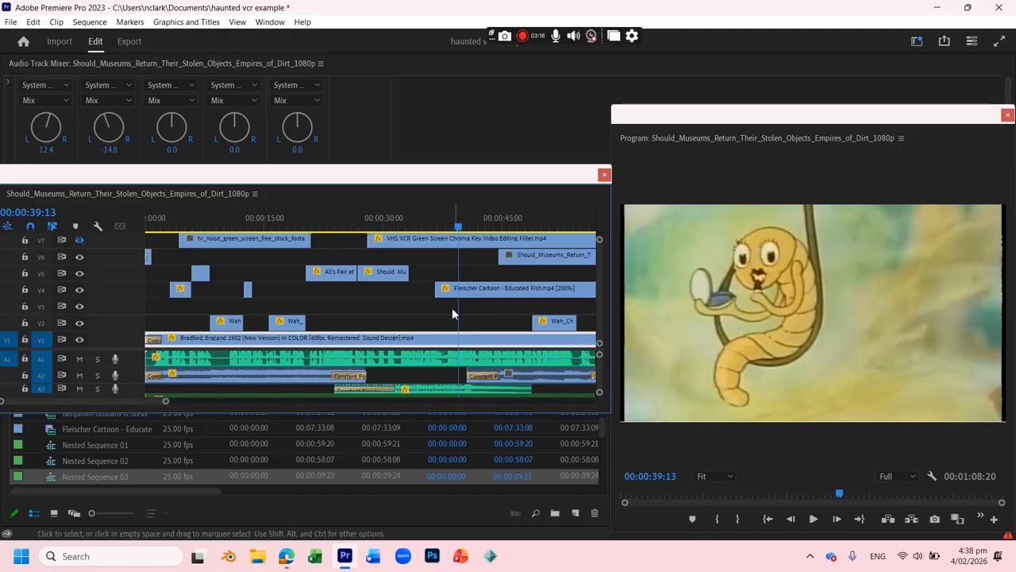
{"action": "mouse_move", "coordinate": [440, 290]}
{"action": "left_mouse_down"}
{"action": "mouse_move", "coordinate": [490, 291]}
{"action": "mouse_move", "coordinate": [439, 300]}
{"action": "left_mouse_up"}
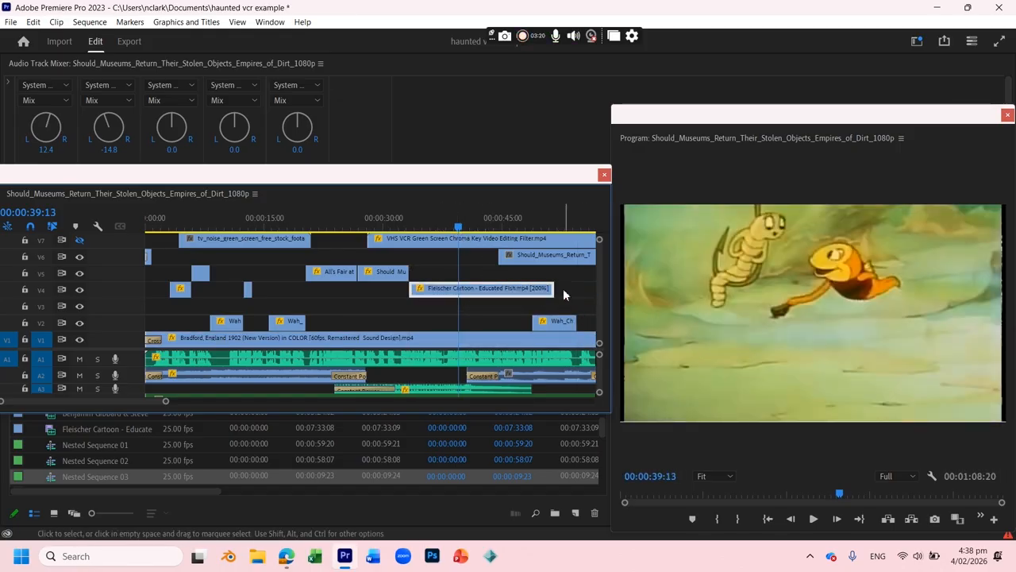
{"action": "left_click_drag", "start_coordinate": [165, 403], "coordinate": [204, 401]}
{"action": "key", "text": "space"}
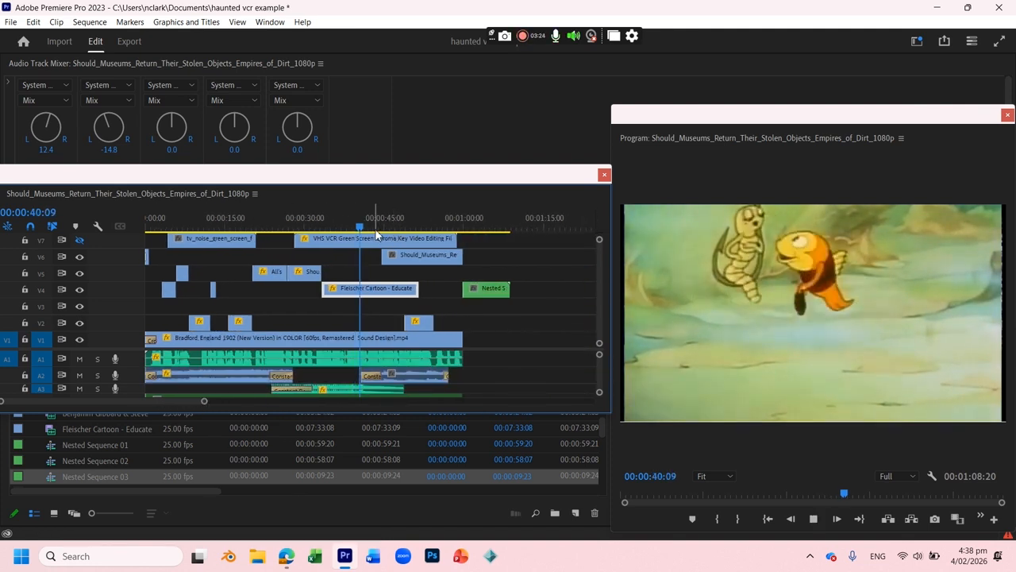
Cut a short section out of the Fleischer cartoon on V4 at about 41 seconds, close the gap, and play across the cut
{"action": "key", "text": "space"}
{"action": "key", "text": "c"}
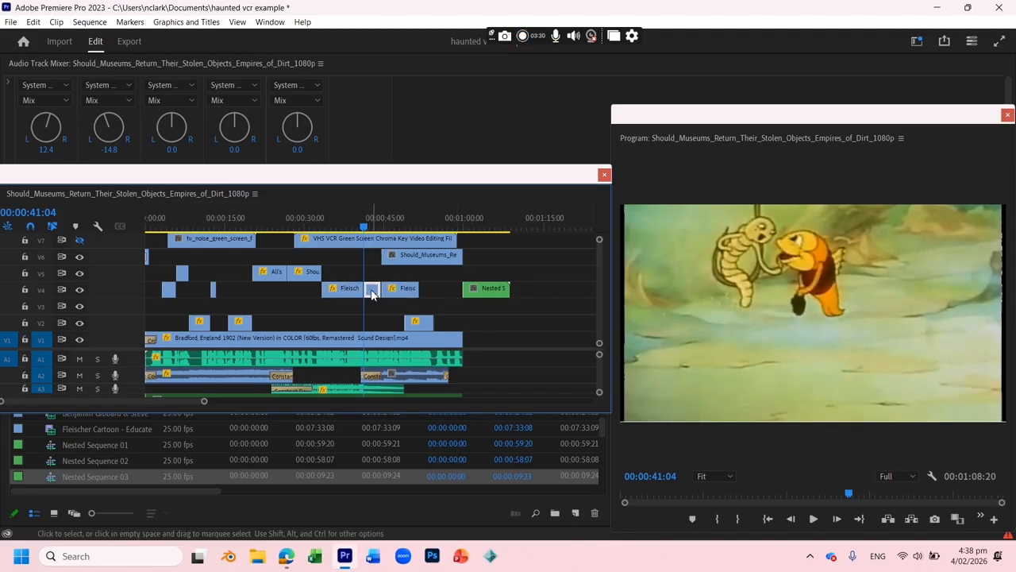
{"action": "left_click_drag", "start_coordinate": [409, 294], "coordinate": [390, 298]}
{"action": "left_click", "coordinate": [336, 220]}
{"action": "key", "text": "space"}
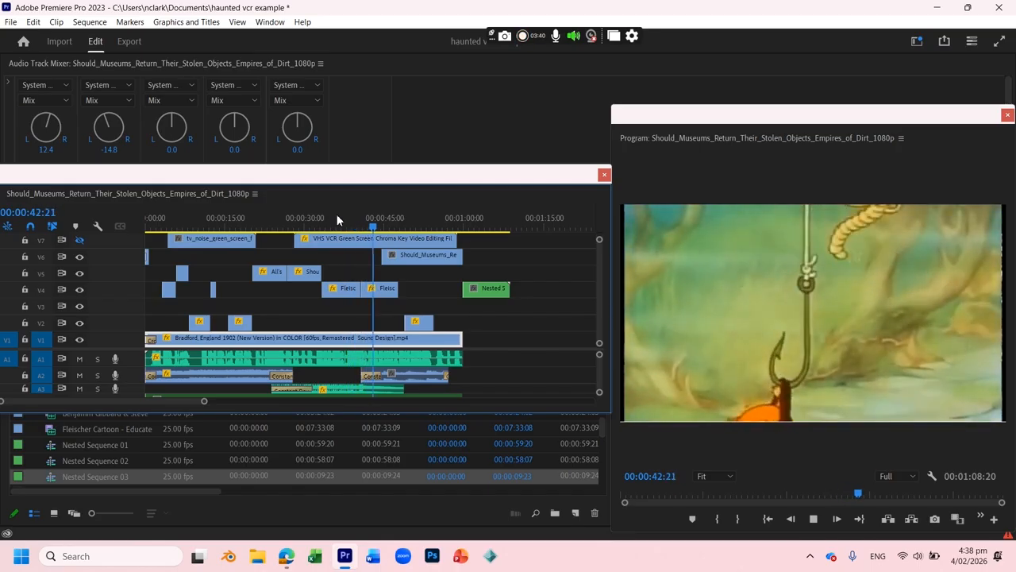
Replace the second Fleischer piece on V4 with the Should_Museums clip from V6, placed directly after the first piece
{"action": "key", "text": "space"}
{"action": "left_click", "coordinate": [385, 292]}
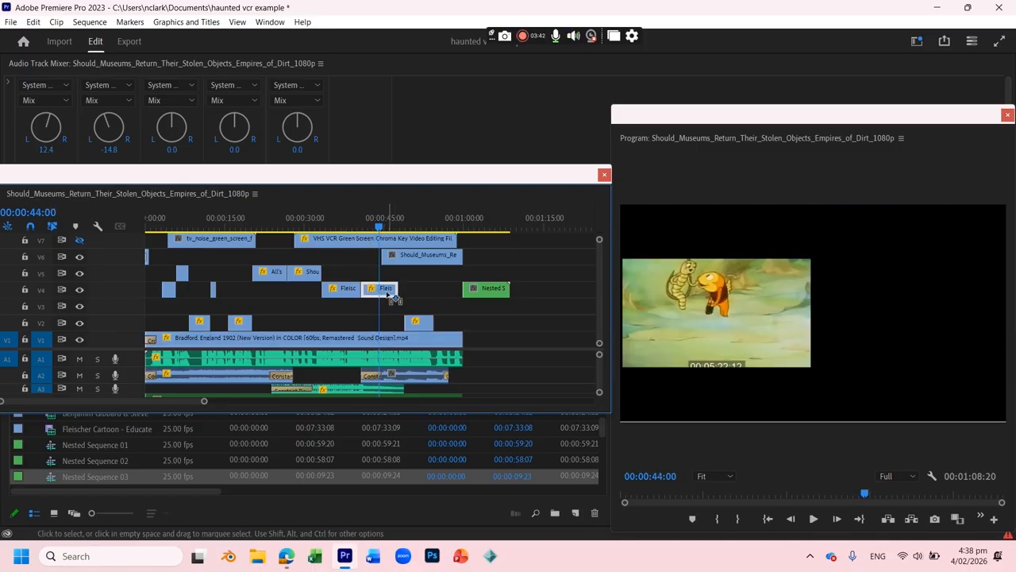
{"action": "left_click_drag", "start_coordinate": [418, 259], "coordinate": [391, 291]}
{"action": "left_click_drag", "start_coordinate": [370, 227], "coordinate": [361, 228]}
{"action": "left_click_drag", "start_coordinate": [408, 291], "coordinate": [391, 292]}
Move the last Wah_Chang's clip from V2 to V5, starting at about 46 seconds over the Should_Museums clip
{"action": "left_click_drag", "start_coordinate": [420, 325], "coordinate": [418, 273]}
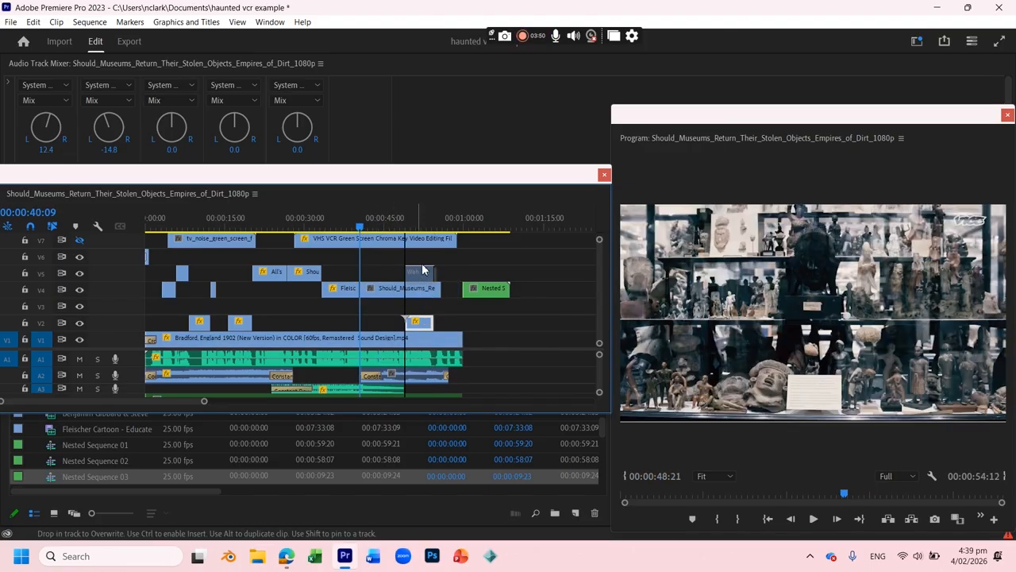
{"action": "left_click", "coordinate": [402, 224]}
{"action": "left_click_drag", "start_coordinate": [405, 213], "coordinate": [422, 232]}
{"action": "mouse_move", "coordinate": [423, 274]}
{"action": "left_mouse_down"}
{"action": "mouse_move", "coordinate": [448, 278]}
{"action": "mouse_move", "coordinate": [414, 273]}
{"action": "left_mouse_up"}
Check the end of the sequence and delete the nested sequence placed after the one-minute mark on V4
{"action": "left_click_drag", "start_coordinate": [389, 223], "coordinate": [535, 215]}
{"action": "left_click_drag", "start_coordinate": [487, 291], "coordinate": [397, 261]}
{"action": "left_click_drag", "start_coordinate": [388, 218], "coordinate": [438, 215]}
{"action": "left_click_drag", "start_coordinate": [392, 258], "coordinate": [539, 278]}
{"action": "key", "text": "Delete"}
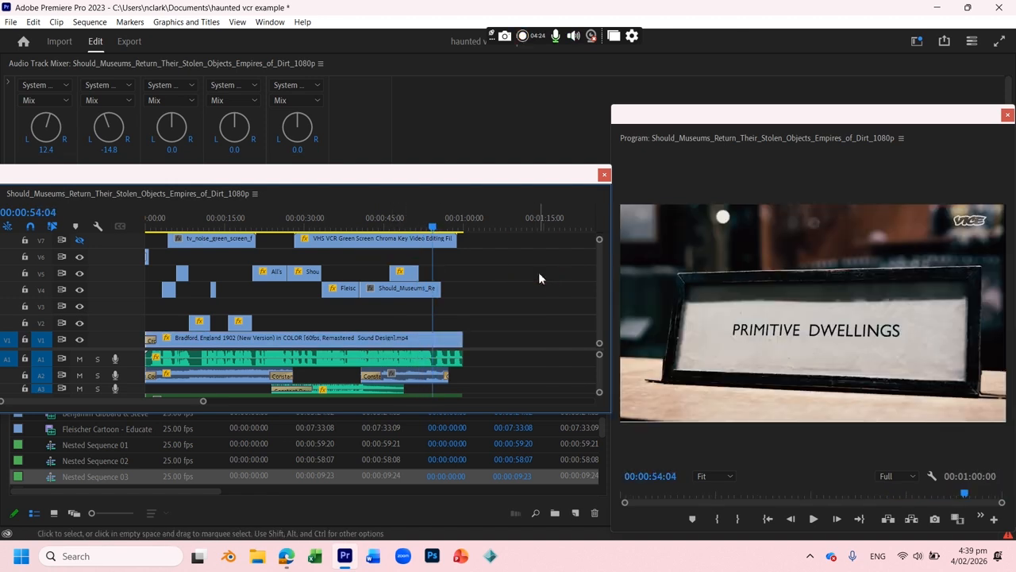
Trim the start of the VHS green screen clip on V7 to where the second Should_Museums clip ends and split it into shorter pieces
{"action": "left_click_drag", "start_coordinate": [296, 239], "coordinate": [321, 241]}
{"action": "key", "text": "c"}
{"action": "left_click", "coordinate": [350, 239]}
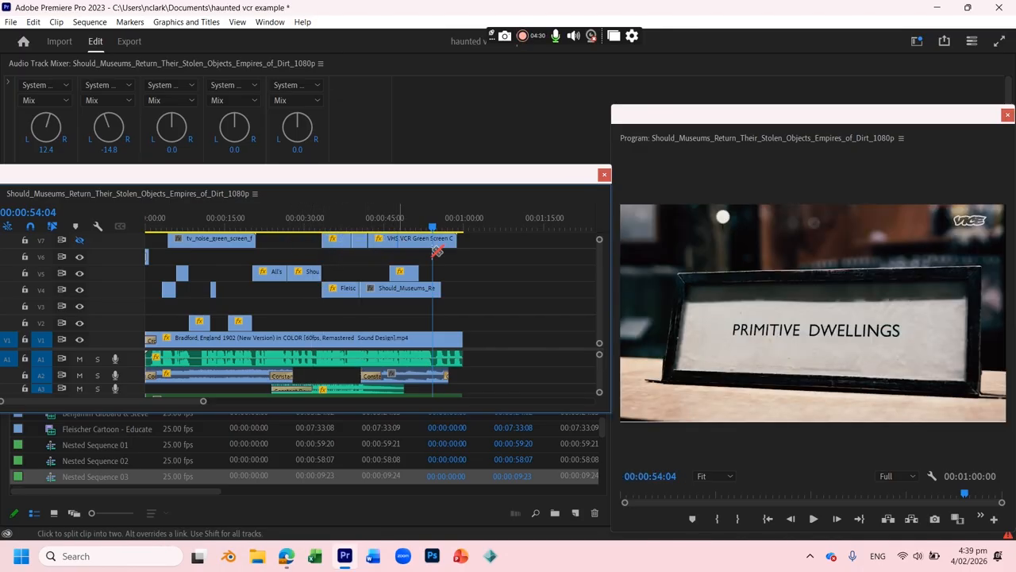
Delete the unwanted VHS pieces on V7, including the first and last, keeping the one at about 47 to 54 seconds
{"action": "key", "text": "v"}
{"action": "left_click", "coordinate": [336, 240]}
{"action": "key", "text": "Delete"}
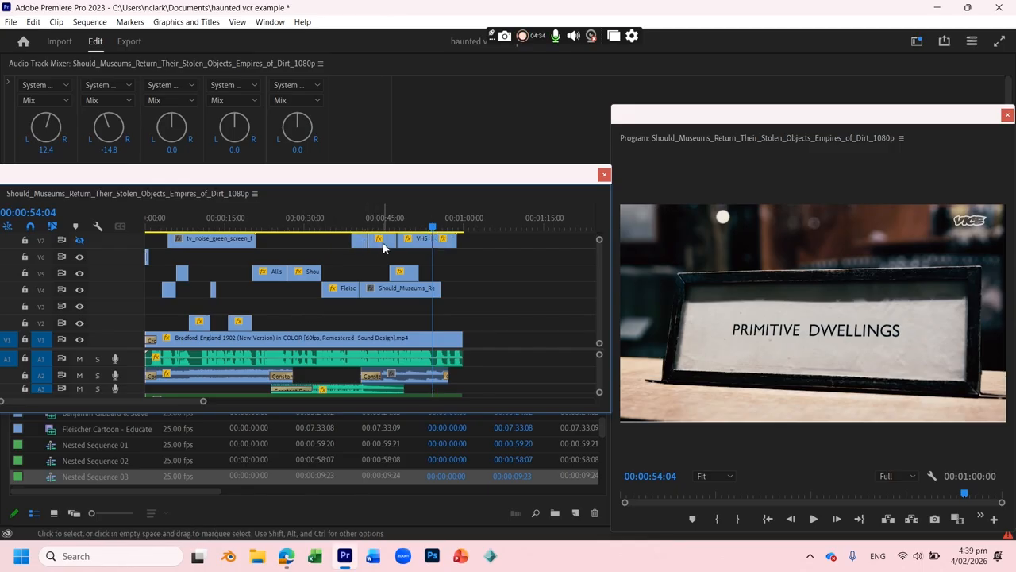
{"action": "key", "text": "Delete"}
{"action": "left_click", "coordinate": [446, 240]}
{"action": "key", "text": "Delete"}
Split the tv_noise clip on V7, delete its section from about 8 to 15 seconds, and leave short noise bursts along the track
{"action": "left_click_drag", "start_coordinate": [223, 227], "coordinate": [199, 228]}
{"action": "key", "text": "c"}
{"action": "left_click", "coordinate": [198, 238]}
{"action": "left_click", "coordinate": [228, 238]}
{"action": "key", "text": "v"}
{"action": "left_click", "coordinate": [213, 240]}
{"action": "key", "text": "Delete"}
{"action": "left_click", "coordinate": [248, 242]}
{"action": "left_click_drag", "start_coordinate": [249, 242], "coordinate": [396, 253]}
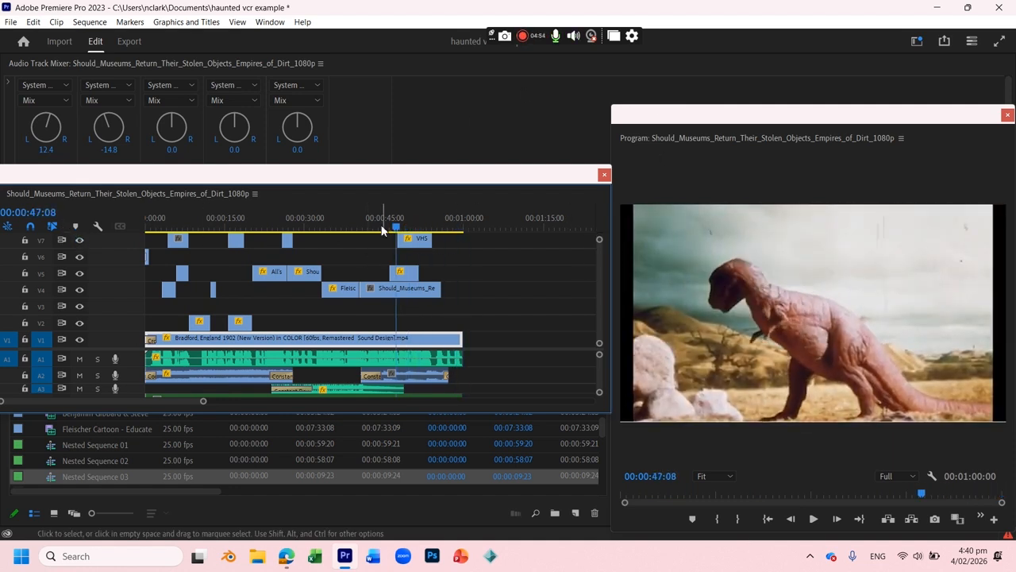
Position the playhead at 00:00:05:06 on the first tv_noise piece and rearrange the floating timeline and program monitor to uncover the effects list
{"action": "left_click_drag", "start_coordinate": [402, 230], "coordinate": [4, 239]}
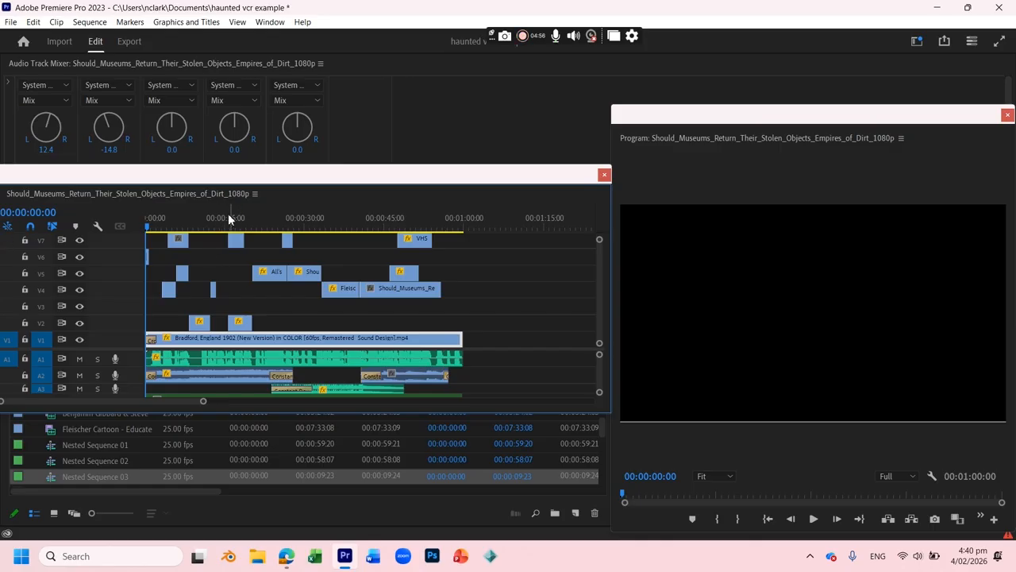
{"action": "left_click", "coordinate": [525, 41]}
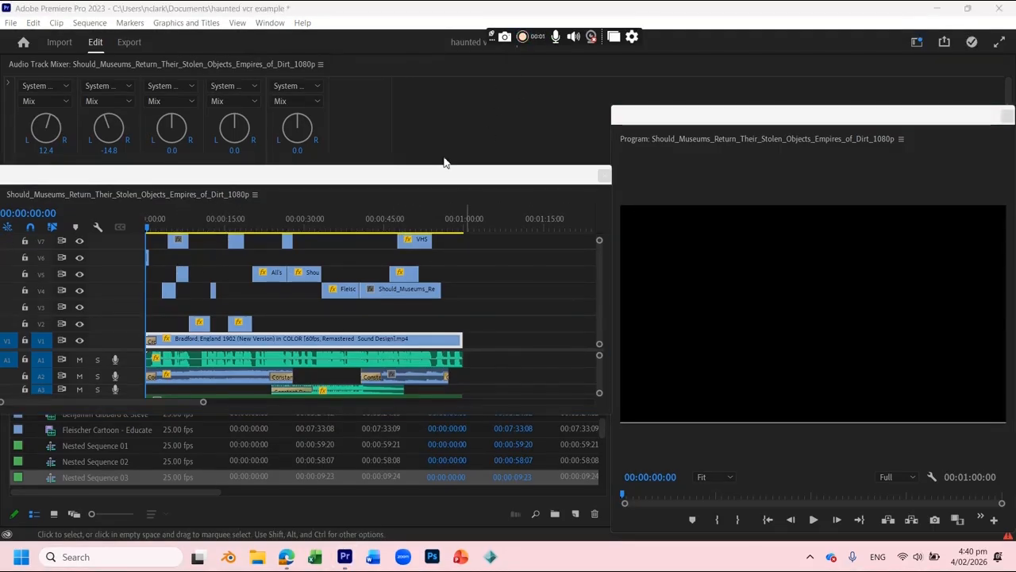
{"action": "left_click", "coordinate": [173, 219]}
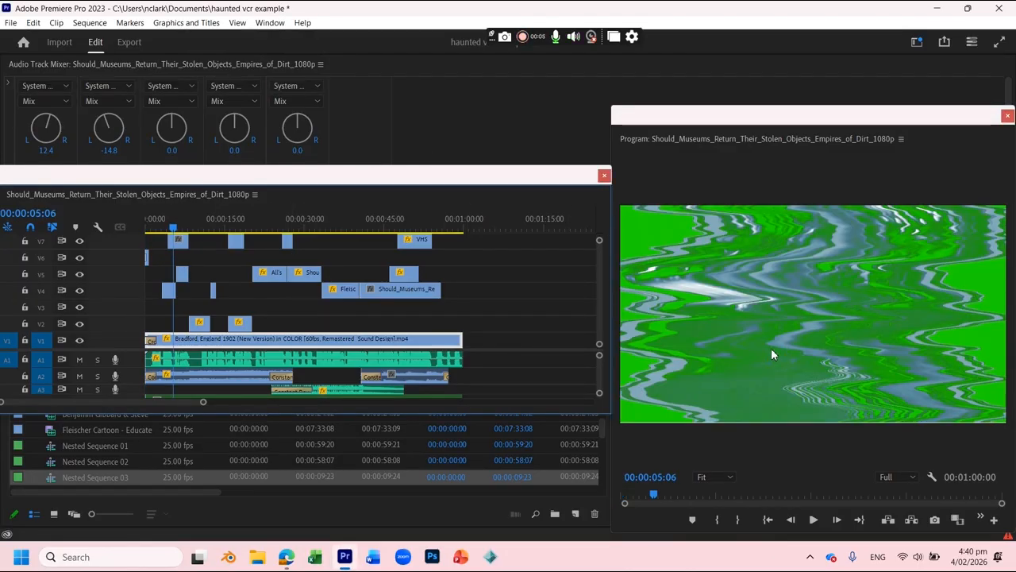
{"action": "left_click_drag", "start_coordinate": [751, 117], "coordinate": [622, 102]}
{"action": "left_click_drag", "start_coordinate": [220, 171], "coordinate": [204, 427]}
{"action": "left_click_drag", "start_coordinate": [640, 105], "coordinate": [289, 61]}
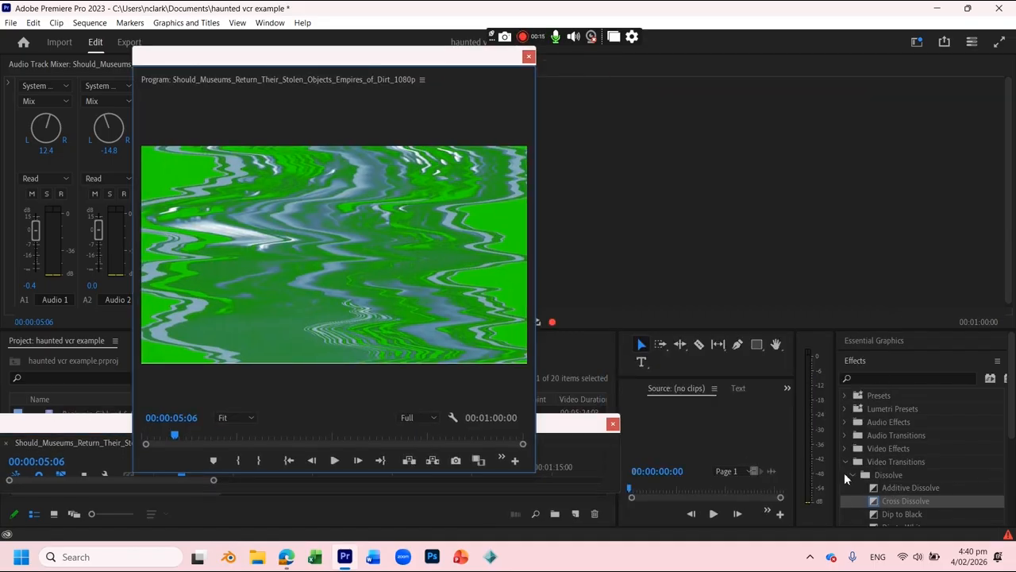
Enlarge the effects list, expand the Keying group under Video Effects, and select Ultra Key
{"action": "left_click", "coordinate": [848, 474]}
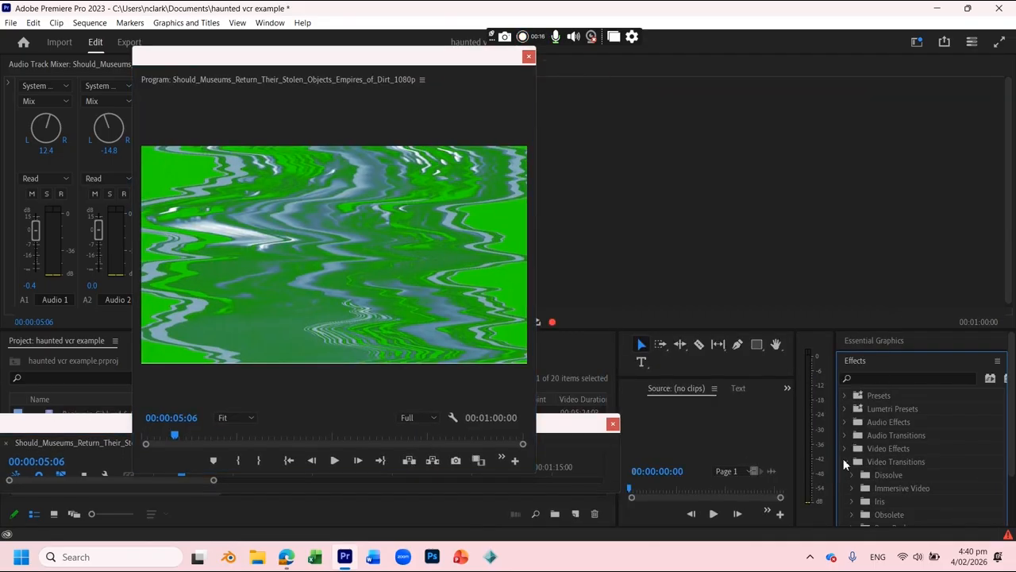
{"action": "left_click", "coordinate": [846, 462]}
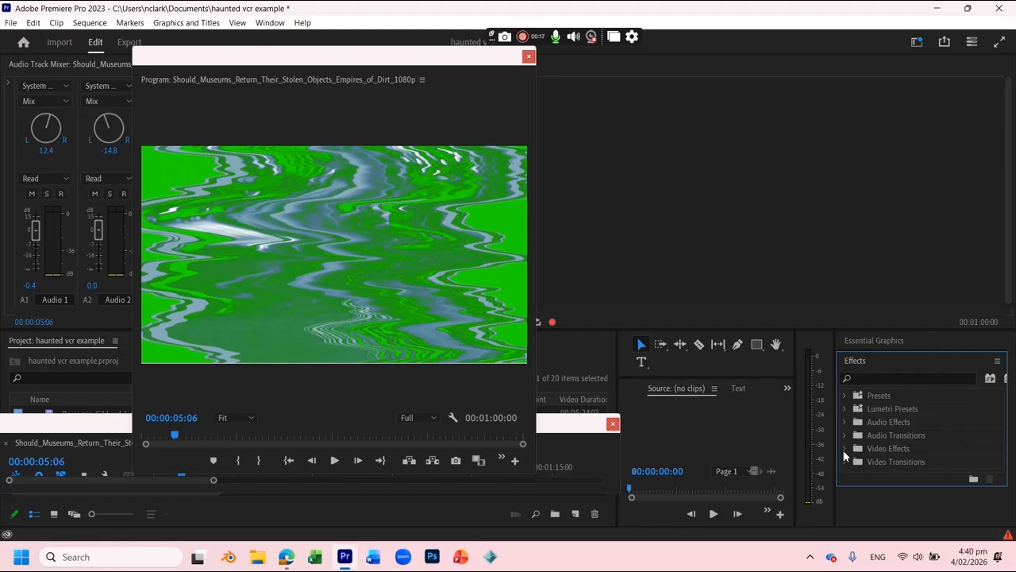
{"action": "left_click", "coordinate": [845, 448]}
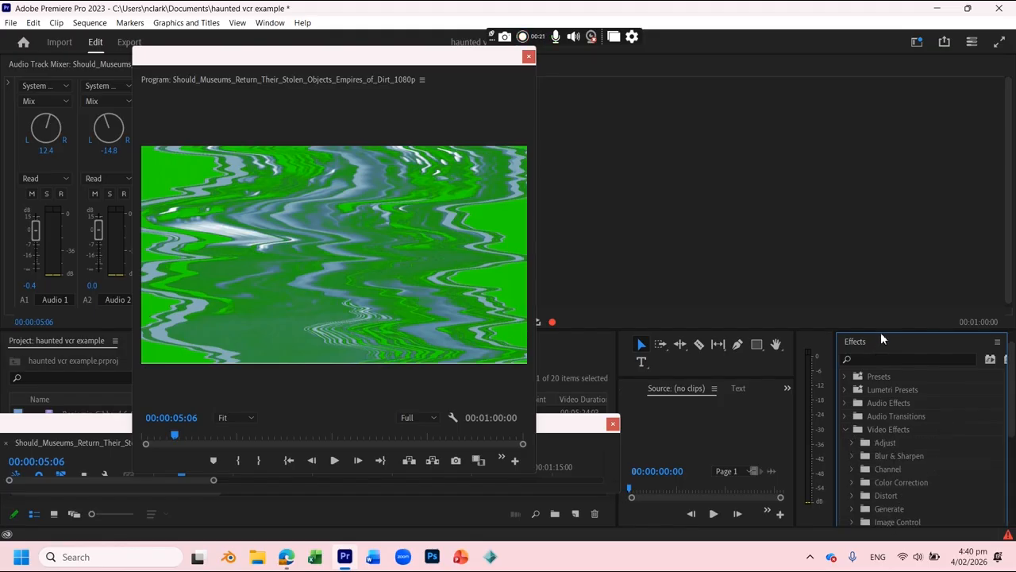
{"action": "left_click_drag", "start_coordinate": [881, 332], "coordinate": [881, 104]}
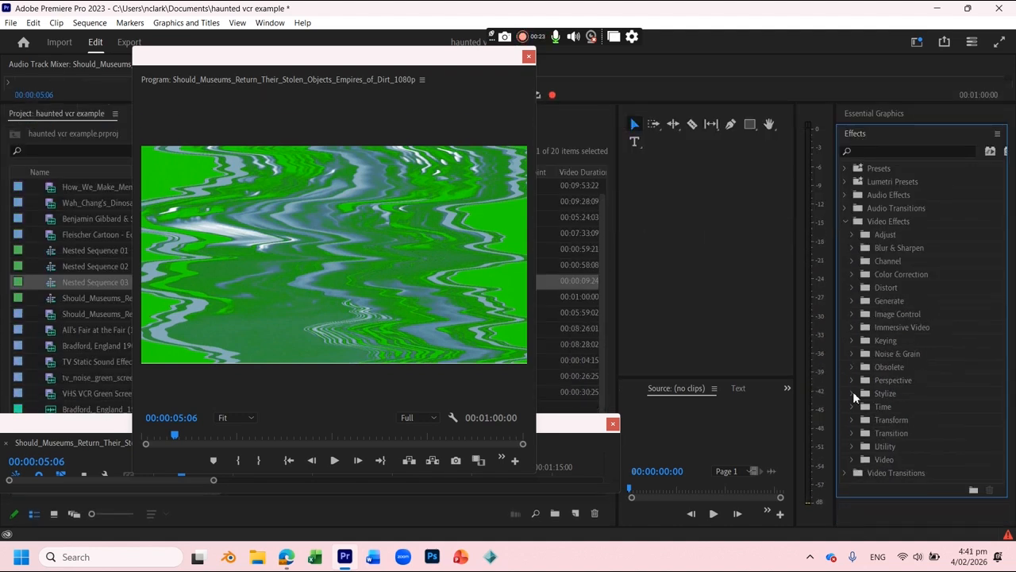
{"action": "left_click", "coordinate": [852, 341]}
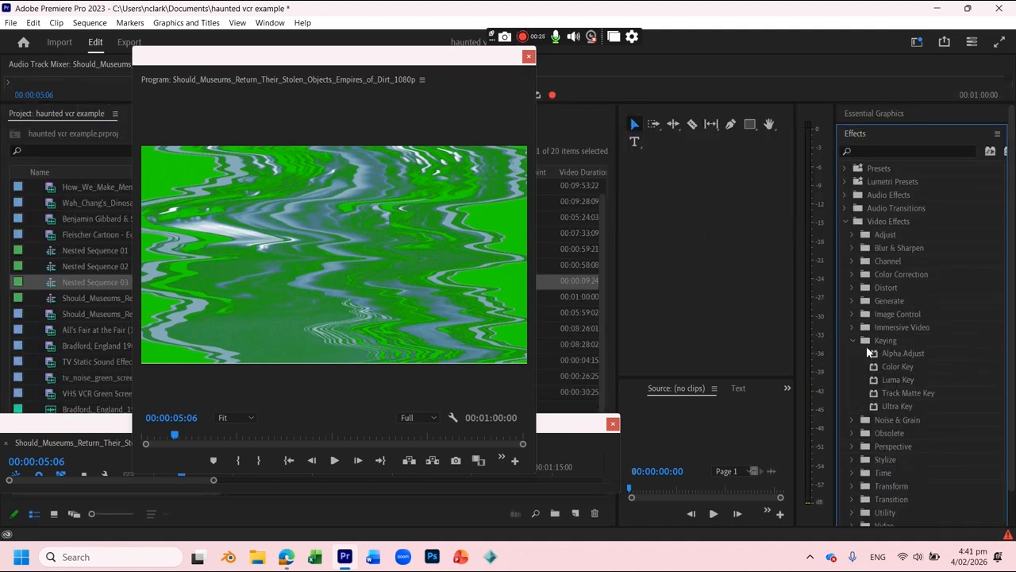
{"action": "left_click", "coordinate": [876, 368]}
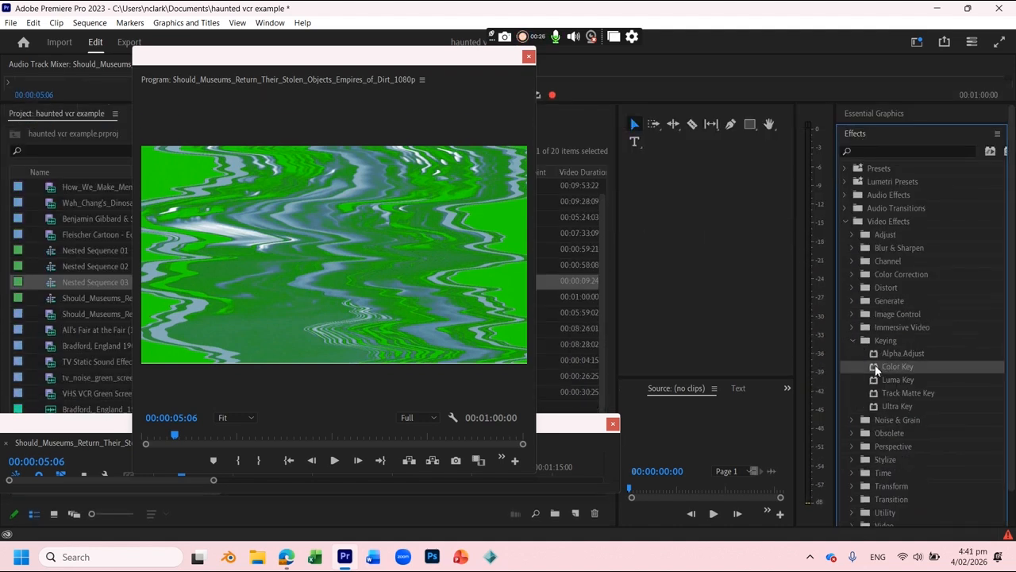
{"action": "left_click", "coordinate": [891, 406]}
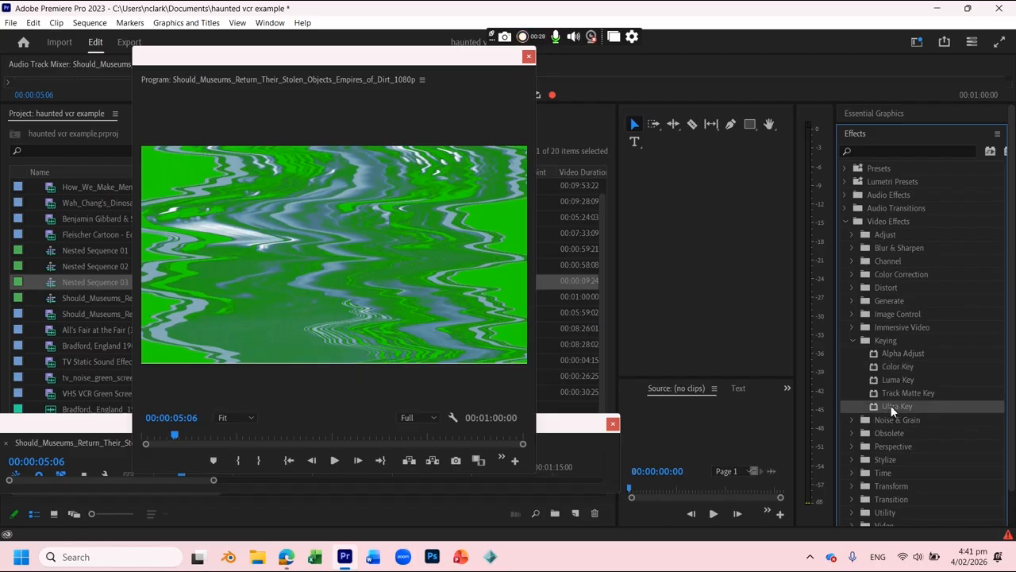
Bring the timeline into view and apply Ultra Key to the short All's Fair clip on V4 at about 5 seconds
{"action": "left_click_drag", "start_coordinate": [294, 82], "coordinate": [489, 93]}
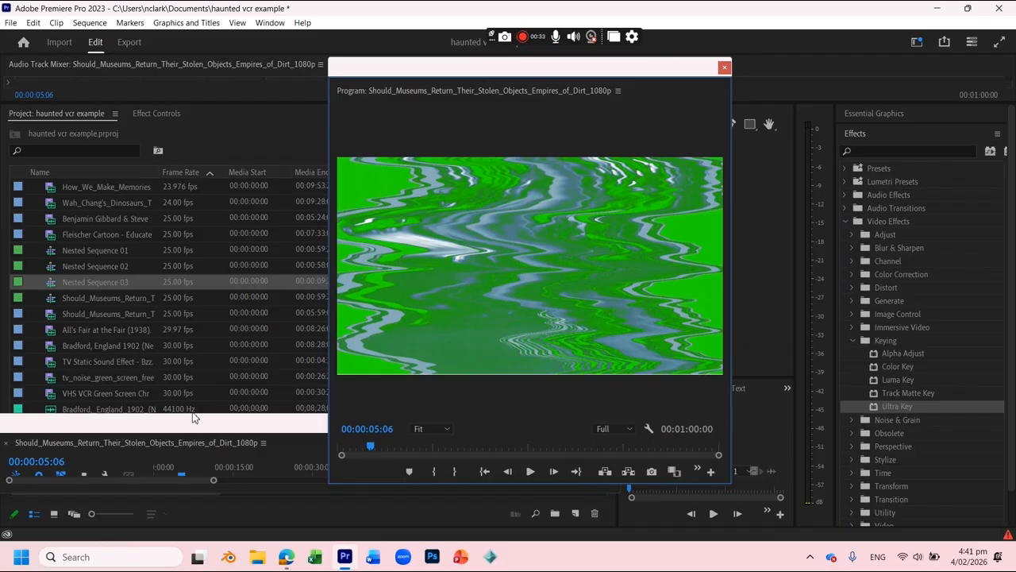
{"action": "left_click_drag", "start_coordinate": [192, 414], "coordinate": [195, 318]}
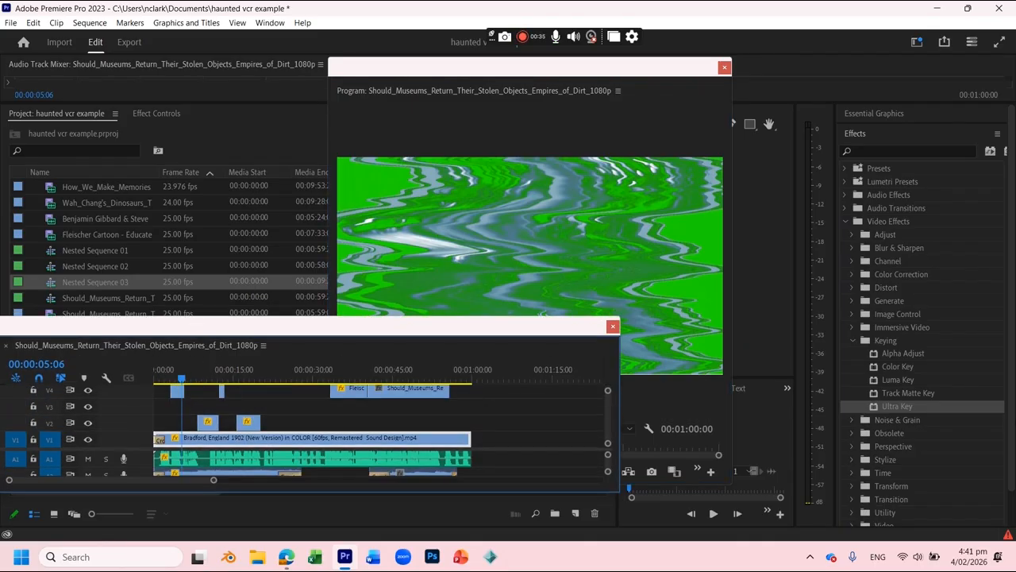
{"action": "left_click", "coordinate": [179, 391]}
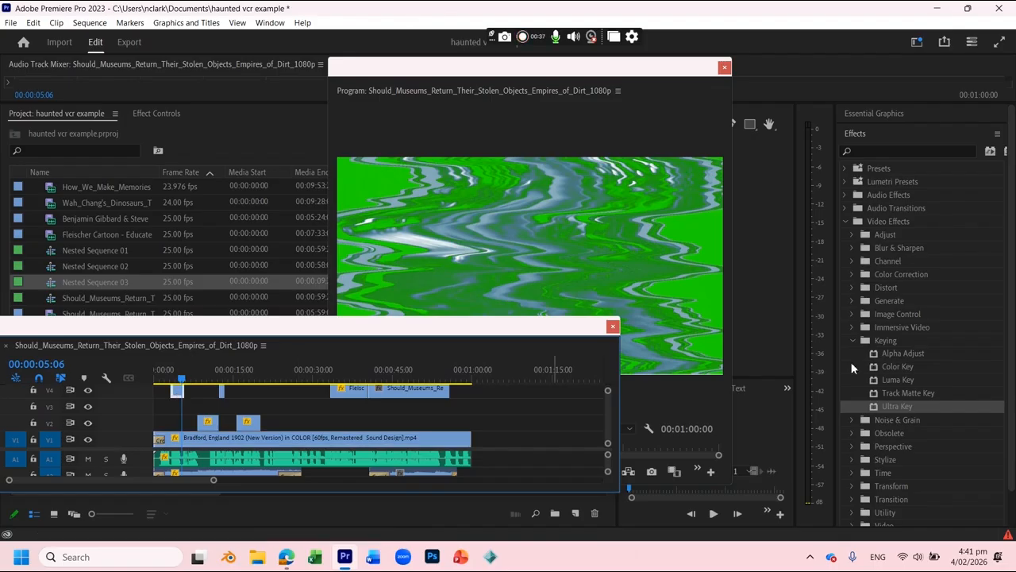
{"action": "left_click_drag", "start_coordinate": [904, 406], "coordinate": [182, 392]}
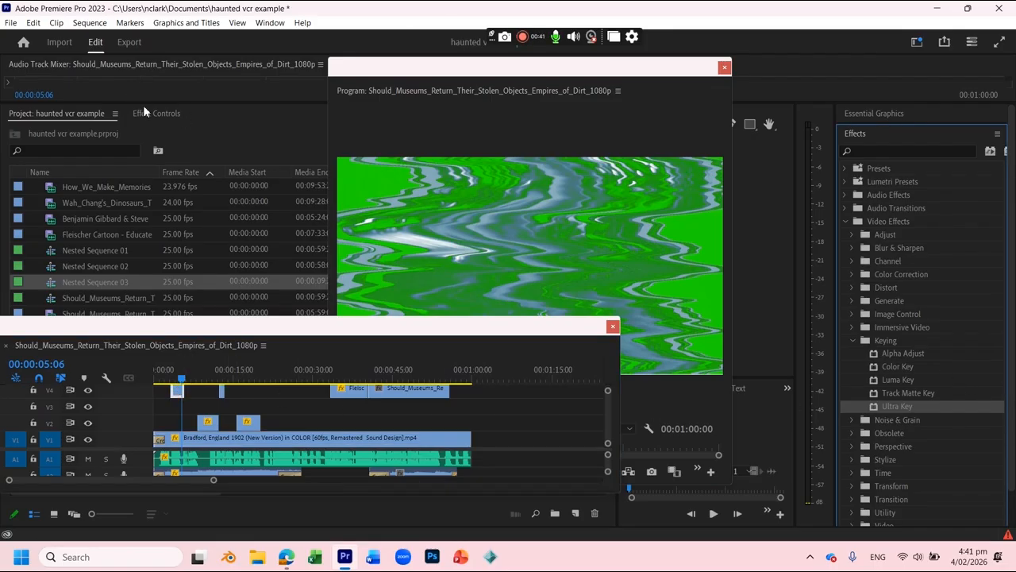
Show the All's Fair clip's effect settings and sample the green in the program picture as the Ultra Key key color
{"action": "left_click", "coordinate": [156, 113]}
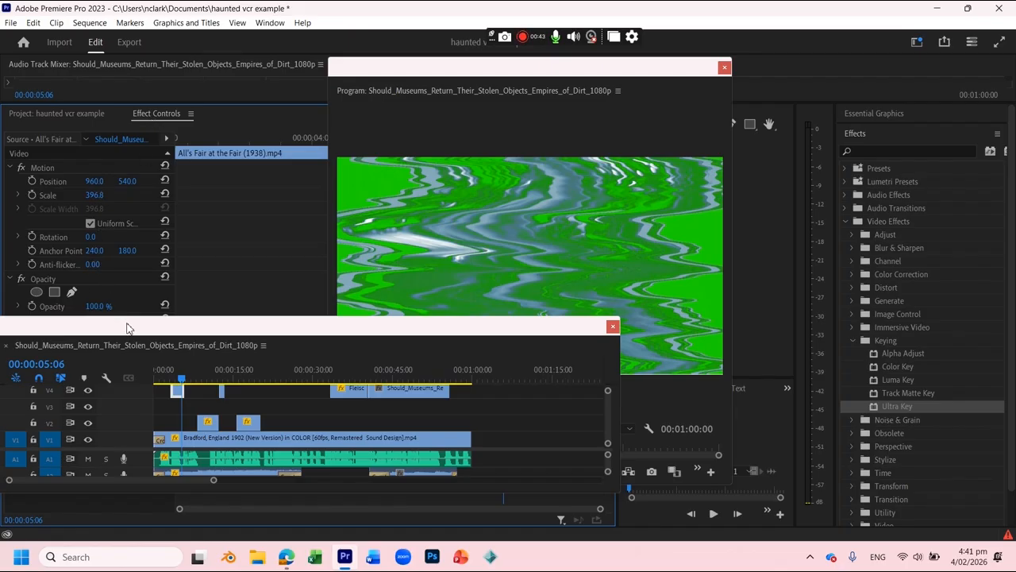
{"action": "left_click_drag", "start_coordinate": [223, 318], "coordinate": [224, 384]}
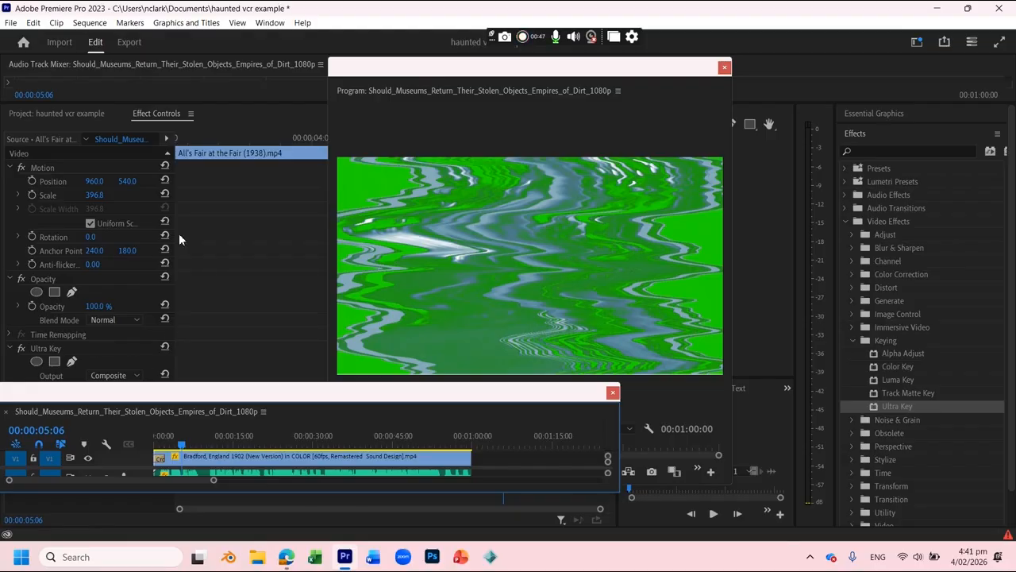
{"action": "left_click_drag", "start_coordinate": [470, 72], "coordinate": [795, 70]}
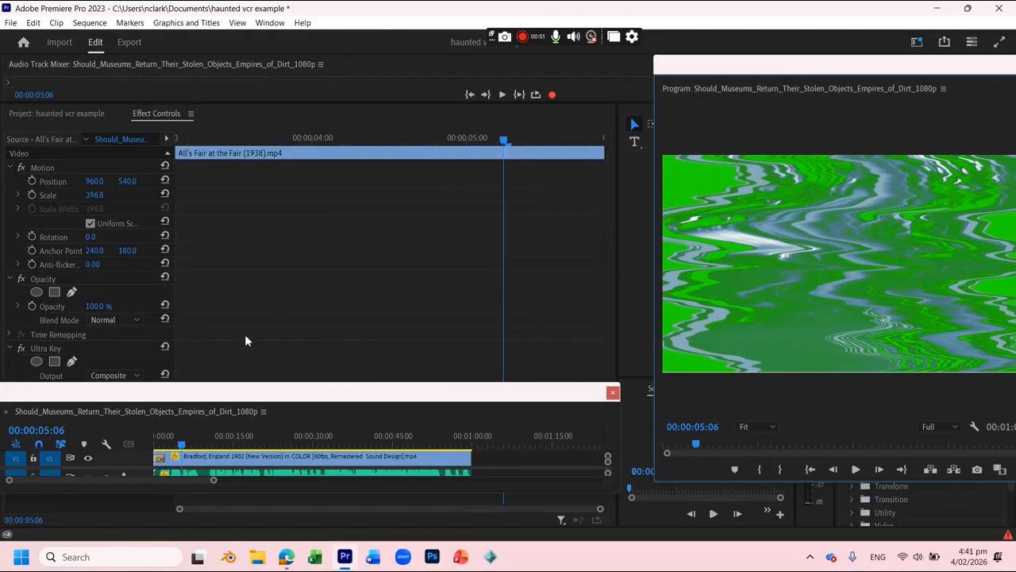
{"action": "left_click_drag", "start_coordinate": [201, 398], "coordinate": [424, 406]}
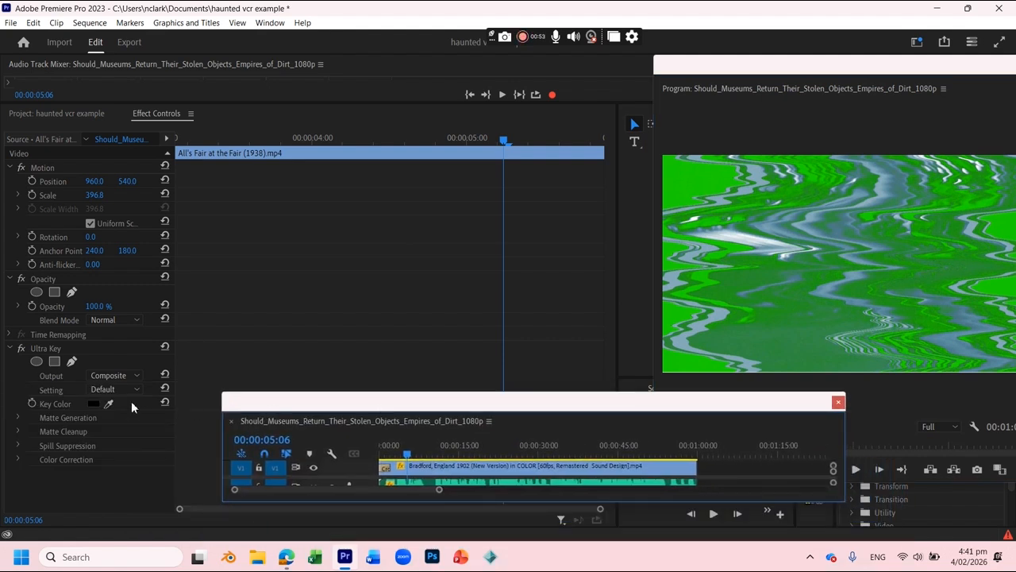
{"action": "left_click_drag", "start_coordinate": [108, 405], "coordinate": [687, 189]}
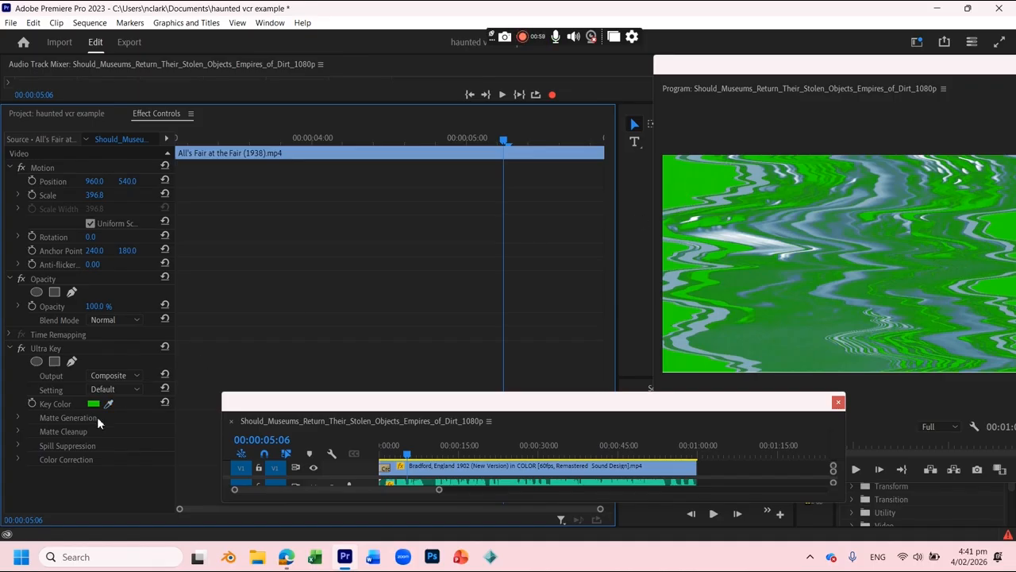
Enlarge the timeline, select the tv_noise clip at 00:00:05:06 on V7, and shrink the program monitor to free the workspace
{"action": "left_click_drag", "start_coordinate": [421, 405], "coordinate": [313, 270]}
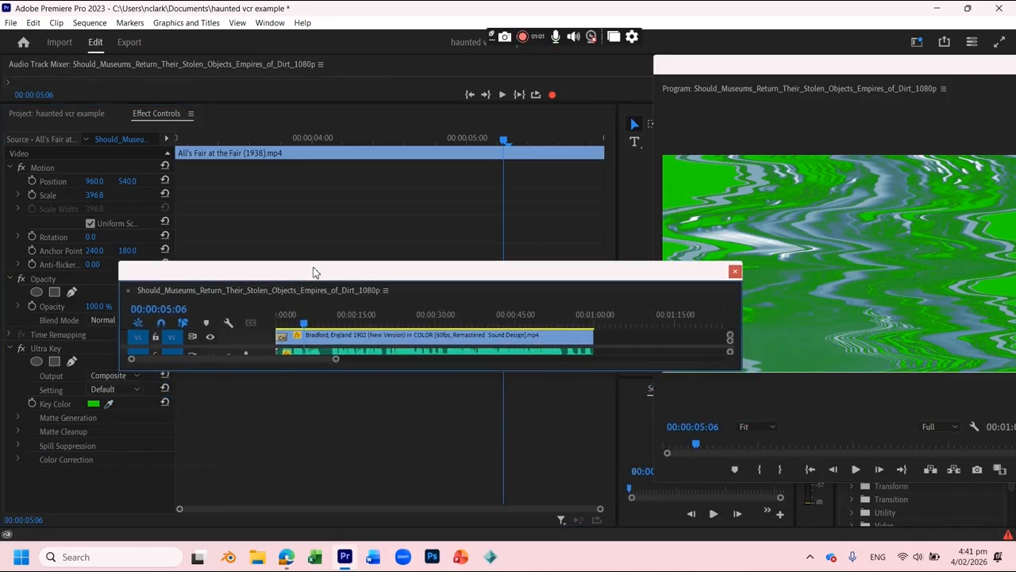
{"action": "left_click_drag", "start_coordinate": [336, 370], "coordinate": [348, 508]}
{"action": "left_click", "coordinate": [309, 331]}
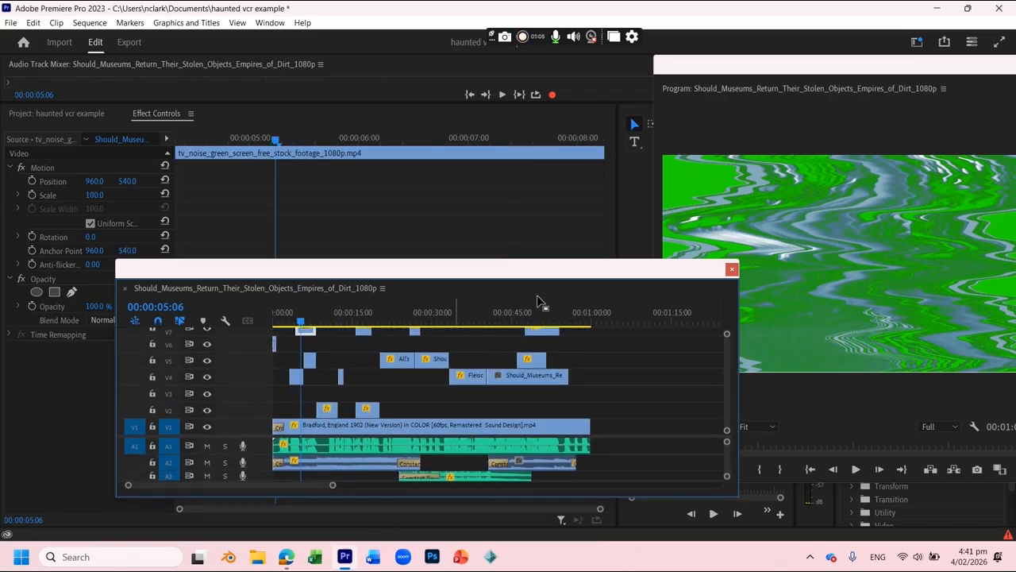
{"action": "left_click_drag", "start_coordinate": [351, 276], "coordinate": [280, 302]}
{"action": "left_click_drag", "start_coordinate": [832, 99], "coordinate": [572, 127]}
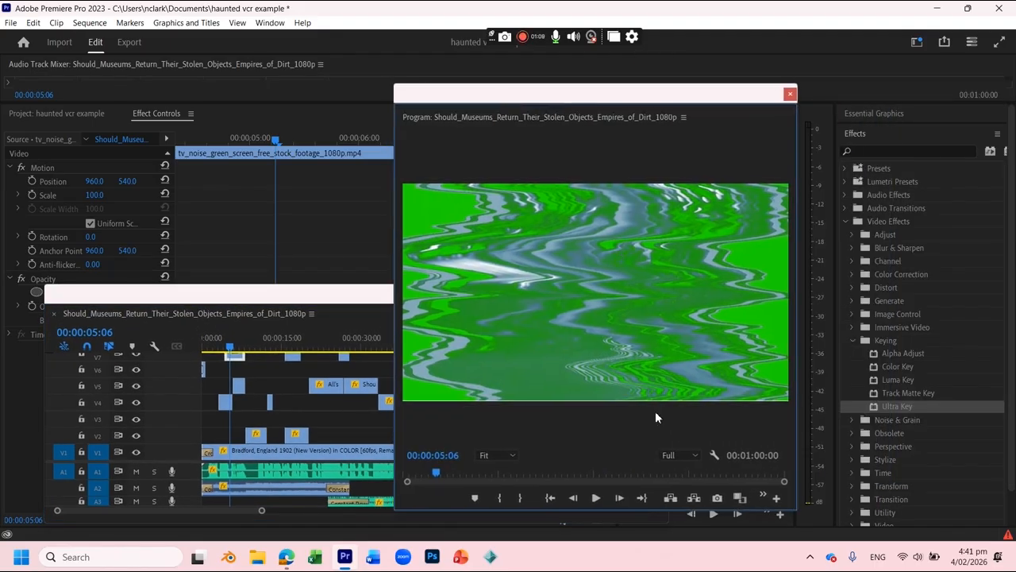
{"action": "left_click_drag", "start_coordinate": [800, 514], "coordinate": [640, 266]}
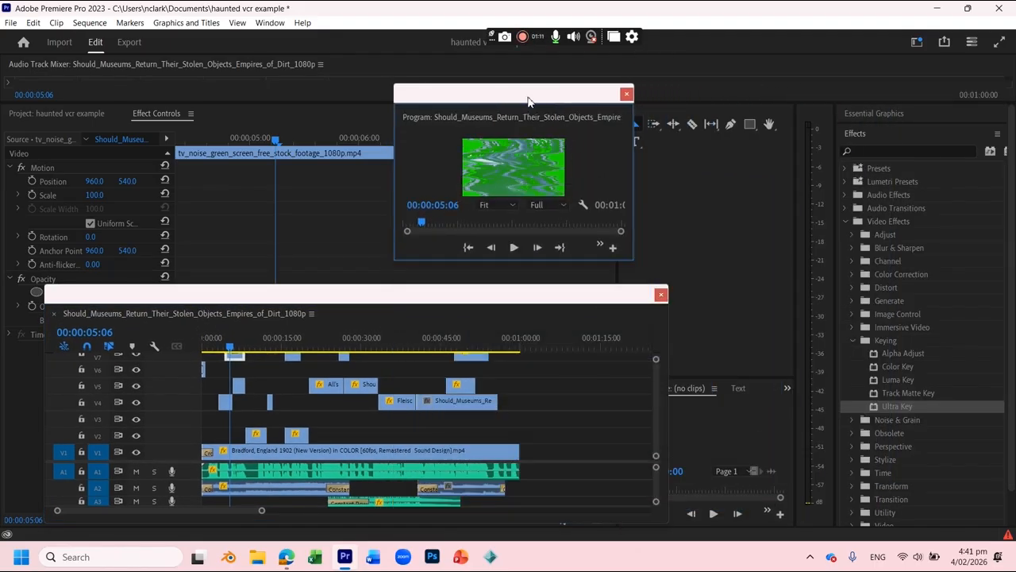
Apply Ultra Key to the tv_noise clip at 00:00:05:06 on V7 and sample its green as the key color
{"action": "left_click_drag", "start_coordinate": [529, 97], "coordinate": [738, 89]}
{"action": "left_click_drag", "start_coordinate": [895, 408], "coordinate": [235, 365]}
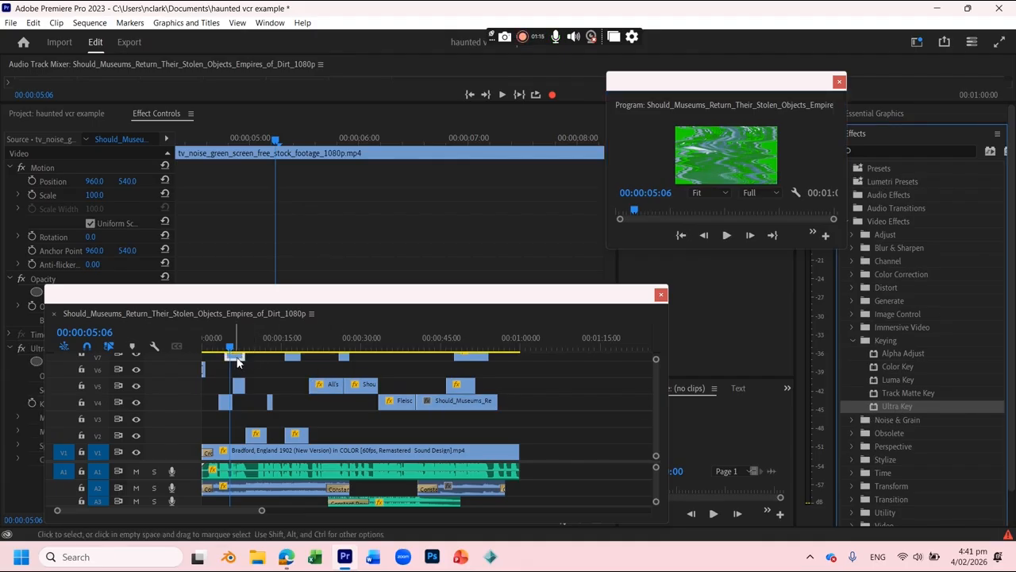
{"action": "left_click_drag", "start_coordinate": [252, 296], "coordinate": [405, 310]}
{"action": "left_click", "coordinate": [108, 404]}
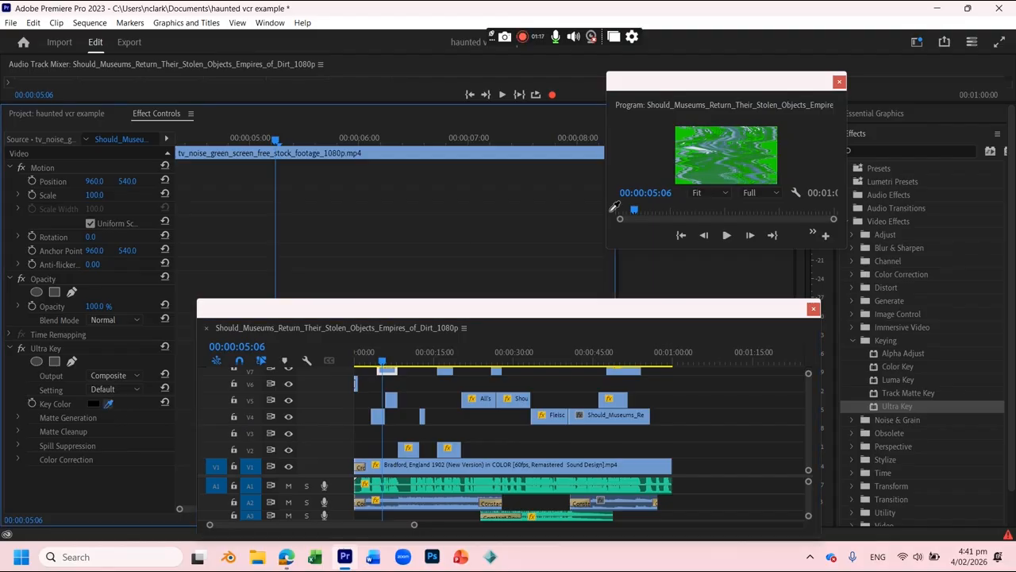
{"action": "left_click", "coordinate": [694, 135]}
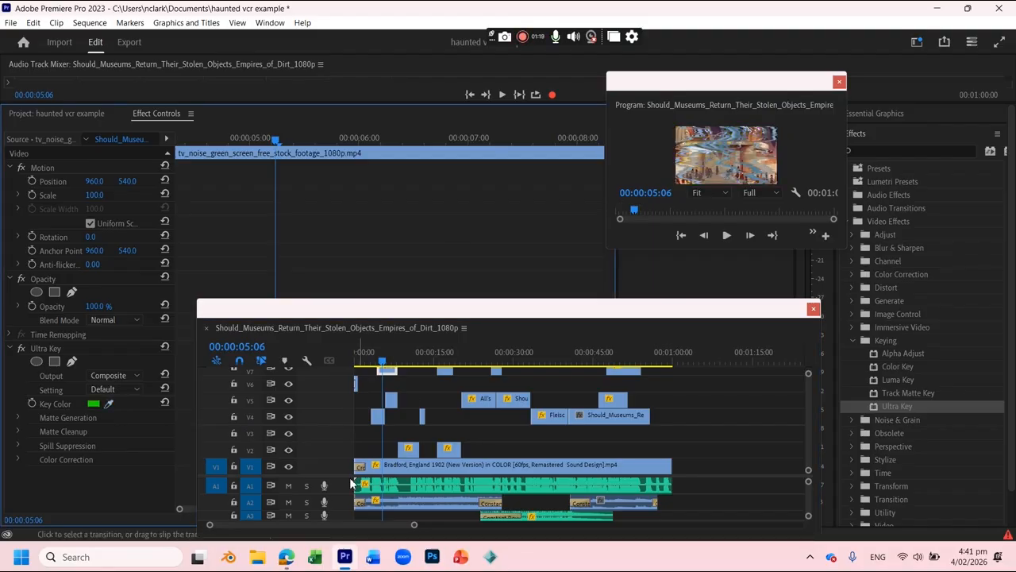
Apply Ultra Key to the VHS VCR clip at 00:00:16:20 on V7 and sample its green as the key color
{"action": "left_click", "coordinate": [444, 362]}
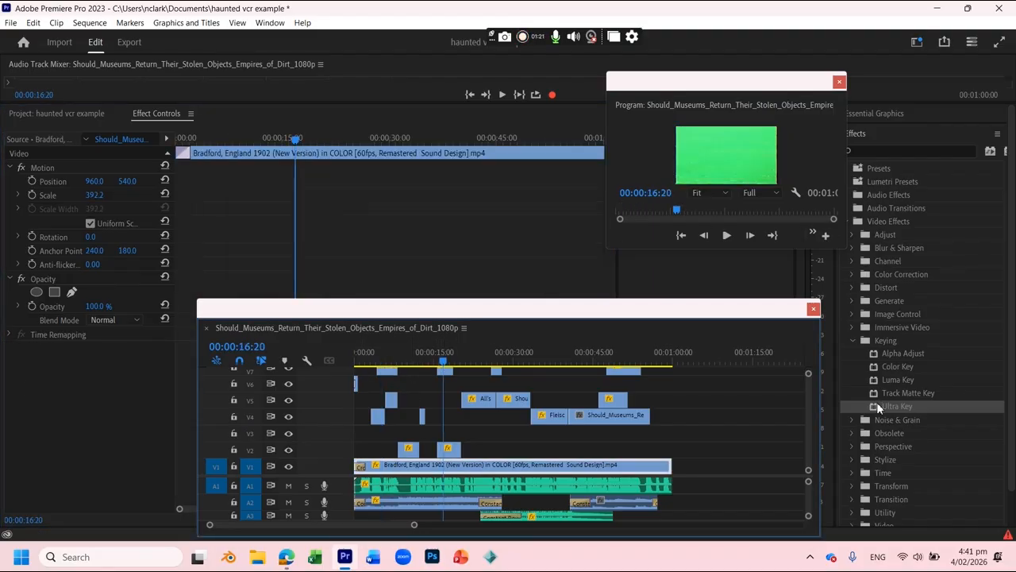
{"action": "left_click_drag", "start_coordinate": [889, 407], "coordinate": [445, 377]}
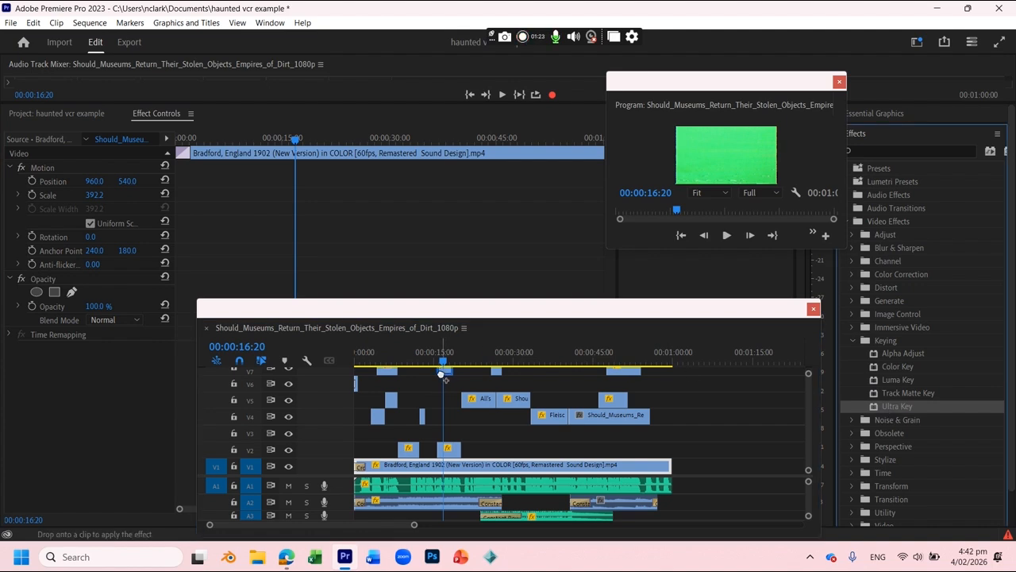
{"action": "left_click_drag", "start_coordinate": [254, 352], "coordinate": [444, 371]}
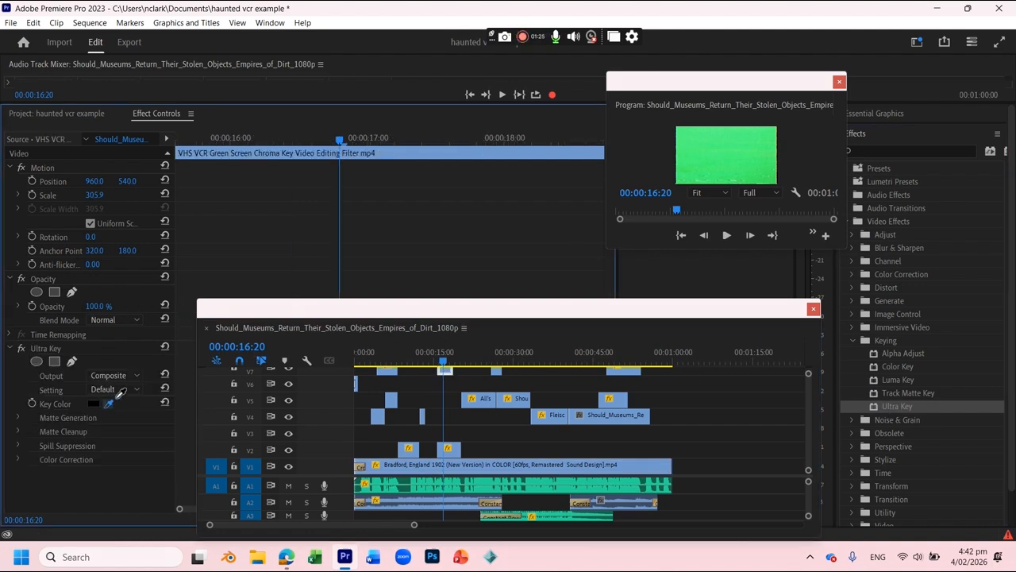
{"action": "left_click", "coordinate": [725, 134]}
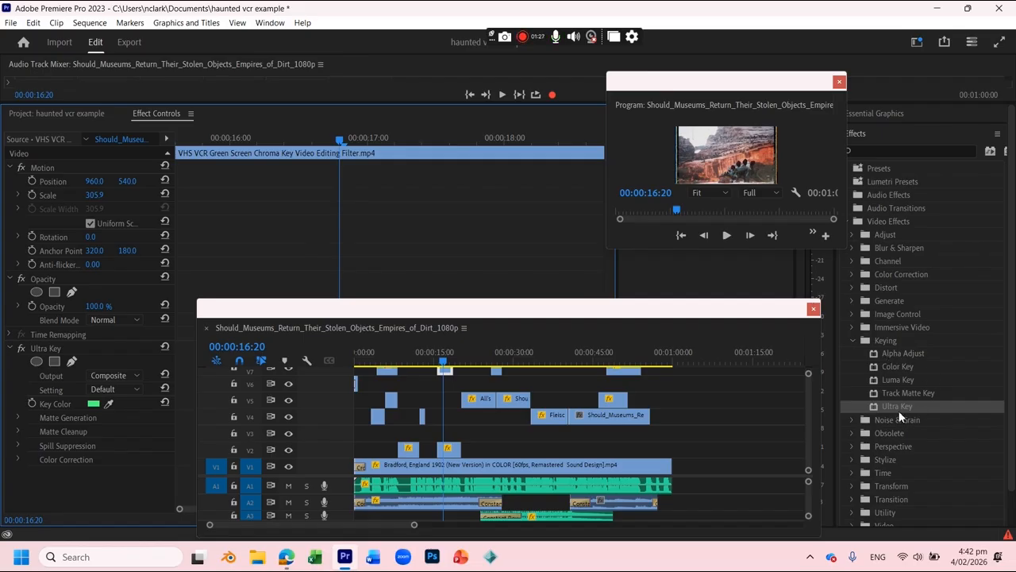
Apply Ultra Key to the tv_noise clip at 00:00:26:19 on V7 and sample its green as the key color
{"action": "left_click", "coordinate": [496, 355]}
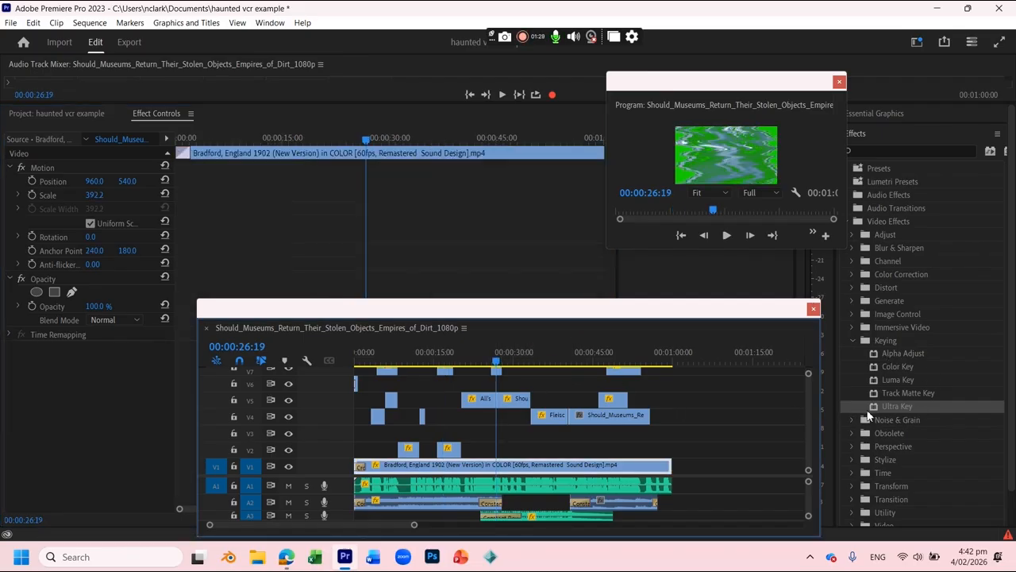
{"action": "left_click_drag", "start_coordinate": [884, 411], "coordinate": [681, 417]}
{"action": "left_click_drag", "start_coordinate": [501, 374], "coordinate": [499, 372]}
{"action": "left_click", "coordinate": [109, 403]}
{"action": "left_click", "coordinate": [677, 159]}
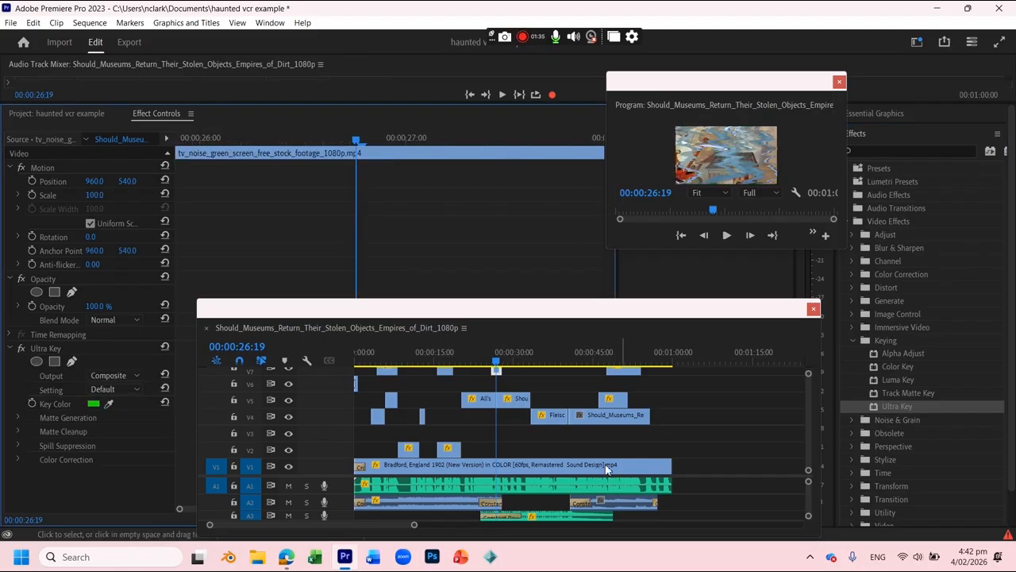
Apply Ultra Key to the VHS VCR clip at 00:00:50:17 on V7 and sample its green as the key color
{"action": "left_click", "coordinate": [624, 364]}
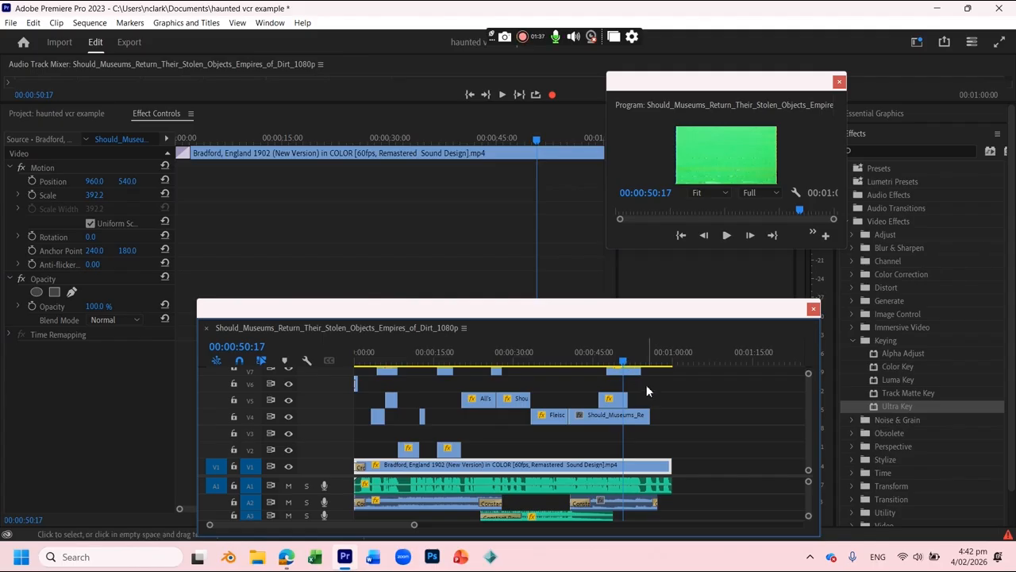
{"action": "left_click_drag", "start_coordinate": [891, 410], "coordinate": [626, 374]}
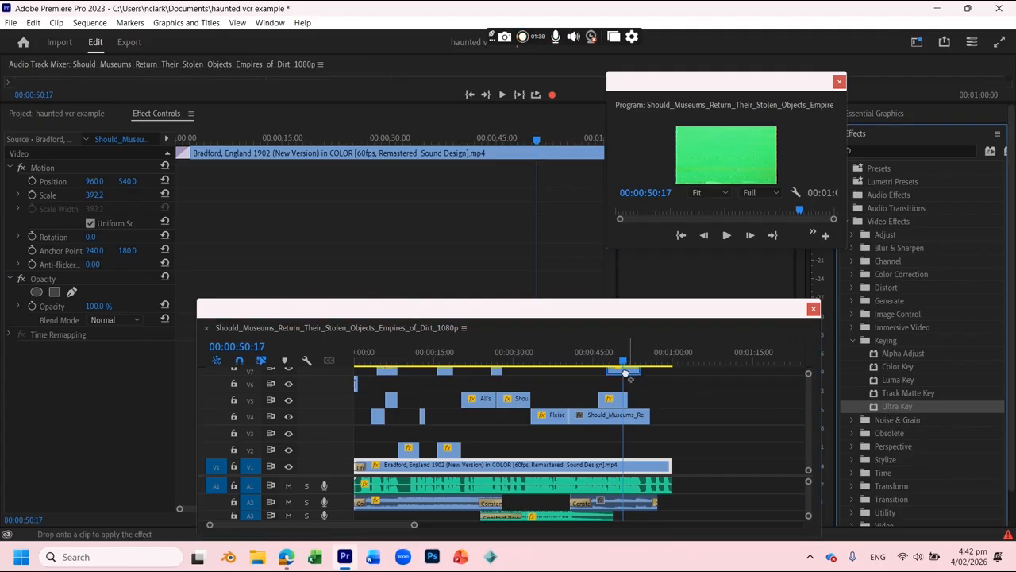
{"action": "left_click", "coordinate": [109, 403]}
{"action": "left_click", "coordinate": [702, 143]}
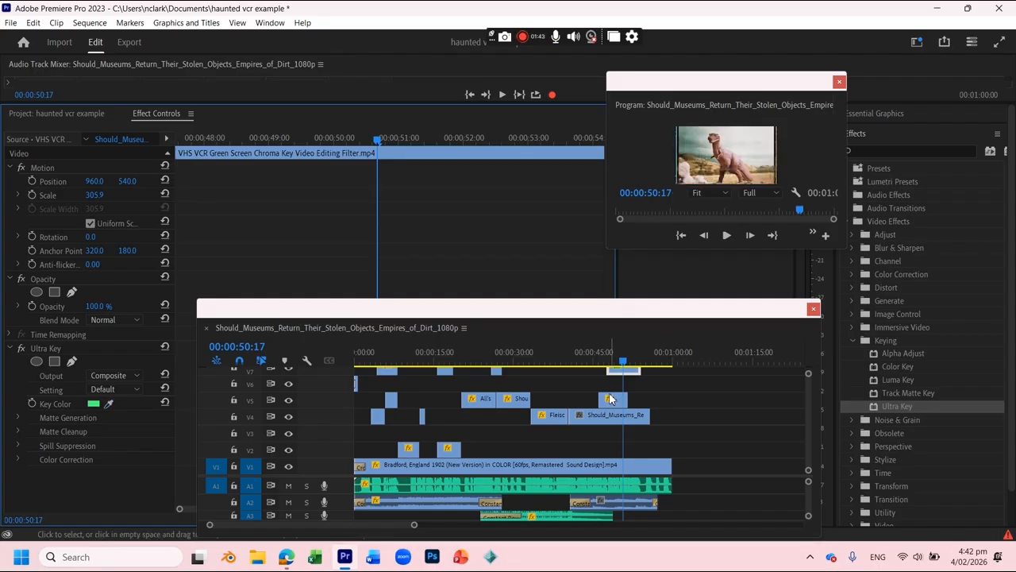
Set the playhead to 00:00:59:10, collapse the Keying and Video Effects groups, and move the program monitor clear of the effects list
{"action": "left_click", "coordinate": [632, 362]}
{"action": "left_click_drag", "start_coordinate": [632, 362], "coordinate": [669, 361]}
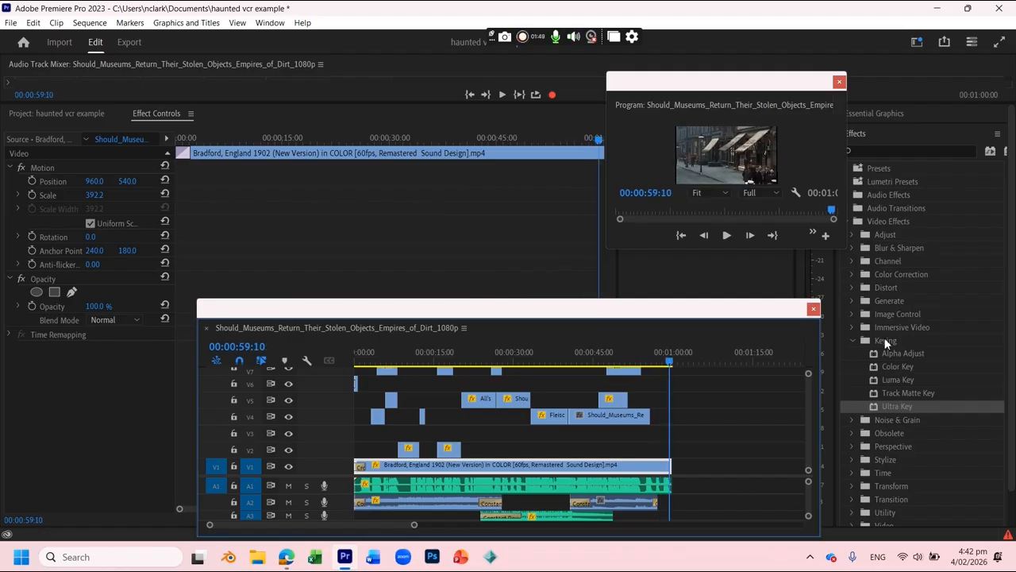
{"action": "left_click", "coordinate": [850, 342]}
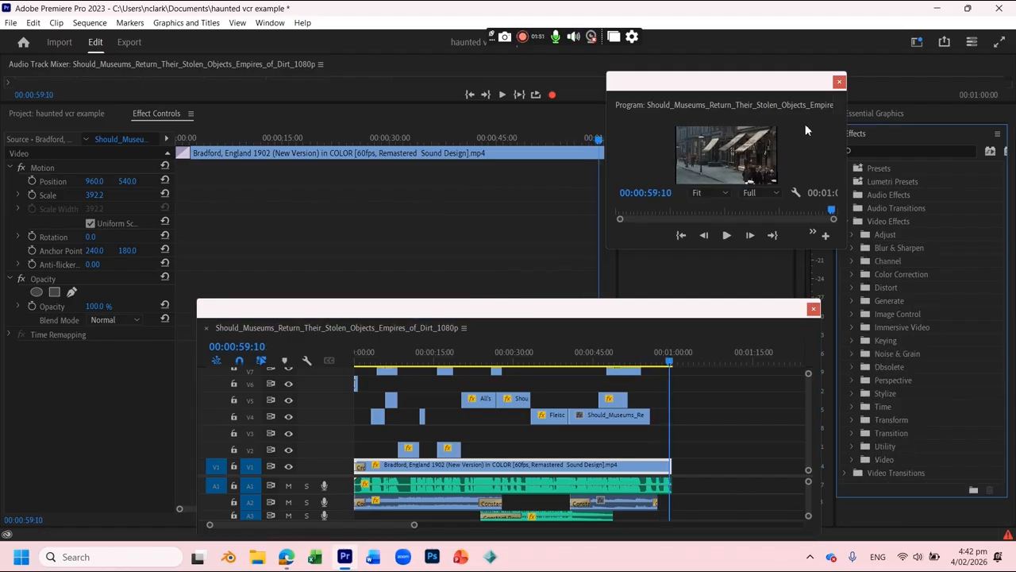
{"action": "left_click_drag", "start_coordinate": [802, 81], "coordinate": [728, 82]}
{"action": "left_click", "coordinate": [845, 222]}
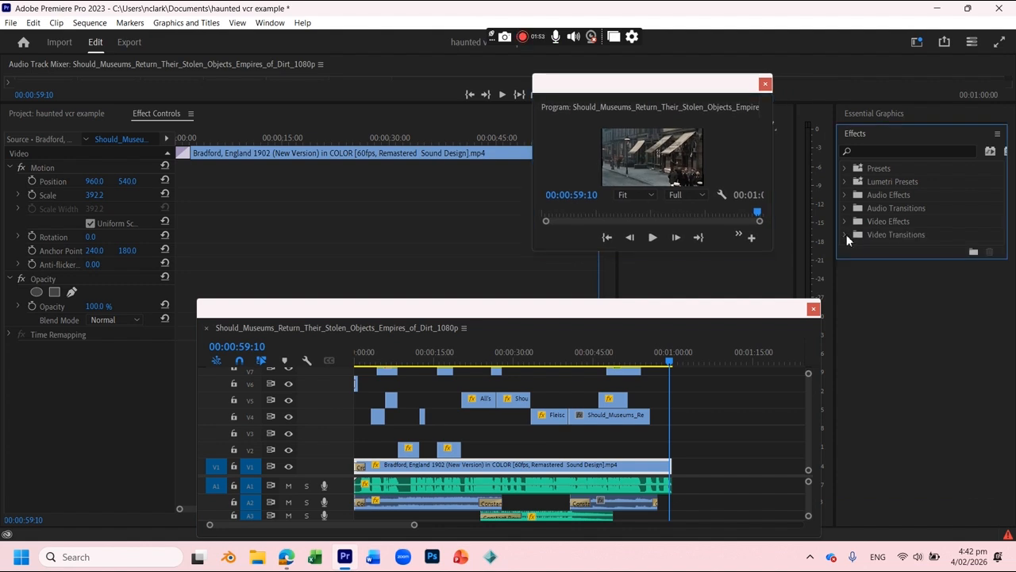
Browse the audio and video effect groups and expand the Dissolve group under Video Transitions
{"action": "left_click", "coordinate": [845, 208]}
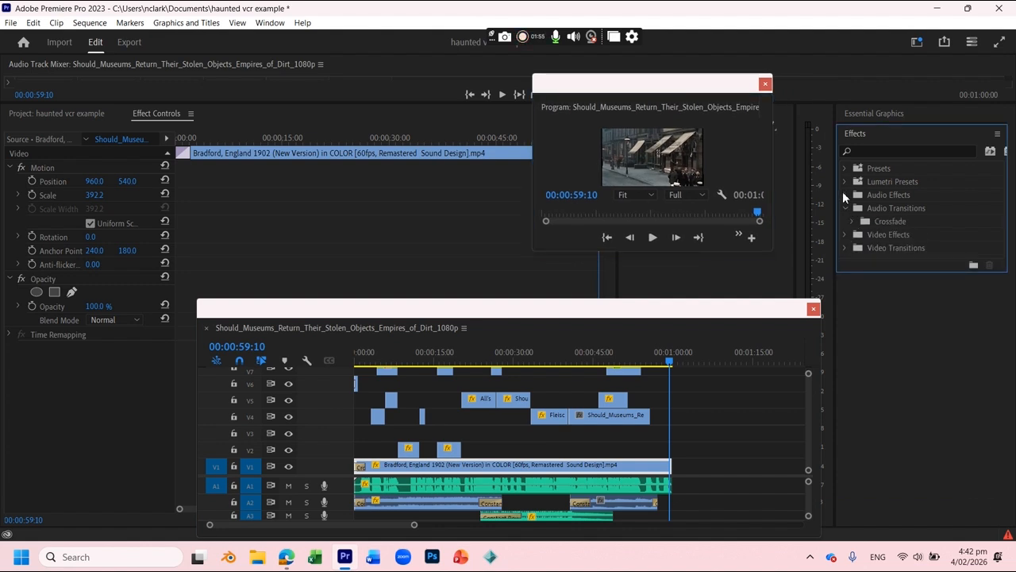
{"action": "left_click", "coordinate": [846, 195]}
{"action": "left_click", "coordinate": [848, 198]}
{"action": "left_click", "coordinate": [843, 208]}
{"action": "left_click", "coordinate": [845, 220]}
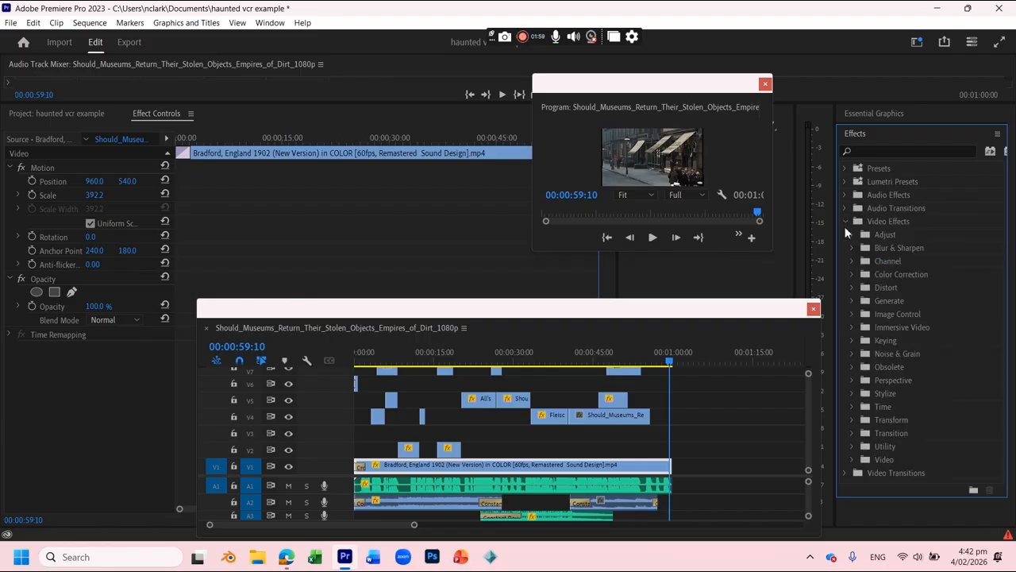
{"action": "left_click", "coordinate": [846, 222]}
{"action": "left_click", "coordinate": [843, 234]}
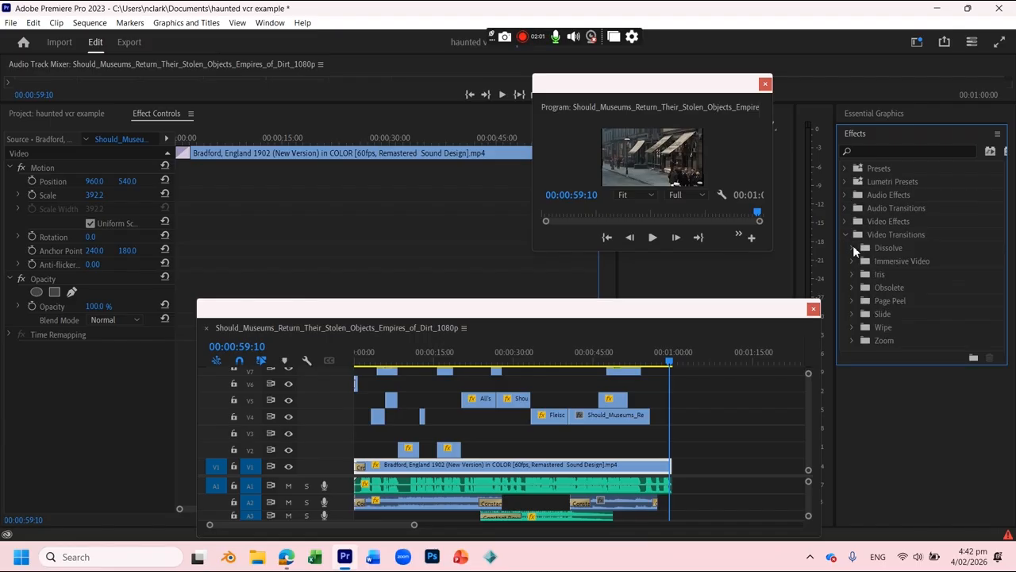
{"action": "left_click", "coordinate": [854, 248]}
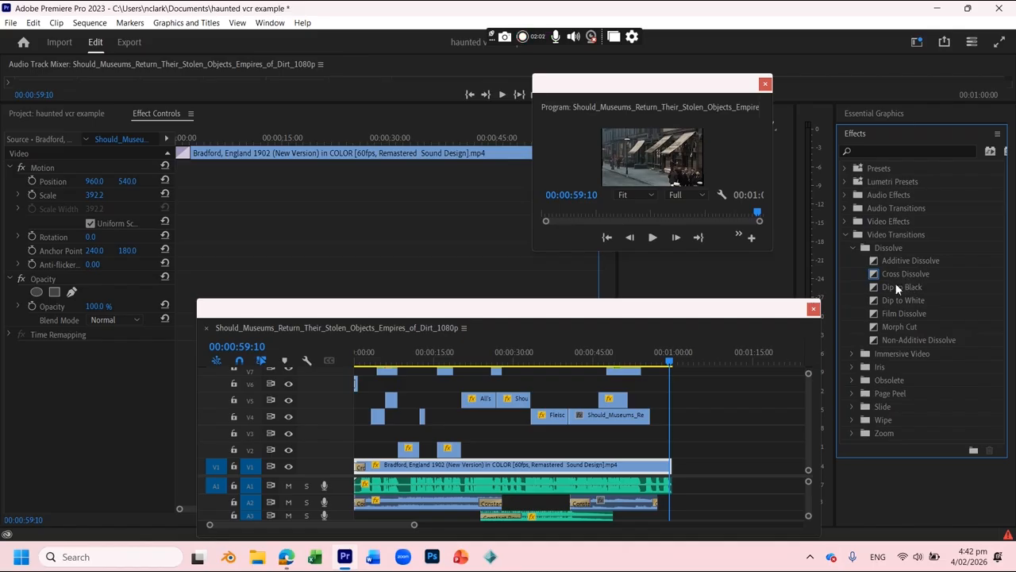
Add a Dip to Black transition to the end of the Bradford clip on V1 and lengthen it to 00:00:02:13
{"action": "mouse_move", "coordinate": [896, 285]}
{"action": "left_mouse_down"}
{"action": "mouse_move", "coordinate": [676, 459]}
{"action": "mouse_move", "coordinate": [672, 475]}
{"action": "left_mouse_up"}
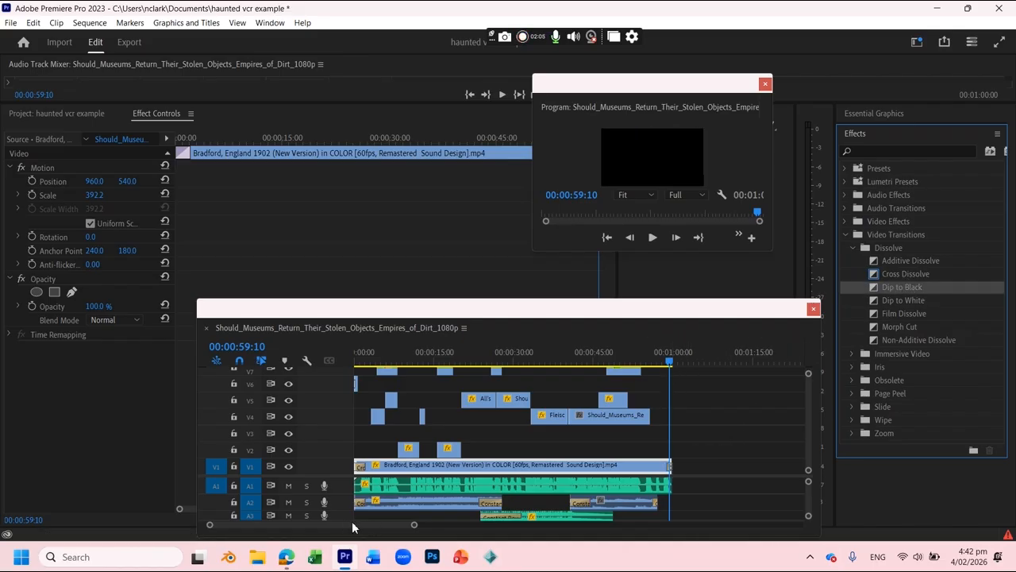
{"action": "left_click_drag", "start_coordinate": [416, 527], "coordinate": [354, 530]}
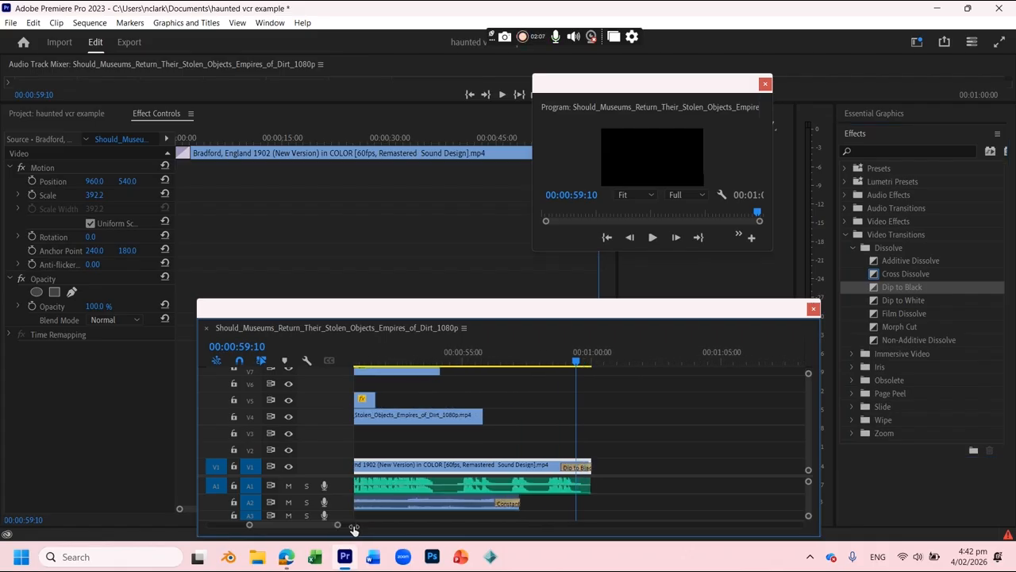
{"action": "left_click_drag", "start_coordinate": [567, 467], "coordinate": [526, 466]}
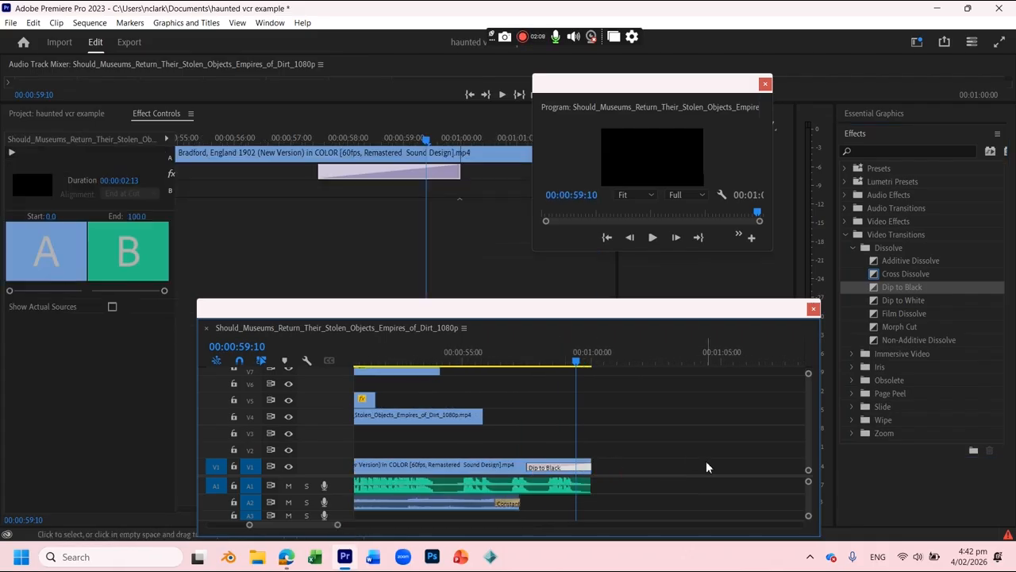
Return the playhead to the start, separate the timeline and program monitor windows, and enlarge the program monitor
{"action": "left_click_drag", "start_coordinate": [527, 353], "coordinate": [46, 364]}
{"action": "left_click_drag", "start_coordinate": [312, 306], "coordinate": [159, 84]}
{"action": "left_click_drag", "start_coordinate": [695, 88], "coordinate": [737, 335]}
{"action": "left_click", "coordinate": [673, 231]}
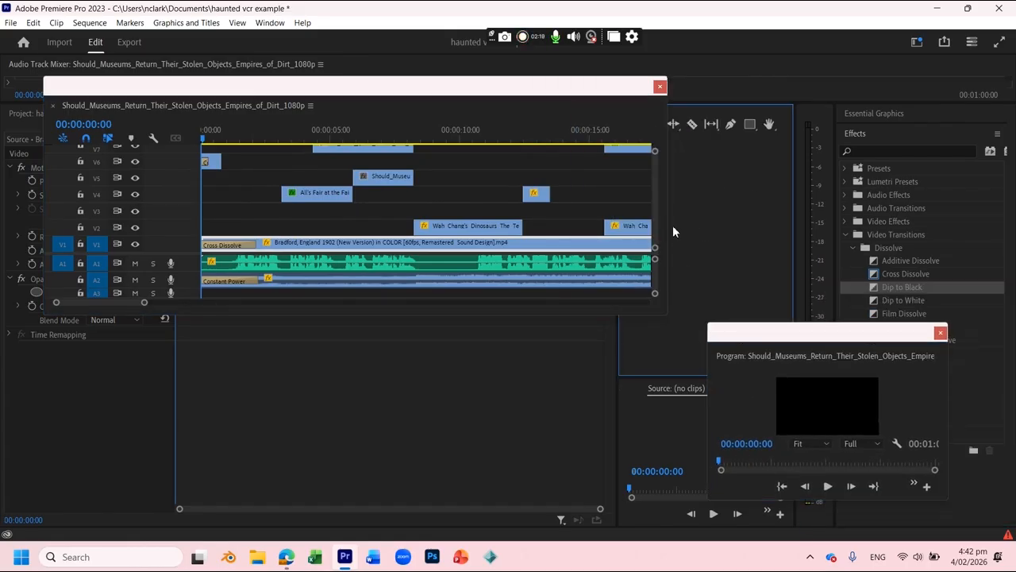
{"action": "left_click", "coordinate": [792, 331]}
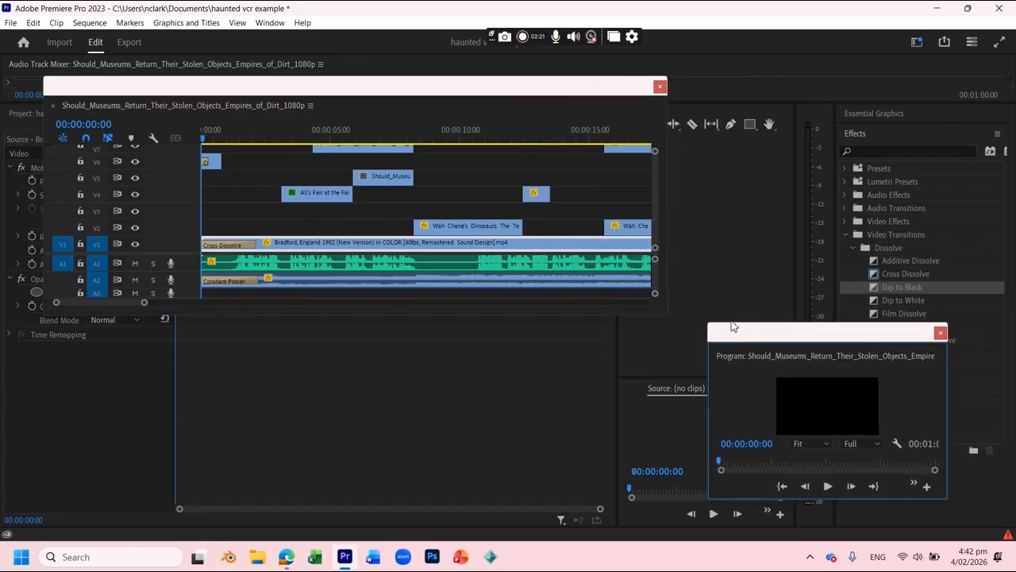
{"action": "left_click_drag", "start_coordinate": [708, 323], "coordinate": [575, 120]}
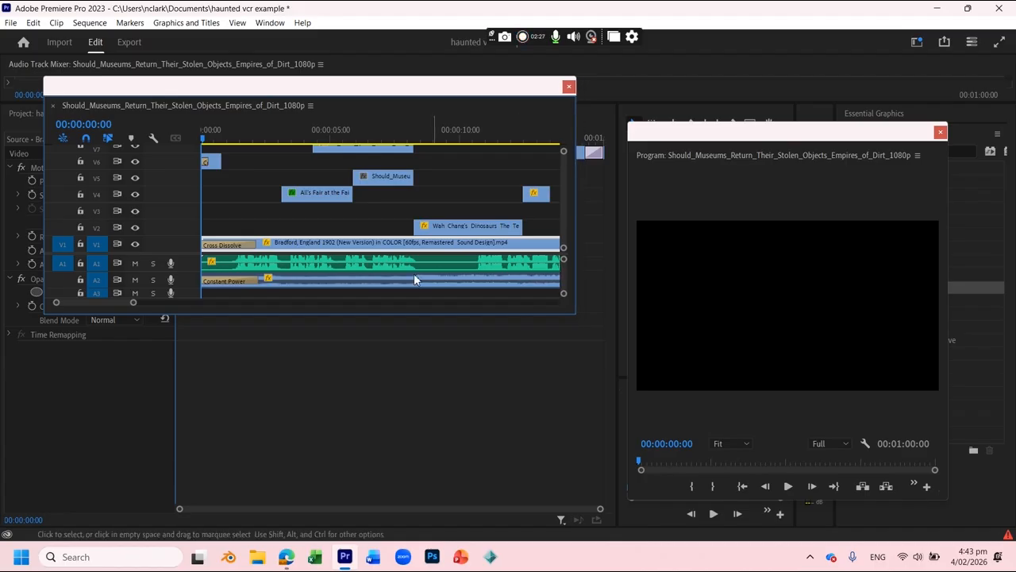
Show the whole sequence in a taller timeline and play it from start to end
{"action": "left_click_drag", "start_coordinate": [135, 306], "coordinate": [333, 215]}
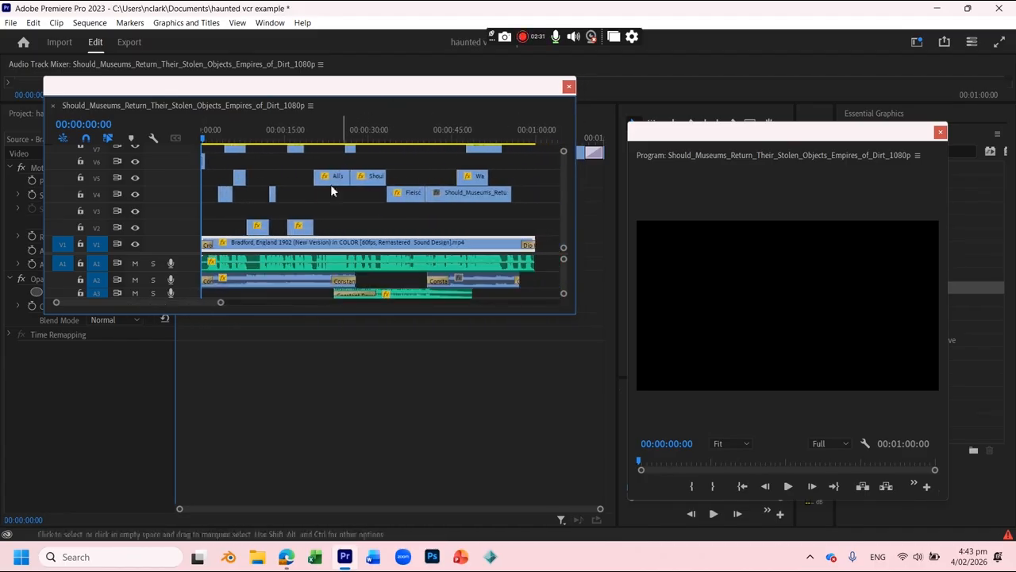
{"action": "left_click_drag", "start_coordinate": [231, 315], "coordinate": [252, 475]}
{"action": "left_click_drag", "start_coordinate": [274, 130], "coordinate": [155, 149]}
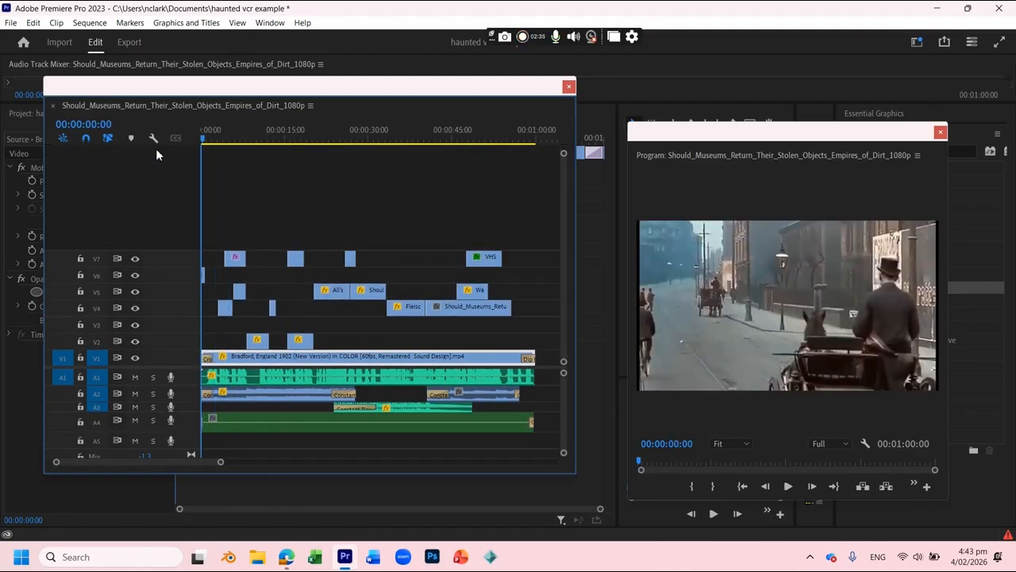
{"action": "key", "text": "space"}
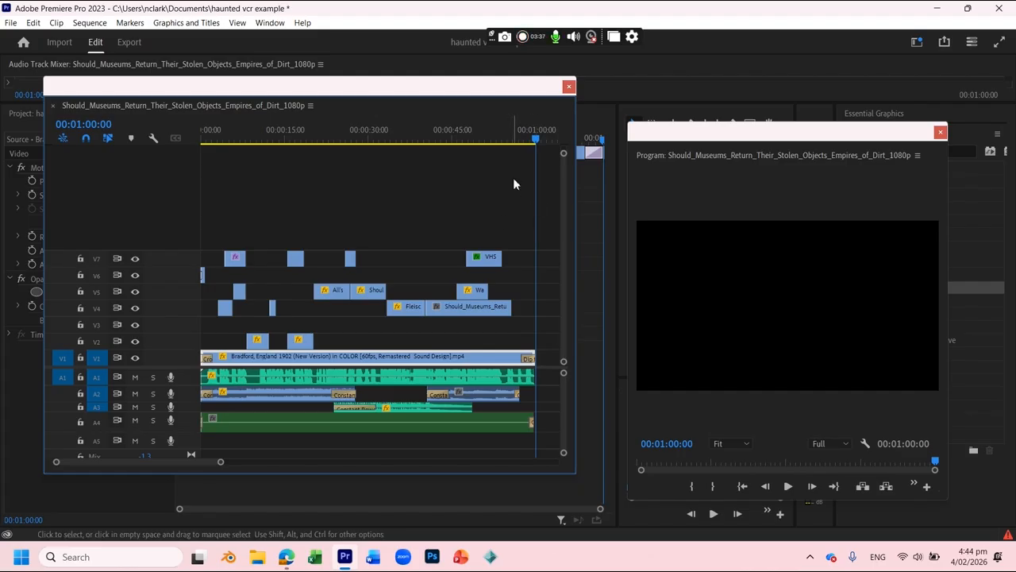
Shorten the tv_noise clip on V7 to end at about 6 seconds and the Fleisch clip on V4 to end at about 38 seconds
{"action": "left_click_drag", "start_coordinate": [300, 129], "coordinate": [234, 131]}
{"action": "left_click_drag", "start_coordinate": [244, 259], "coordinate": [235, 259]}
{"action": "left_click_drag", "start_coordinate": [396, 137], "coordinate": [418, 141]}
{"action": "left_click_drag", "start_coordinate": [426, 307], "coordinate": [414, 307]}
Trim the end of the last Should_Museums clip on V4 back to 00:00:55:11, before the next sign appears
{"action": "left_click_drag", "start_coordinate": [413, 130], "coordinate": [512, 127]}
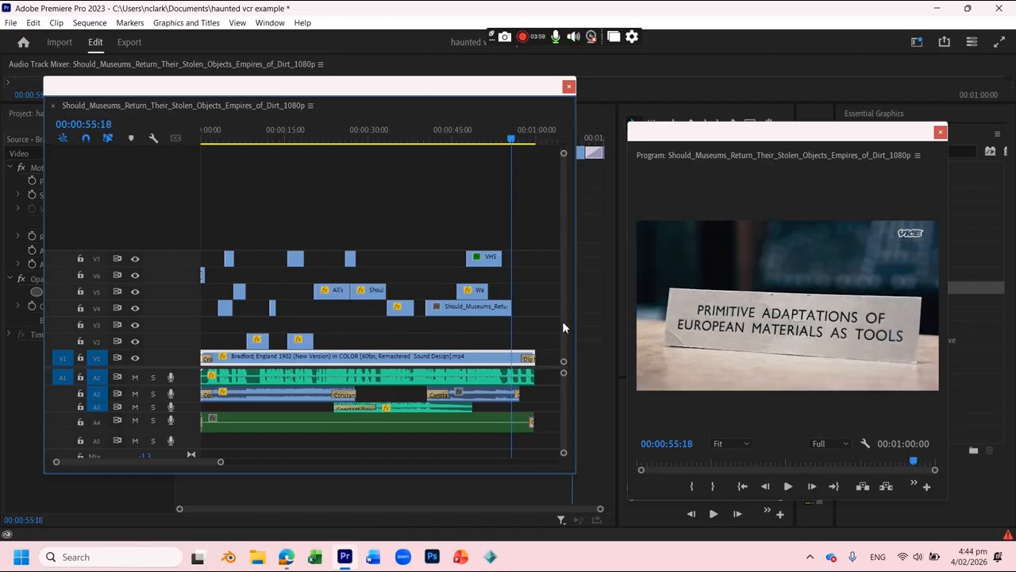
{"action": "key", "text": "Left"}
{"action": "key", "text": "Left"}
{"action": "key", "text": "Left"}
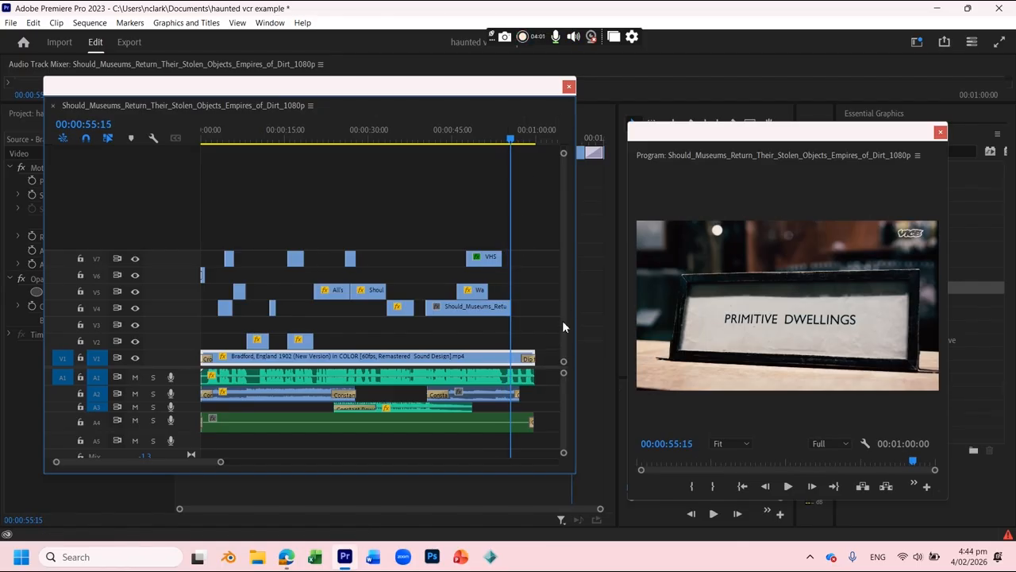
{"action": "left_click_drag", "start_coordinate": [221, 464], "coordinate": [182, 459]}
{"action": "key", "text": "Left"}
{"action": "key", "text": "Left"}
{"action": "key", "text": "Left"}
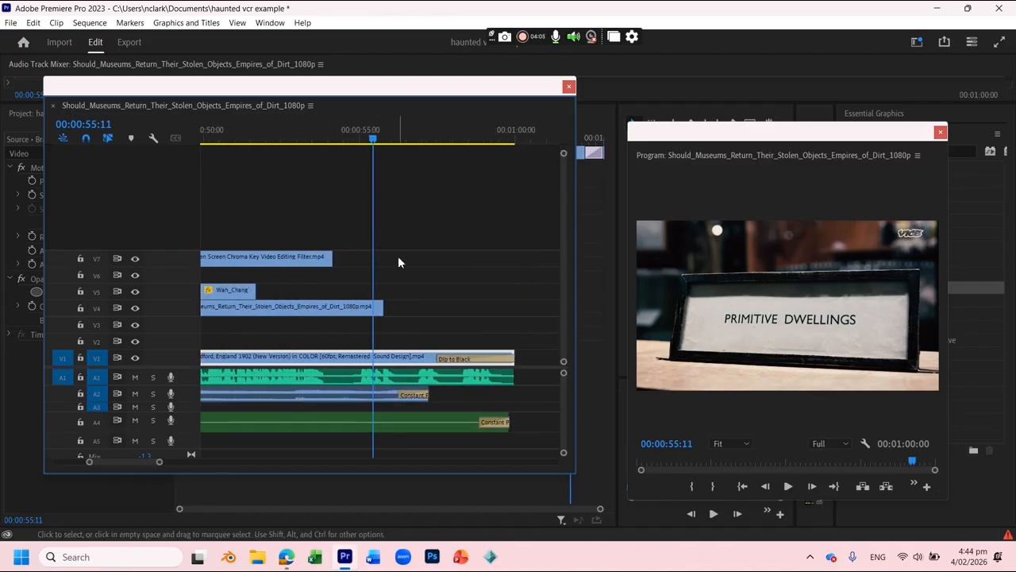
{"action": "left_click_drag", "start_coordinate": [378, 311], "coordinate": [371, 310]}
Trim the start of the tv_noise clip on V7 to begin at about 26.5 seconds, just before the V5 cut
{"action": "left_click_drag", "start_coordinate": [278, 142], "coordinate": [336, 139]}
{"action": "key", "text": "j"}
{"action": "key", "text": "j"}
{"action": "key", "text": "j"}
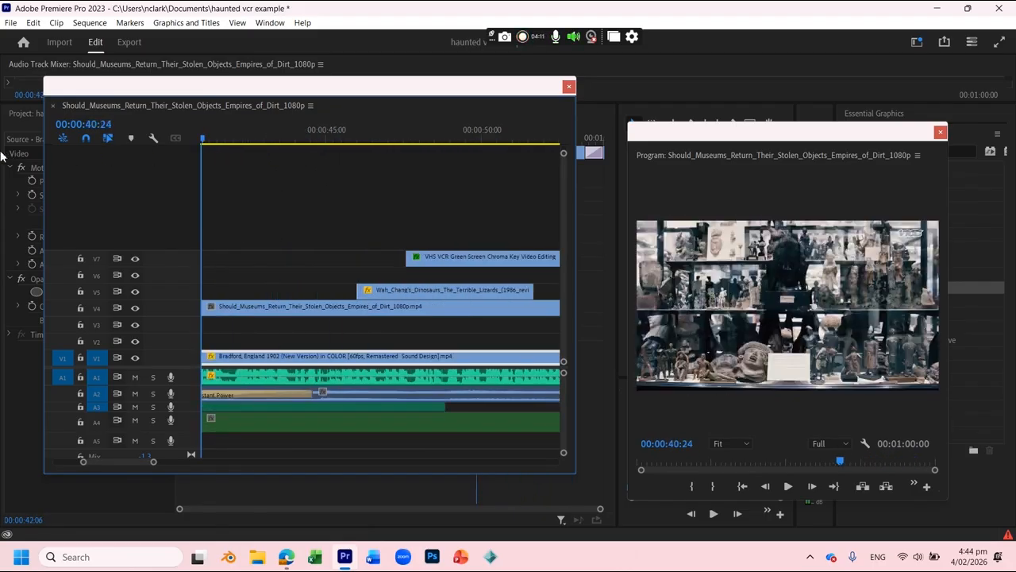
{"action": "left_click_drag", "start_coordinate": [355, 217], "coordinate": [407, 239]}
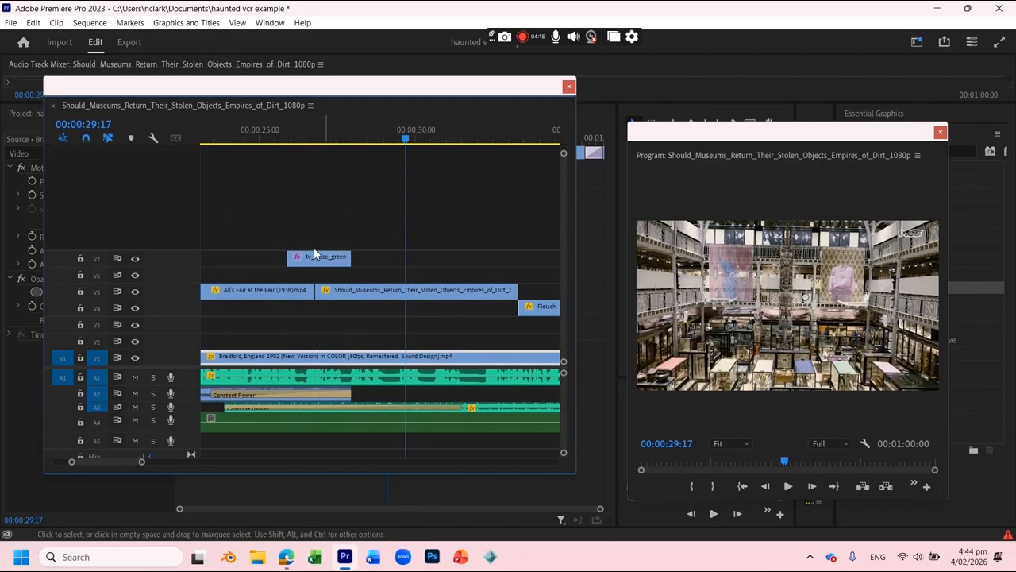
{"action": "left_click_drag", "start_coordinate": [288, 257], "coordinate": [307, 257]}
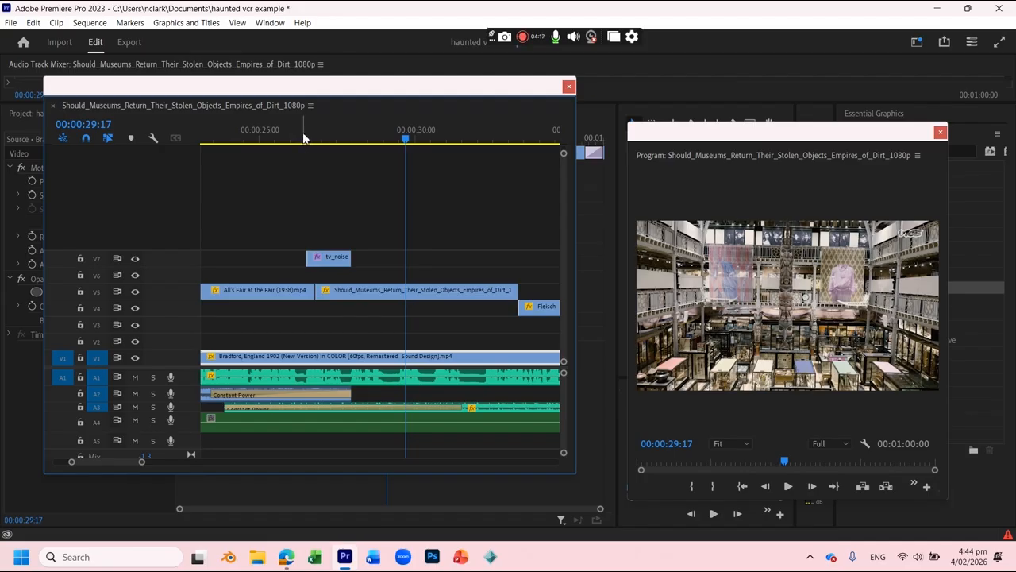
Move the first tv_noise clip on V7 to the start of the Wah Chang's Dinosaurs clip and shorten it to about half a second
{"action": "key", "text": "j"}
{"action": "key", "text": "j"}
{"action": "key", "text": "j"}
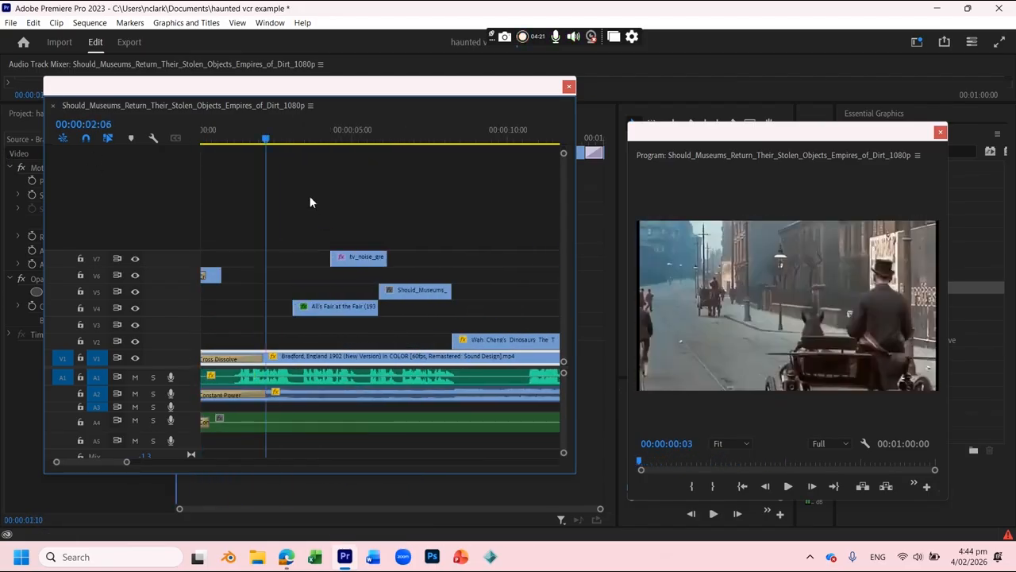
{"action": "left_click", "coordinate": [386, 135]}
{"action": "left_click_drag", "start_coordinate": [359, 257], "coordinate": [482, 265]}
{"action": "left_click_drag", "start_coordinate": [413, 139], "coordinate": [502, 140]}
{"action": "left_click_drag", "start_coordinate": [503, 261], "coordinate": [469, 262]}
Return the playhead to the start of the sequence and open the media export settings
{"action": "left_click_drag", "start_coordinate": [445, 139], "coordinate": [120, 193]}
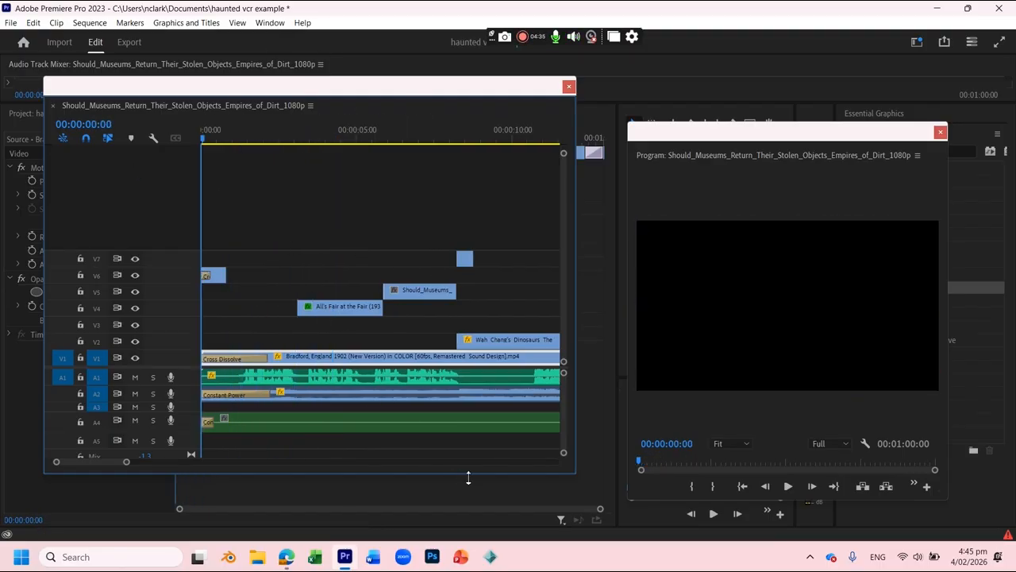
{"action": "left_click_drag", "start_coordinate": [236, 136], "coordinate": [115, 152]}
{"action": "left_click", "coordinate": [10, 23]}
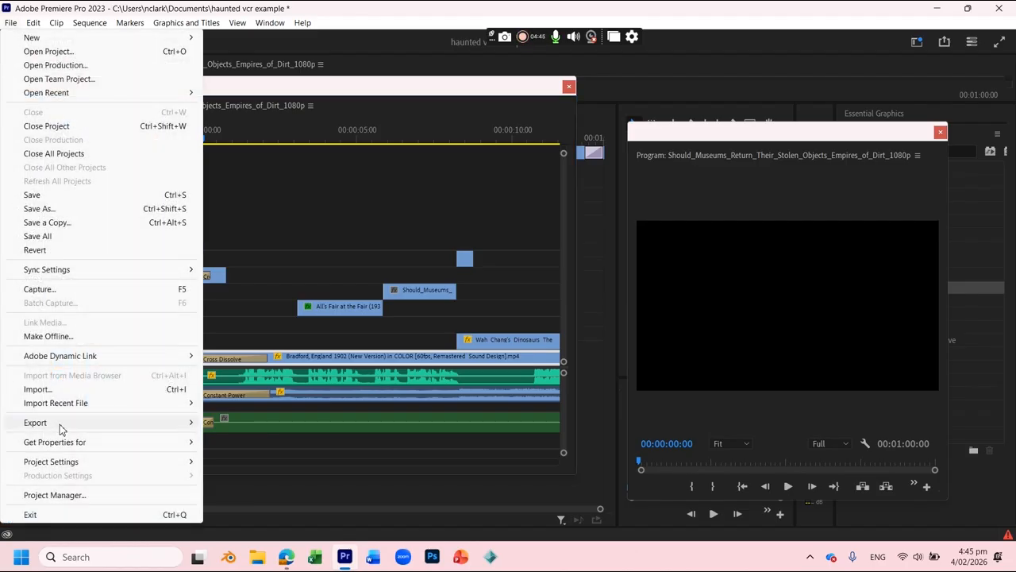
{"action": "mouse_move", "coordinate": [61, 427]}
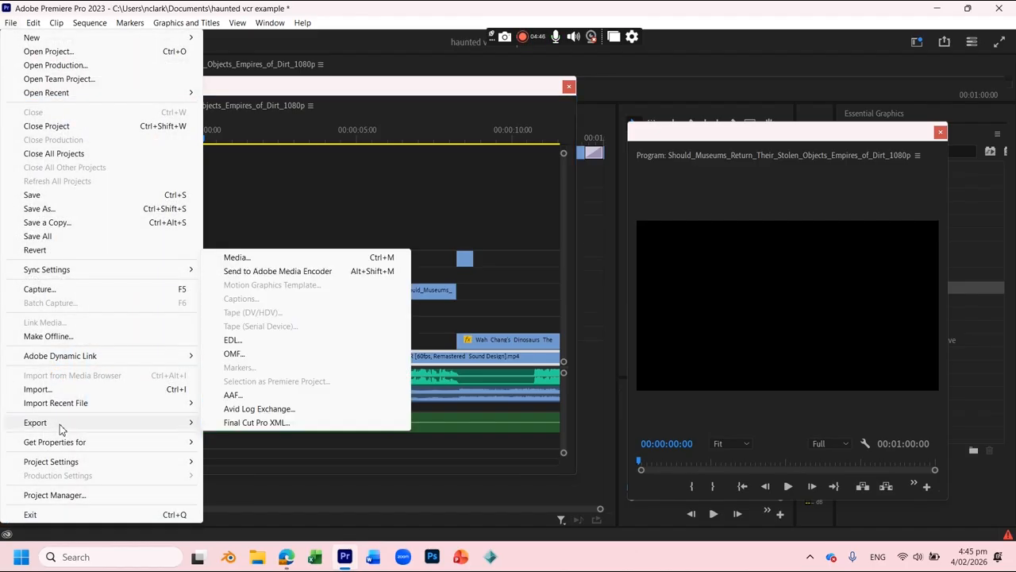
{"action": "left_click", "coordinate": [250, 262]}
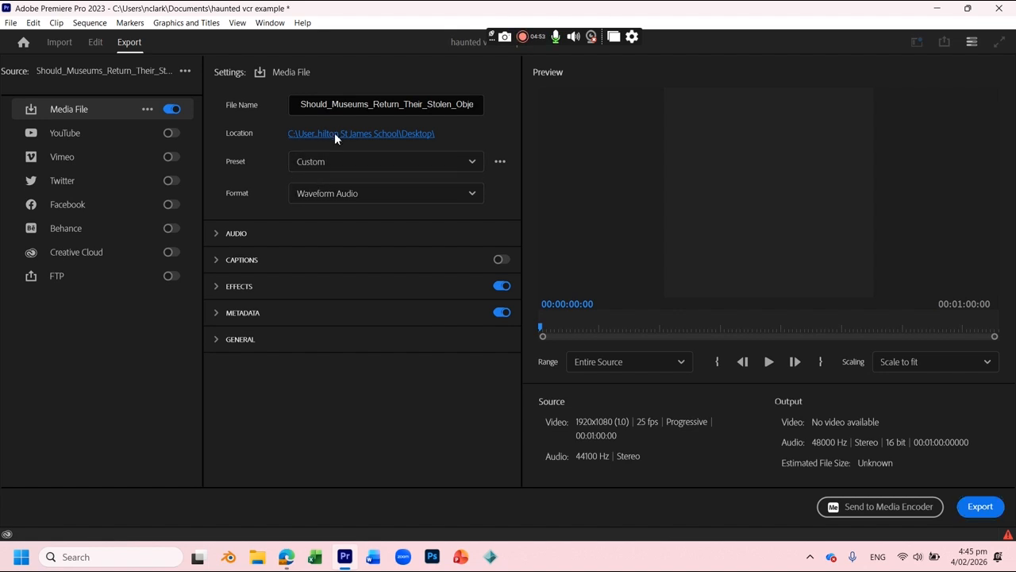
Set the export to save on the Desktop with the file name "haunted vcr task"
{"action": "left_click", "coordinate": [334, 133]}
{"action": "left_click", "coordinate": [167, 250]}
{"action": "double_click", "coordinate": [167, 250]}
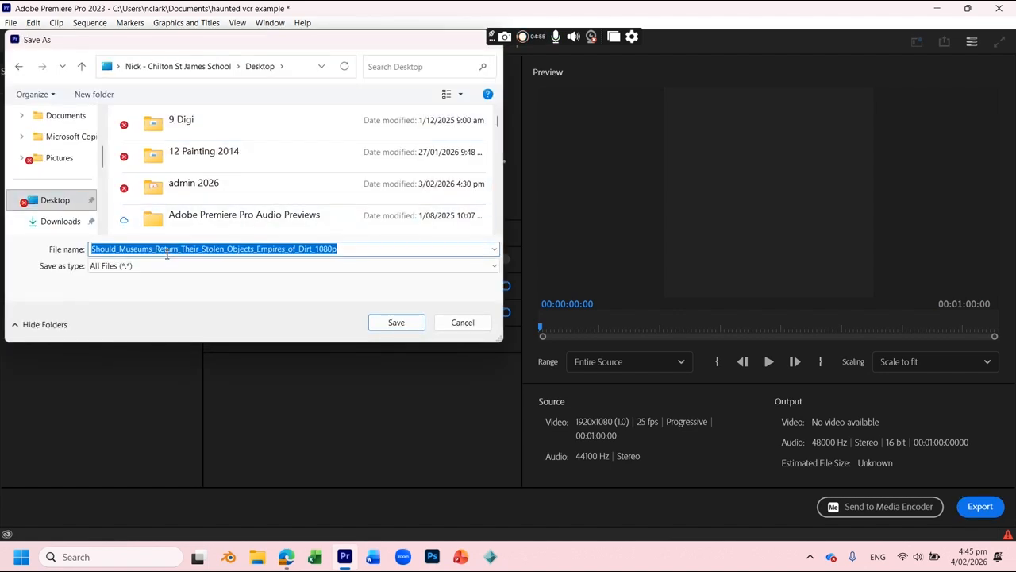
{"action": "type", "text": "haunted vcr task"}
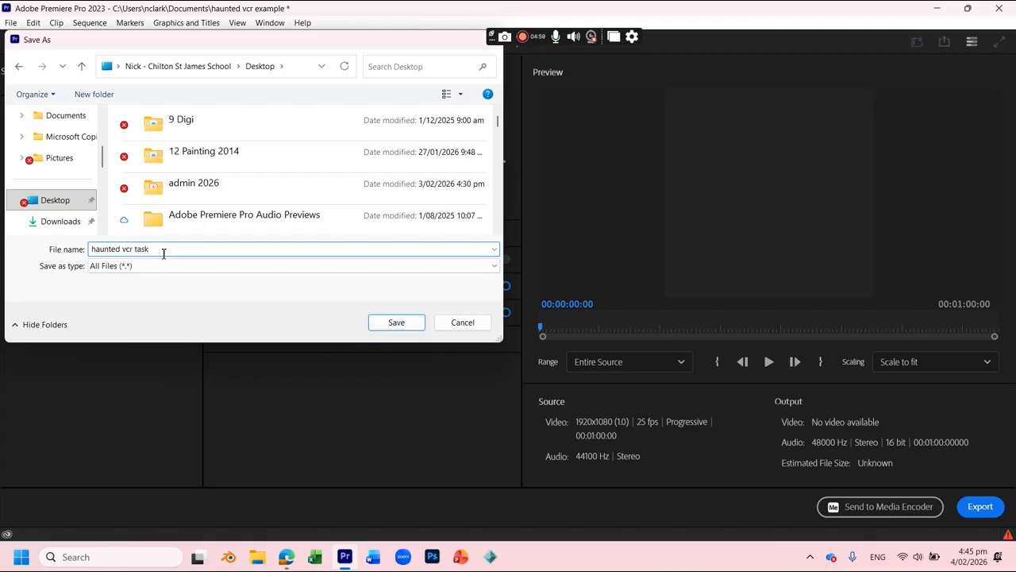
{"action": "left_click", "coordinate": [395, 323]}
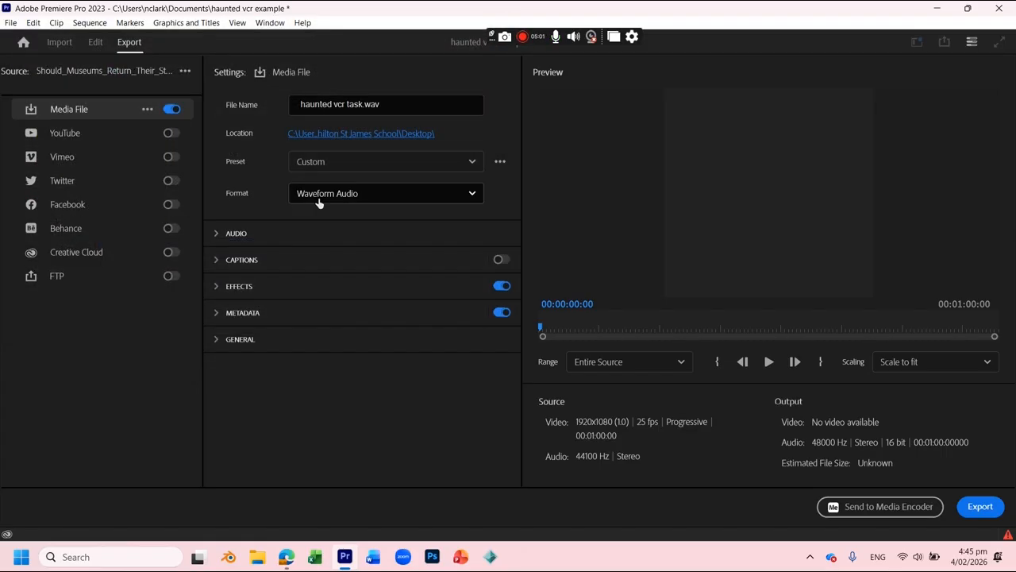
{"action": "left_click", "coordinate": [332, 193]}
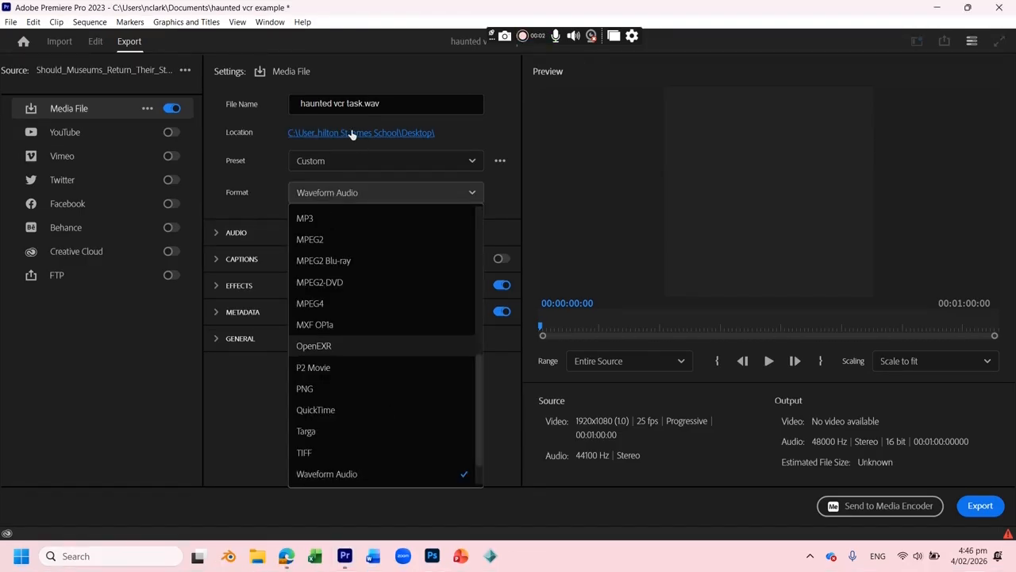
{"action": "key", "text": "Escape"}
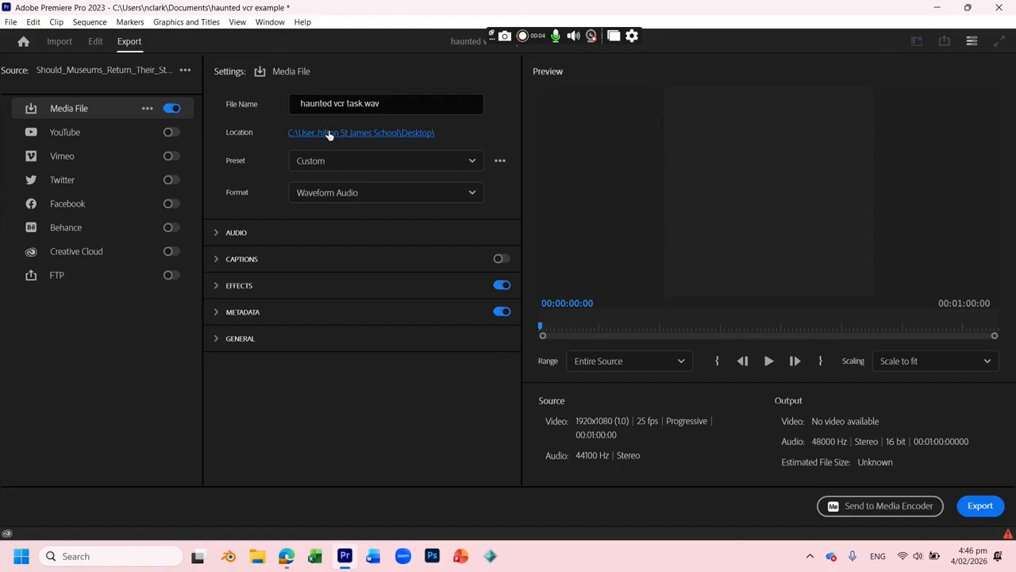
{"action": "left_click", "coordinate": [320, 132]}
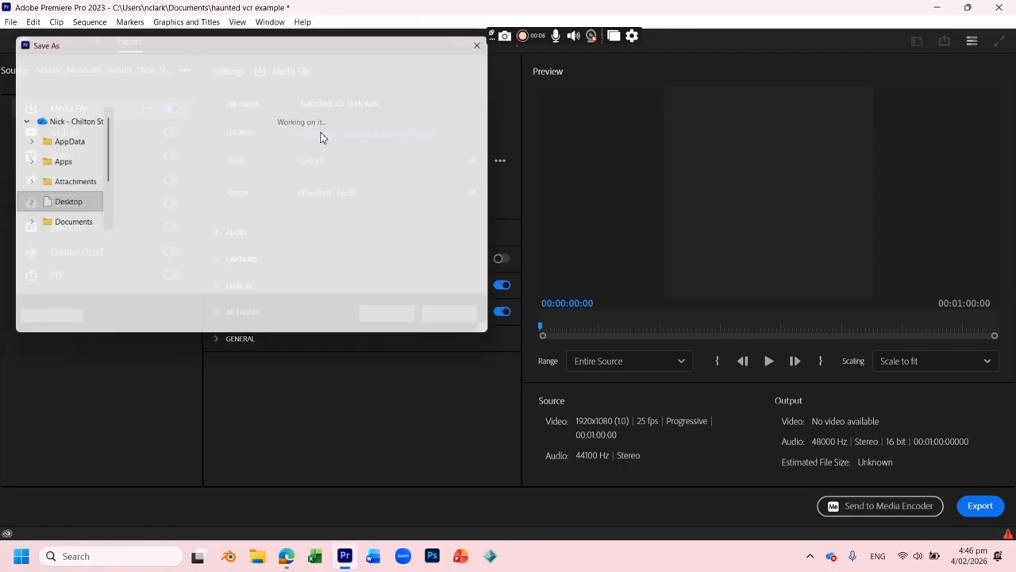
{"action": "left_click", "coordinate": [399, 323]}
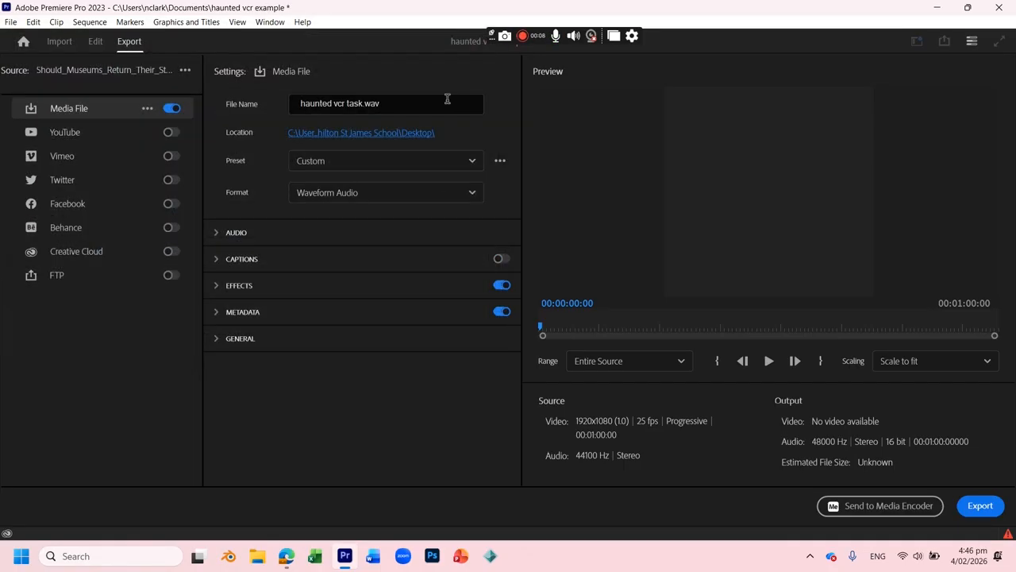
Set the export format to H.264
{"action": "left_click", "coordinate": [363, 193]}
{"action": "left_click_drag", "start_coordinate": [482, 435], "coordinate": [481, 388]}
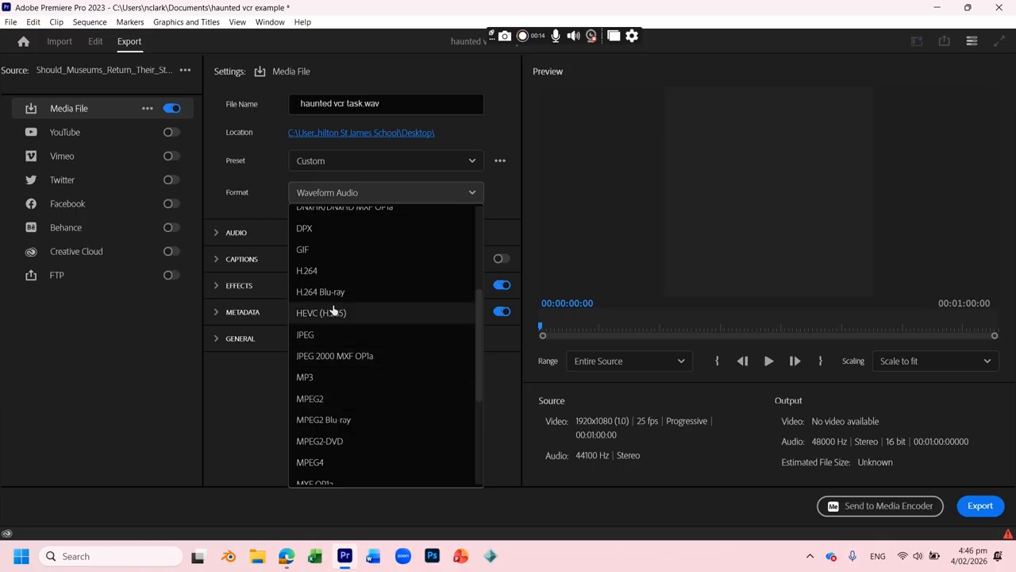
{"action": "left_click", "coordinate": [311, 276]}
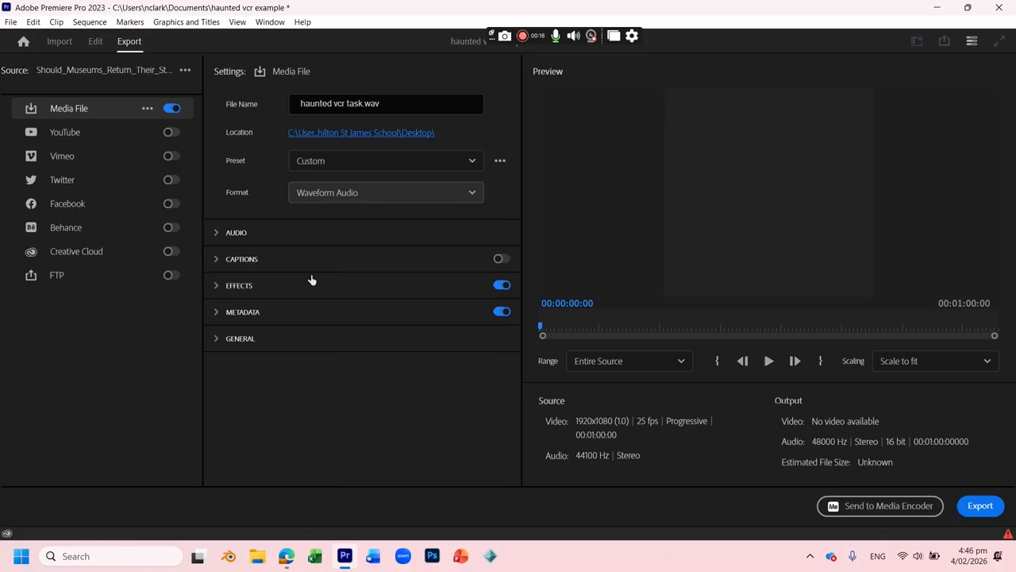
Try disabling the audio and the video output in turn, ending with both enabled
{"action": "left_click", "coordinate": [502, 259]}
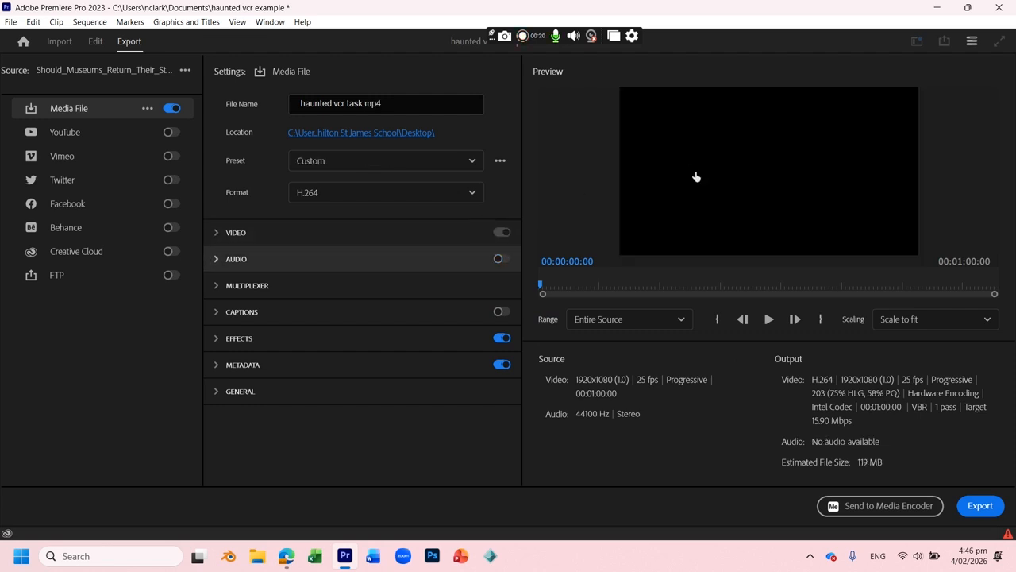
{"action": "left_click", "coordinate": [503, 234]}
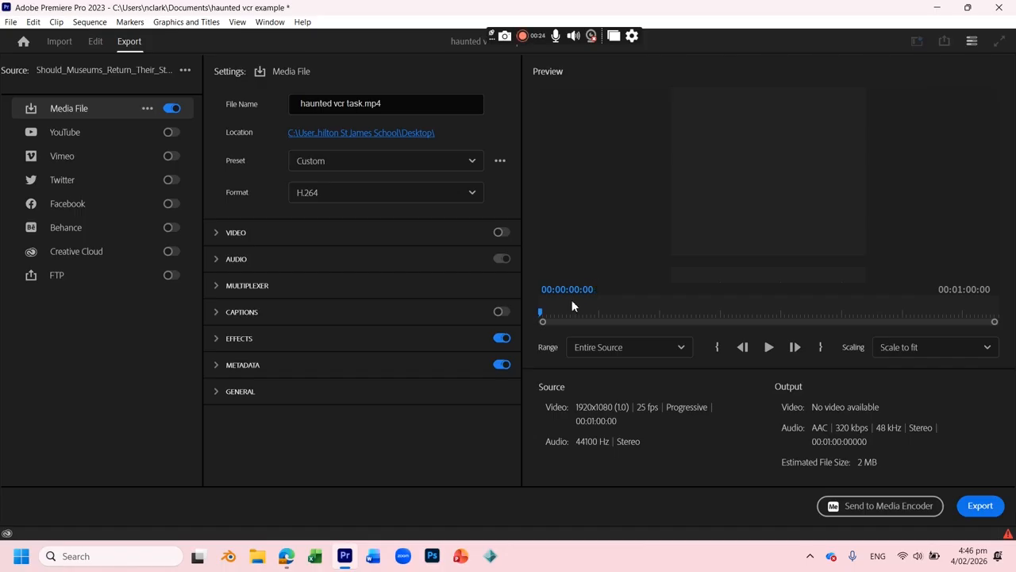
{"action": "left_click", "coordinate": [500, 233]}
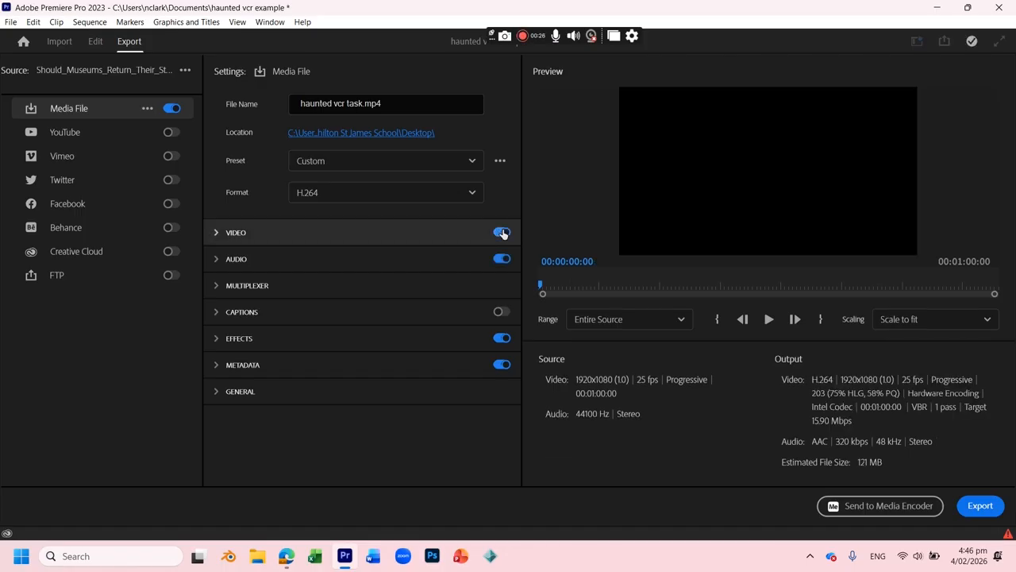
Scrub through the export preview to check the footage and export the video with the current settings
{"action": "left_click", "coordinate": [612, 284]}
{"action": "left_click_drag", "start_coordinate": [613, 284], "coordinate": [823, 284]}
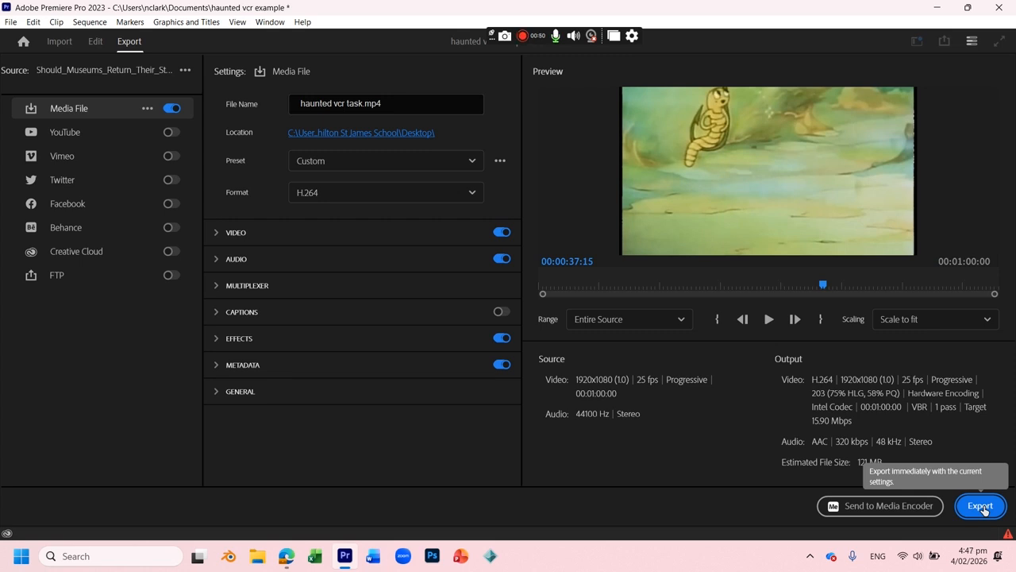
{"action": "left_click", "coordinate": [981, 507]}
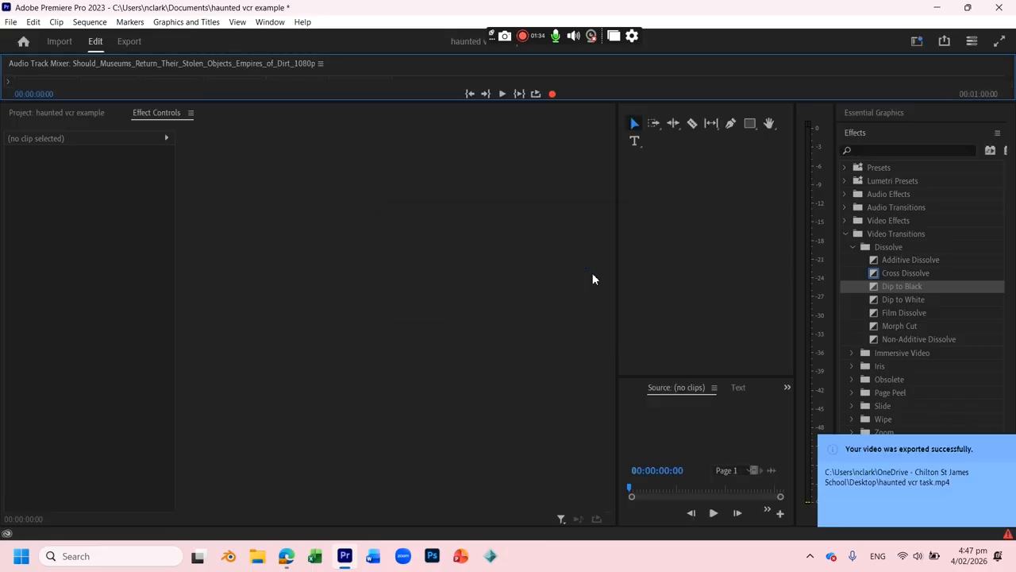
Play the exported haunted vcr task video from the desktop in VLC, pause it and close the player
{"action": "left_click", "coordinate": [937, 7]}
{"action": "left_click", "coordinate": [225, 421]}
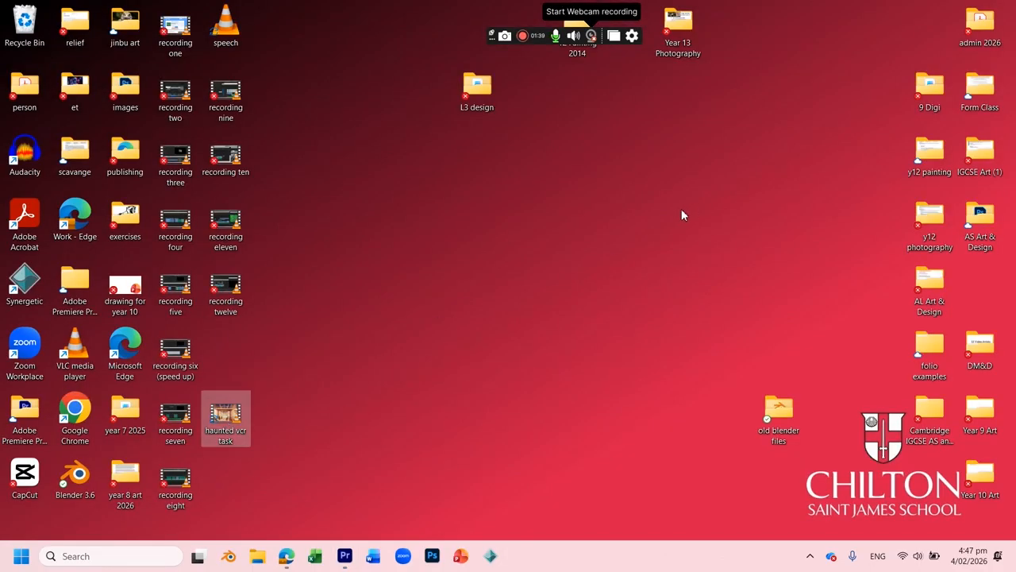
{"action": "double_click", "coordinate": [225, 424]}
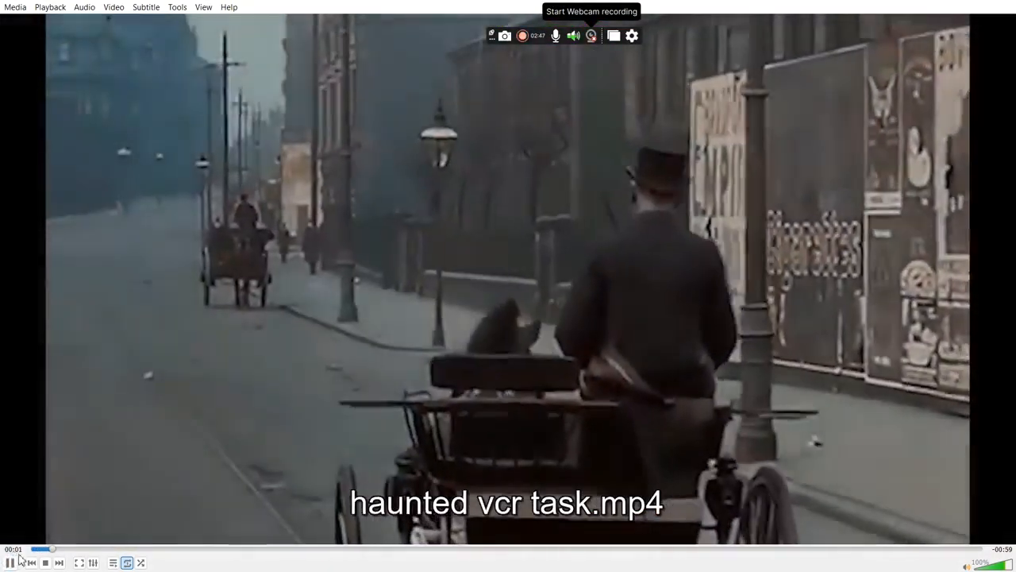
{"action": "left_click", "coordinate": [12, 562]}
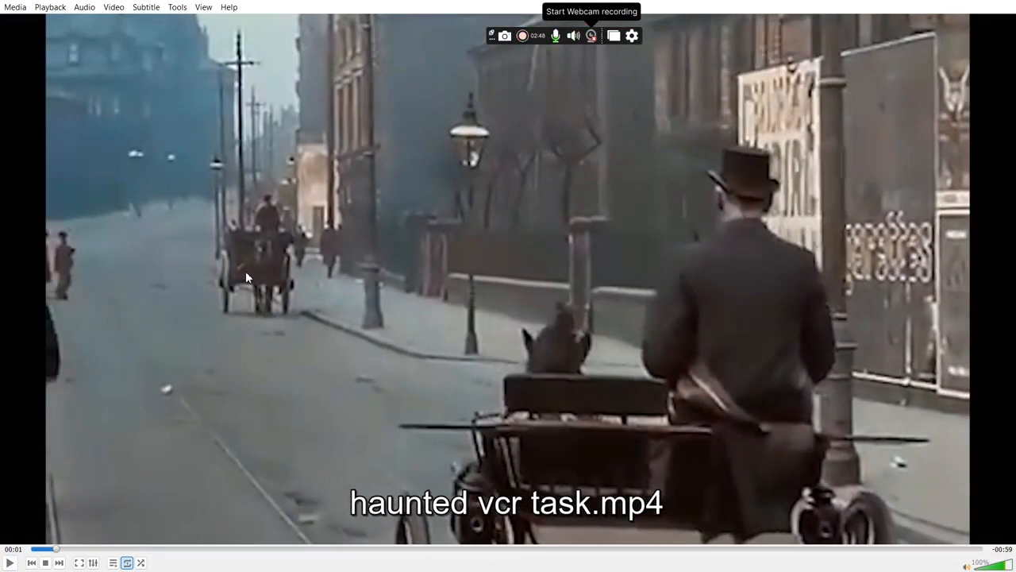
{"action": "key", "text": "ctrl+q"}
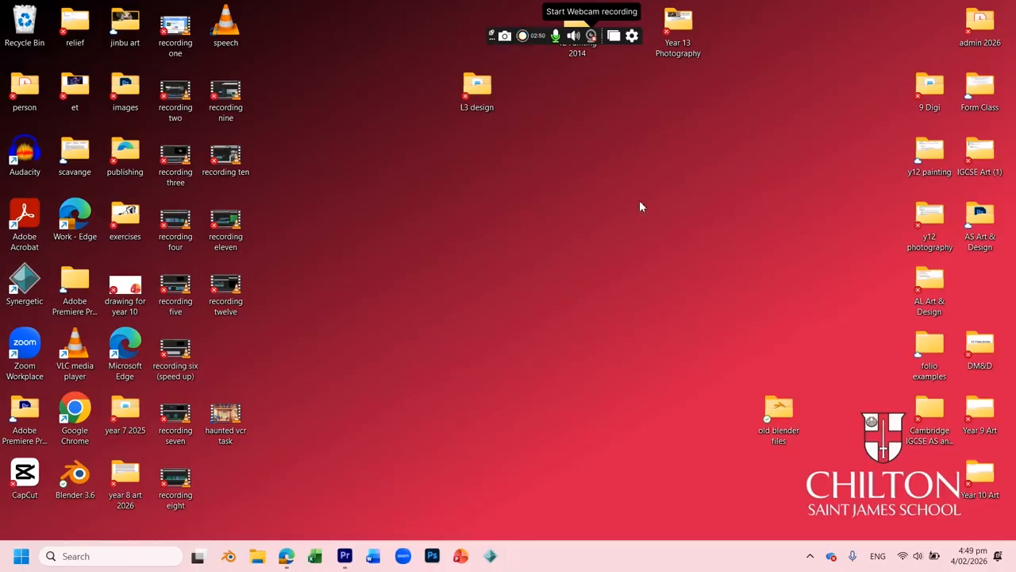